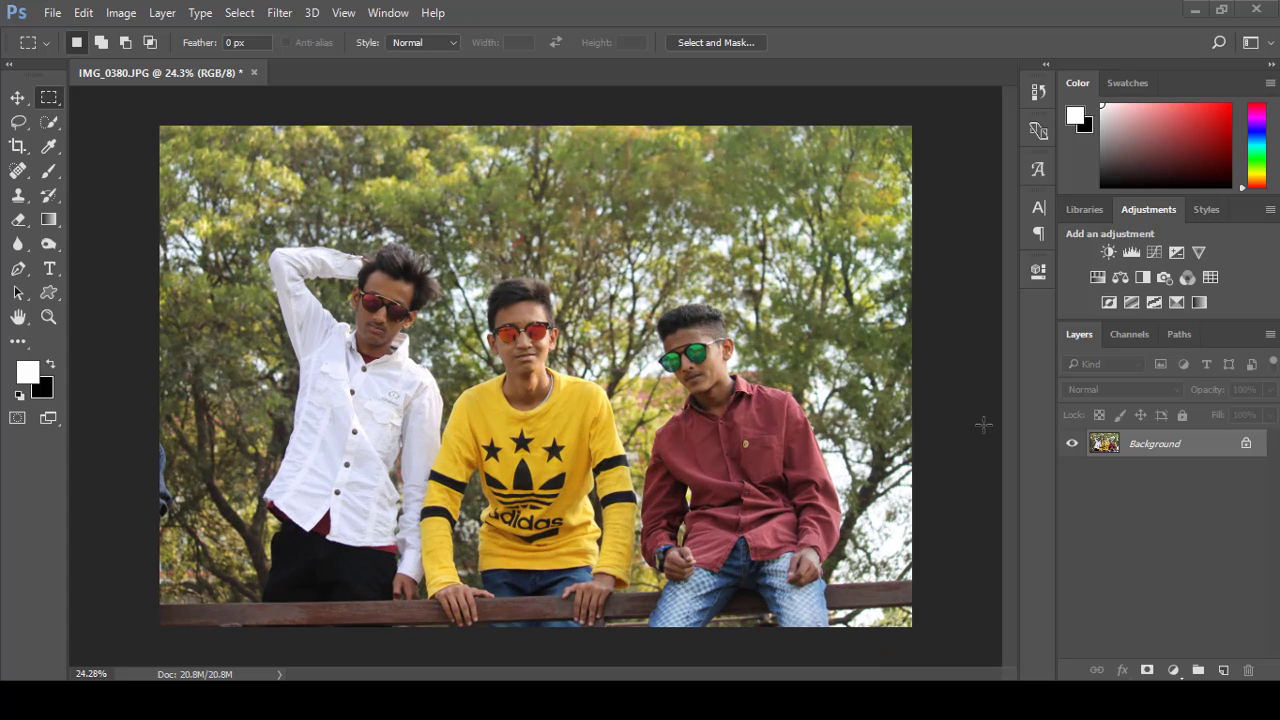
# Unlock the background layer and rotate the photo about 2° to straighten it
pyautogui.click(1247, 445)
pyautogui.click(18, 96)
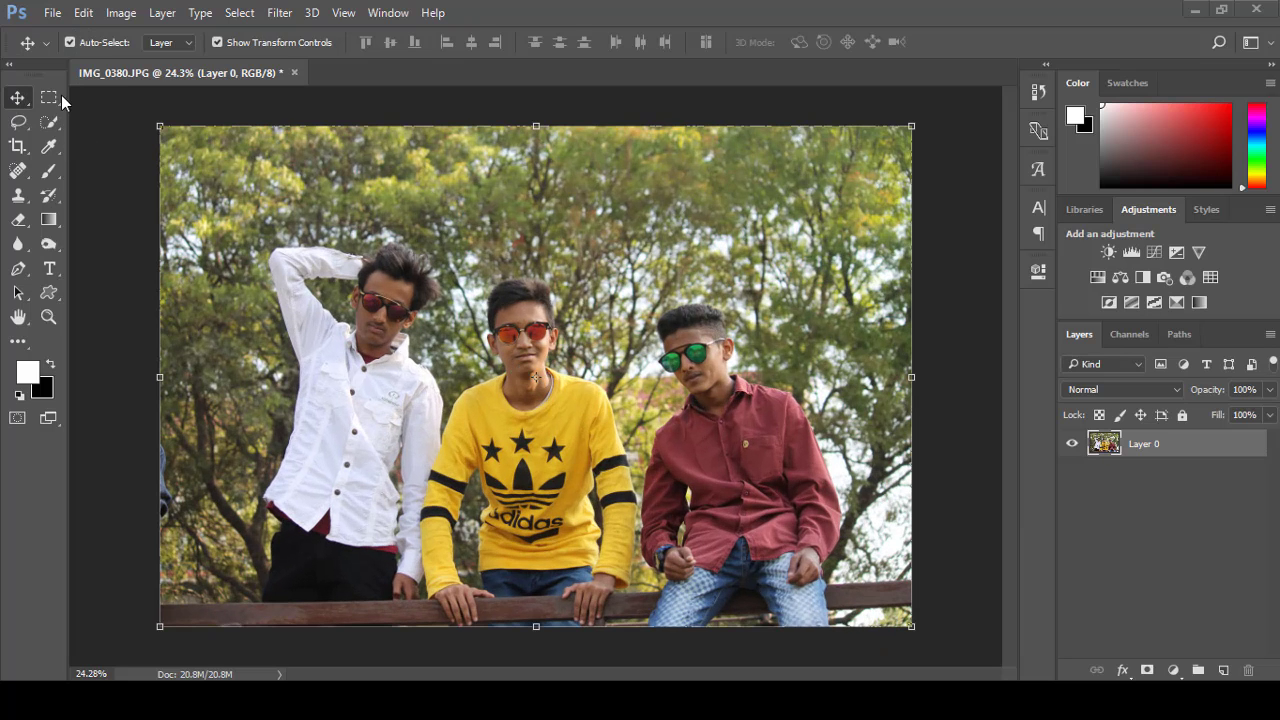
pyautogui.moveTo(926, 118); pyautogui.dragTo(941, 121)
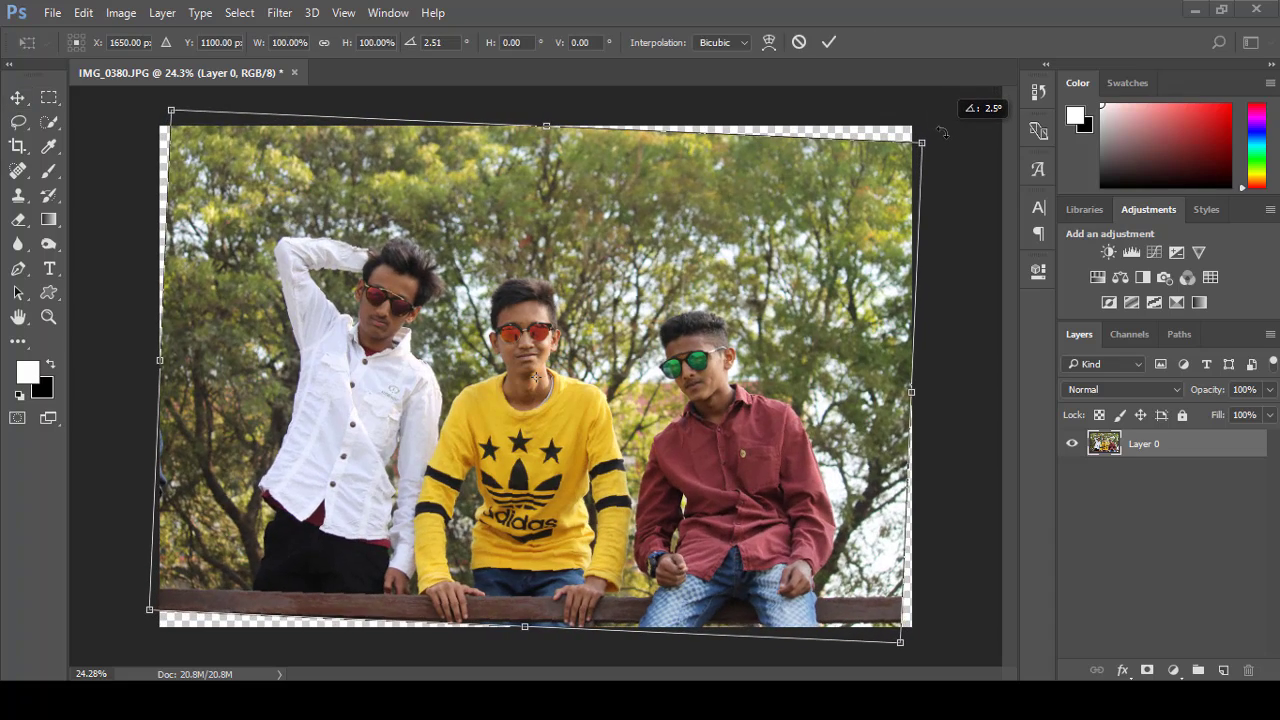
pyautogui.press('Return')
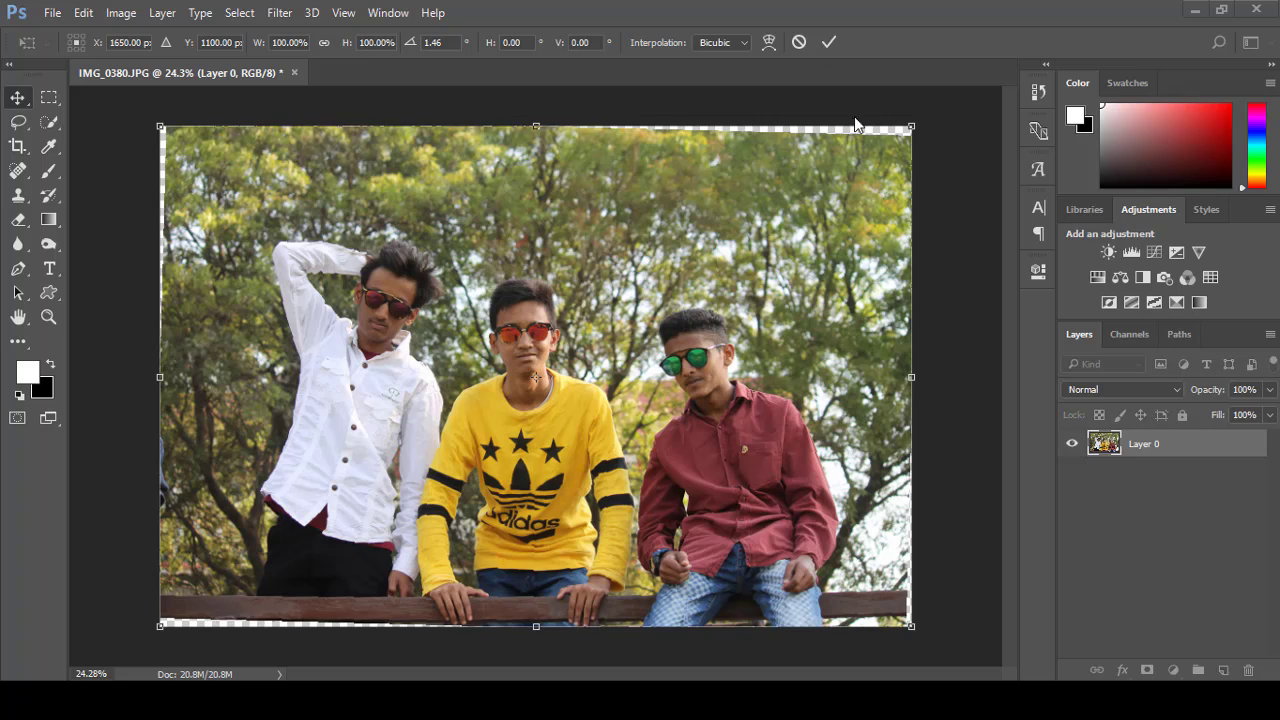
# Scale the photo up and nudge it left and down so no empty corners show
pyautogui.moveTo(918, 117); pyautogui.dragTo(940, 101)
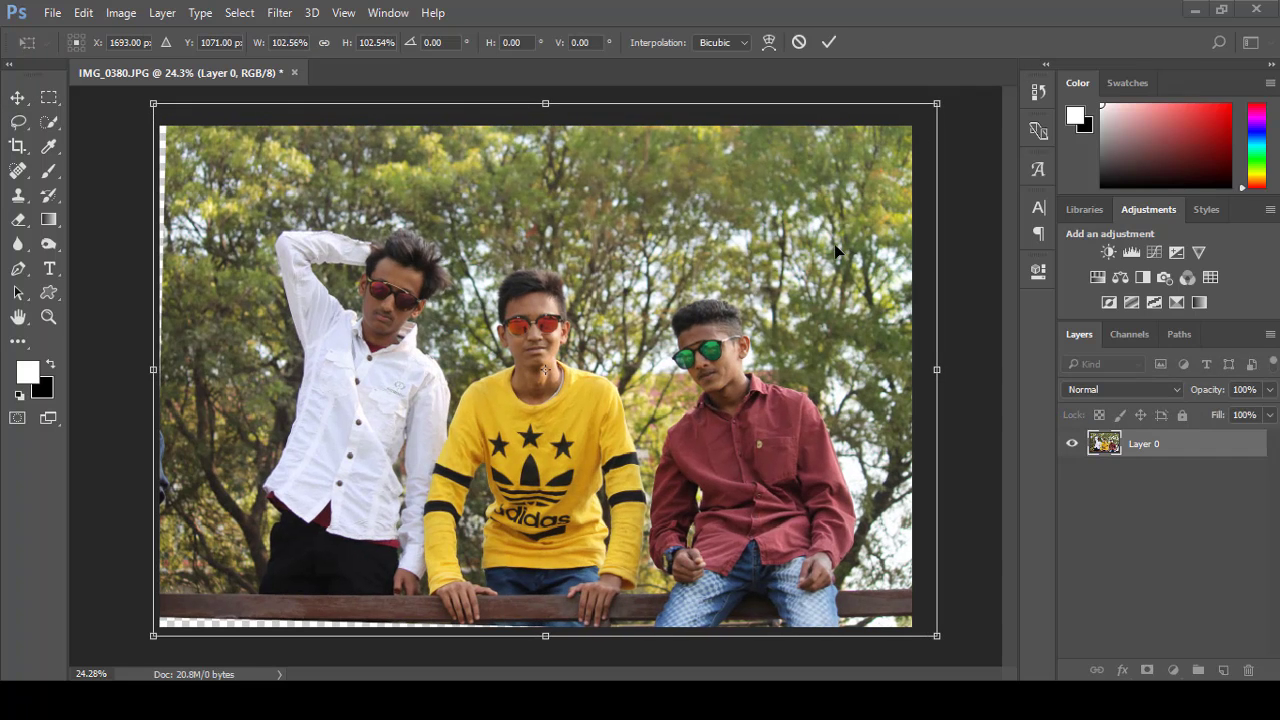
pyautogui.moveTo(837, 255); pyautogui.dragTo(828, 262)
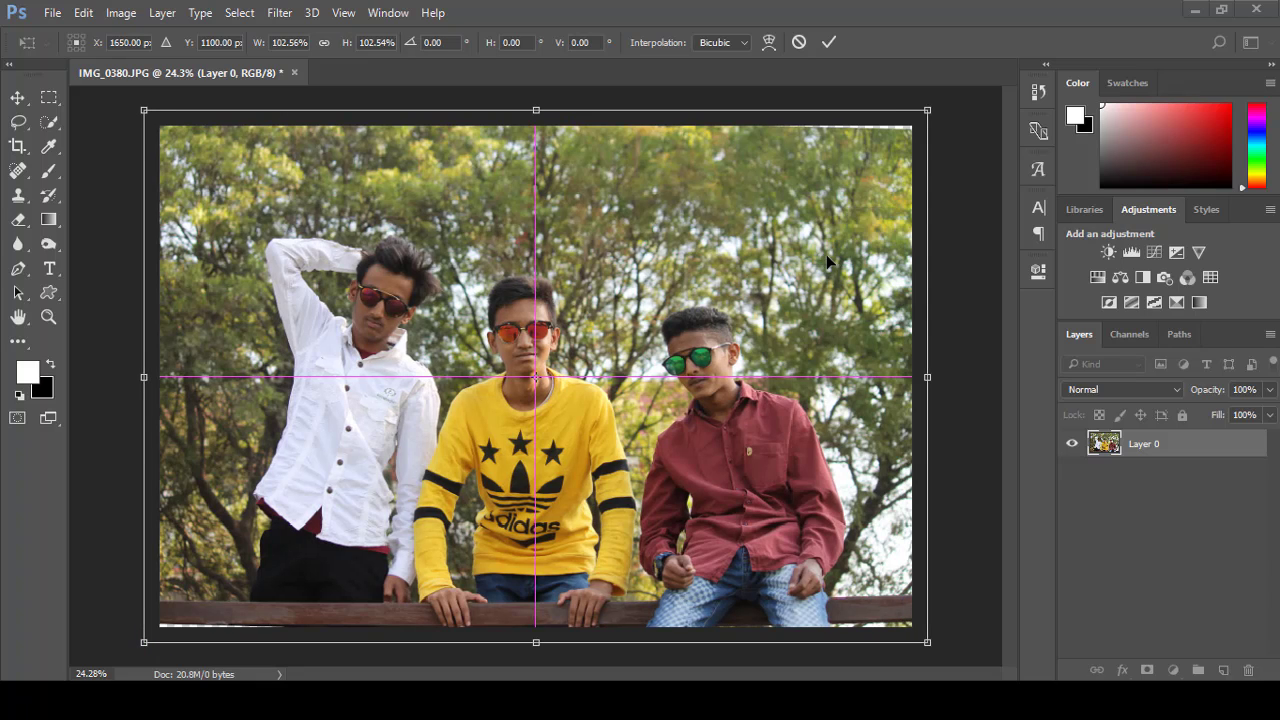
pyautogui.moveTo(928, 110); pyautogui.dragTo(935, 101)
pyautogui.moveTo(852, 217); pyautogui.dragTo(852, 211)
pyautogui.click(828, 42)
pyautogui.scroll(2, 986, 443)
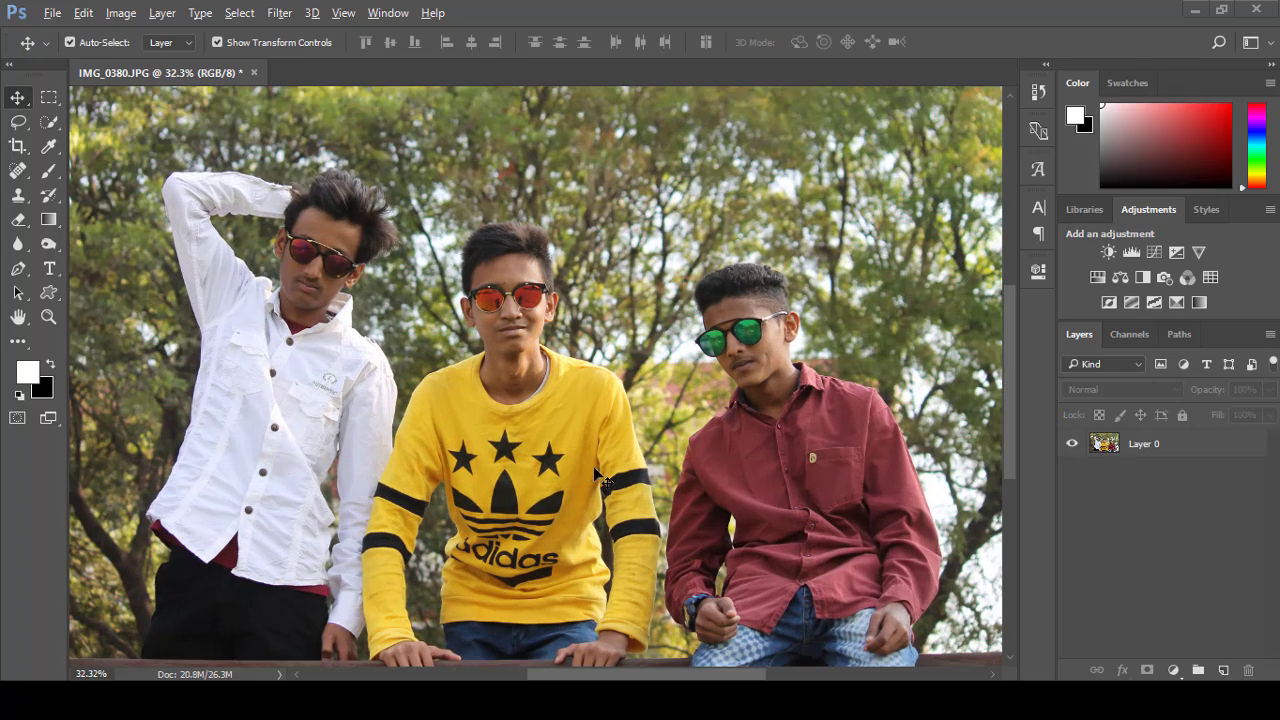
pyautogui.scroll(-3, 700, 480)
pyautogui.moveTo(860, 604); pyautogui.dragTo(868, 602)
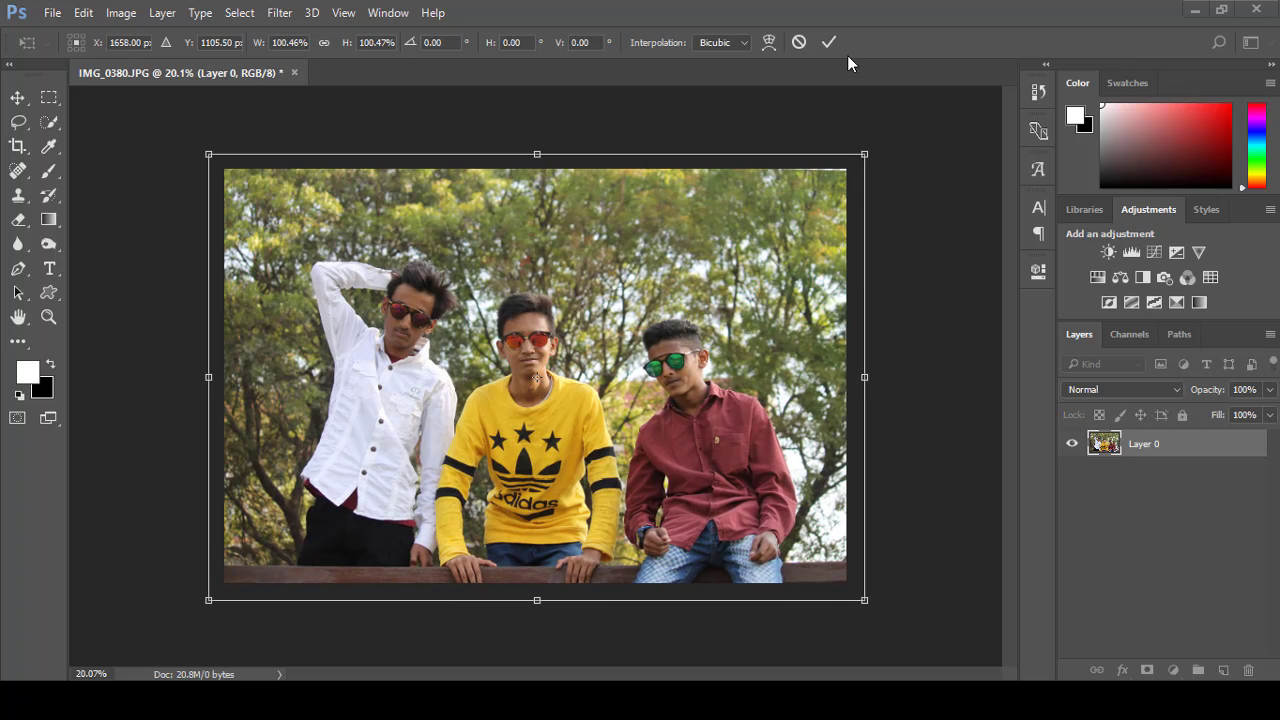
pyautogui.press('Return')
pyautogui.scroll(2, 684, 378)
pyautogui.scroll(-1, 684, 378)
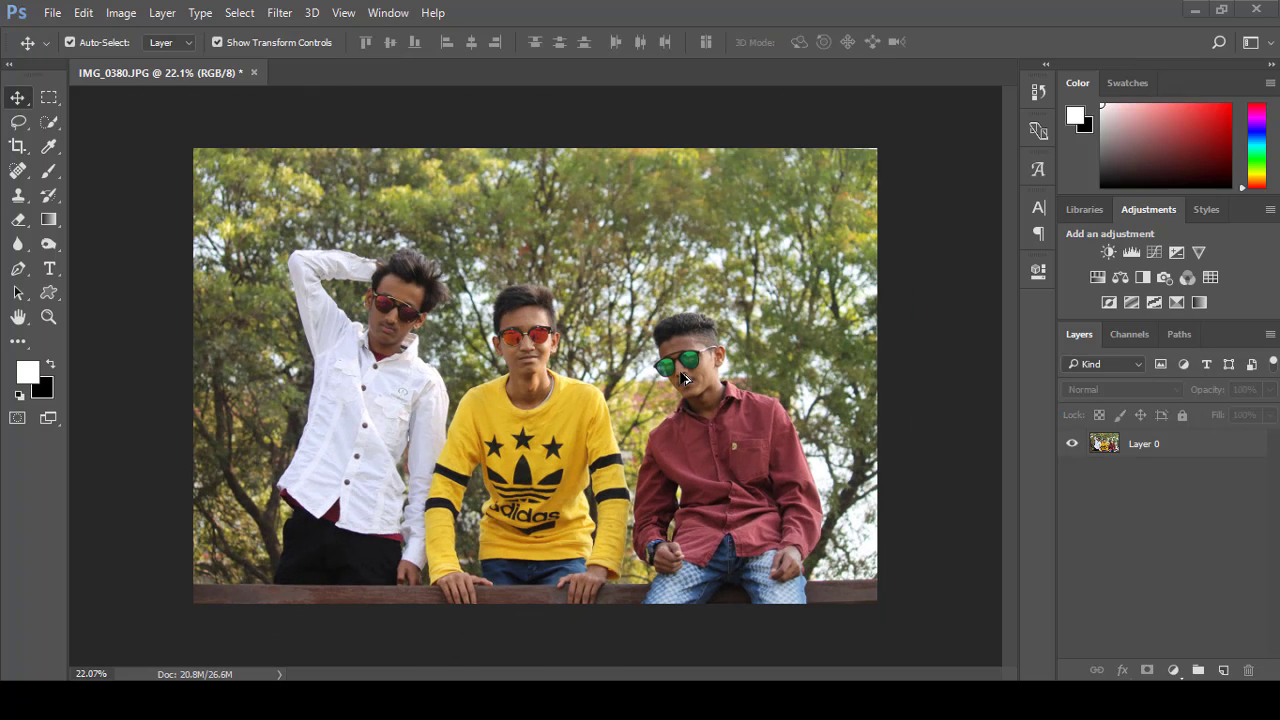
# Apply Shadows/Highlights to Layer 0 with shadows 24% and highlights 5%
pyautogui.click(124, 12)
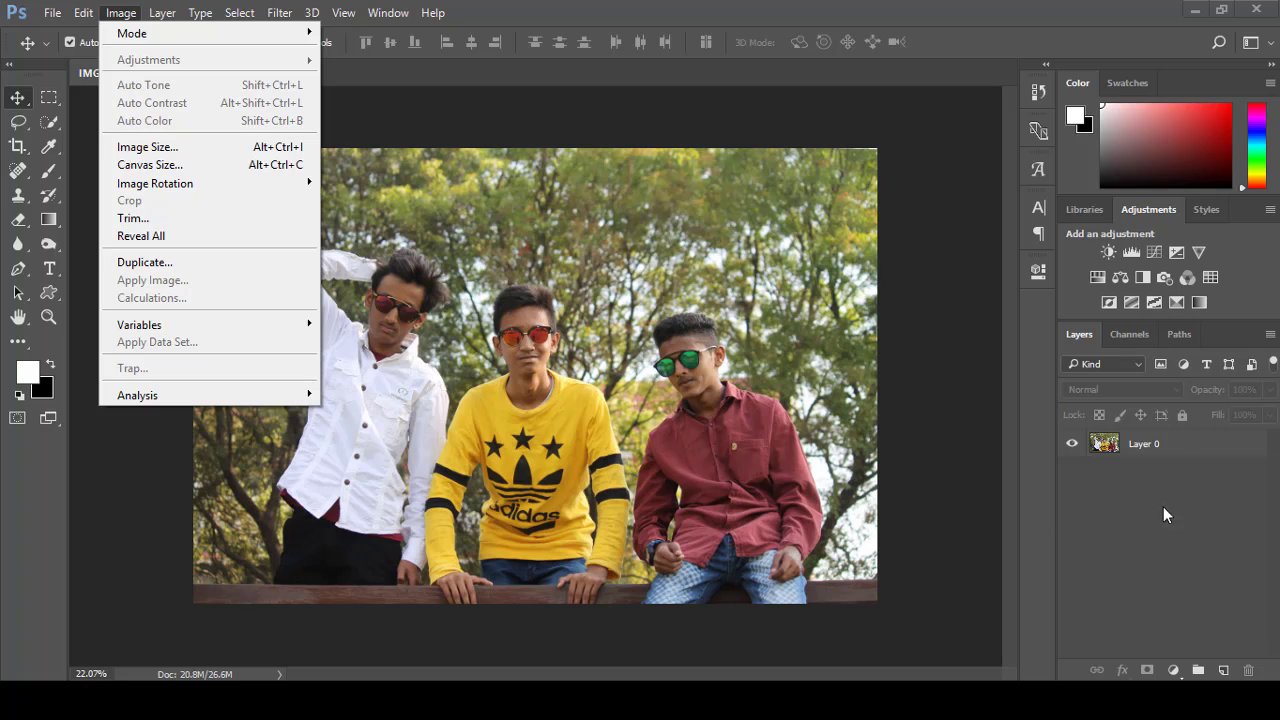
pyautogui.click(1172, 448)
pyautogui.click(106, 13)
pyautogui.moveTo(148, 60)
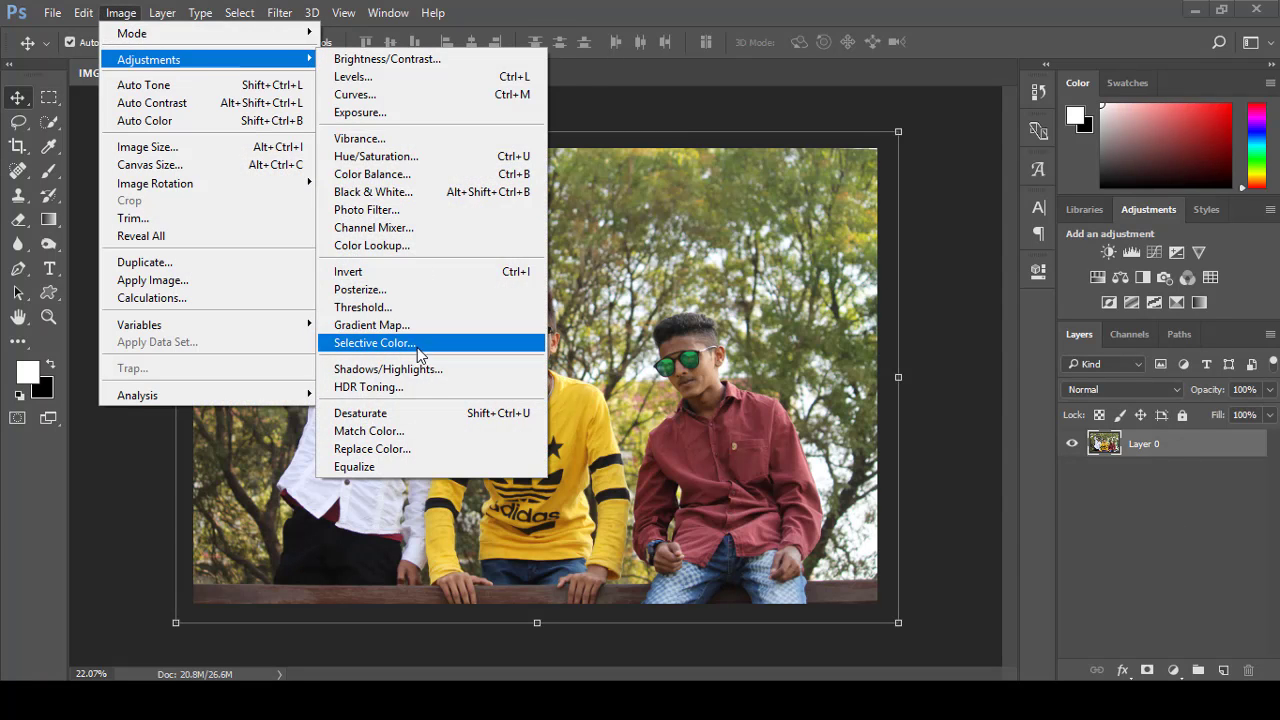
pyautogui.click(410, 362)
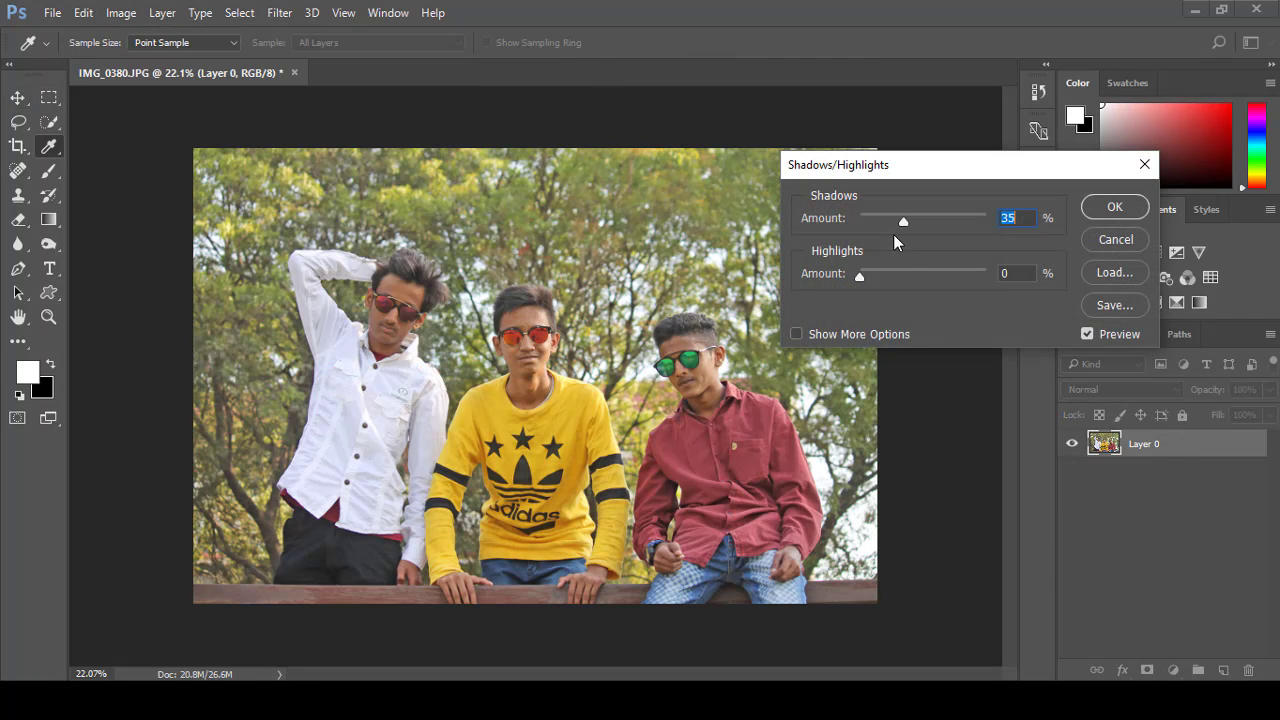
pyautogui.moveTo(897, 222); pyautogui.dragTo(889, 222)
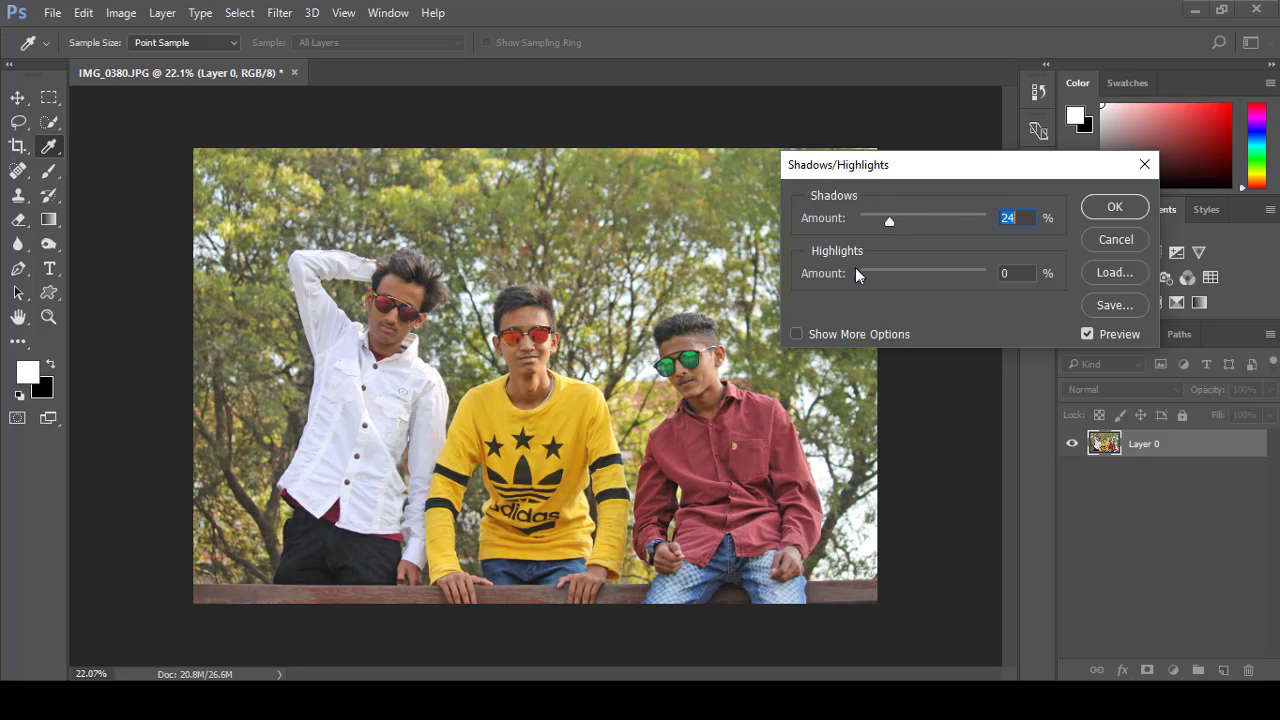
pyautogui.moveTo(858, 274)
pyautogui.mouseDown()
pyautogui.moveTo(889, 276)
pyautogui.moveTo(866, 278)
pyautogui.mouseUp()
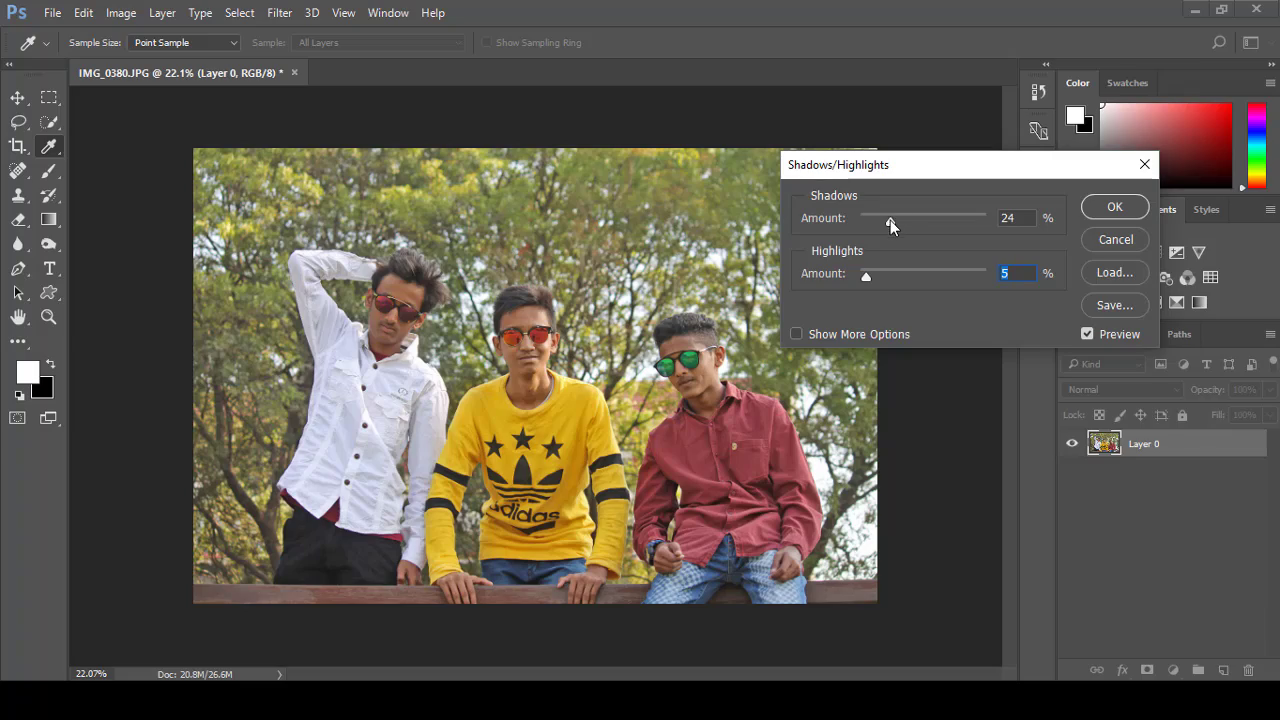
pyautogui.moveTo(890, 220); pyautogui.dragTo(883, 222)
pyautogui.click(1115, 209)
# Zoom to inspect the brightened photo, then bring up the Camera Raw filter
pyautogui.press('v')
pyautogui.scroll(3, 620, 317)
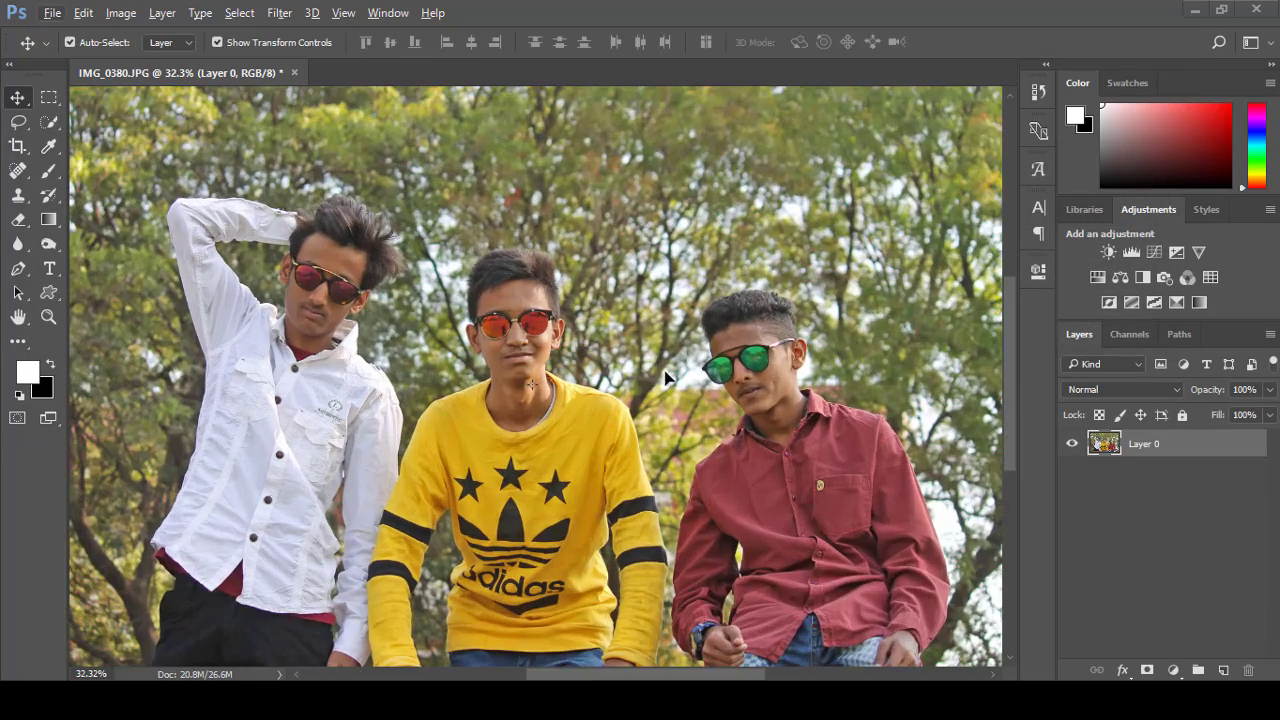
pyautogui.scroll(-3, 665, 390)
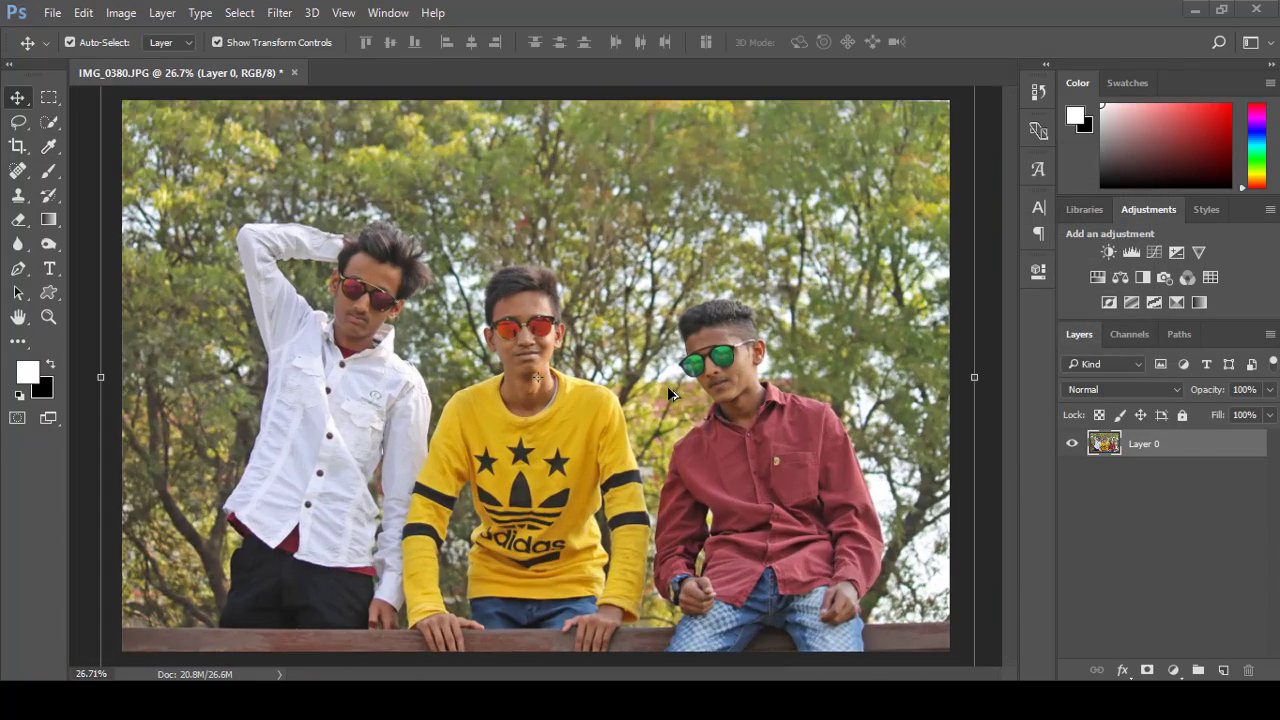
pyautogui.click(279, 12)
pyautogui.click(308, 157)
# In Camera Raw set Highlights -52, Shadows +19 and Blacks -9, and apply it
pyautogui.hotkey('ctrl', 'shift', 'a')
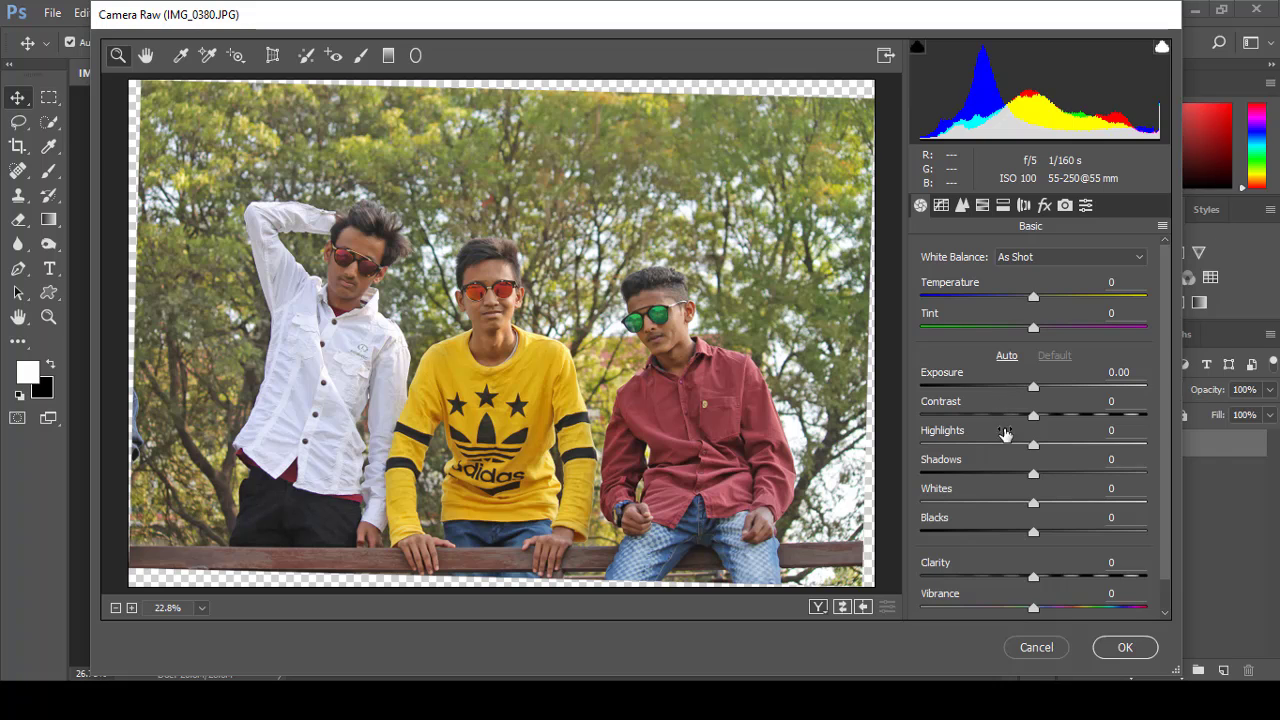
pyautogui.moveTo(1001, 448)
pyautogui.mouseDown()
pyautogui.moveTo(975, 460)
pyautogui.moveTo(1064, 473)
pyautogui.moveTo(1054, 478)
pyautogui.mouseUp()
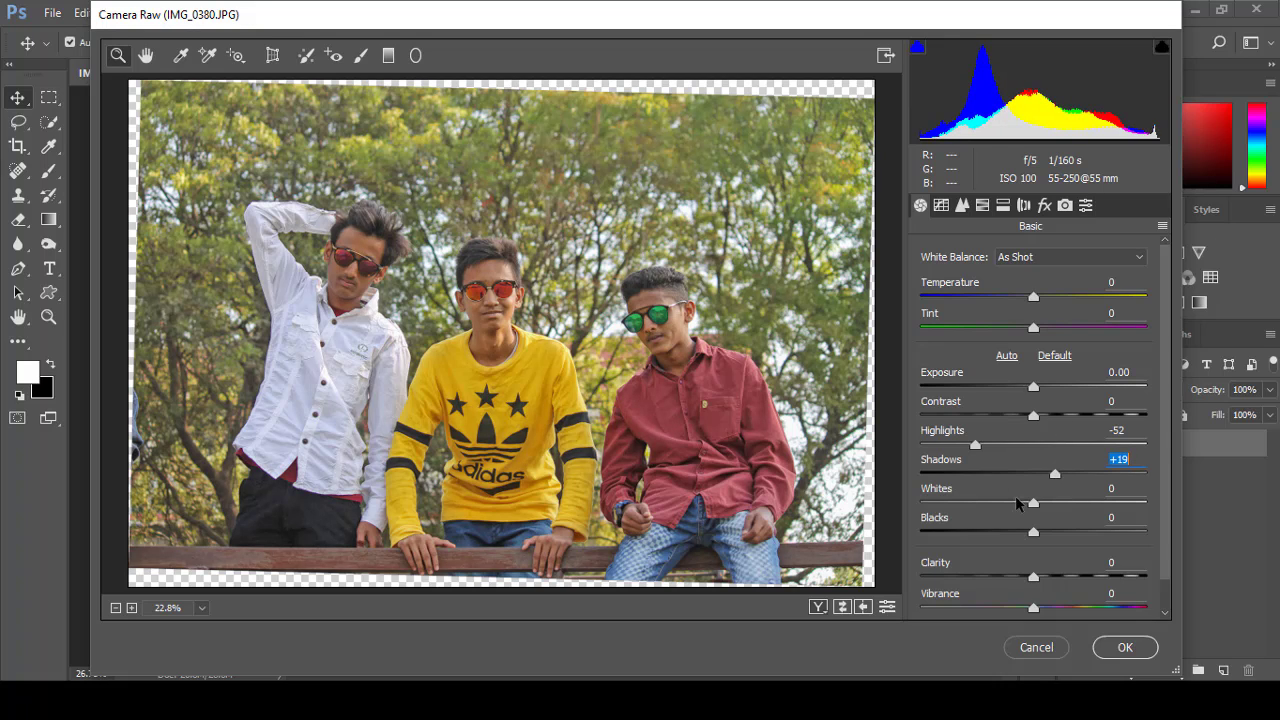
pyautogui.moveTo(1036, 532)
pyautogui.mouseDown()
pyautogui.moveTo(1070, 534)
pyautogui.moveTo(1005, 537)
pyautogui.moveTo(1024, 540)
pyautogui.mouseUp()
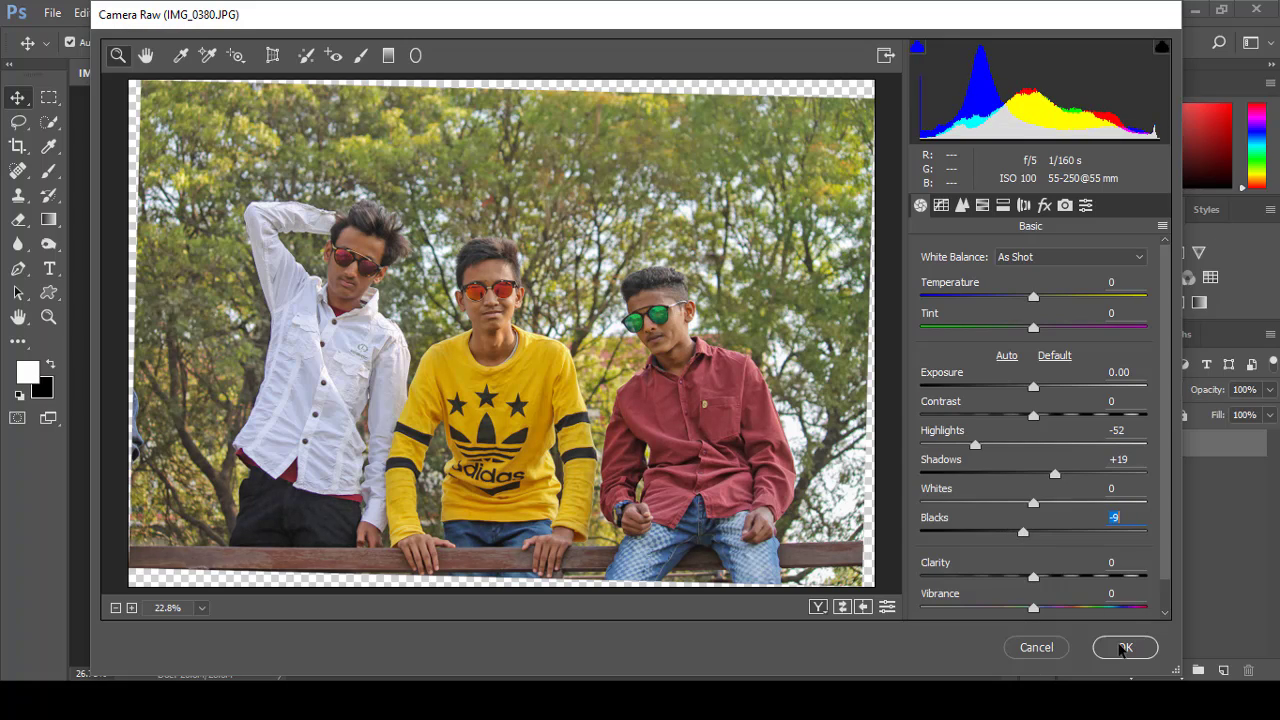
pyautogui.click(1122, 649)
pyautogui.hotkey('ctrl', 't')
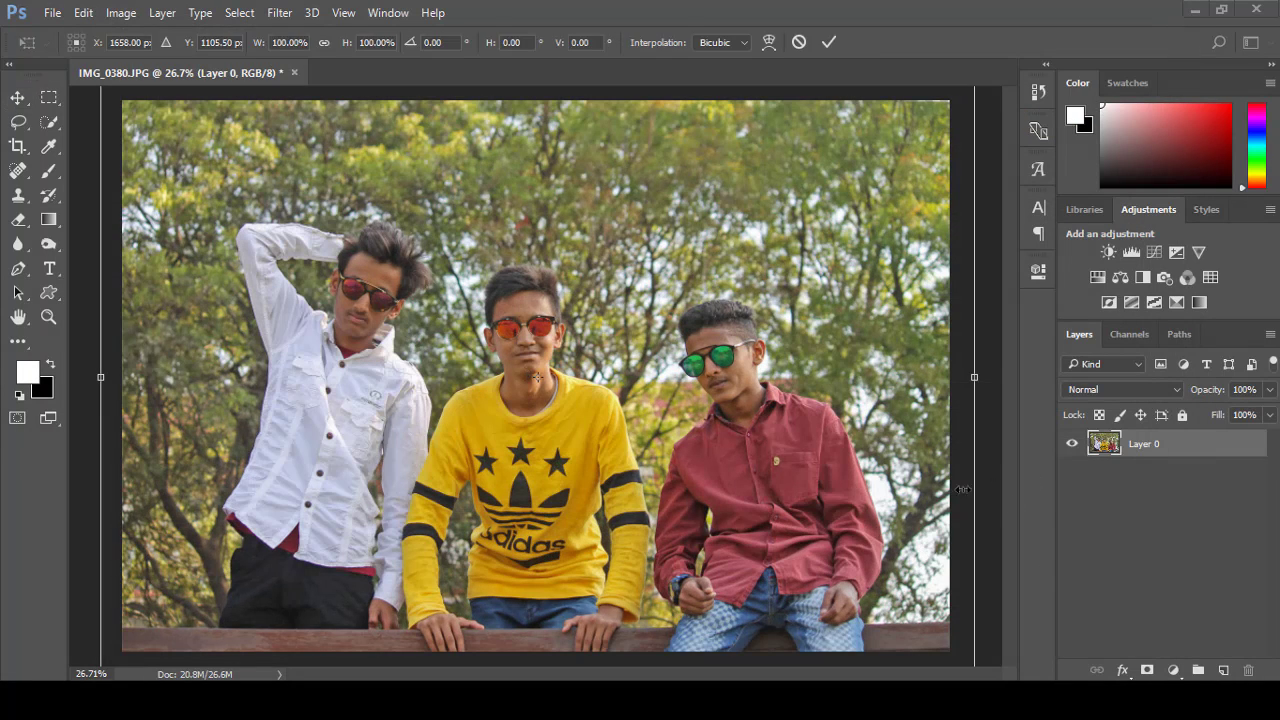
pyautogui.press('Return')
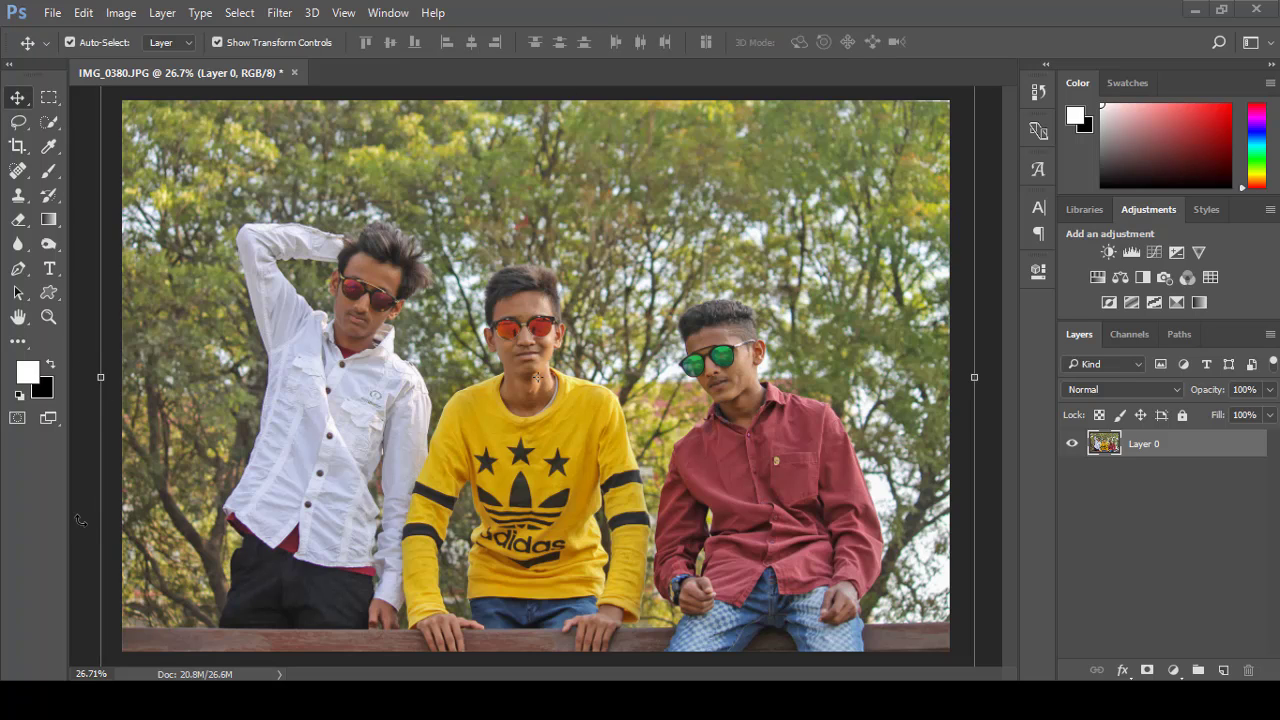
# Paint a Quick Selection around the three boys on Layer 0
pyautogui.click(1208, 487)
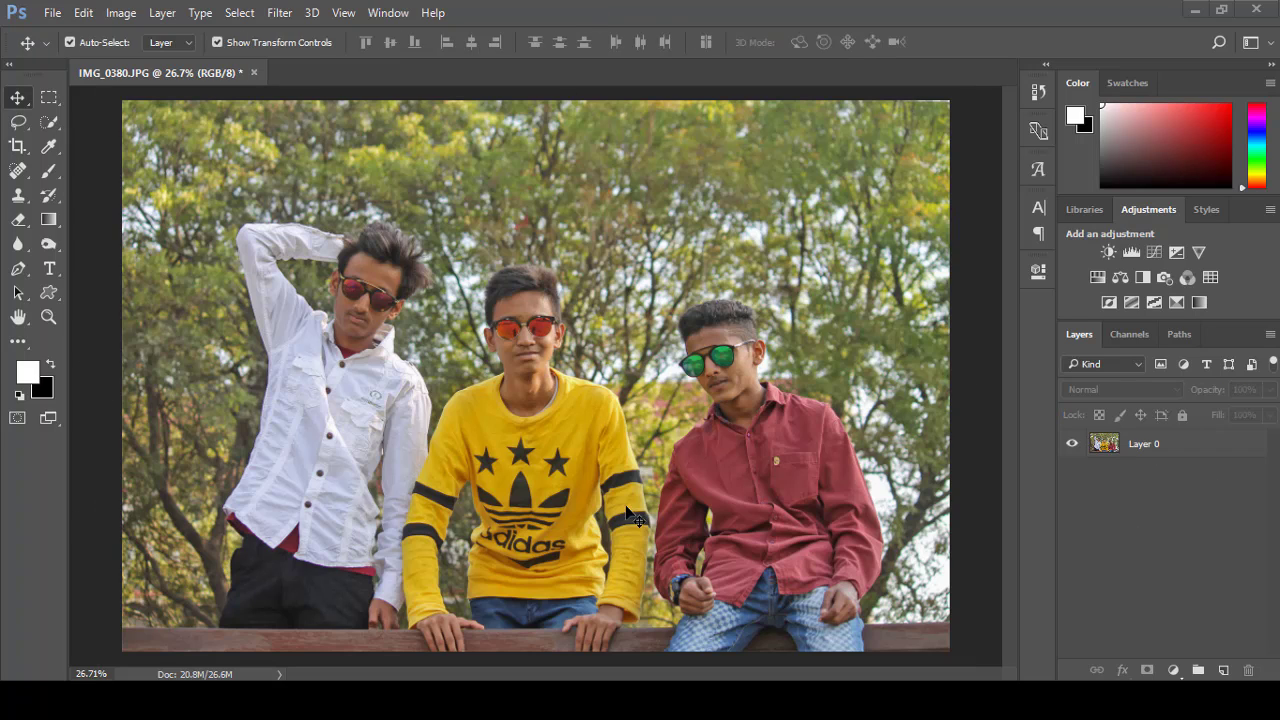
pyautogui.click(50, 123)
pyautogui.click(188, 42)
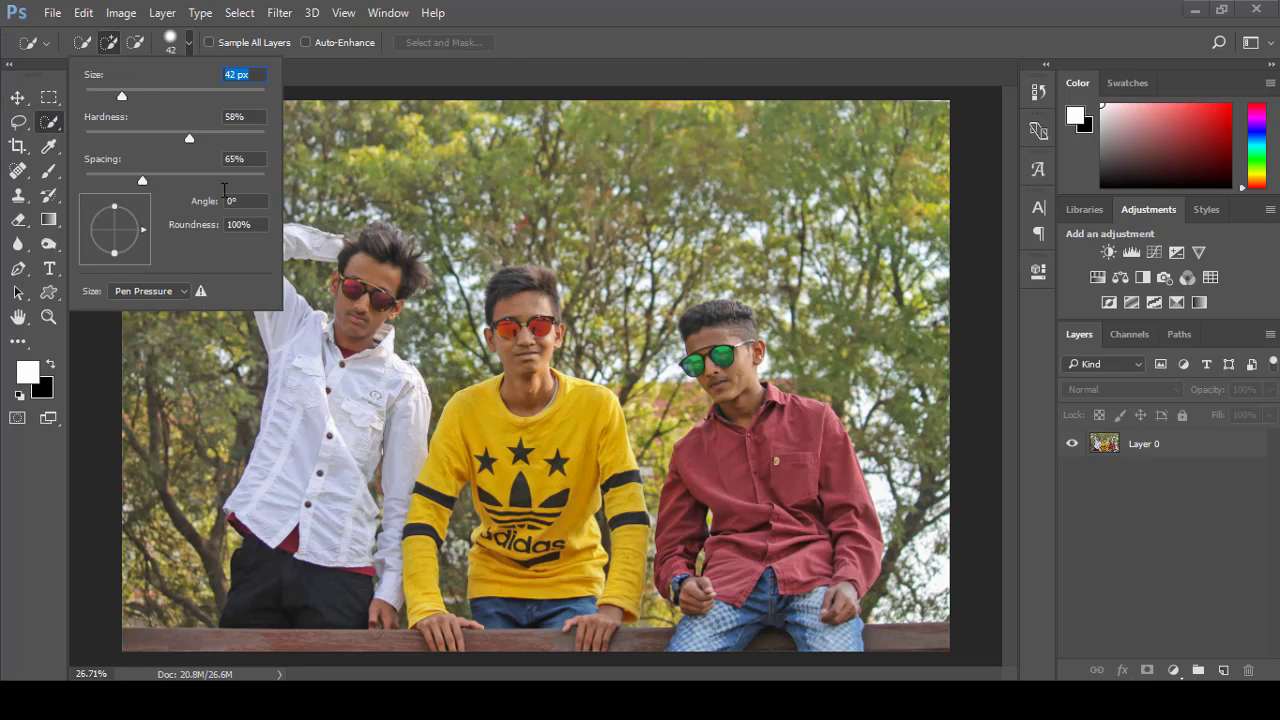
pyautogui.click(374, 266)
pyautogui.click(616, 282)
pyautogui.click(1138, 446)
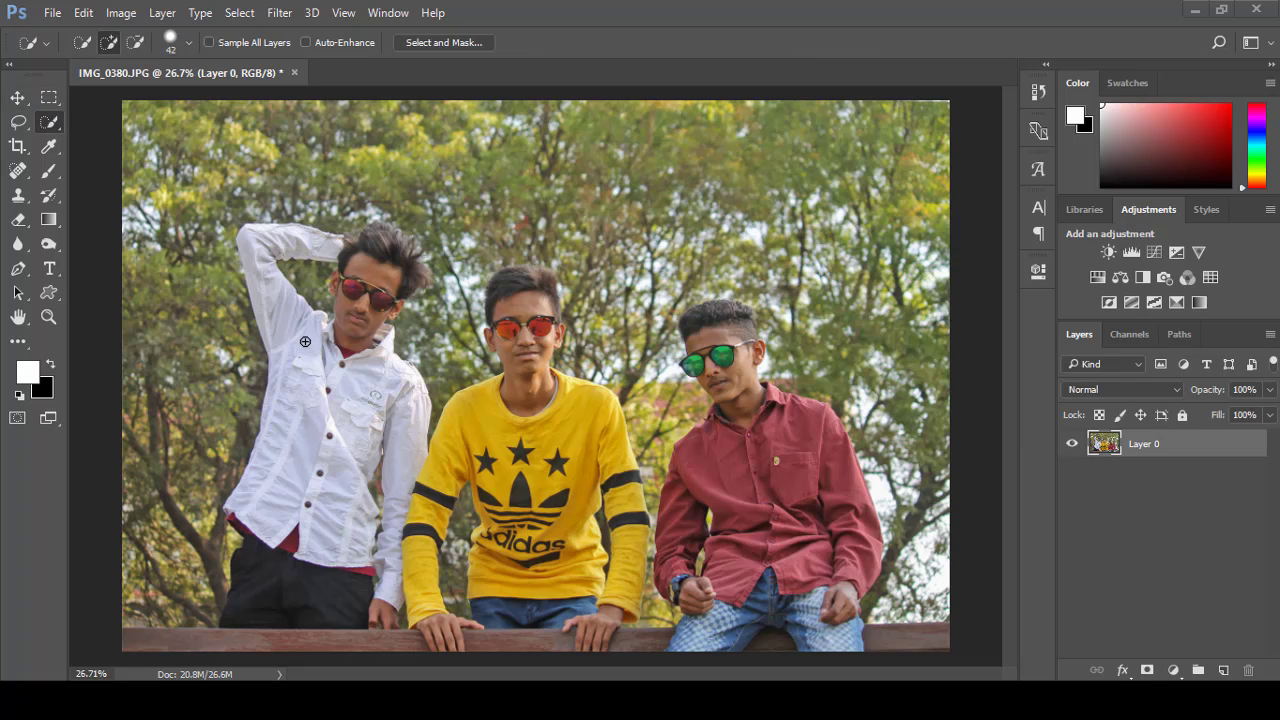
pyautogui.moveTo(305, 341); pyautogui.dragTo(278, 308)
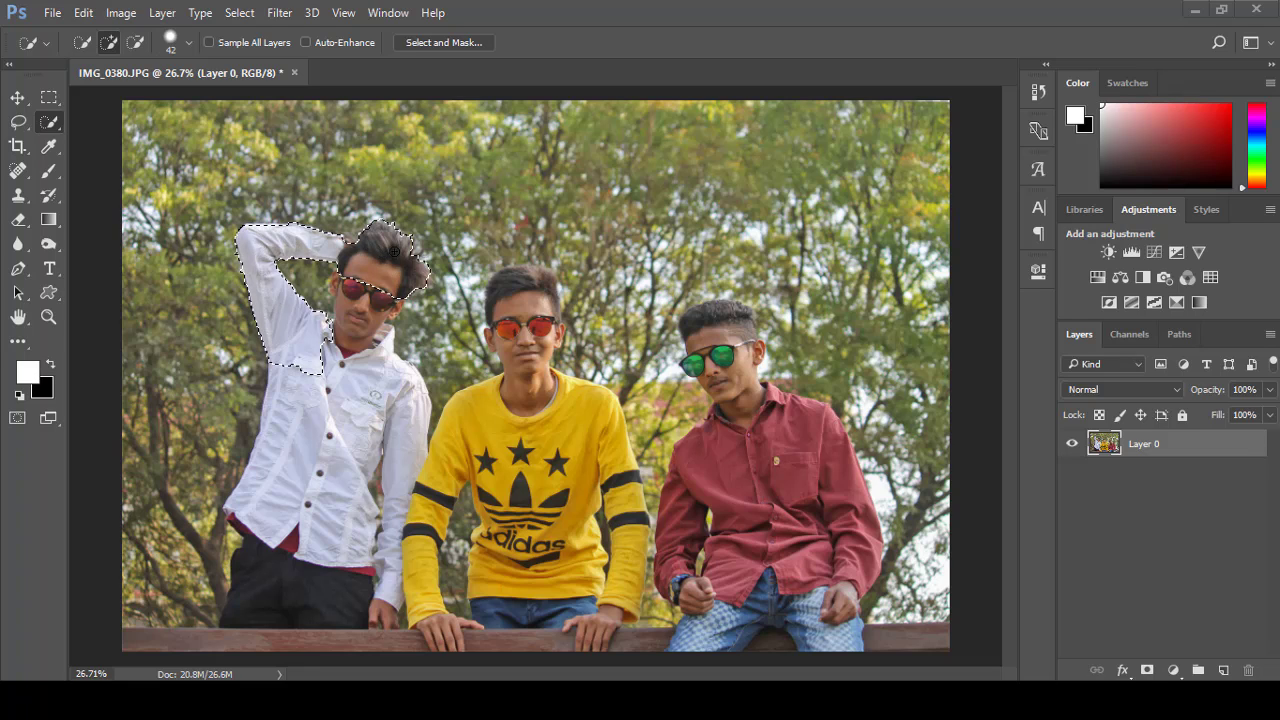
pyautogui.moveTo(395, 251)
pyautogui.mouseDown()
pyautogui.moveTo(338, 626)
pyautogui.moveTo(540, 281)
pyautogui.moveTo(538, 362)
pyautogui.mouseUp()
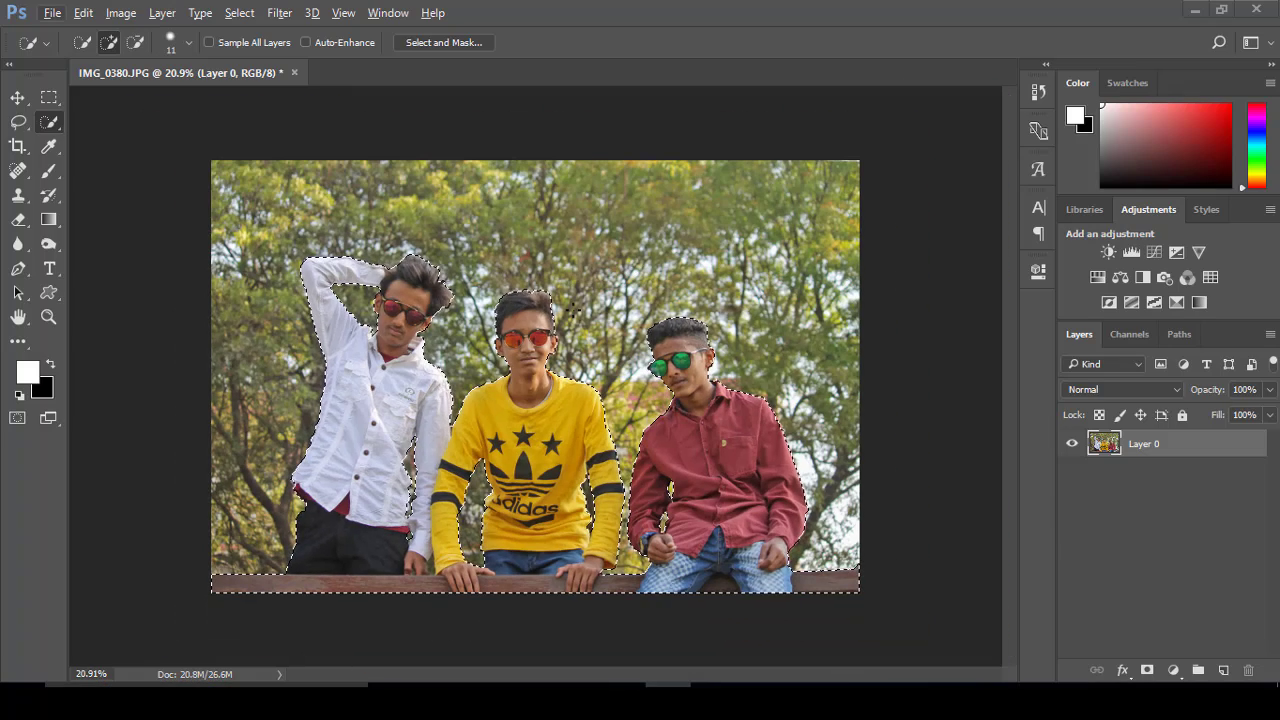
# Refine the selection, feather it by 1 px and output it as new Layer 1
pyautogui.click(451, 42)
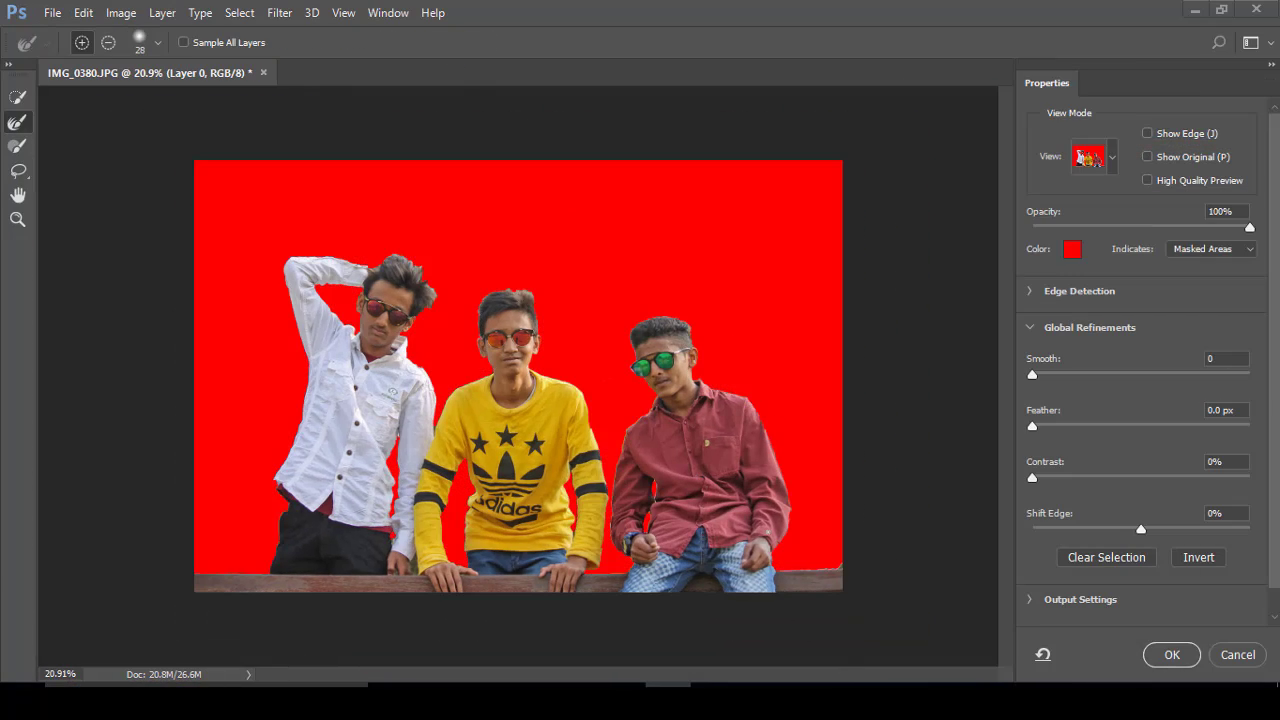
pyautogui.click(1172, 655)
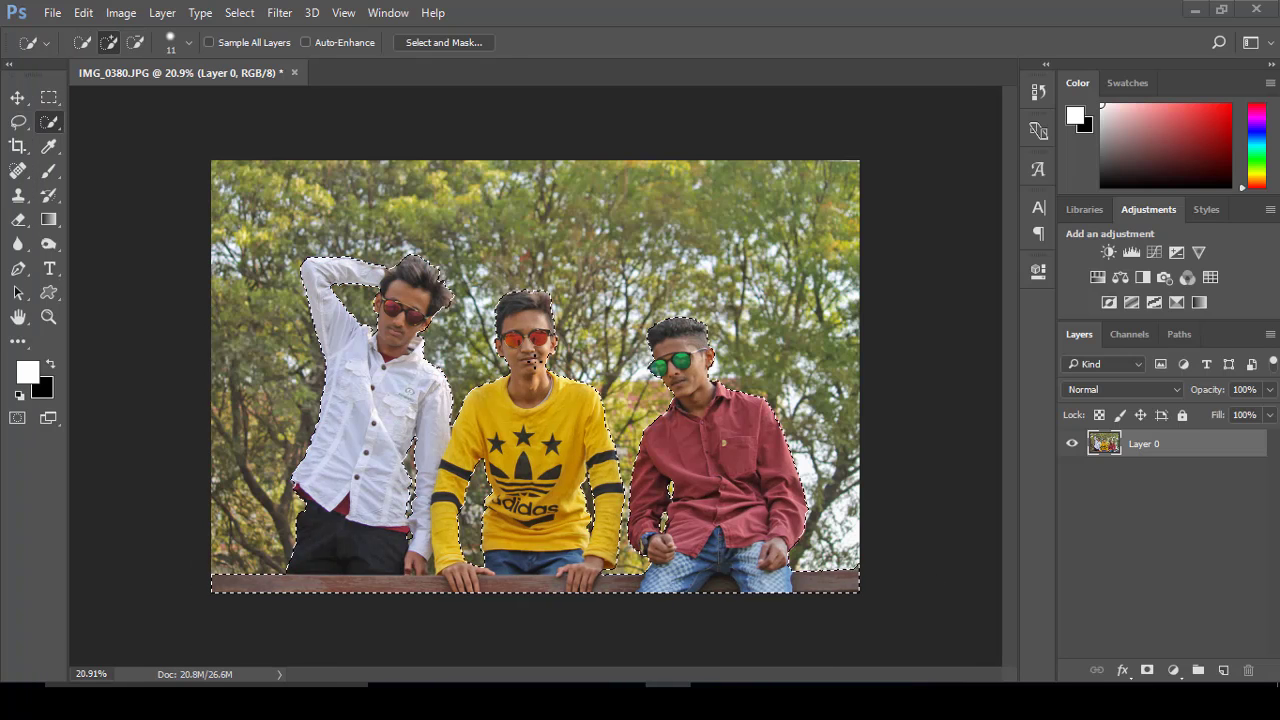
pyautogui.rightClick(537, 272)
pyautogui.click(588, 340)
pyautogui.write('1')
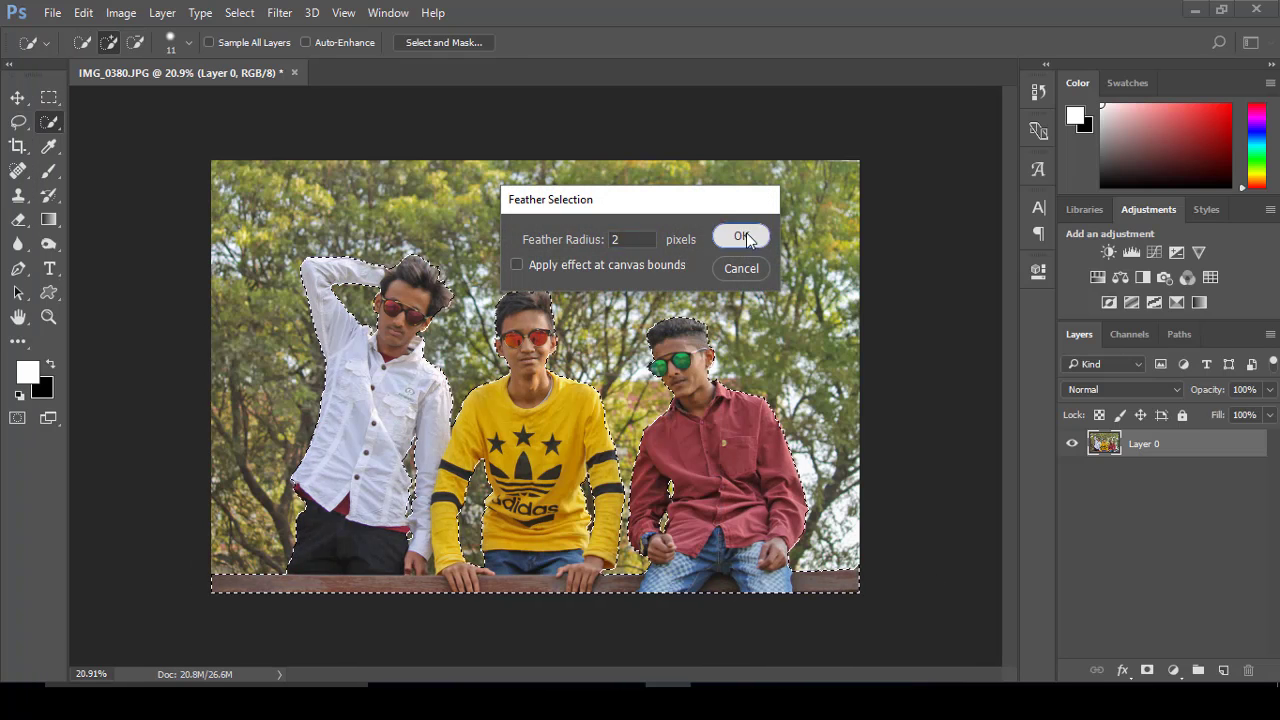
pyautogui.click(741, 236)
pyautogui.click(441, 47)
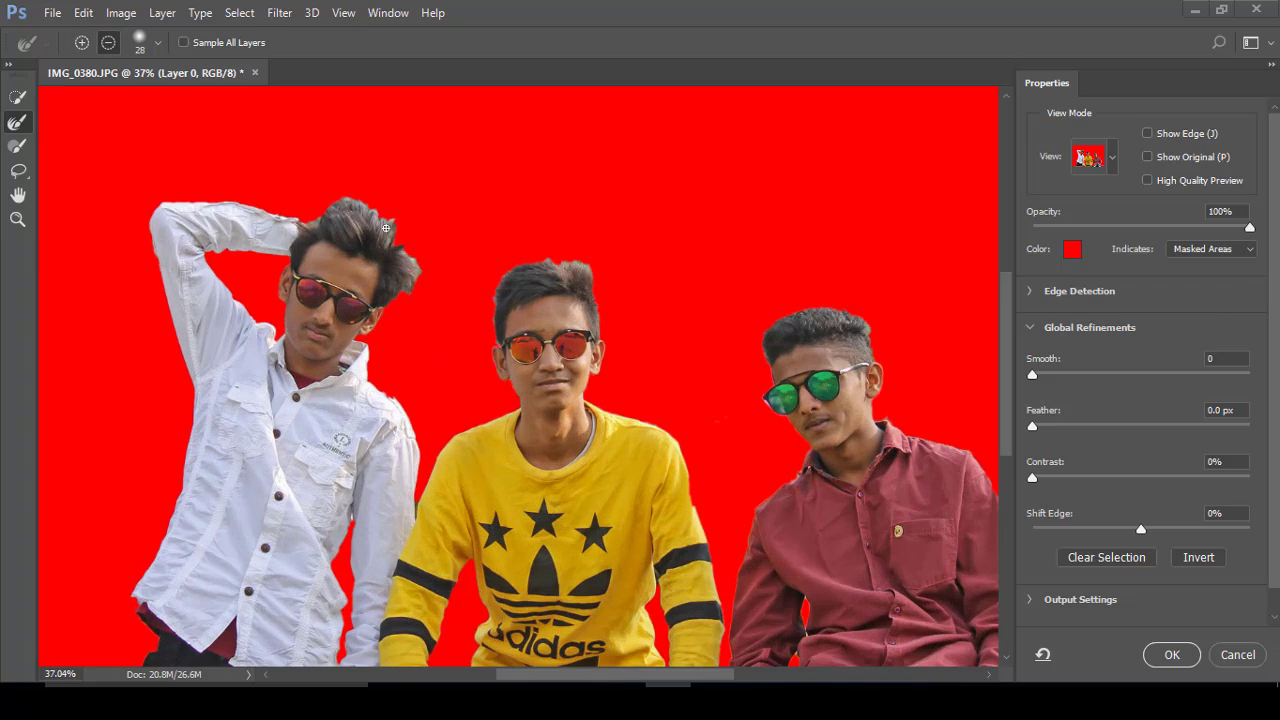
pyautogui.scroll(3, 398, 295)
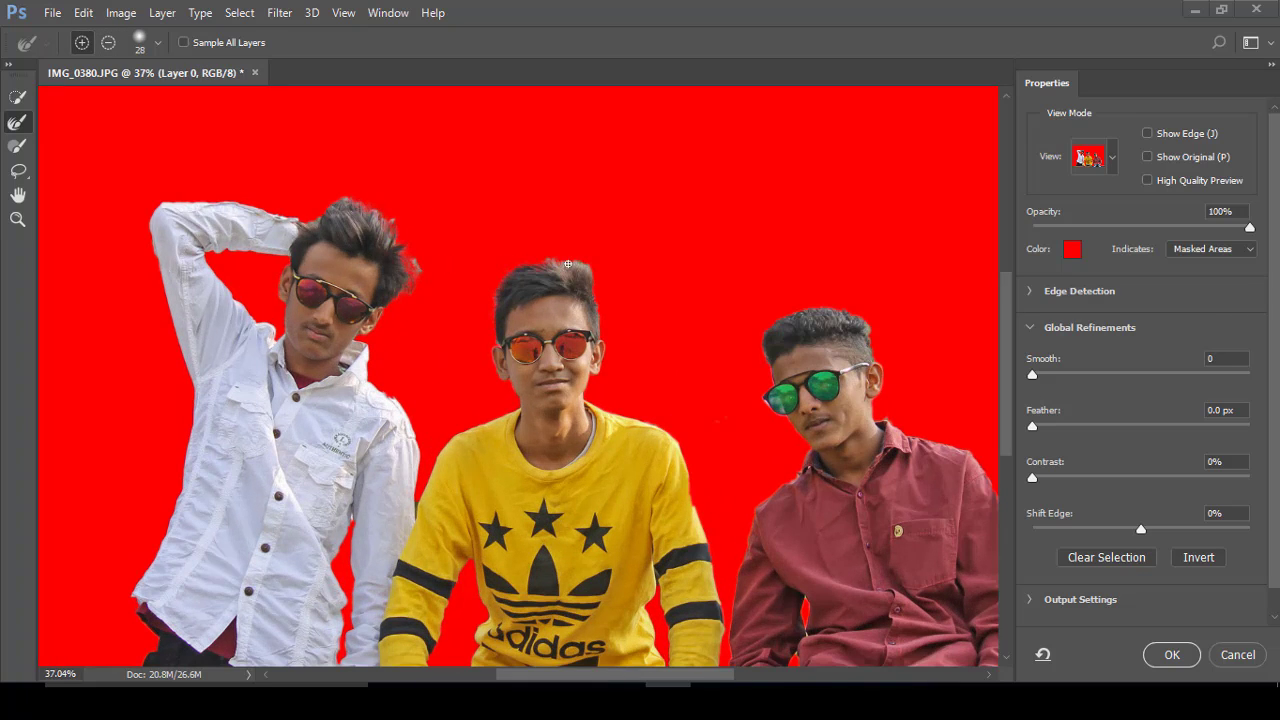
pyautogui.scroll(-2, 867, 343)
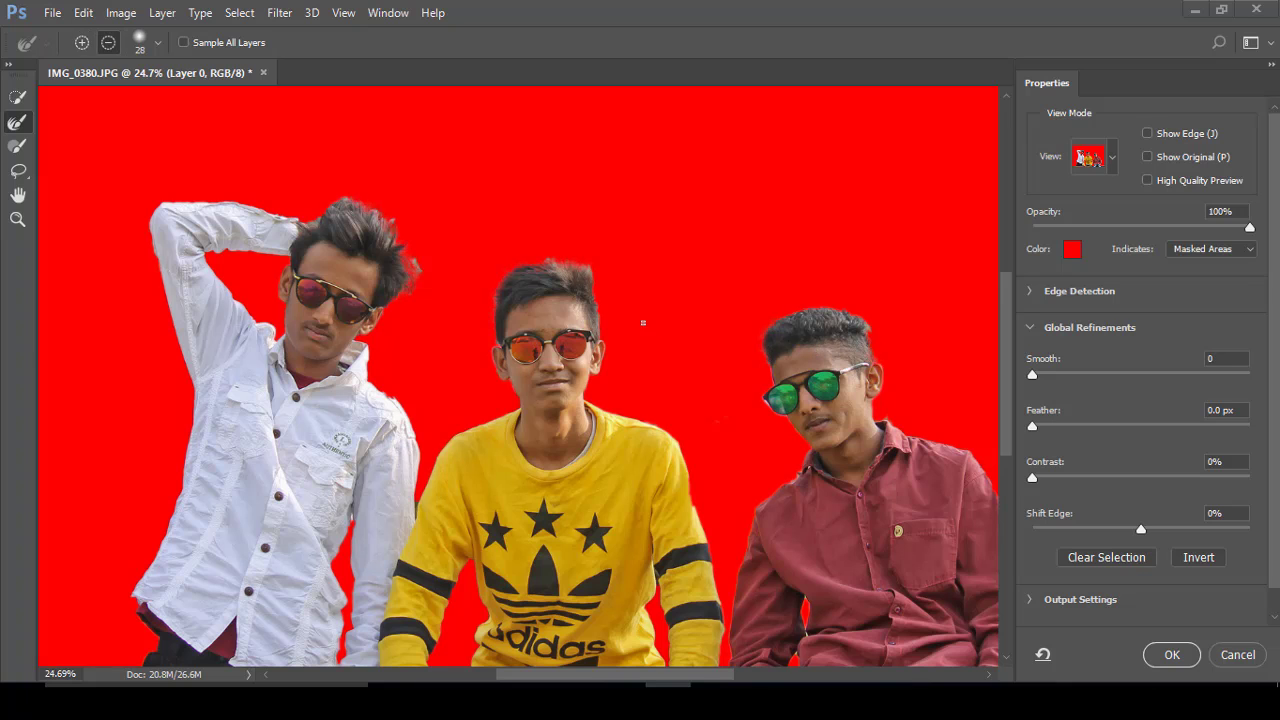
pyautogui.click(1171, 655)
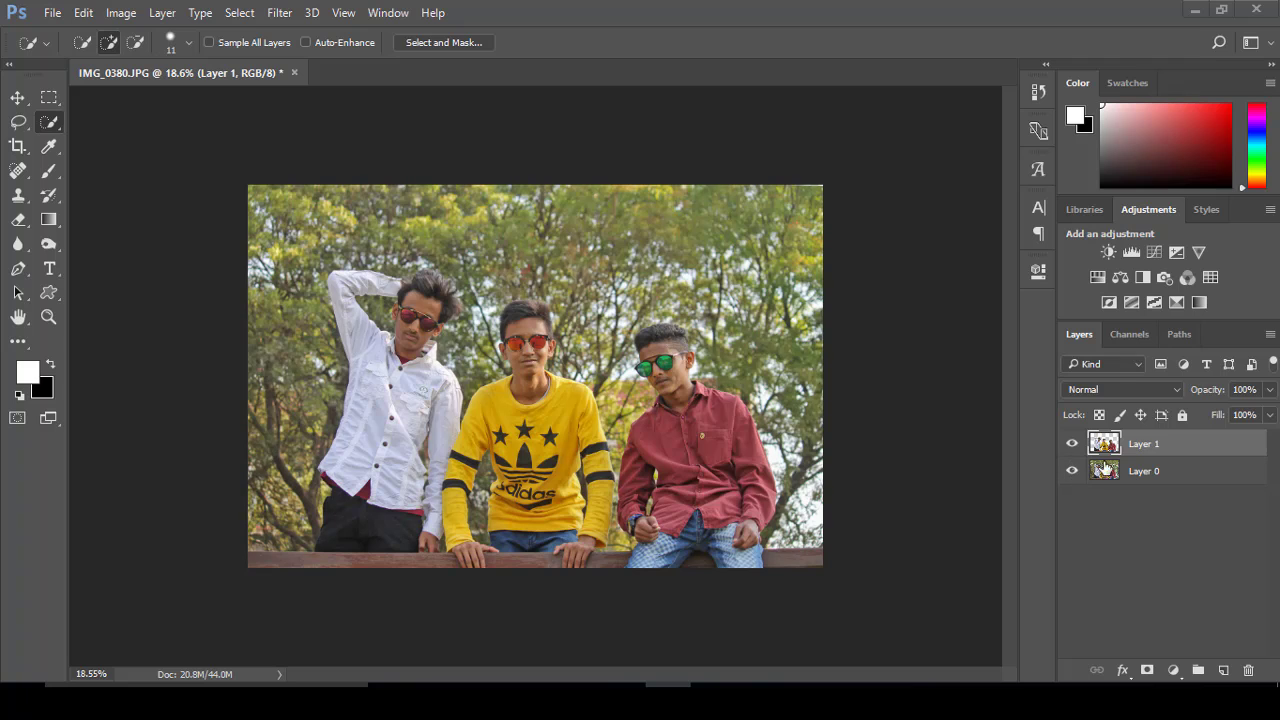
# Hide Layer 1 and Content-Aware Fill the boys' selection on Layer 0, then deselect
pyautogui.keyDown('ctrl'); pyautogui.click(1104, 445); pyautogui.keyUp('ctrl')
pyautogui.click(1072, 443)
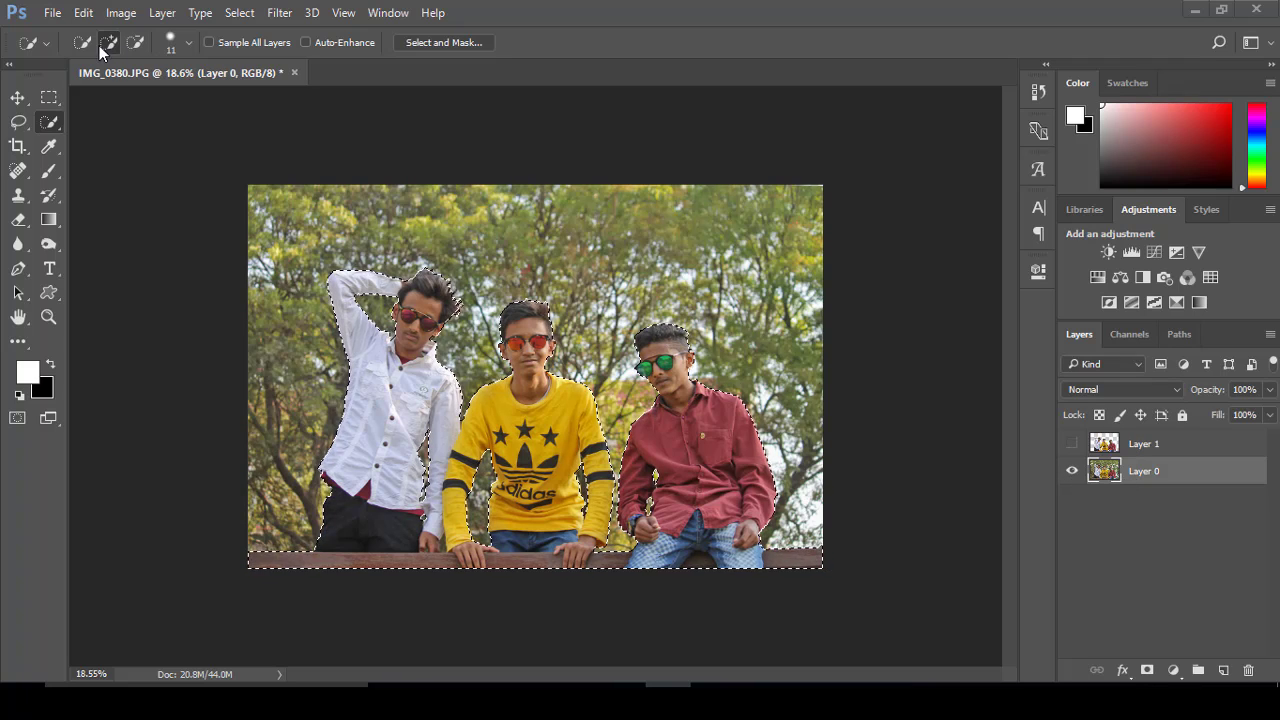
pyautogui.click(83, 12)
pyautogui.click(120, 297)
pyautogui.click(992, 195)
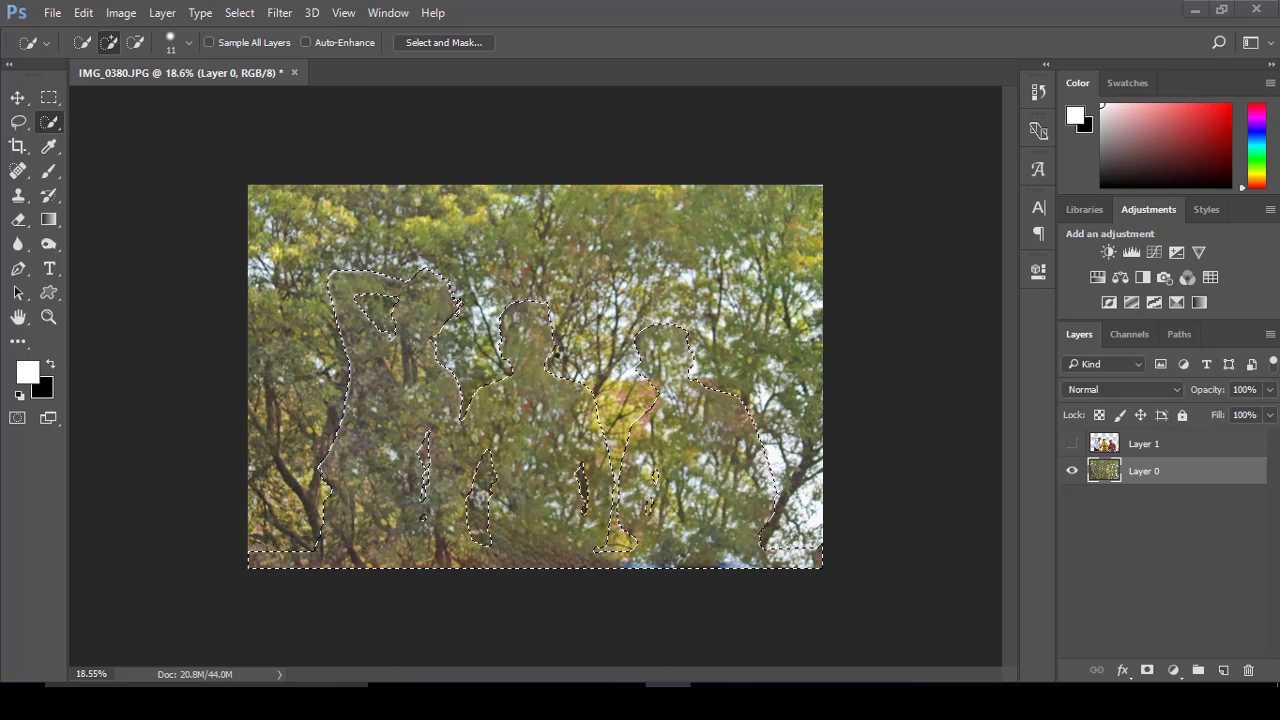
pyautogui.click(49, 97)
pyautogui.hotkey('ctrl', 'd')
pyautogui.hotkey('ctrl', '0')
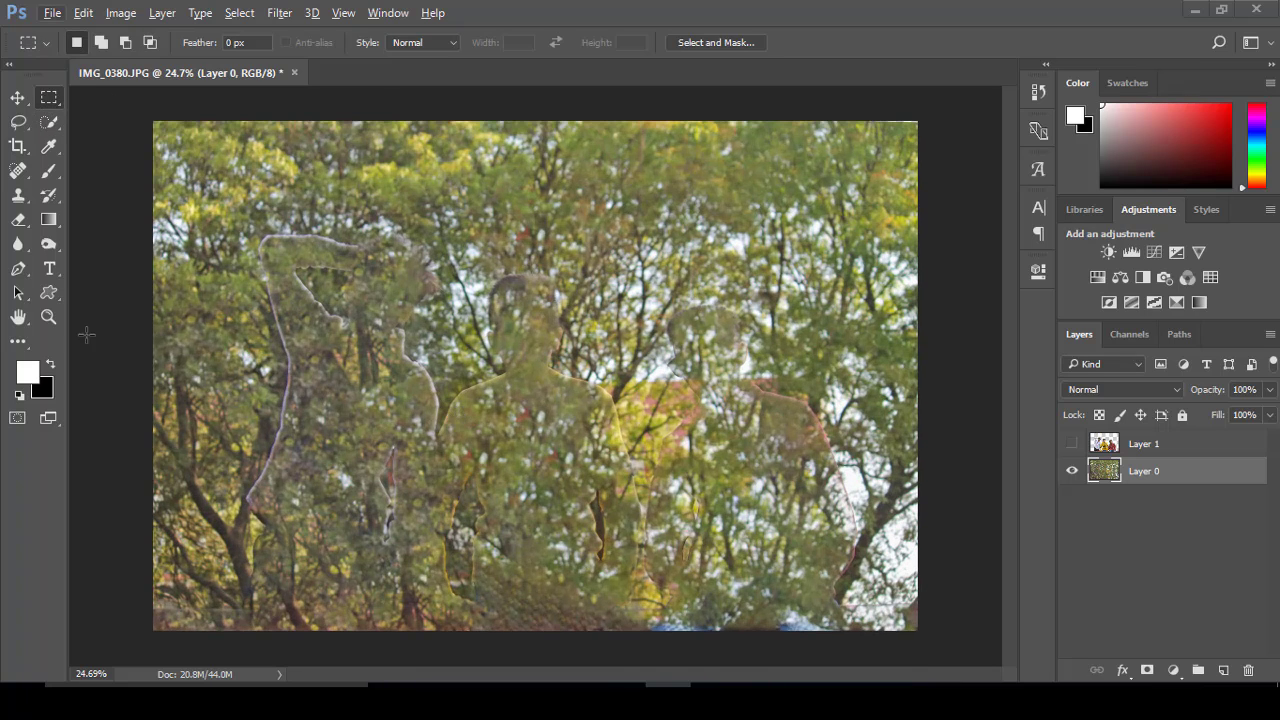
# Set up the Clone Stamp tool with a suitable brush size and 73% opacity
pyautogui.click(18, 170)
pyautogui.click(52, 187)
pyautogui.rightClick(18, 170)
pyautogui.click(18, 195)
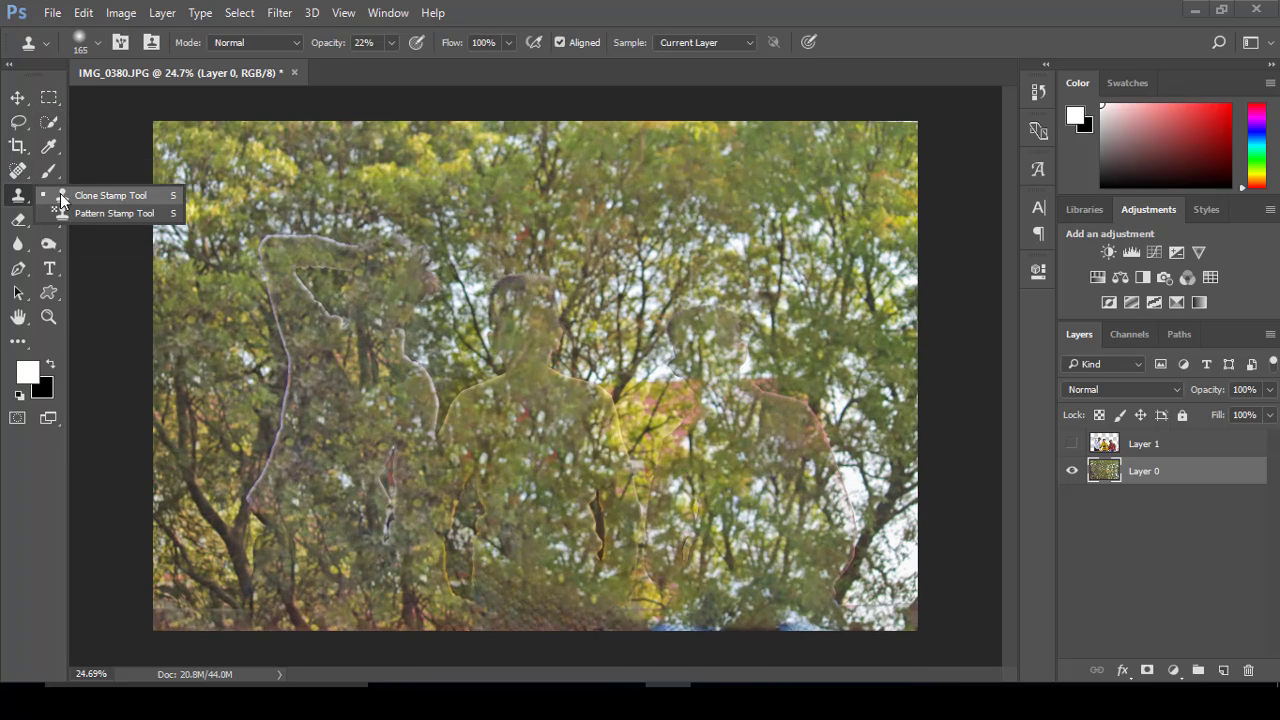
pyautogui.click(80, 195)
pyautogui.rightClick(239, 409)
pyautogui.press('Return')
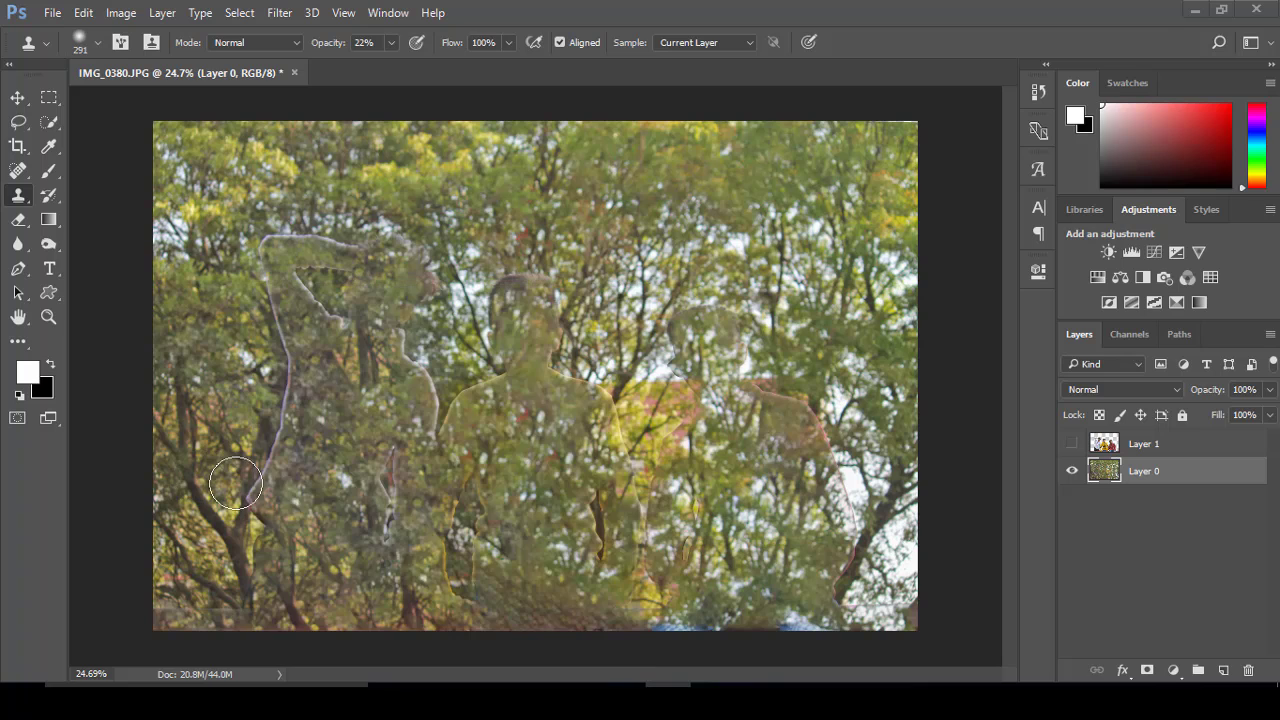
pyautogui.moveTo(435, 67); pyautogui.dragTo(437, 67)
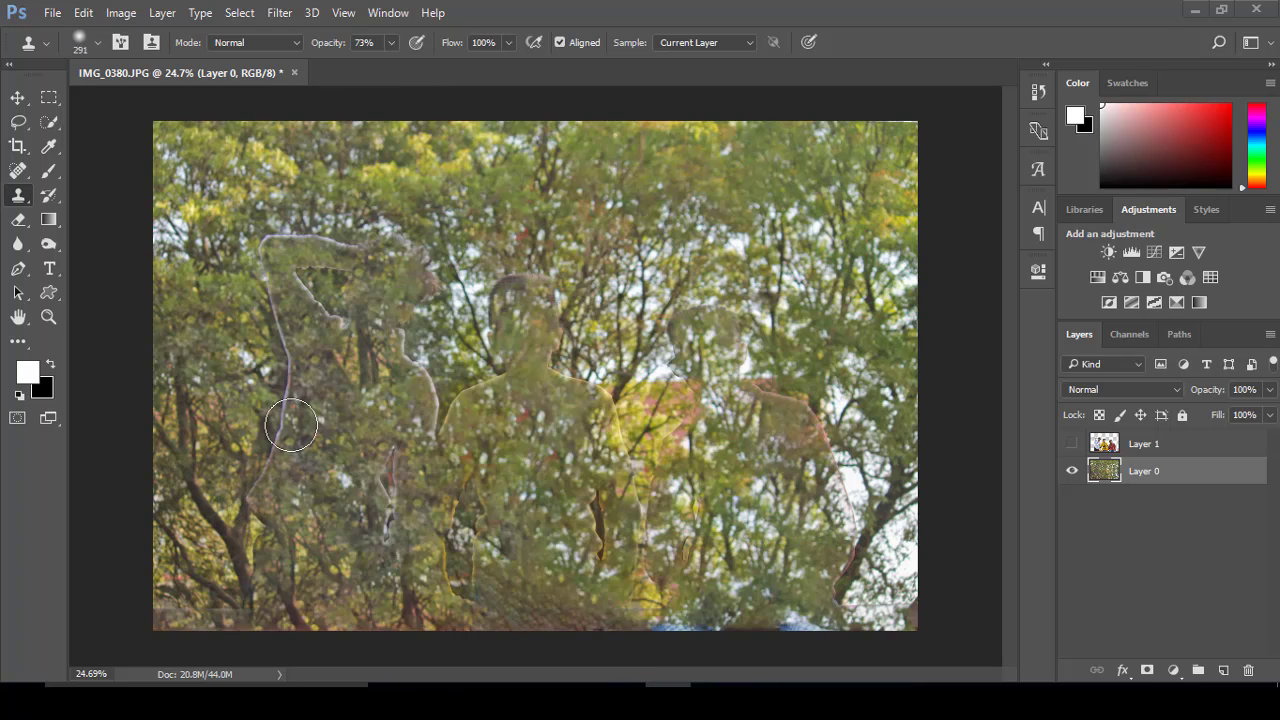
# Clone trees over the bottom strip, the central head and the leftover figure outlines
pyautogui.moveTo(233, 612)
pyautogui.mouseDown()
pyautogui.moveTo(183, 623)
pyautogui.moveTo(852, 614)
pyautogui.mouseUp()
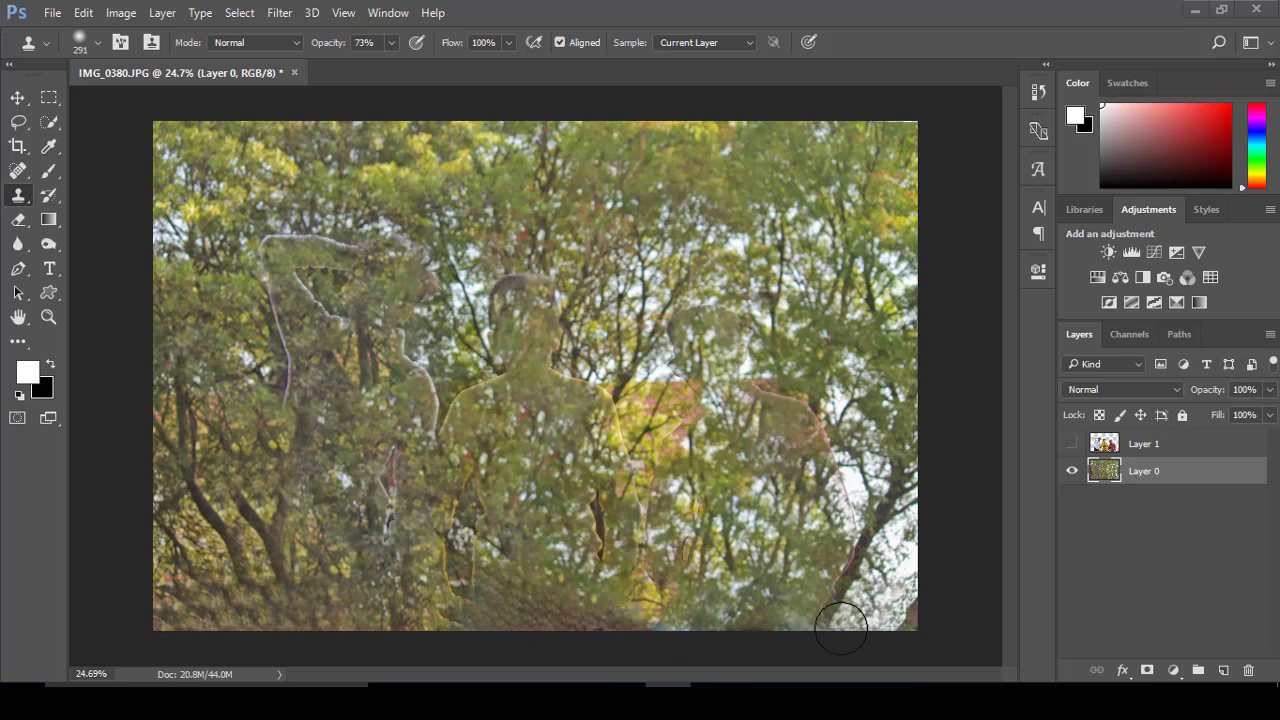
pyautogui.moveTo(505, 280)
pyautogui.mouseDown()
pyautogui.moveTo(458, 440)
pyautogui.moveTo(460, 570)
pyautogui.moveTo(389, 535)
pyautogui.moveTo(245, 300)
pyautogui.moveTo(286, 394)
pyautogui.moveTo(295, 328)
pyautogui.moveTo(260, 215)
pyautogui.moveTo(335, 235)
pyautogui.moveTo(323, 291)
pyautogui.moveTo(337, 318)
pyautogui.moveTo(314, 286)
pyautogui.mouseUp()
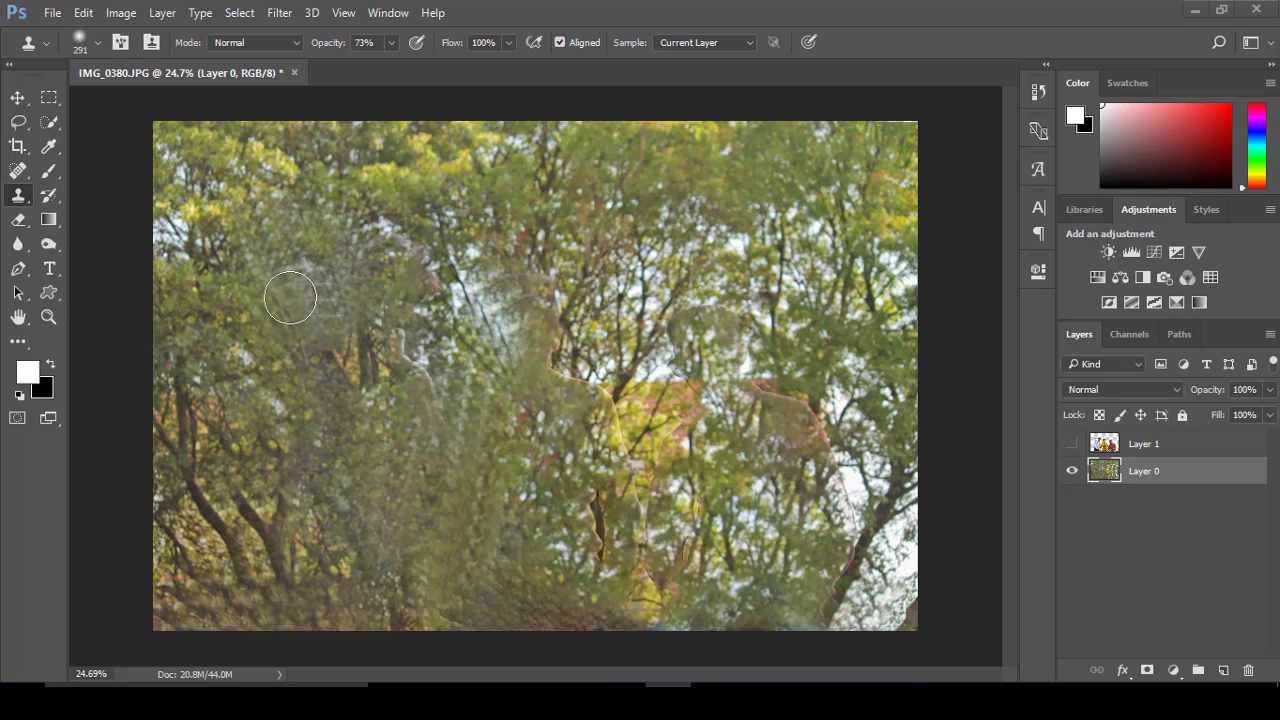
pyautogui.moveTo(729, 257)
pyautogui.mouseDown()
pyautogui.moveTo(688, 345)
pyautogui.moveTo(738, 316)
pyautogui.moveTo(830, 387)
pyautogui.moveTo(764, 388)
pyautogui.moveTo(812, 412)
pyautogui.moveTo(840, 463)
pyautogui.moveTo(851, 491)
pyautogui.moveTo(838, 525)
pyautogui.moveTo(840, 485)
pyautogui.mouseUp()
pyautogui.keyDown('alt'); pyautogui.click(866, 588); pyautogui.keyUp('alt')
pyautogui.moveTo(860, 530)
pyautogui.mouseDown()
pyautogui.moveTo(843, 471)
pyautogui.moveTo(846, 500)
pyautogui.moveTo(829, 471)
pyautogui.moveTo(821, 617)
pyautogui.moveTo(823, 586)
pyautogui.moveTo(870, 594)
pyautogui.mouseUp()
pyautogui.rightClick(600, 332)
pyautogui.press('Return')
pyautogui.moveTo(600, 332)
pyautogui.mouseDown()
pyautogui.moveTo(586, 386)
pyautogui.moveTo(651, 371)
pyautogui.moveTo(601, 551)
pyautogui.moveTo(800, 634)
pyautogui.moveTo(611, 614)
pyautogui.mouseUp()
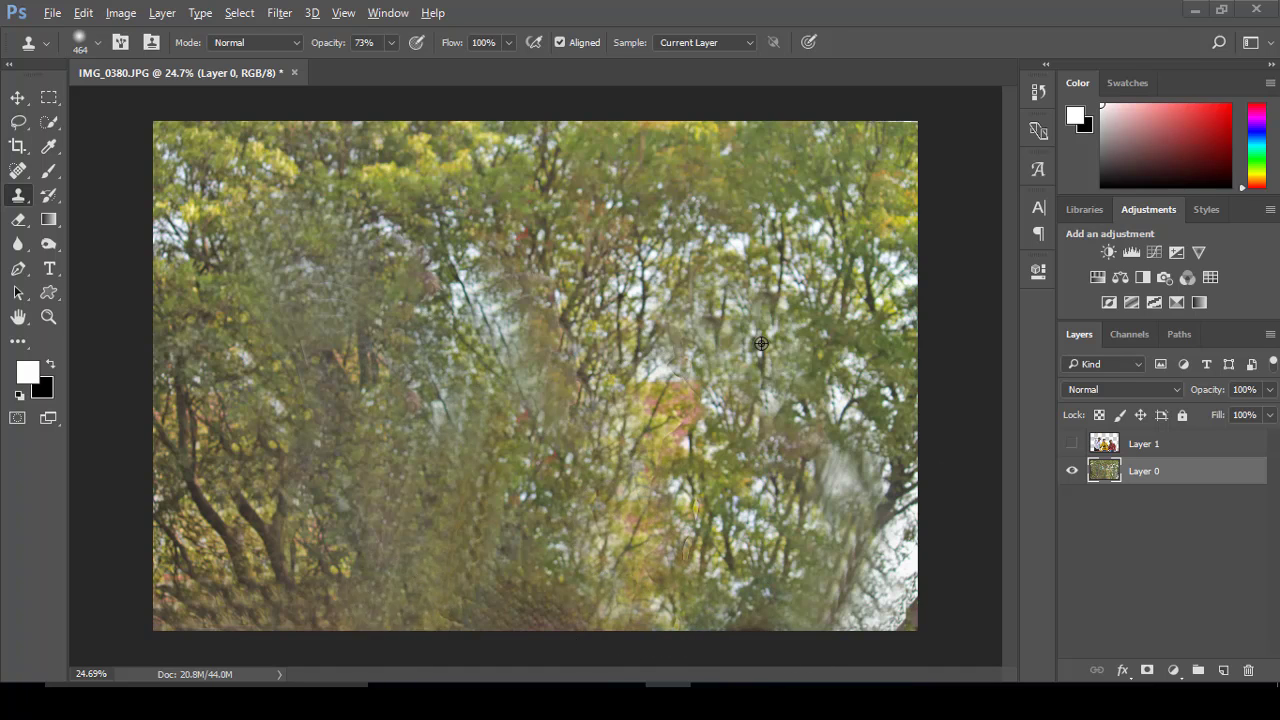
# Compare against the people layer and clone out remaining traces at the lower right
pyautogui.hotkey('ctrl', '-')
pyautogui.click(1072, 443)
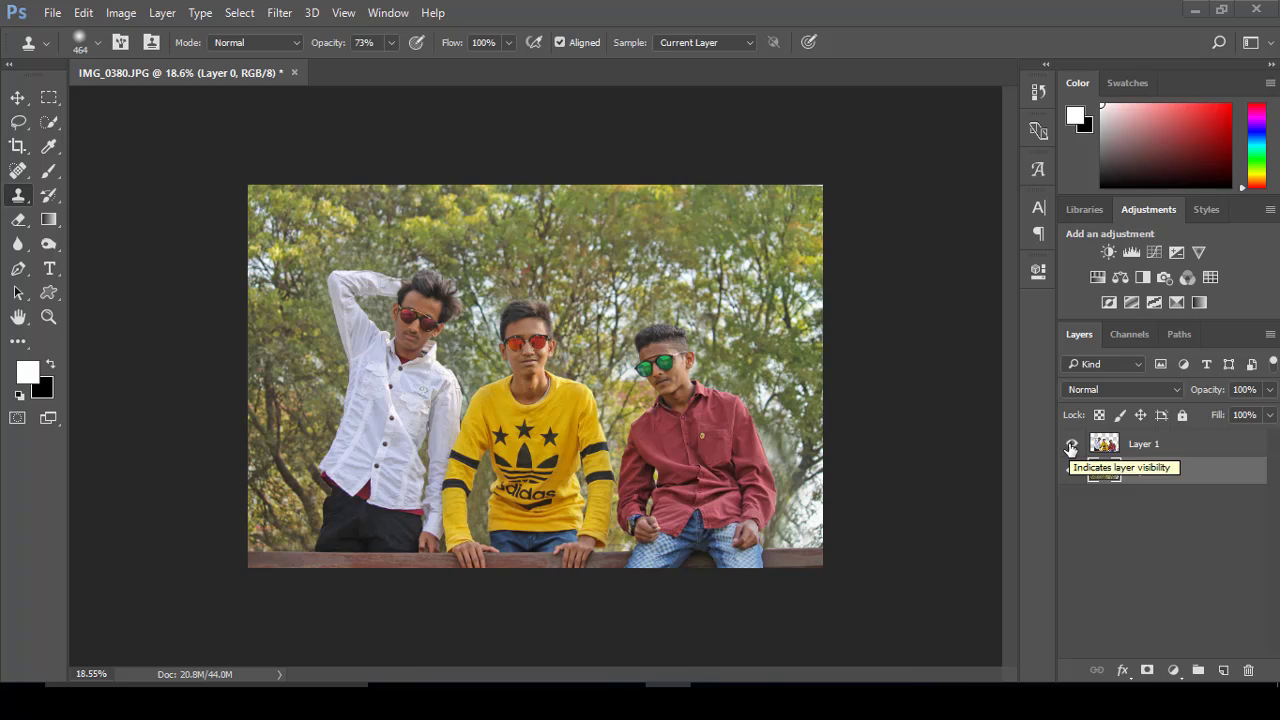
pyautogui.click(1071, 444)
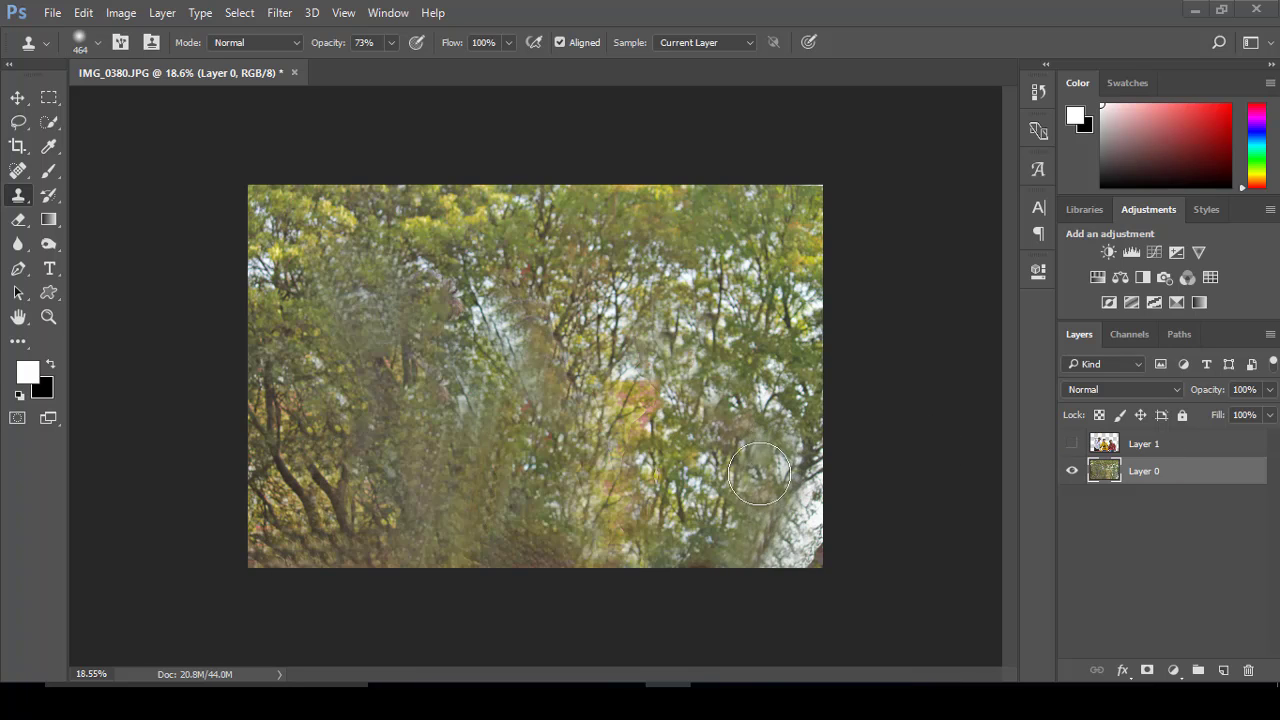
pyautogui.moveTo(775, 474)
pyautogui.mouseDown()
pyautogui.moveTo(794, 537)
pyautogui.moveTo(788, 489)
pyautogui.mouseUp()
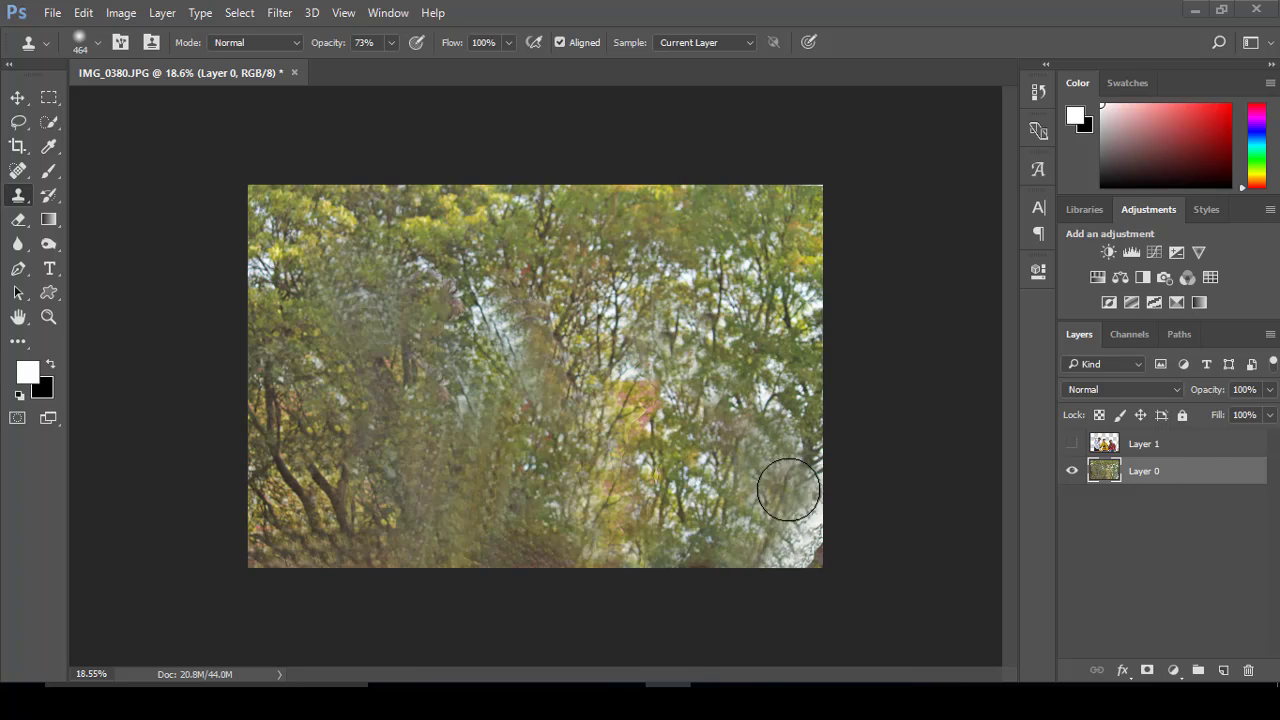
pyautogui.click(1071, 443)
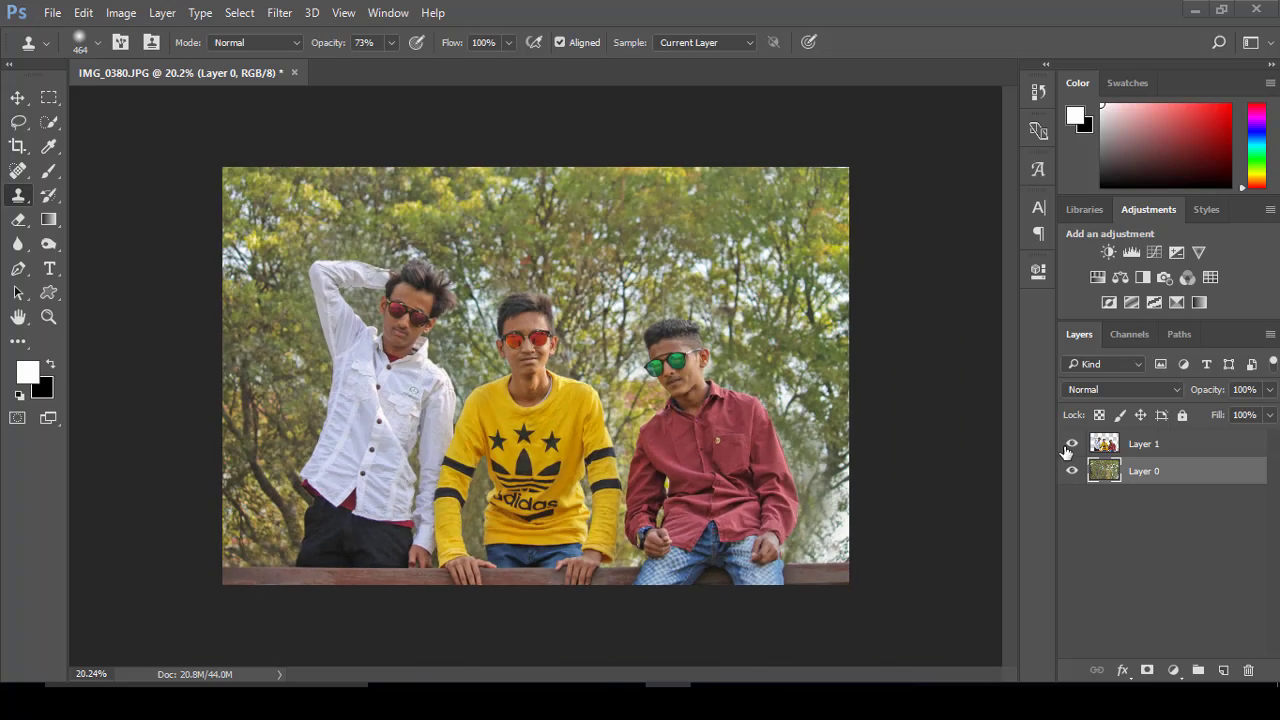
pyautogui.click(1071, 444)
pyautogui.click(279, 12)
pyautogui.click(320, 120)
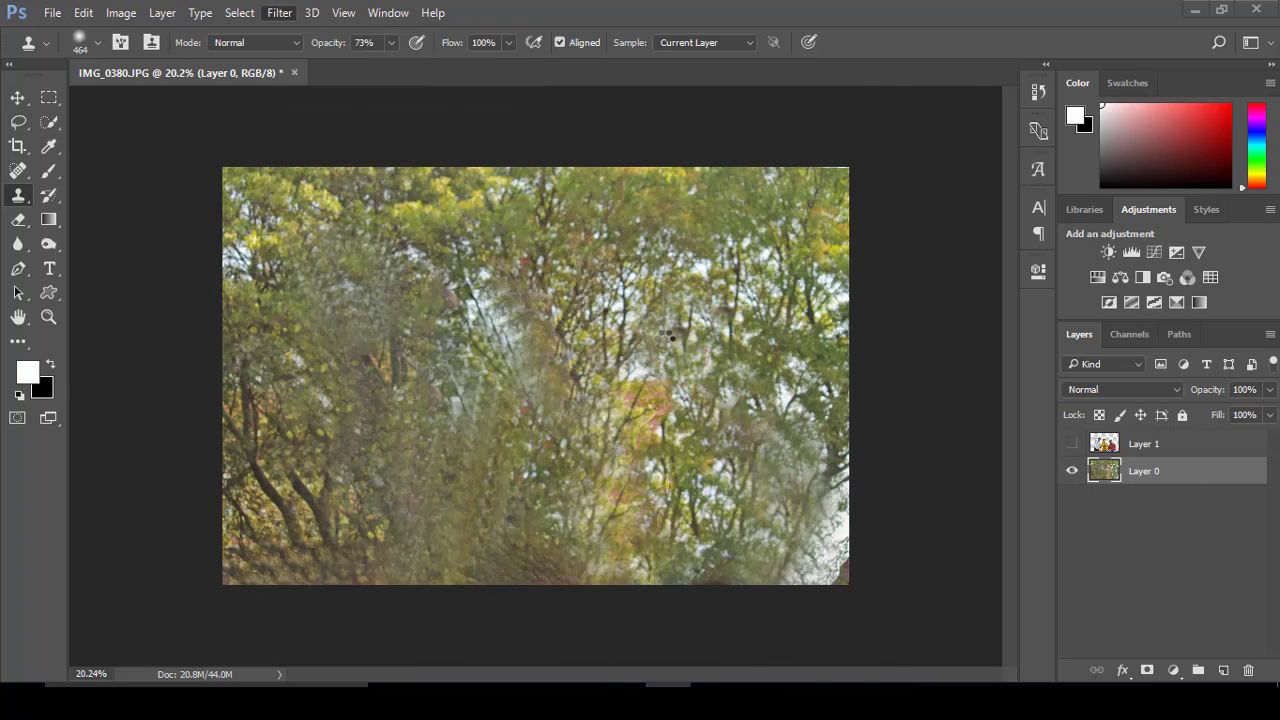
# Raise Clarity to about +33 and add a slight dark vignette in Camera Raw
pyautogui.moveTo(1033, 532); pyautogui.dragTo(1013, 532)
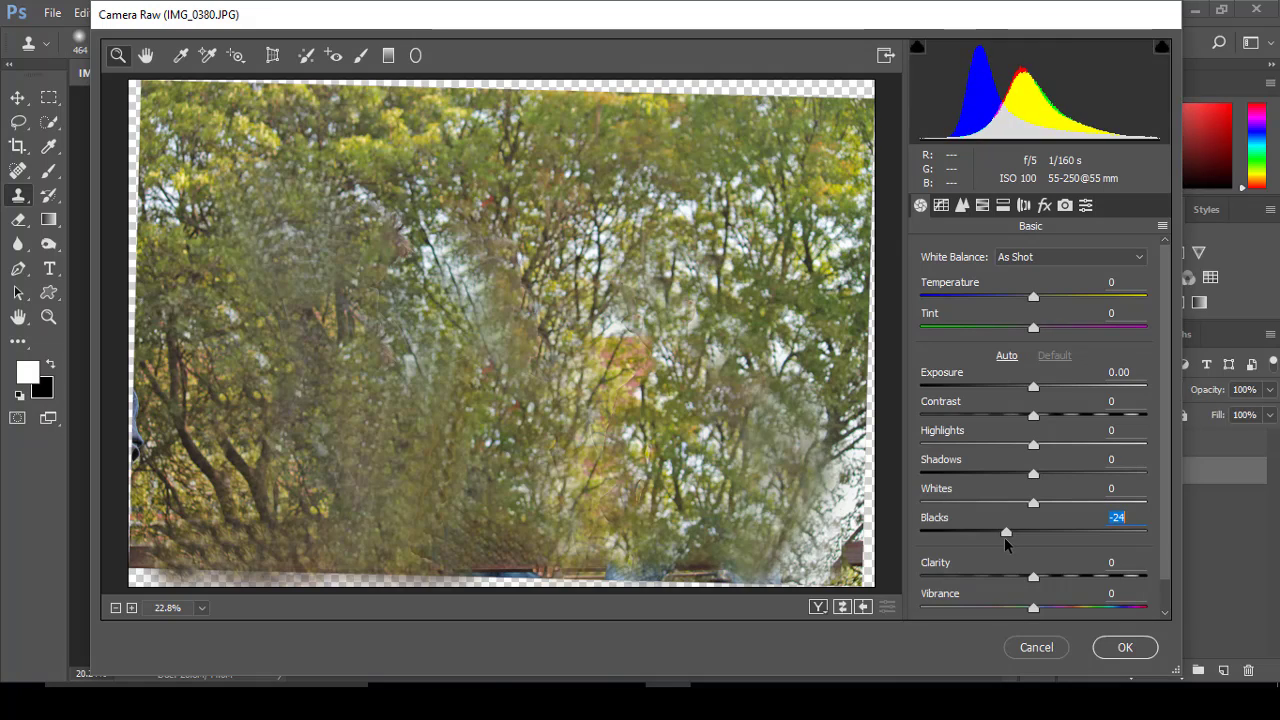
pyautogui.hotkey('ctrl', 'z')
pyautogui.moveTo(1042, 577)
pyautogui.mouseDown()
pyautogui.moveTo(1071, 578)
pyautogui.moveTo(1116, 608)
pyautogui.mouseUp()
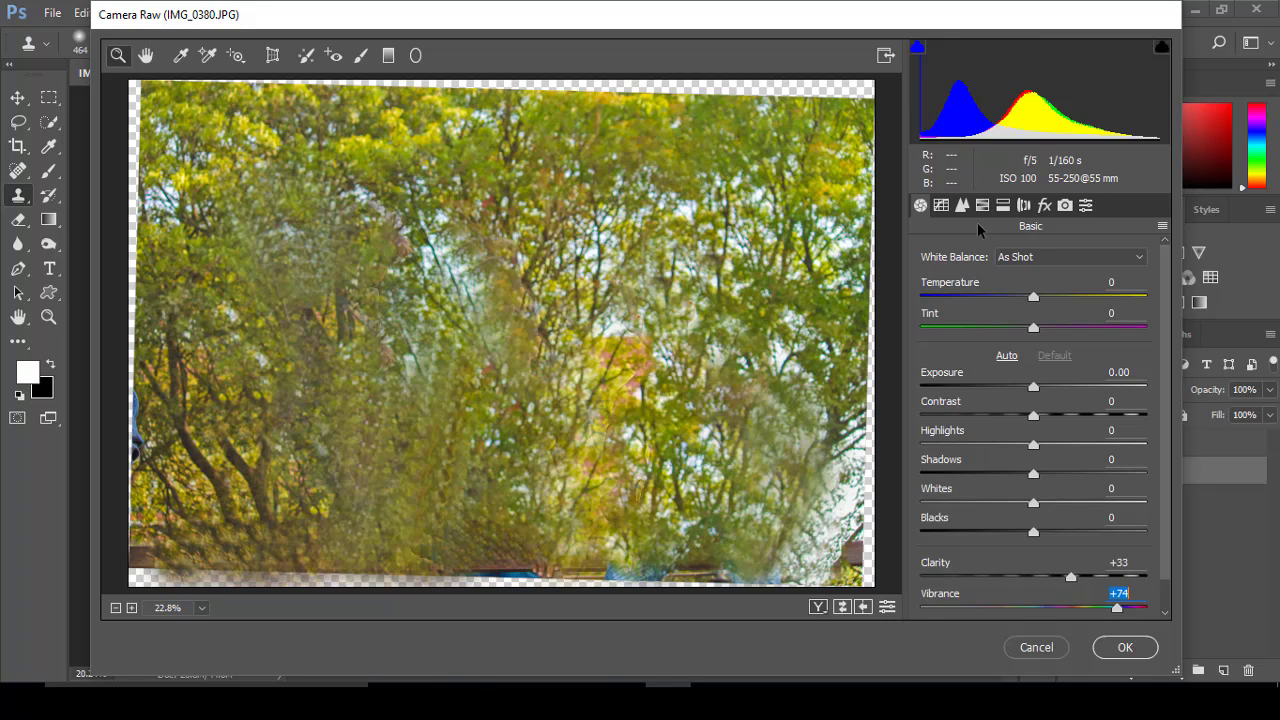
pyautogui.click(1044, 205)
pyautogui.moveTo(1033, 515); pyautogui.dragTo(1015, 516)
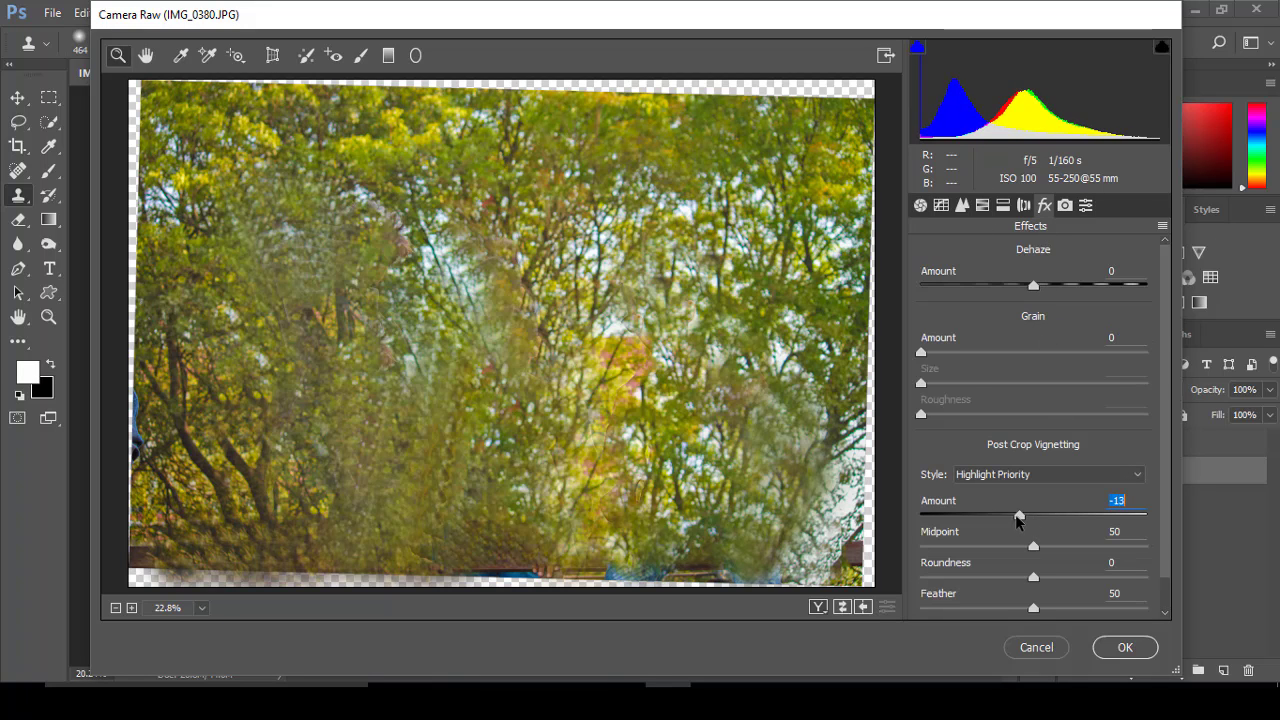
# Boost Greens saturation +50, shift Yellows hue toward green, Yellows saturation ~+24, then apply
pyautogui.click(982, 205)
pyautogui.click(1061, 284)
pyautogui.click(988, 284)
pyautogui.moveTo(1039, 445); pyautogui.dragTo(1097, 447)
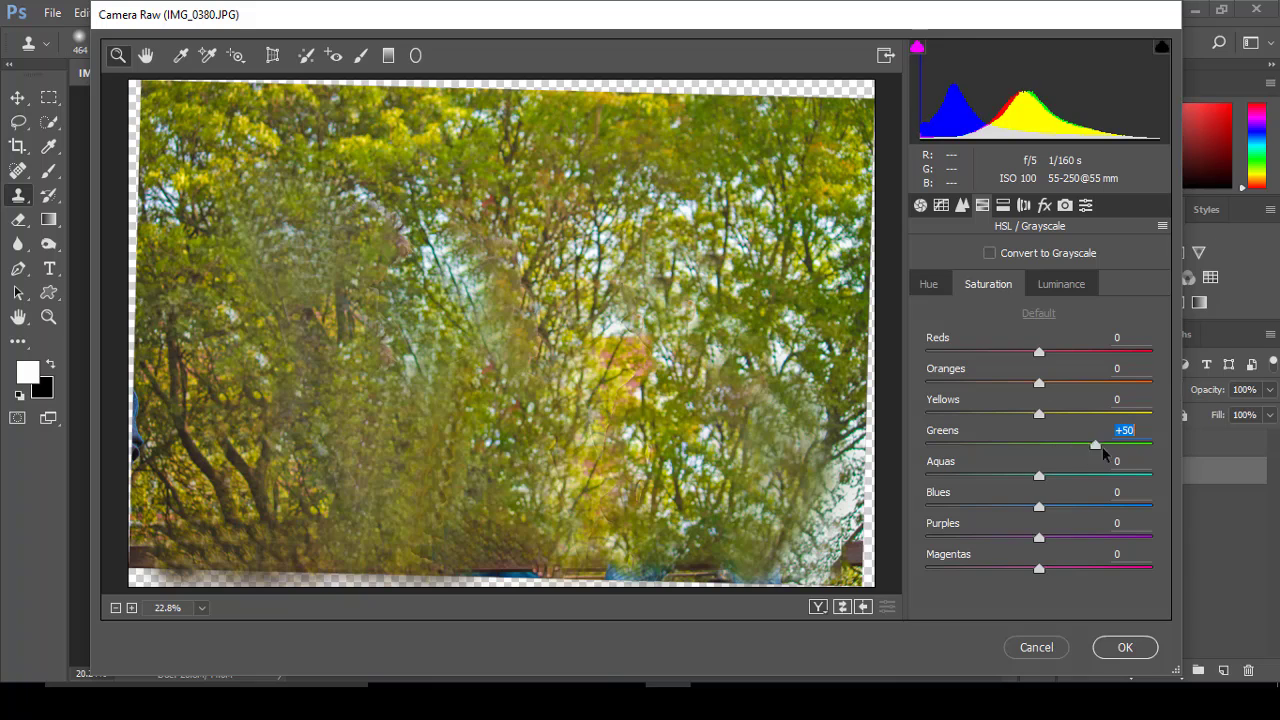
pyautogui.click(928, 284)
pyautogui.moveTo(1039, 414)
pyautogui.mouseDown()
pyautogui.moveTo(1093, 415)
pyautogui.moveTo(1048, 450)
pyautogui.moveTo(941, 475)
pyautogui.mouseUp()
pyautogui.click(988, 284)
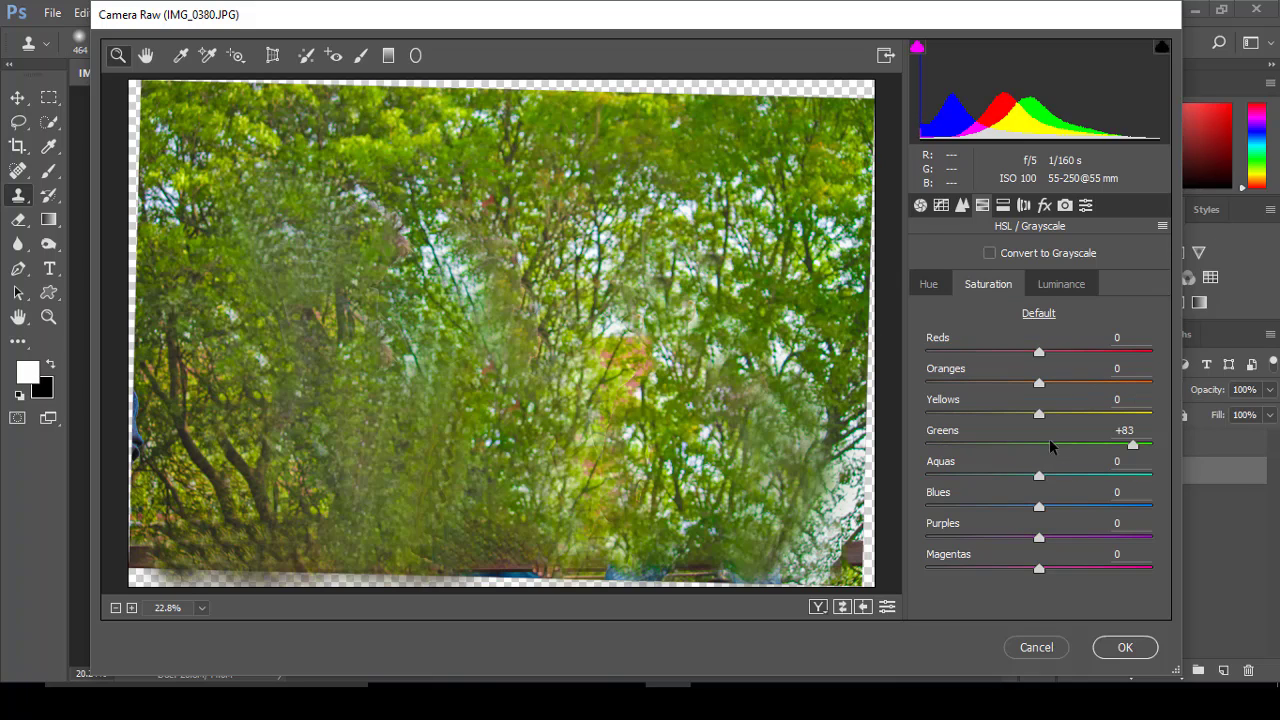
pyautogui.moveTo(1079, 421); pyautogui.dragTo(1067, 420)
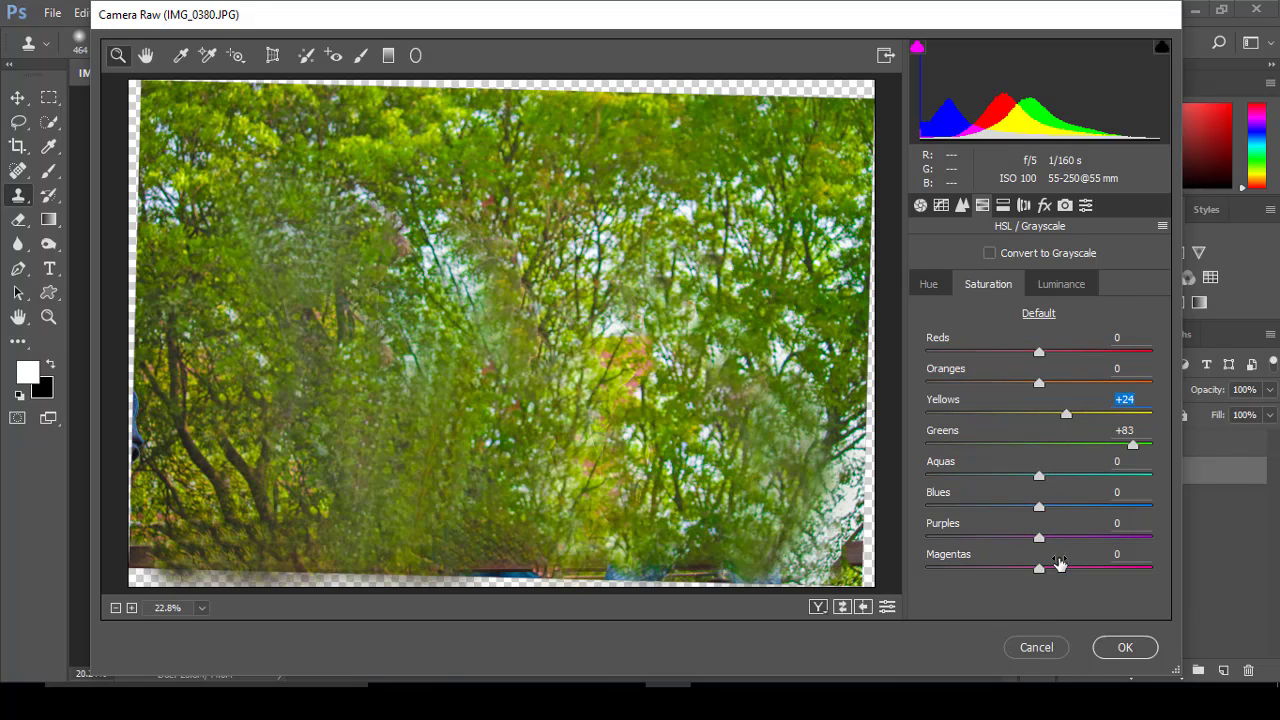
pyautogui.click(1125, 647)
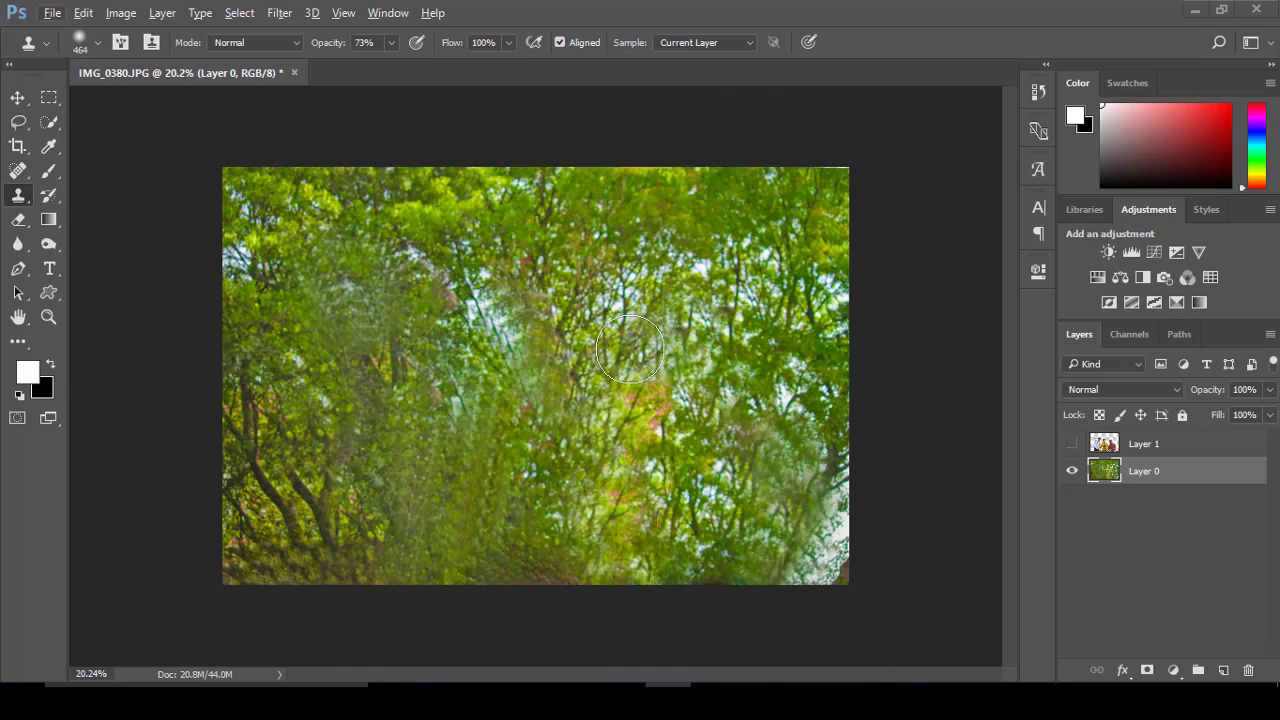
# In Color Efex Pro 4, apply Dark Contrasts with 50% saturation and a brighter result
pyautogui.click(279, 12)
pyautogui.moveTo(314, 423)
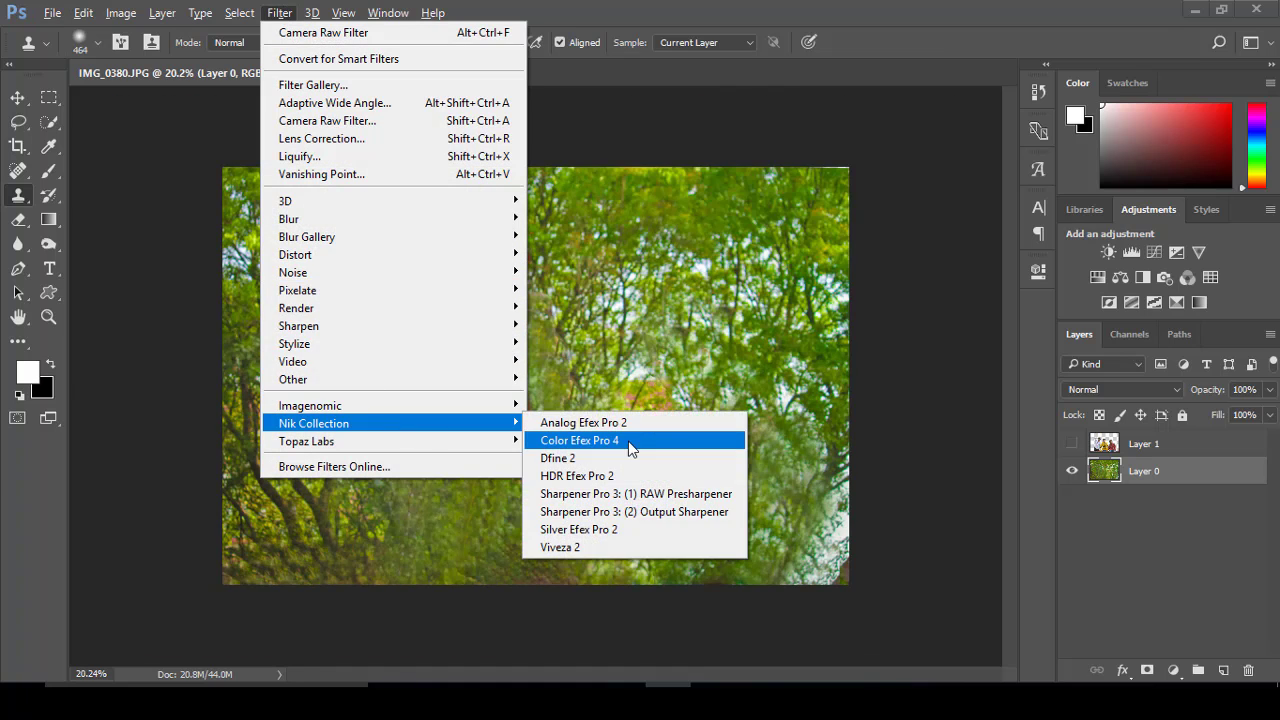
pyautogui.click(630, 443)
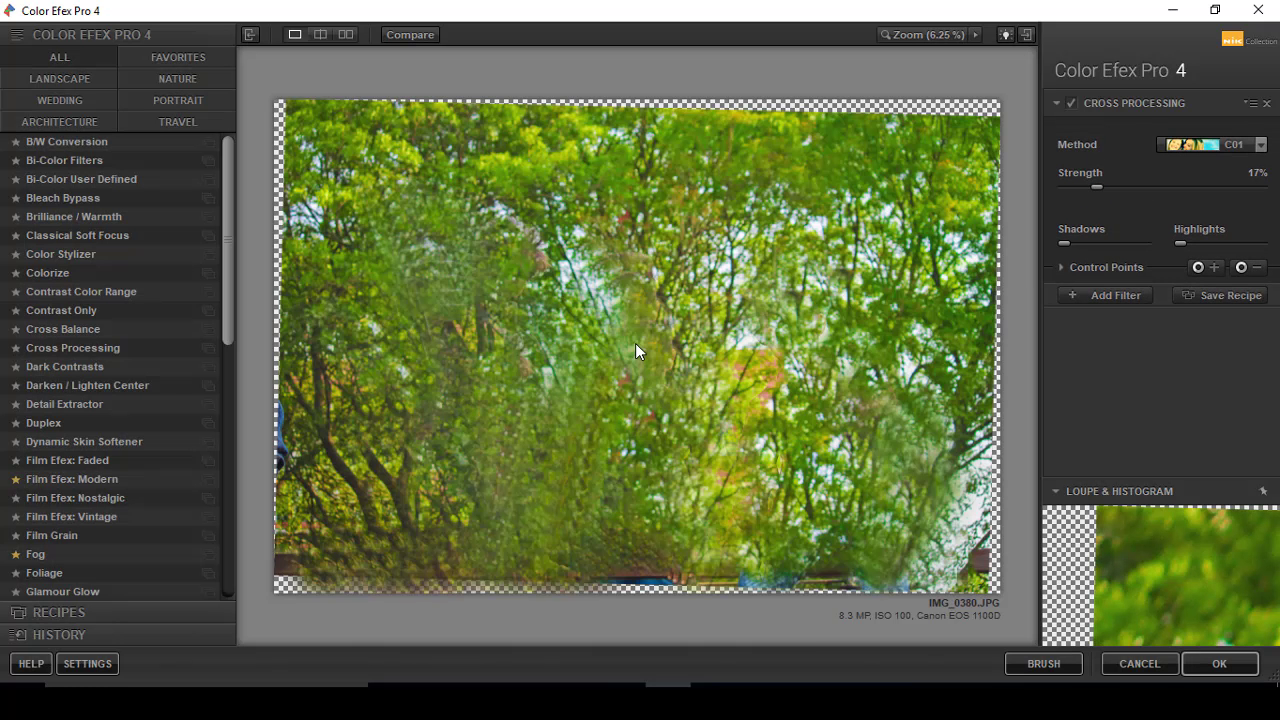
pyautogui.scroll(-3, 60, 295)
pyautogui.click(74, 282)
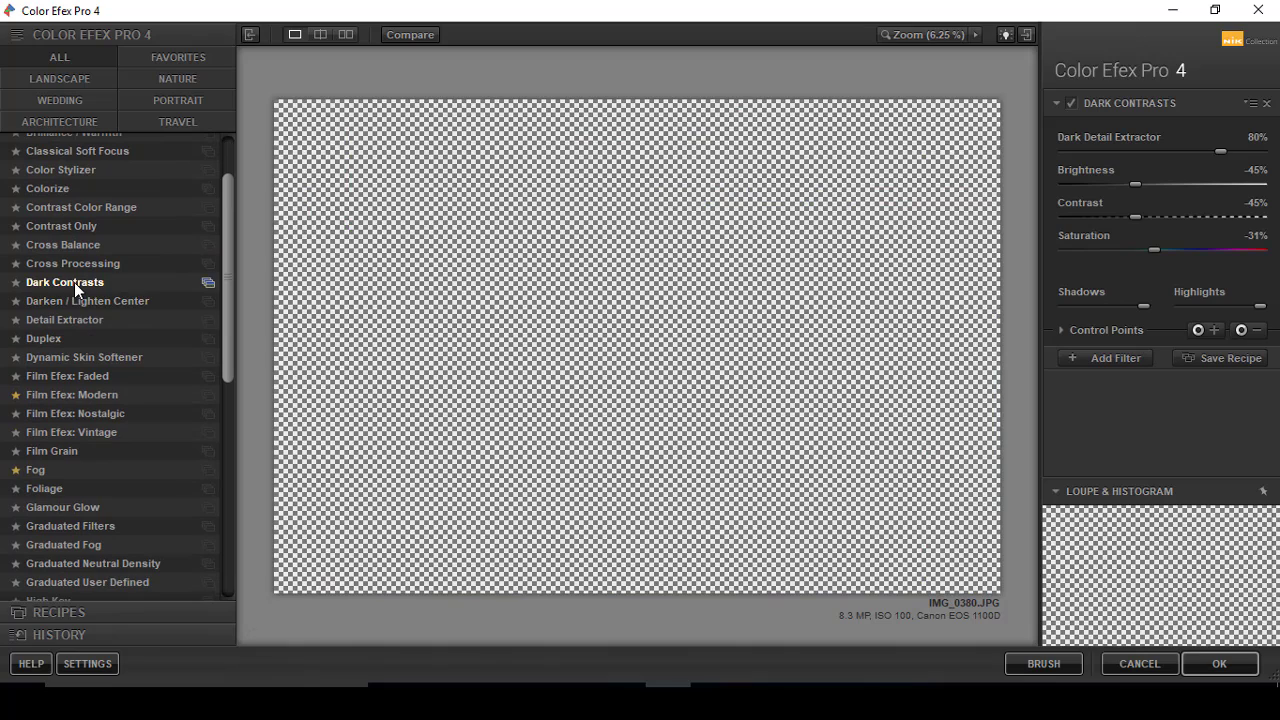
pyautogui.moveTo(1262, 254); pyautogui.dragTo(1268, 256)
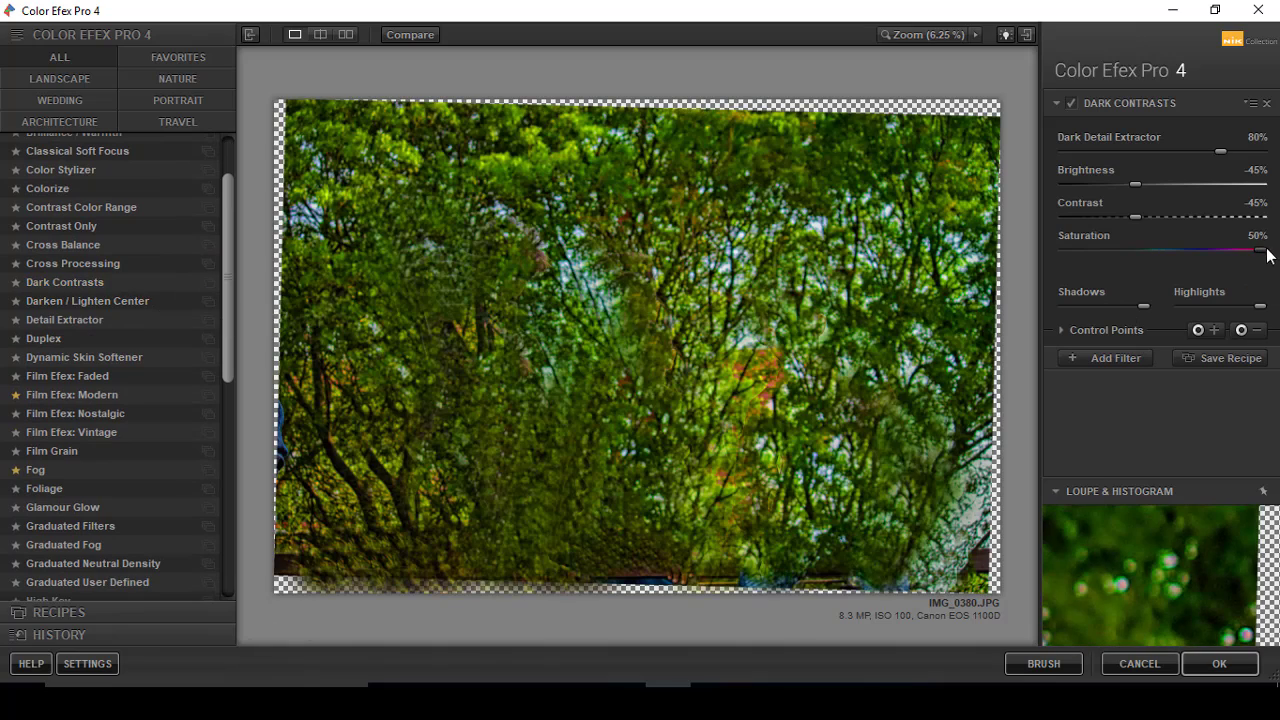
pyautogui.moveTo(1135, 216); pyautogui.dragTo(1158, 184)
# Stack Tonal Contrast with reduced highlight, midtone and shadow contrast, and apply the grade
pyautogui.click(1108, 358)
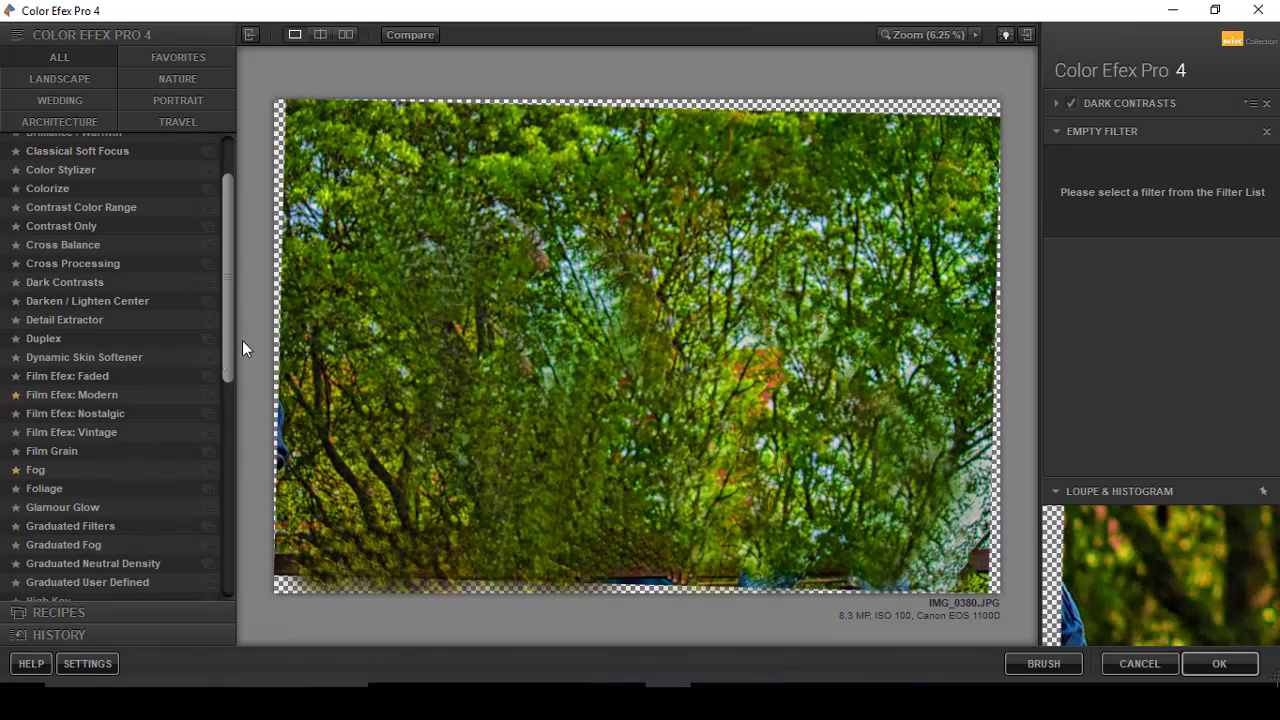
pyautogui.moveTo(228, 345); pyautogui.dragTo(225, 587)
pyautogui.click(82, 518)
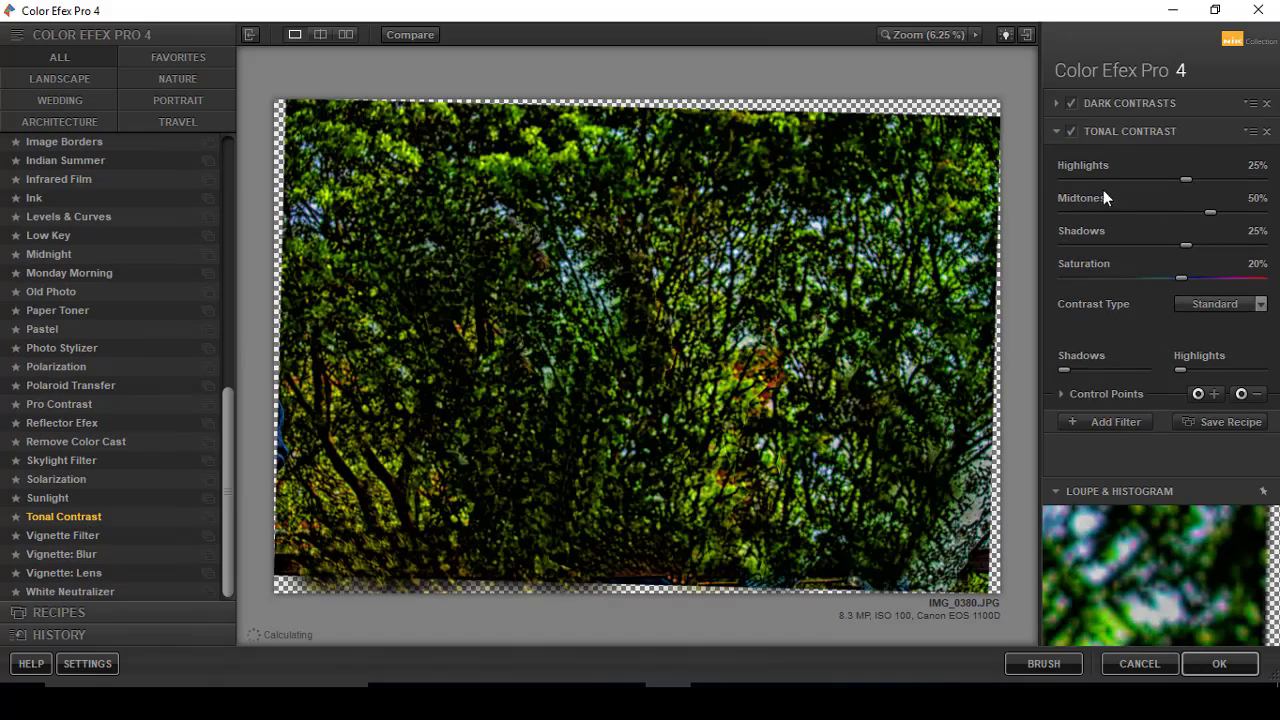
pyautogui.click(1101, 179)
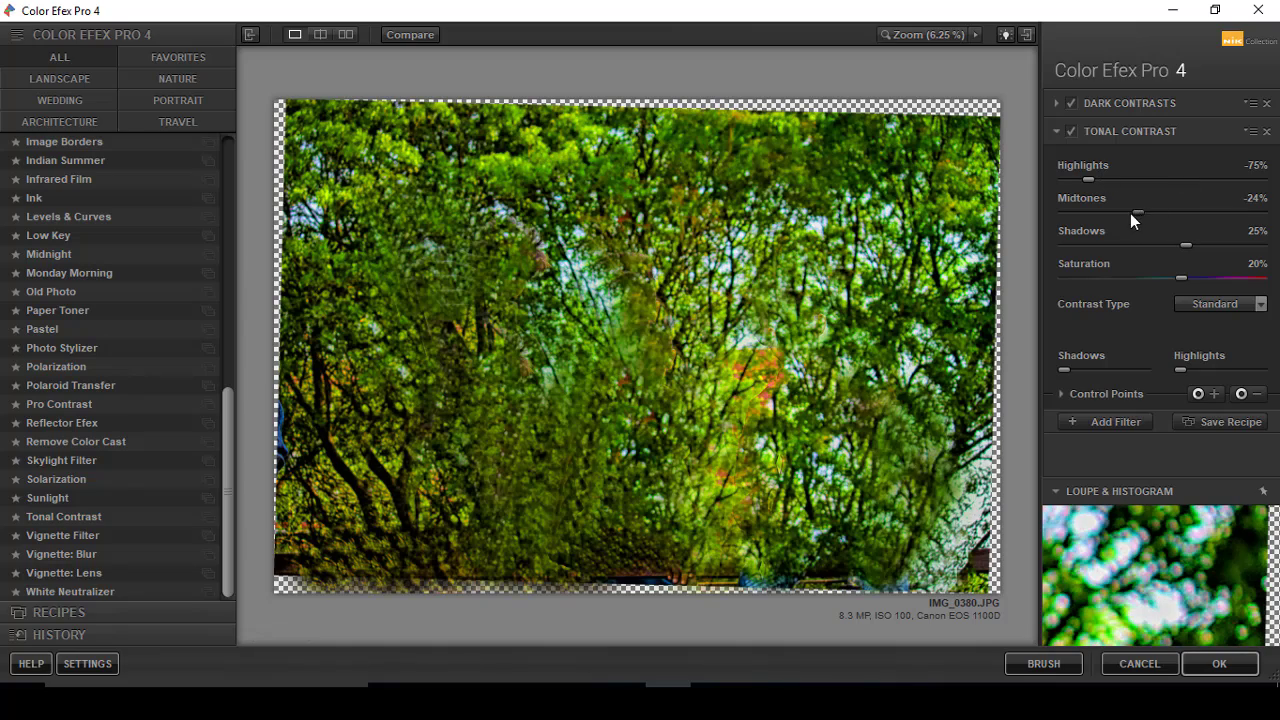
pyautogui.moveTo(1130, 212); pyautogui.dragTo(1092, 212)
pyautogui.moveTo(1154, 245)
pyautogui.mouseDown()
pyautogui.moveTo(1177, 245)
pyautogui.moveTo(1165, 245)
pyautogui.moveTo(1208, 277)
pyautogui.mouseUp()
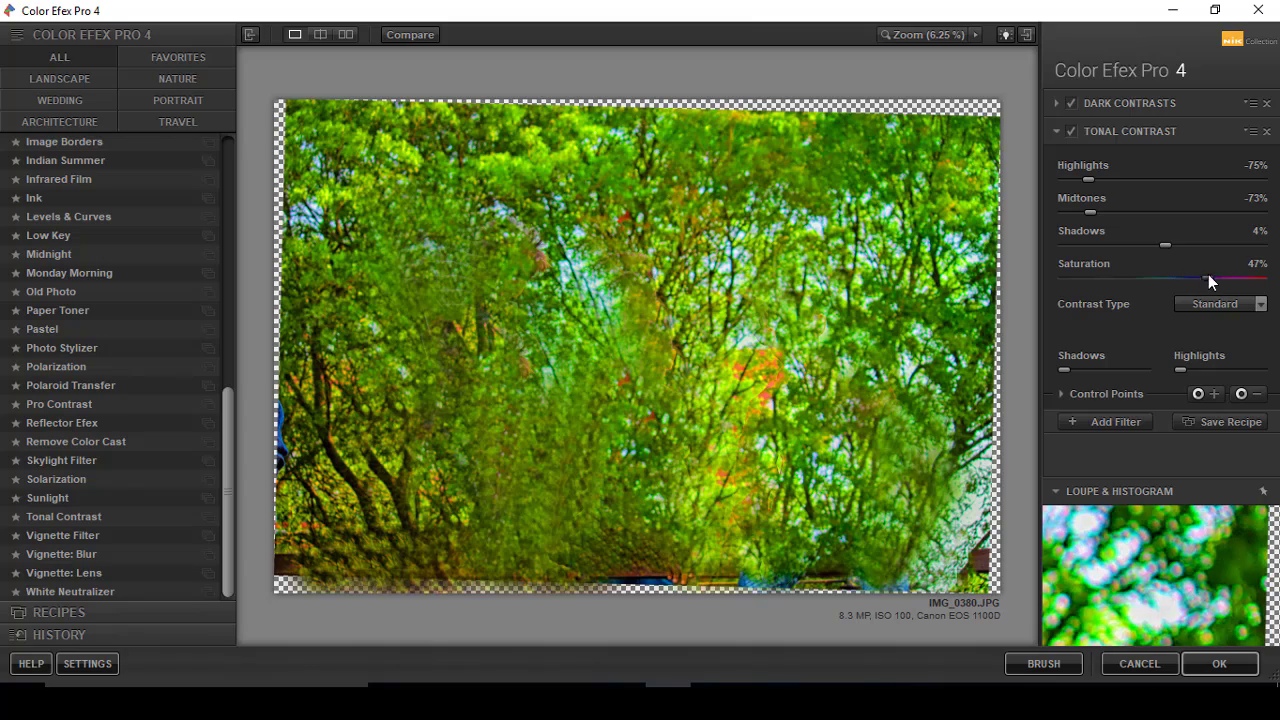
pyautogui.click(1219, 663)
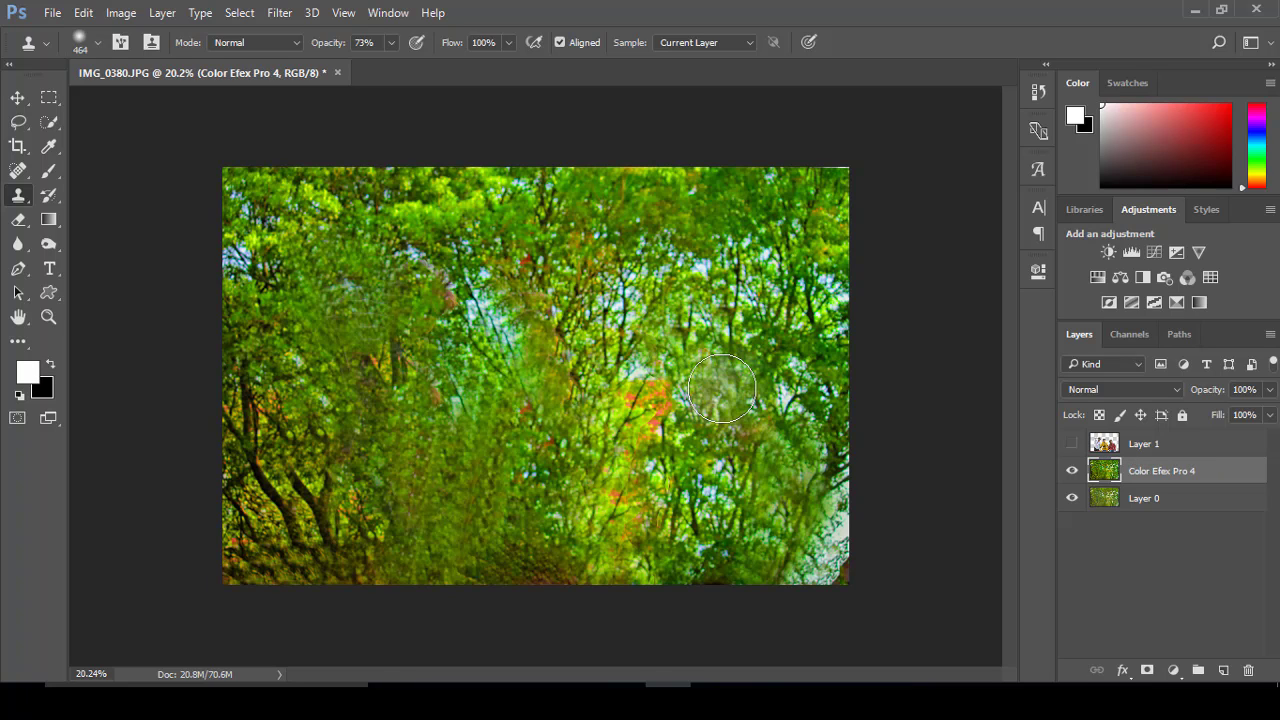
# Add a Tilt-Shift Blur with its sharp band below the image, coloured bokeh and wider Light Range
pyautogui.click(279, 13)
pyautogui.moveTo(307, 237)
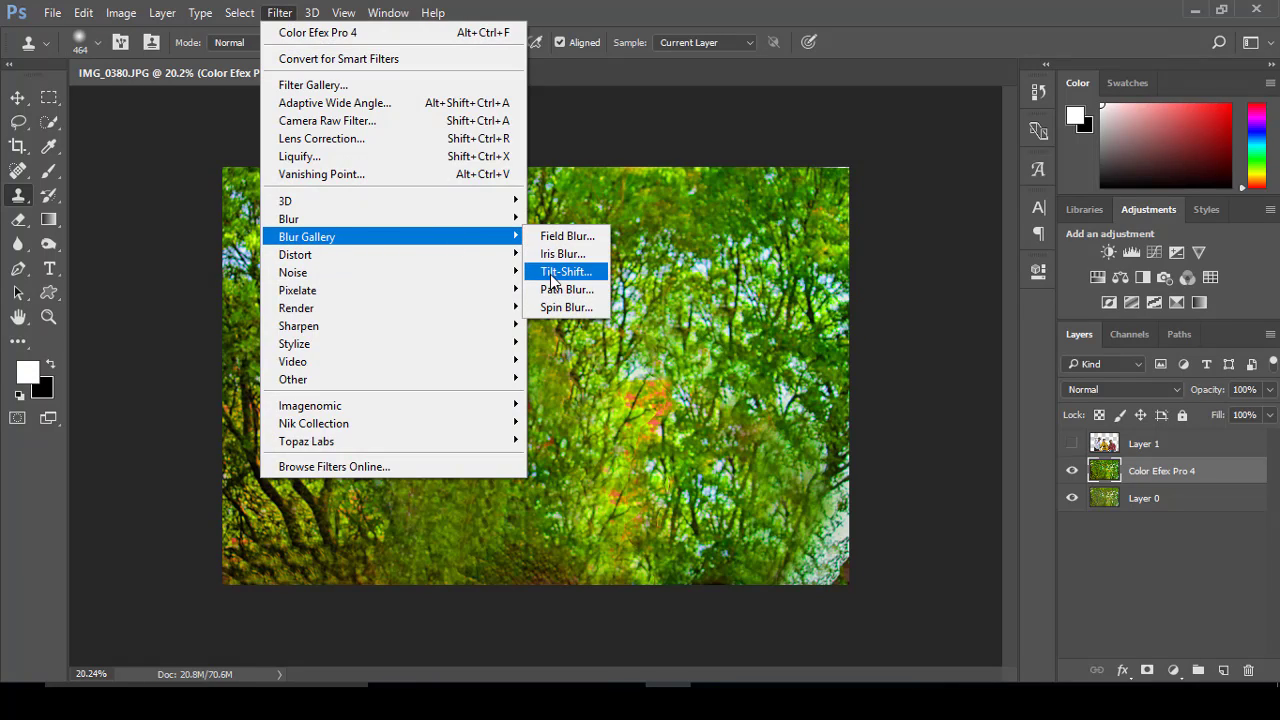
pyautogui.click(568, 273)
pyautogui.moveTo(530, 380); pyautogui.dragTo(501, 683)
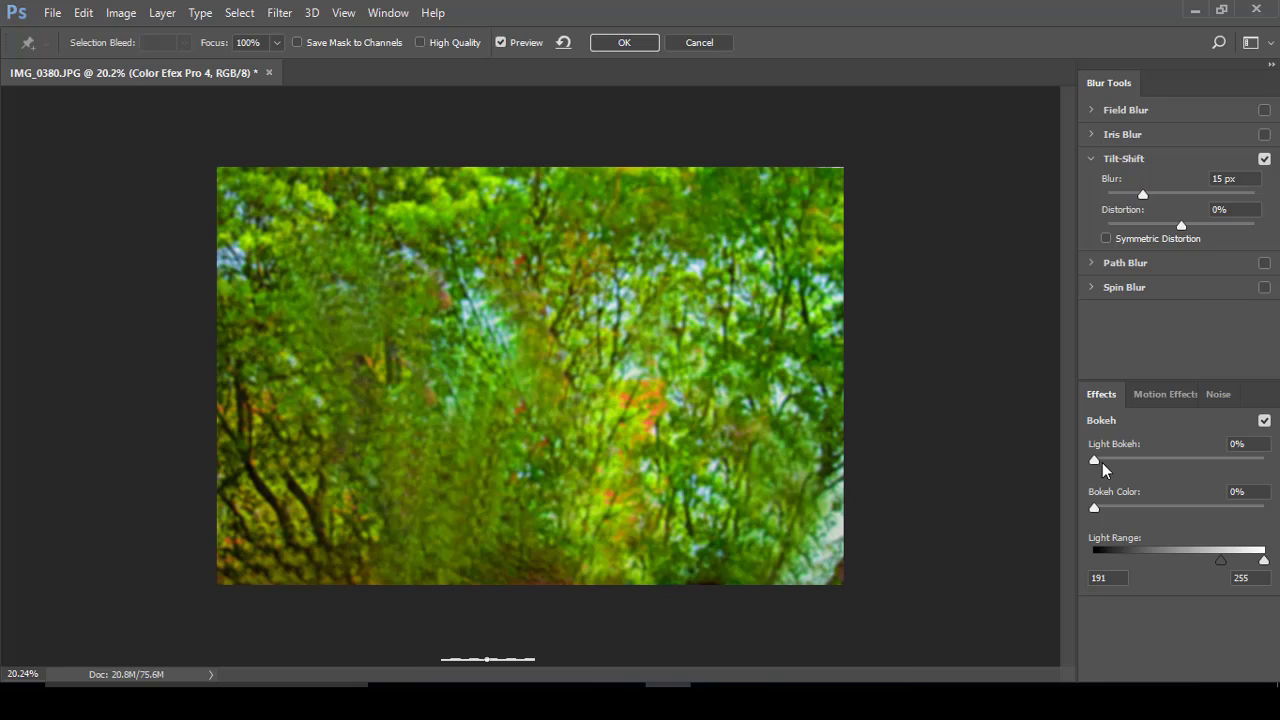
pyautogui.moveTo(1127, 459); pyautogui.dragTo(1123, 459)
pyautogui.moveTo(1094, 507); pyautogui.dragTo(1154, 509)
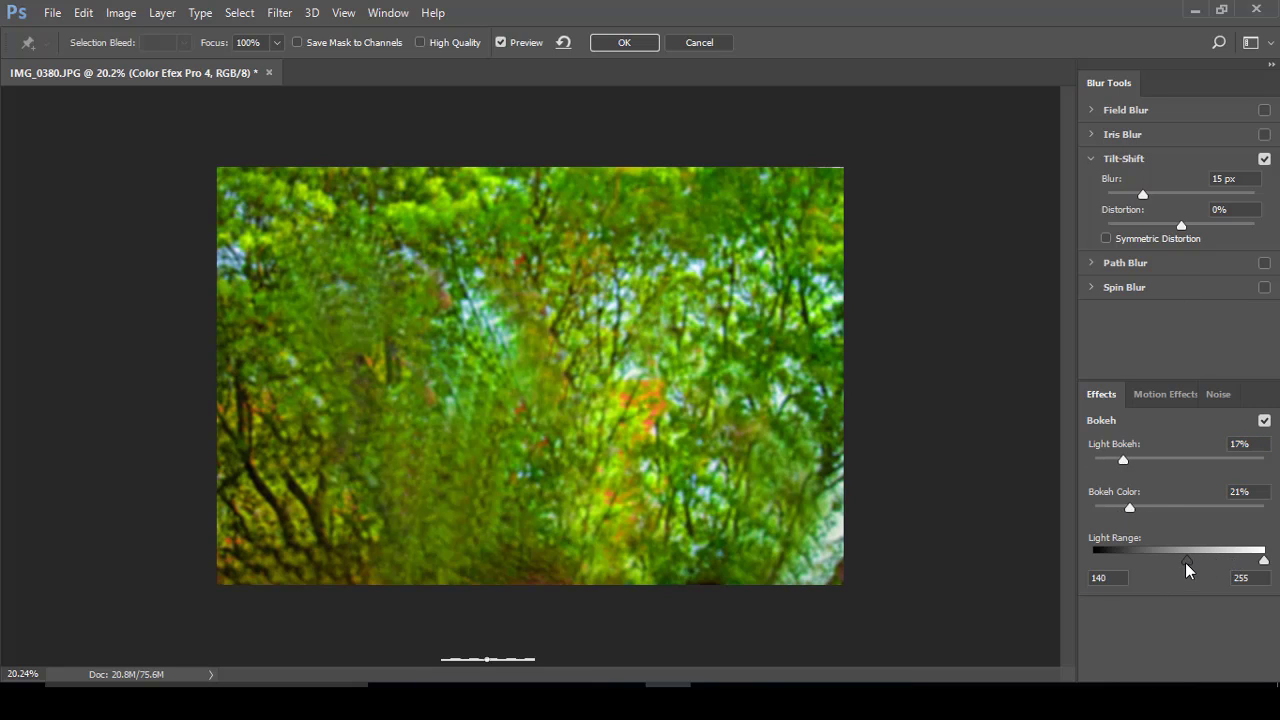
pyautogui.moveTo(1186, 560); pyautogui.dragTo(1144, 560)
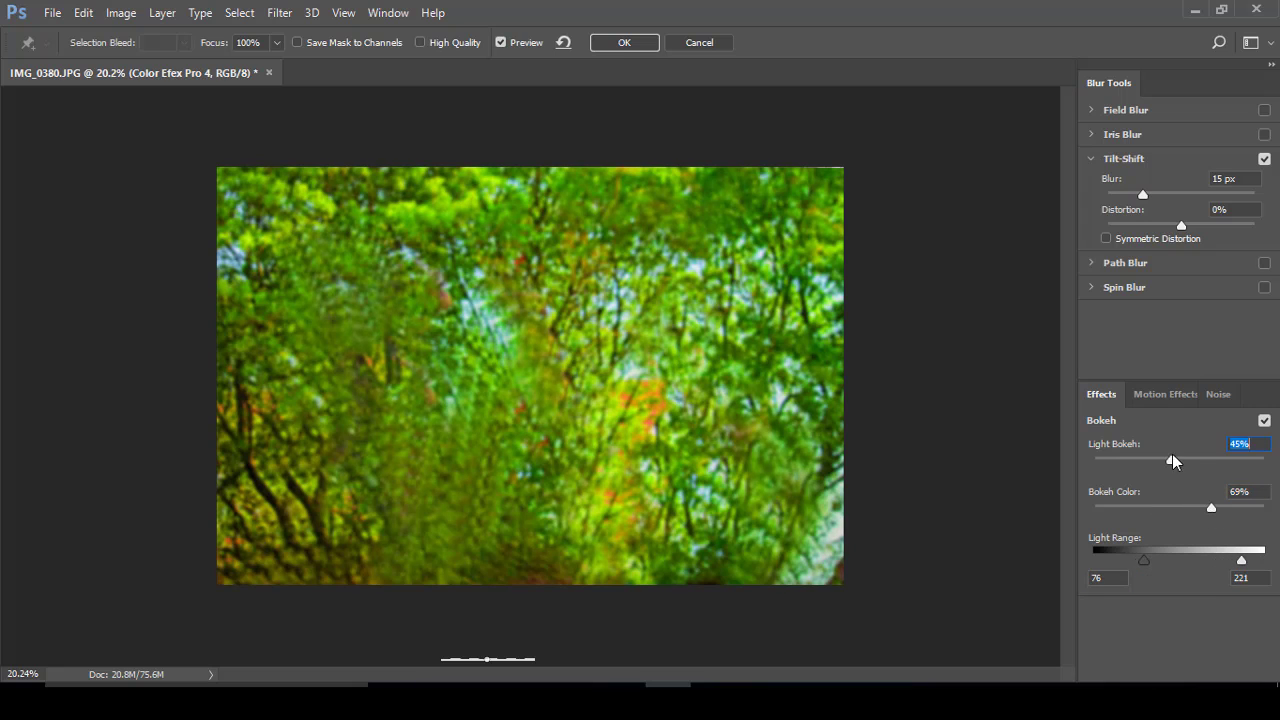
pyautogui.moveTo(1123, 460)
pyautogui.mouseDown()
pyautogui.moveTo(1134, 461)
pyautogui.moveTo(1121, 462)
pyautogui.mouseUp()
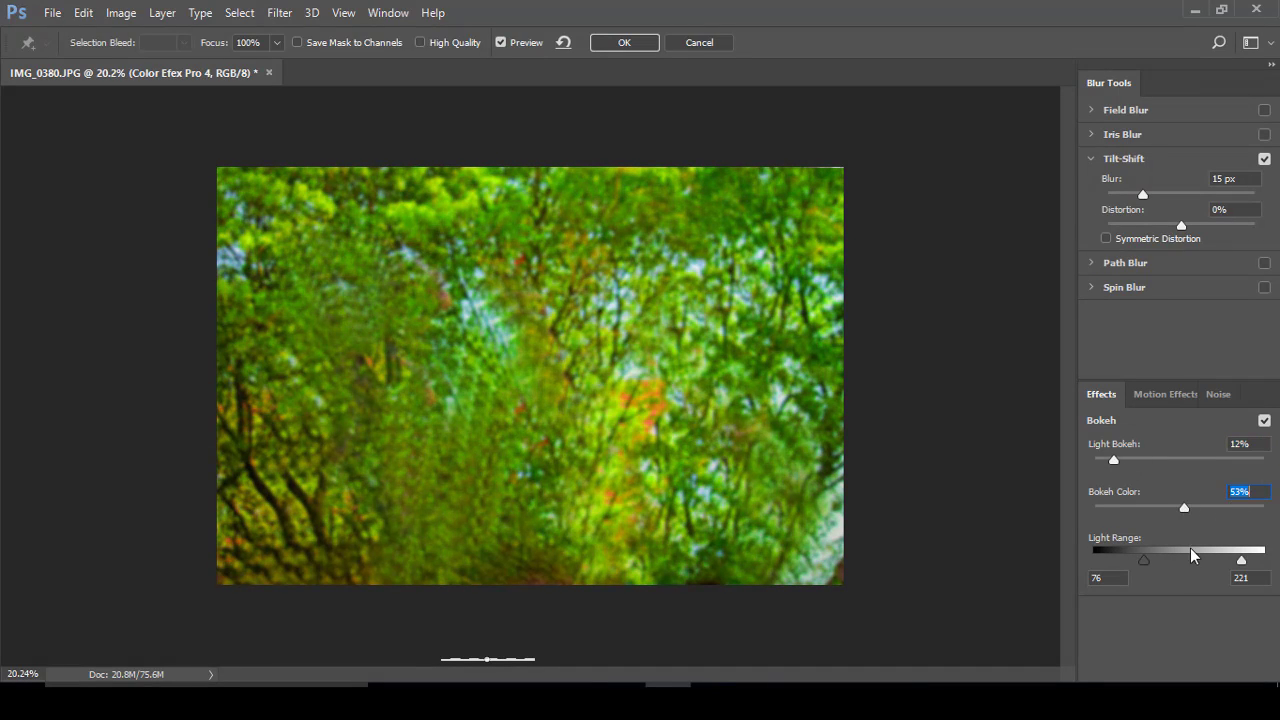
# Check the Motion and Noise tabs, set Light Bokeh to 17%, lower the blur to about 20 px, and apply
pyautogui.click(1164, 398)
pyautogui.click(1102, 395)
pyautogui.click(1222, 395)
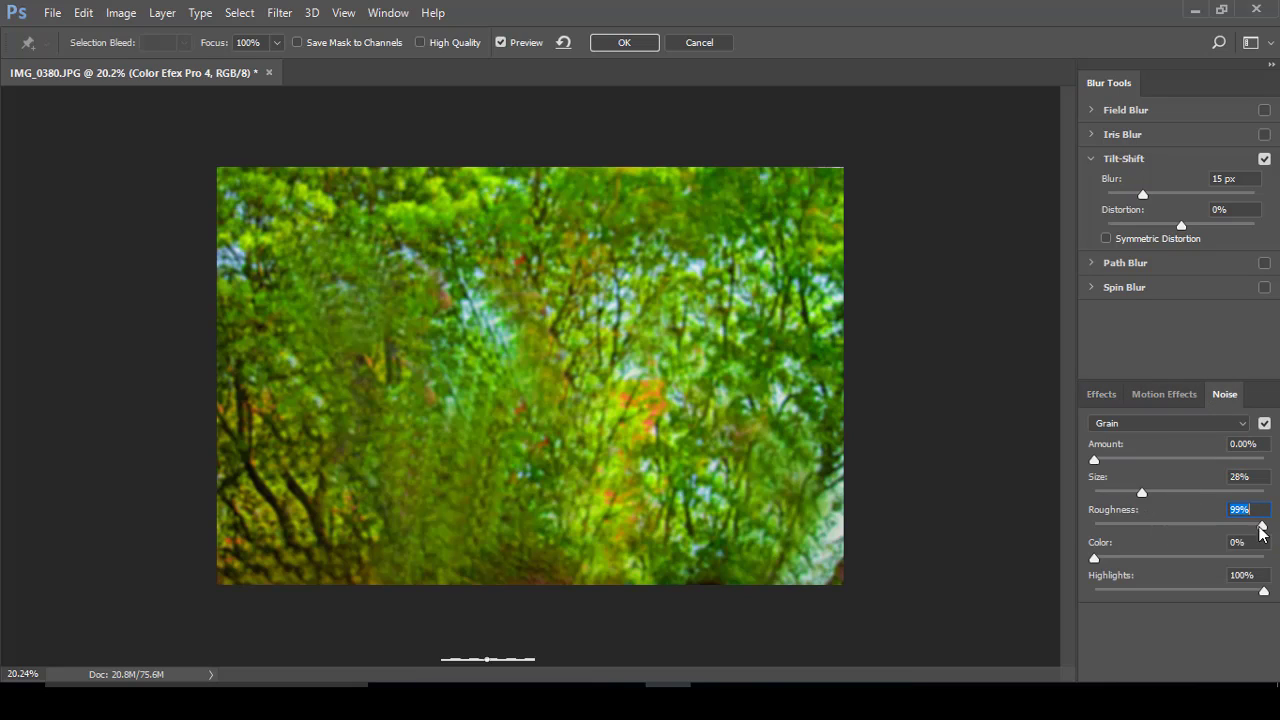
pyautogui.click(1103, 396)
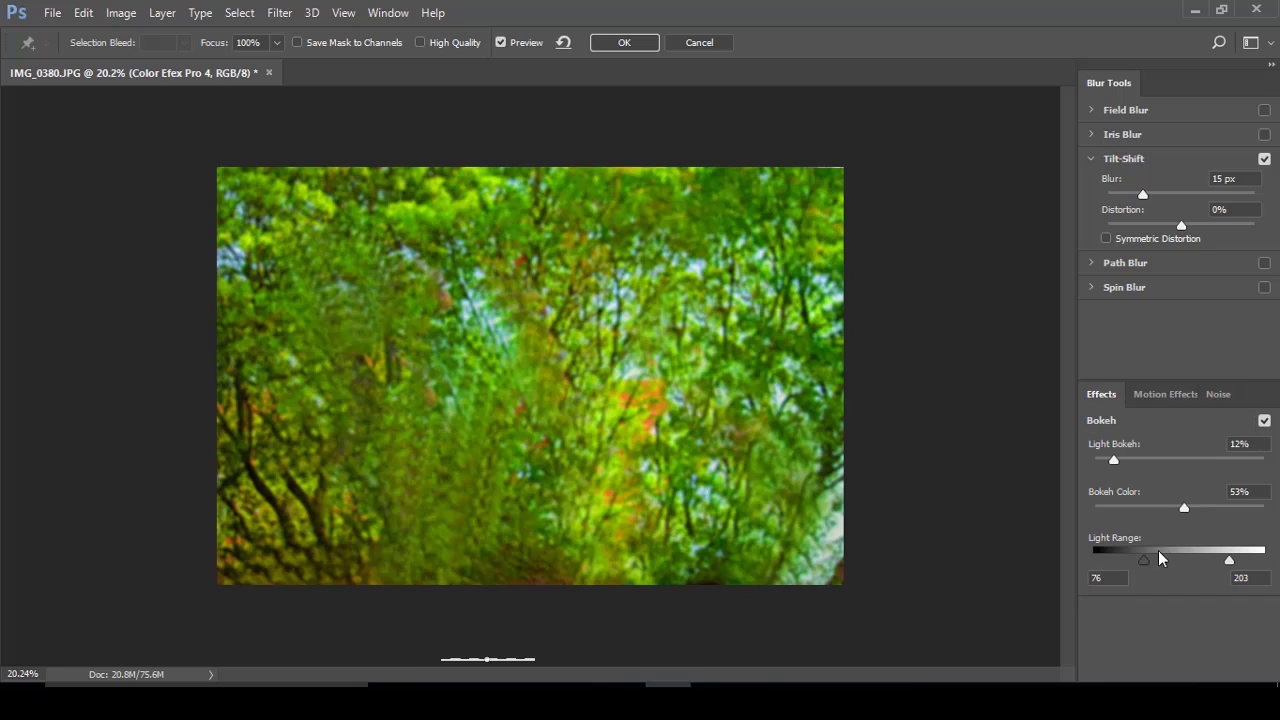
pyautogui.moveTo(1114, 460); pyautogui.dragTo(1123, 461)
pyautogui.moveTo(1168, 193); pyautogui.dragTo(1163, 194)
pyautogui.moveTo(1123, 461); pyautogui.dragTo(1124, 461)
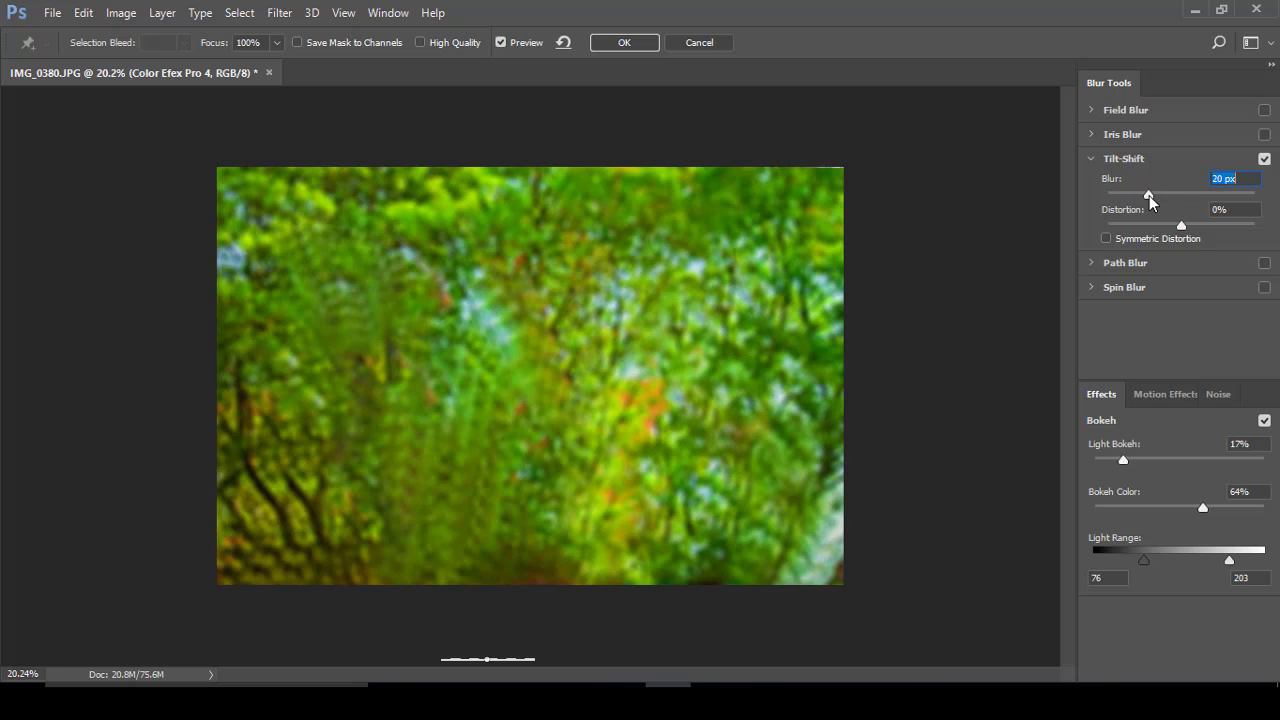
pyautogui.click(631, 47)
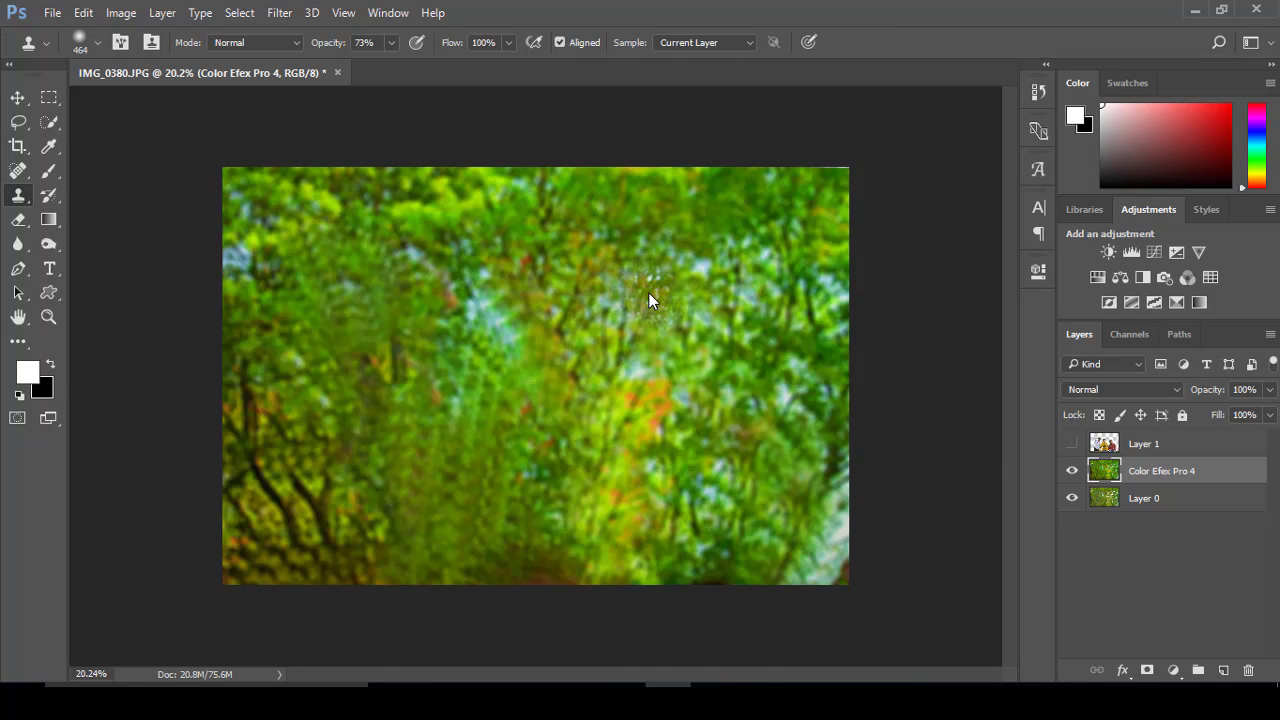
# Show Layer 1 with the three boys, undo the stray clone smear, and make Layer 1 active
pyautogui.click(1072, 443)
pyautogui.scroll(1, 888, 353)
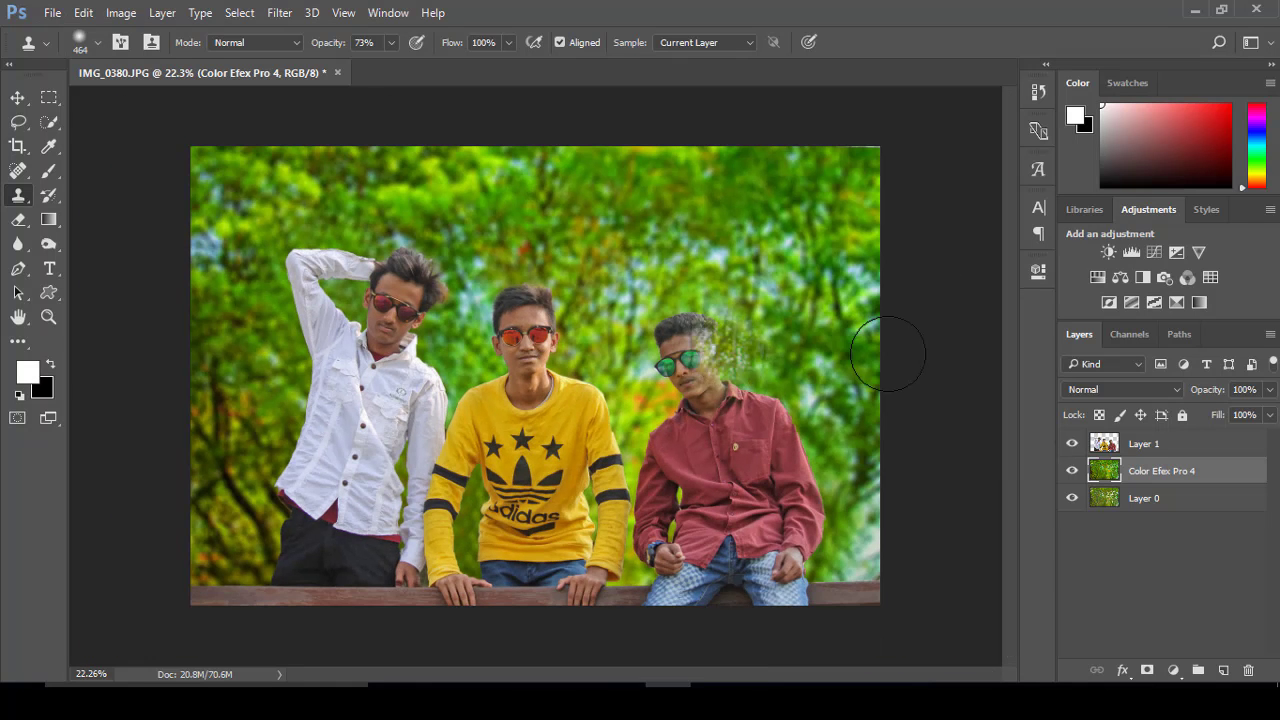
pyautogui.hotkey('ctrl', 'z')
pyautogui.click(1140, 443)
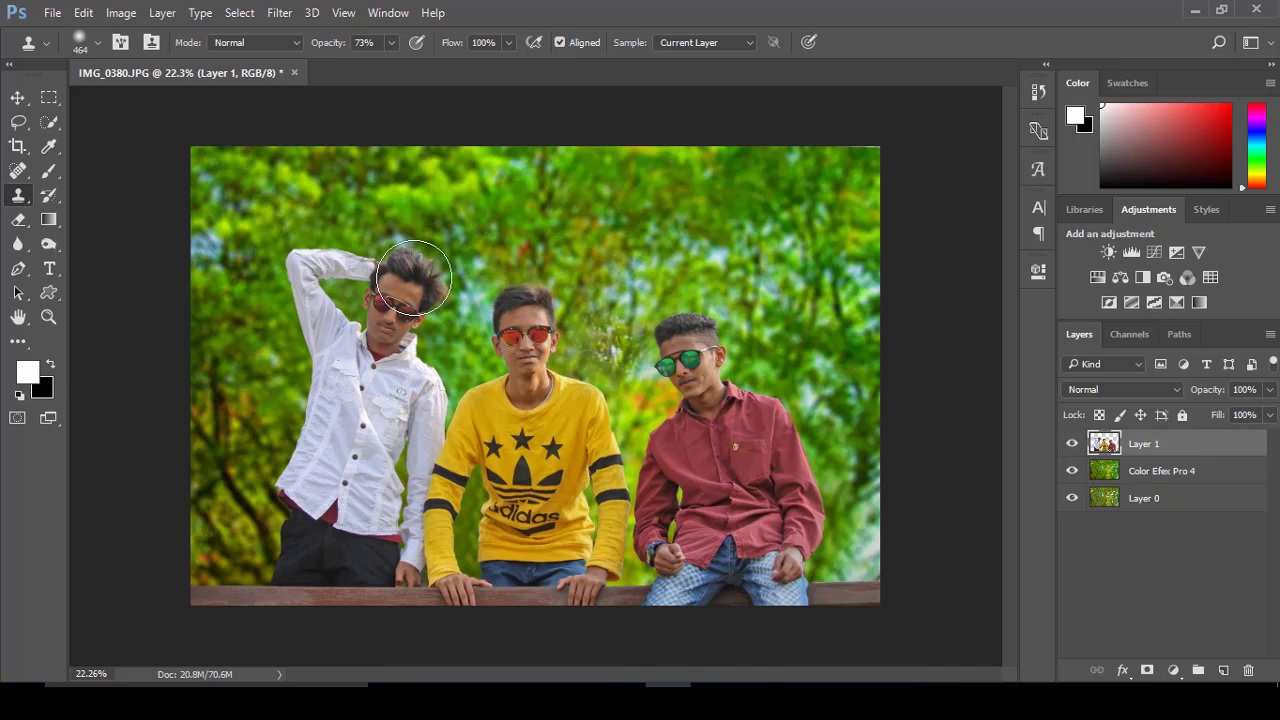
# Add a Selective Color adjustment, try lowering the reds' black level, then delete it
pyautogui.click(1173, 670)
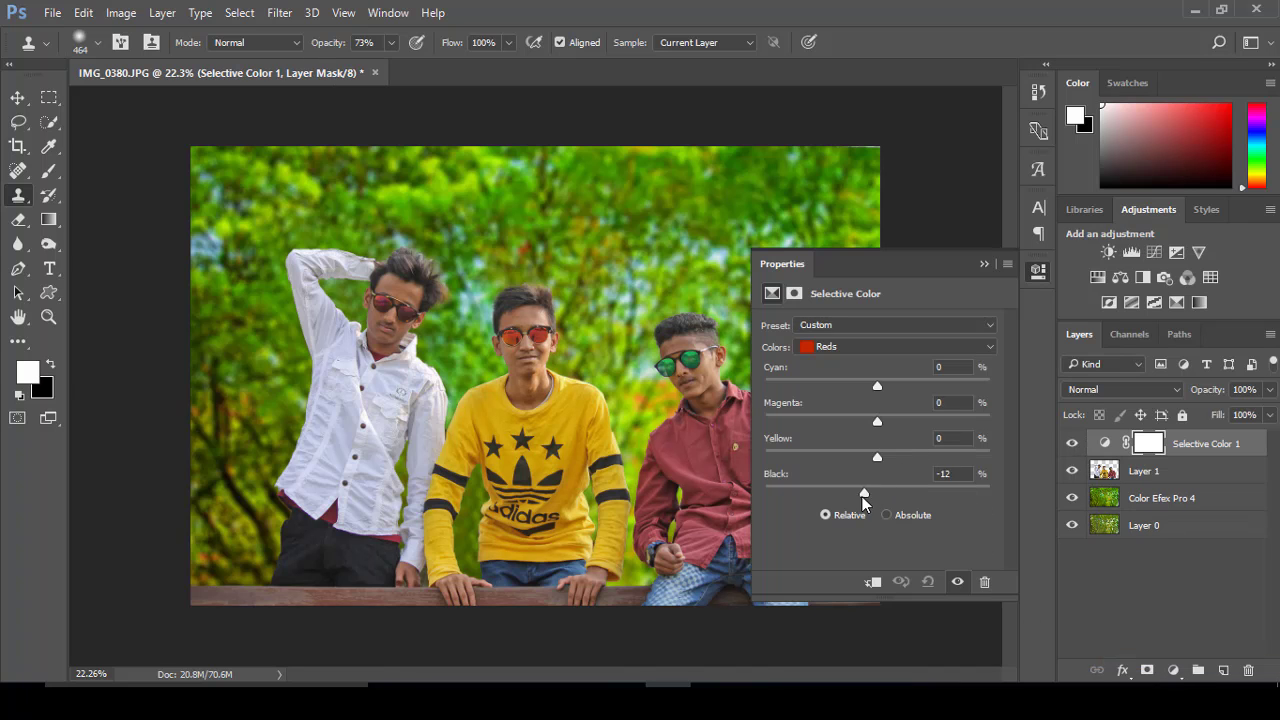
pyautogui.moveTo(877, 492); pyautogui.dragTo(788, 493)
pyautogui.write('0')
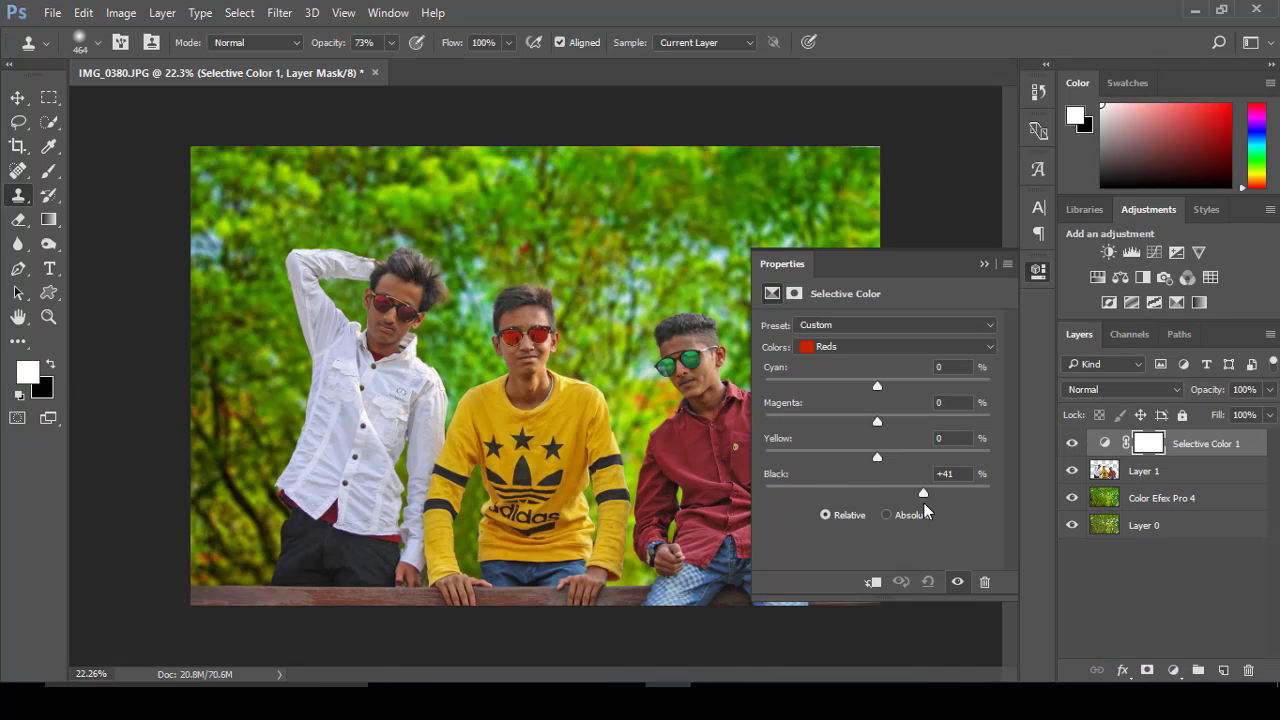
pyautogui.click(984, 583)
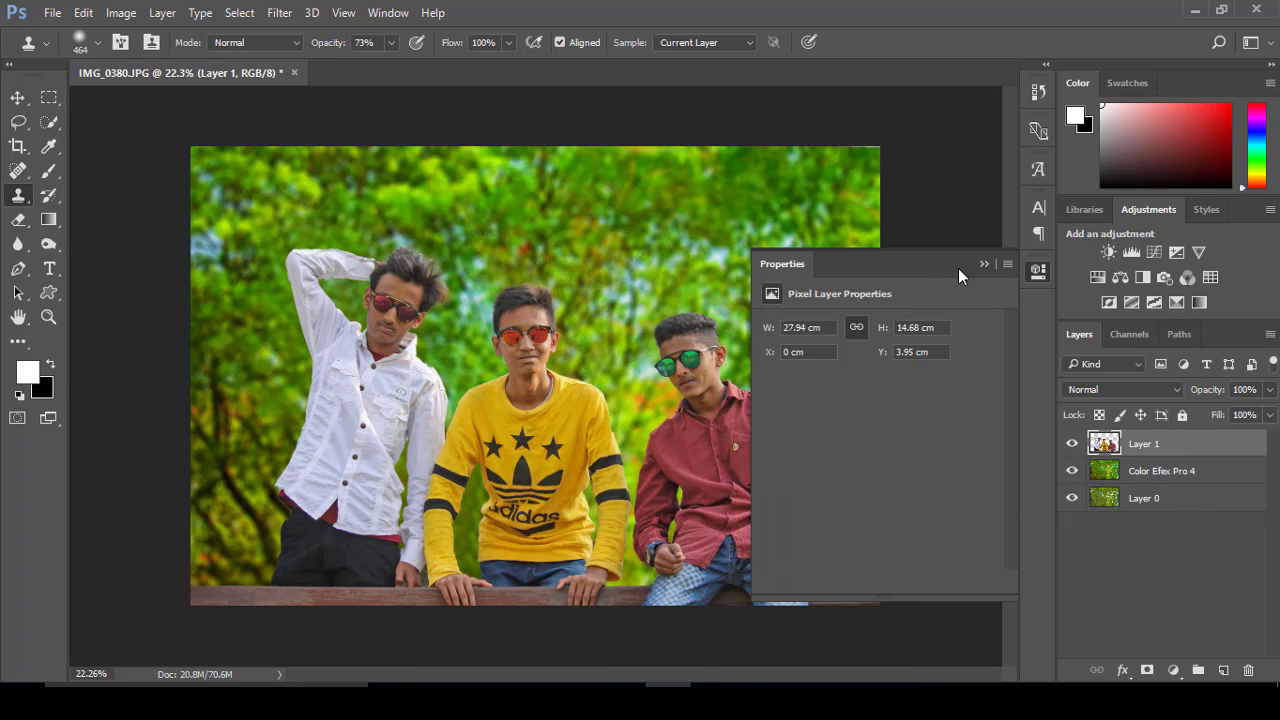
pyautogui.click(984, 263)
pyautogui.scroll(2, 371, 386)
# Quick Select the first boy's face, neck and ear, trimming away the collar
pyautogui.click(48, 121)
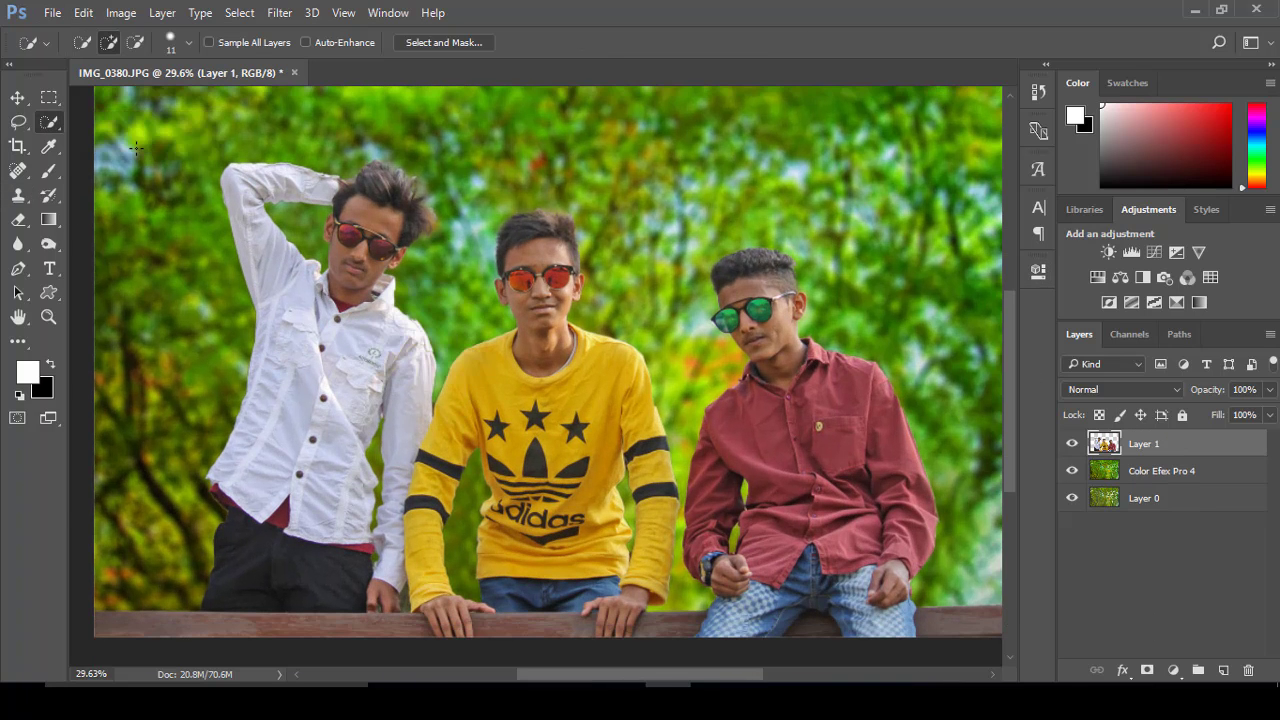
pyautogui.scroll(1, 380, 233)
pyautogui.scroll(1, 380, 233)
pyautogui.scroll(1, 380, 233)
pyautogui.moveTo(380, 233); pyautogui.dragTo(400, 340)
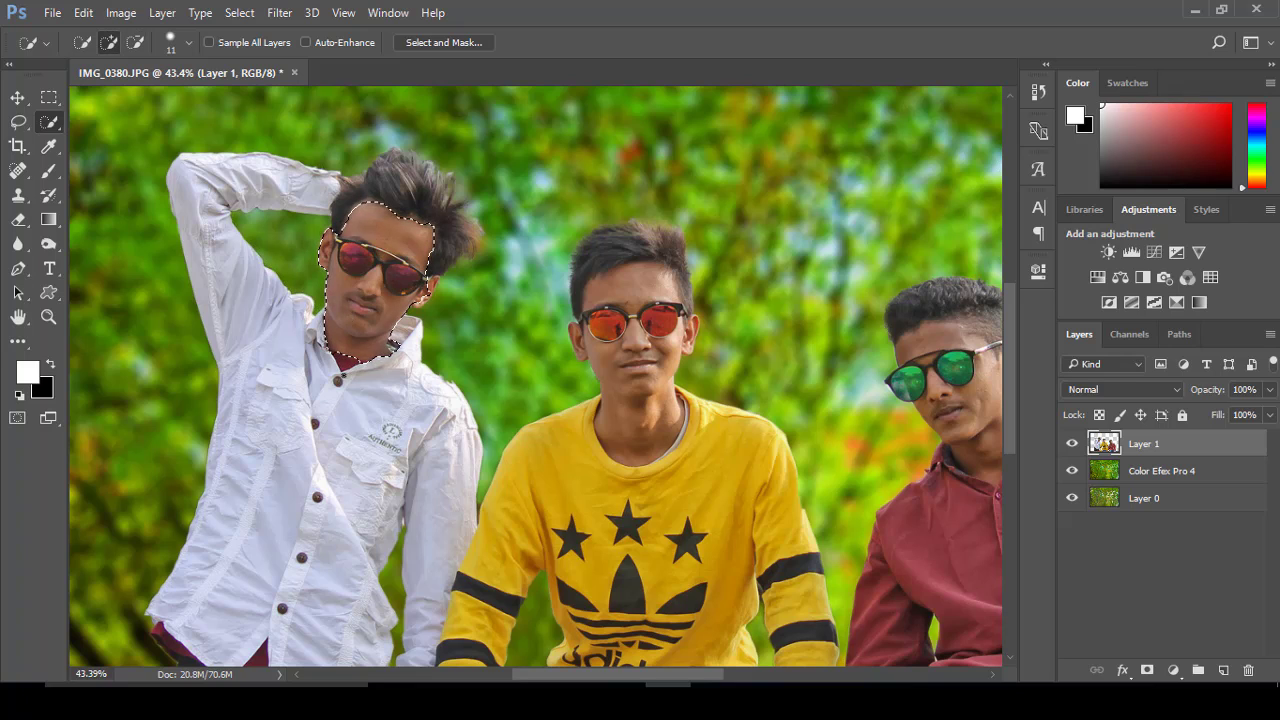
pyautogui.moveTo(380, 345); pyautogui.dragTo(345, 360)
pyautogui.moveTo(426, 295); pyautogui.dragTo(430, 268)
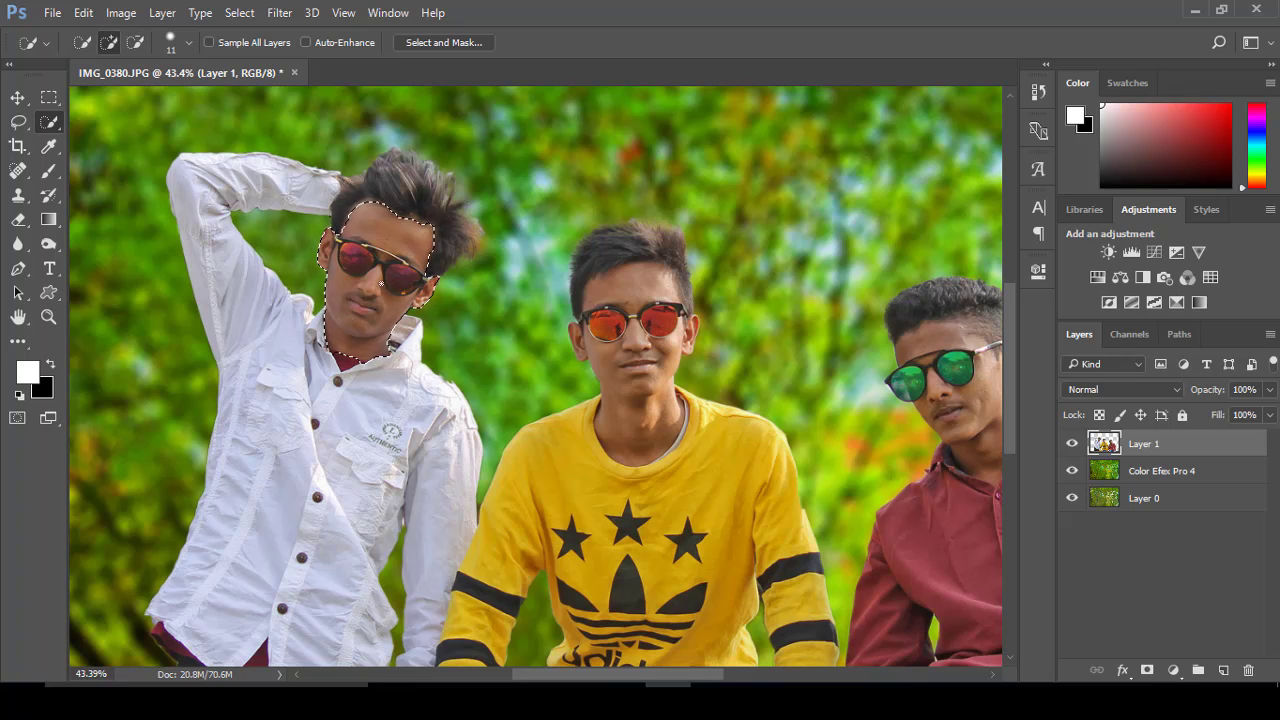
pyautogui.moveTo(310, 290); pyautogui.dragTo(250, 235)
# Add the middle and third boys' faces and necks and all hands on the bench to the selection
pyautogui.moveTo(635, 420); pyautogui.dragTo(612, 270)
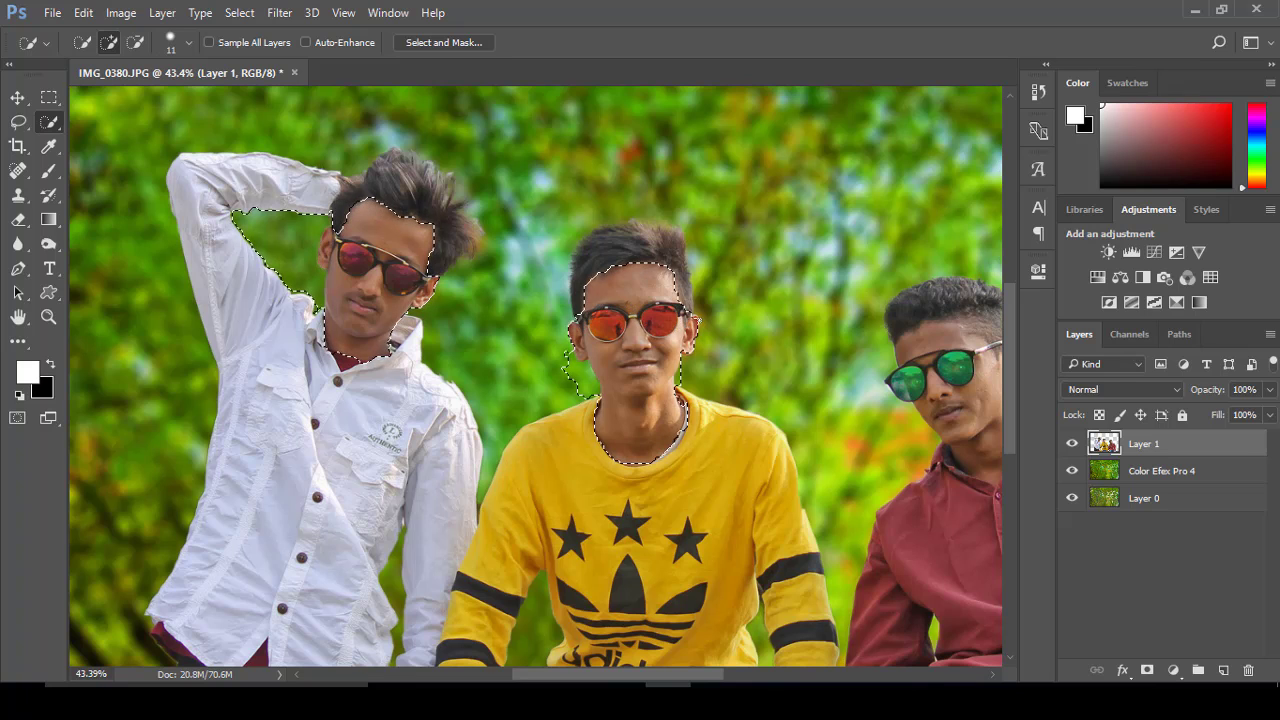
pyautogui.scroll(-3, 764, 333)
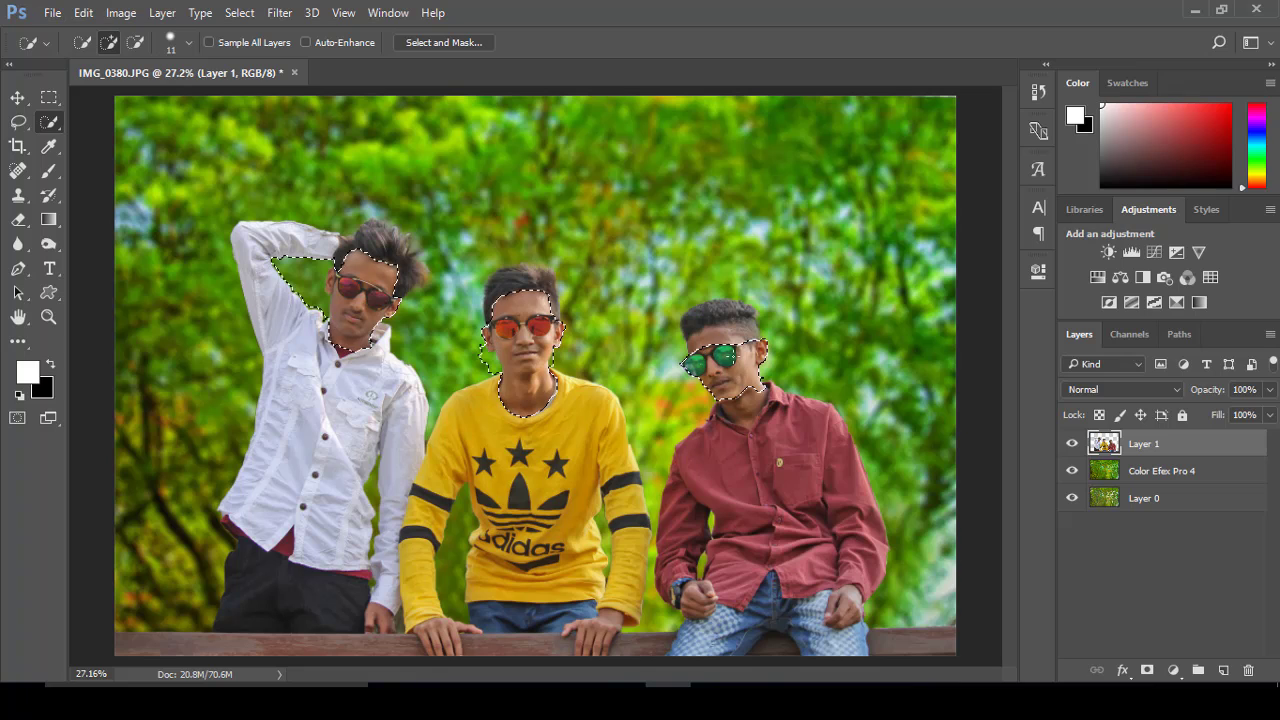
pyautogui.moveTo(748, 378); pyautogui.dragTo(758, 420)
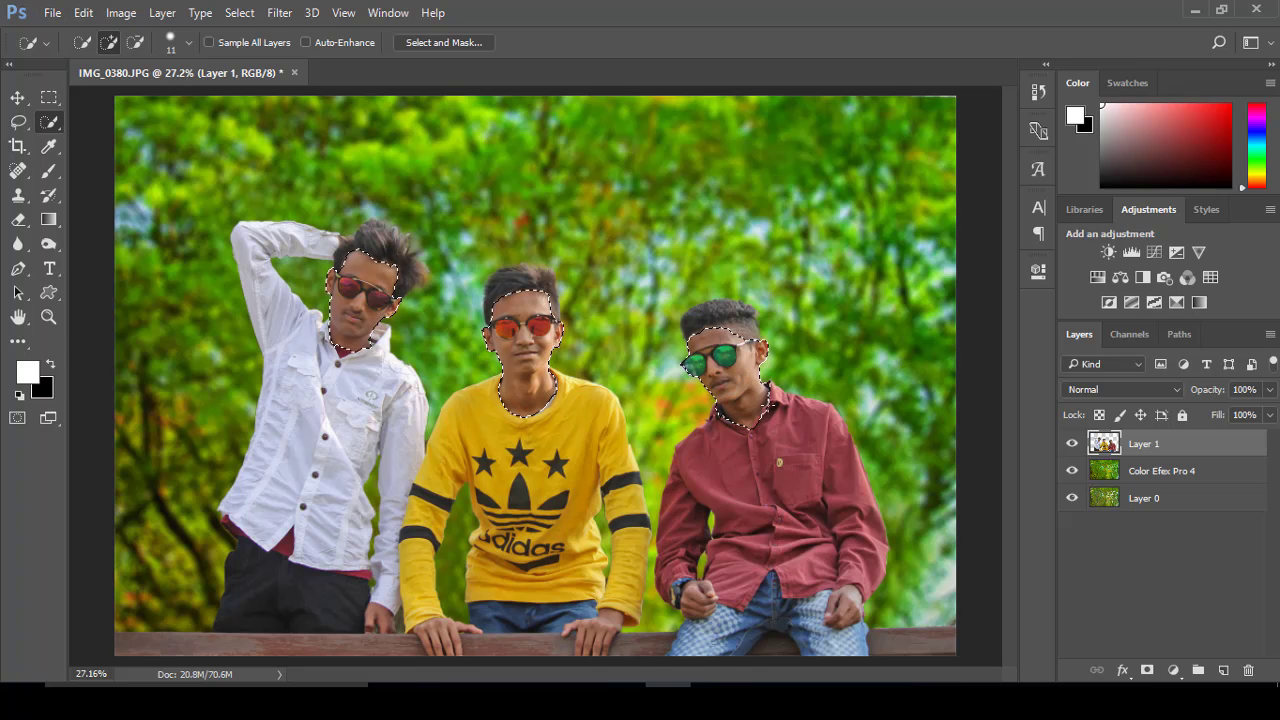
pyautogui.moveTo(549, 621); pyautogui.dragTo(458, 636)
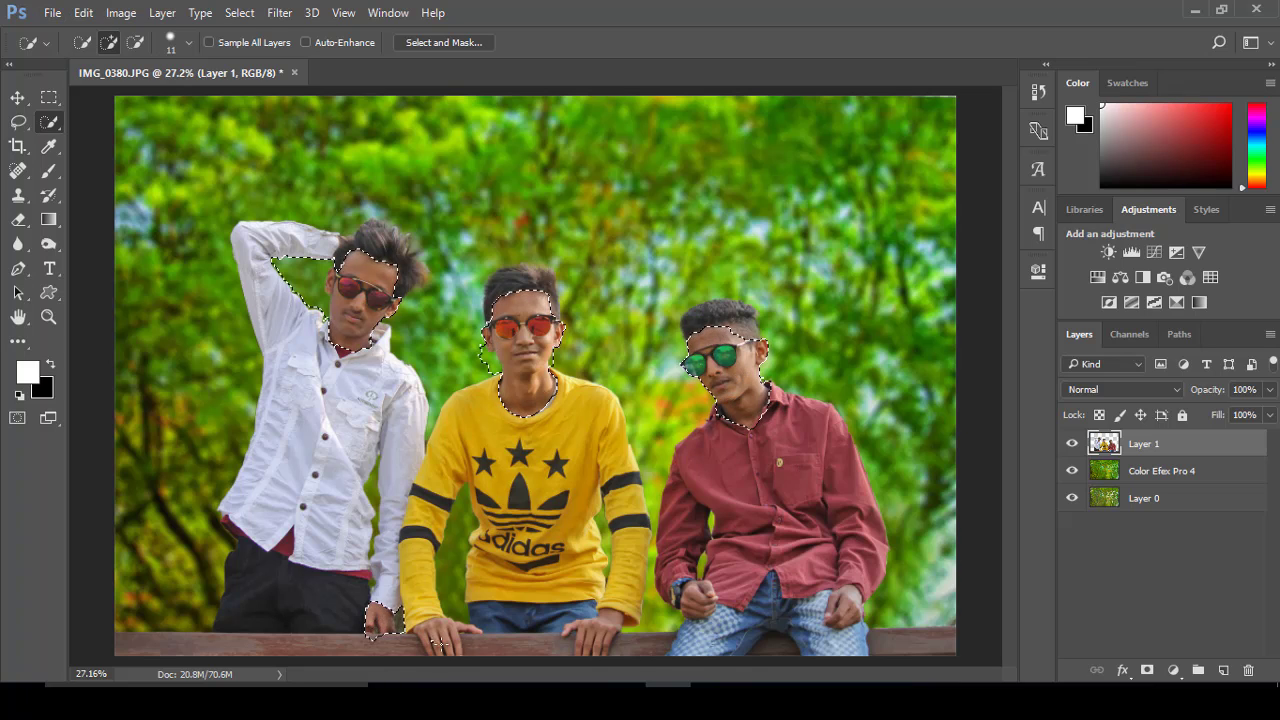
pyautogui.press('alt')
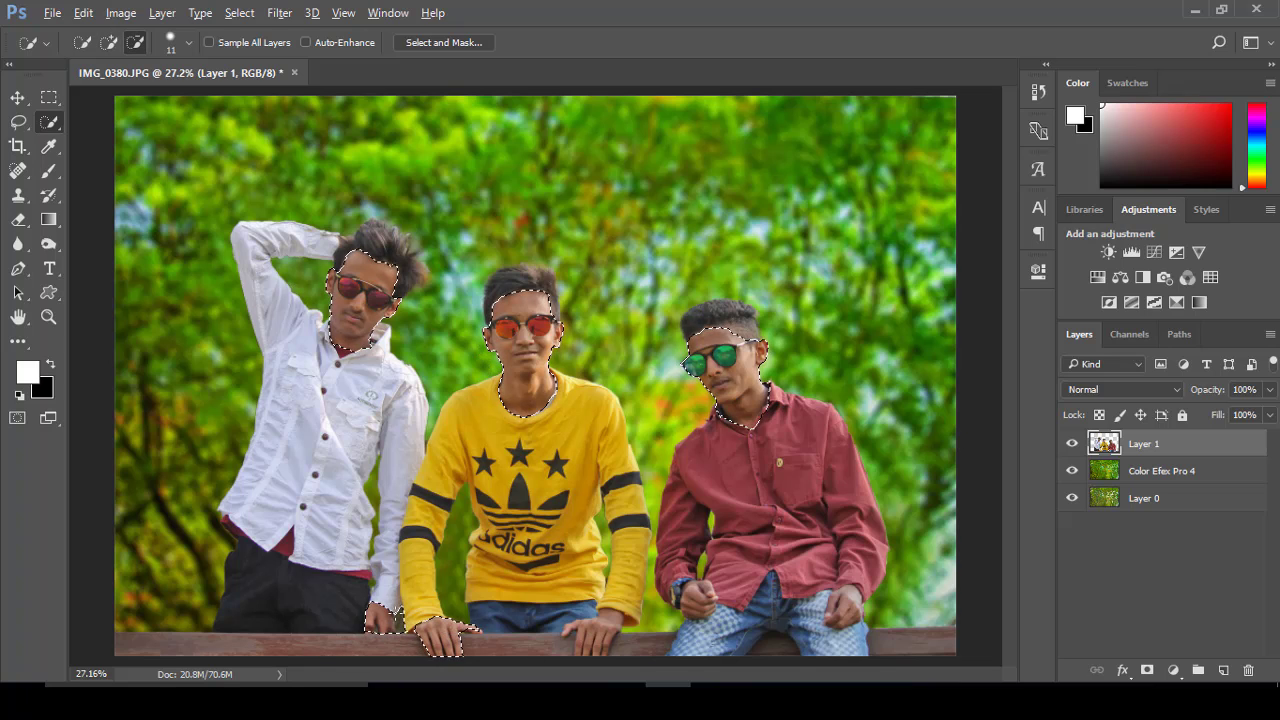
pyautogui.moveTo(575, 620); pyautogui.dragTo(592, 642)
pyautogui.moveTo(690, 590); pyautogui.dragTo(705, 612)
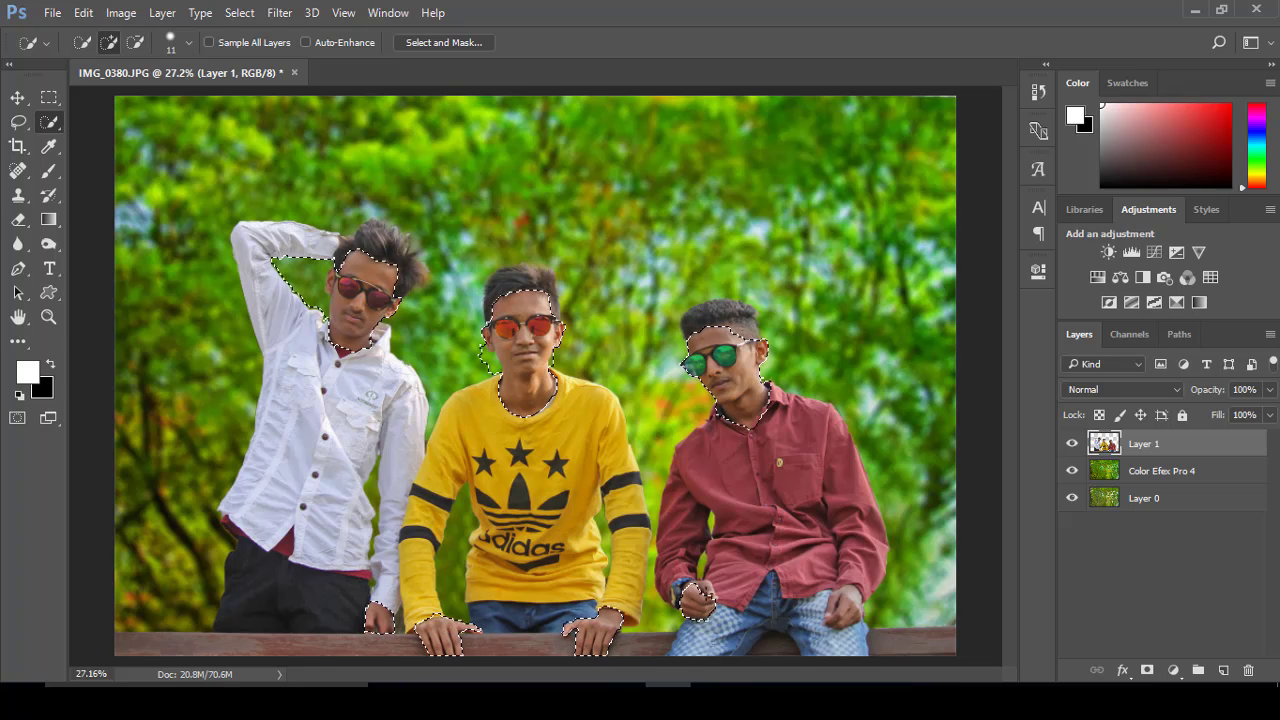
pyautogui.click(845, 606)
# Feather the faces-and-hands selection for a soft edge
pyautogui.rightClick(722, 287)
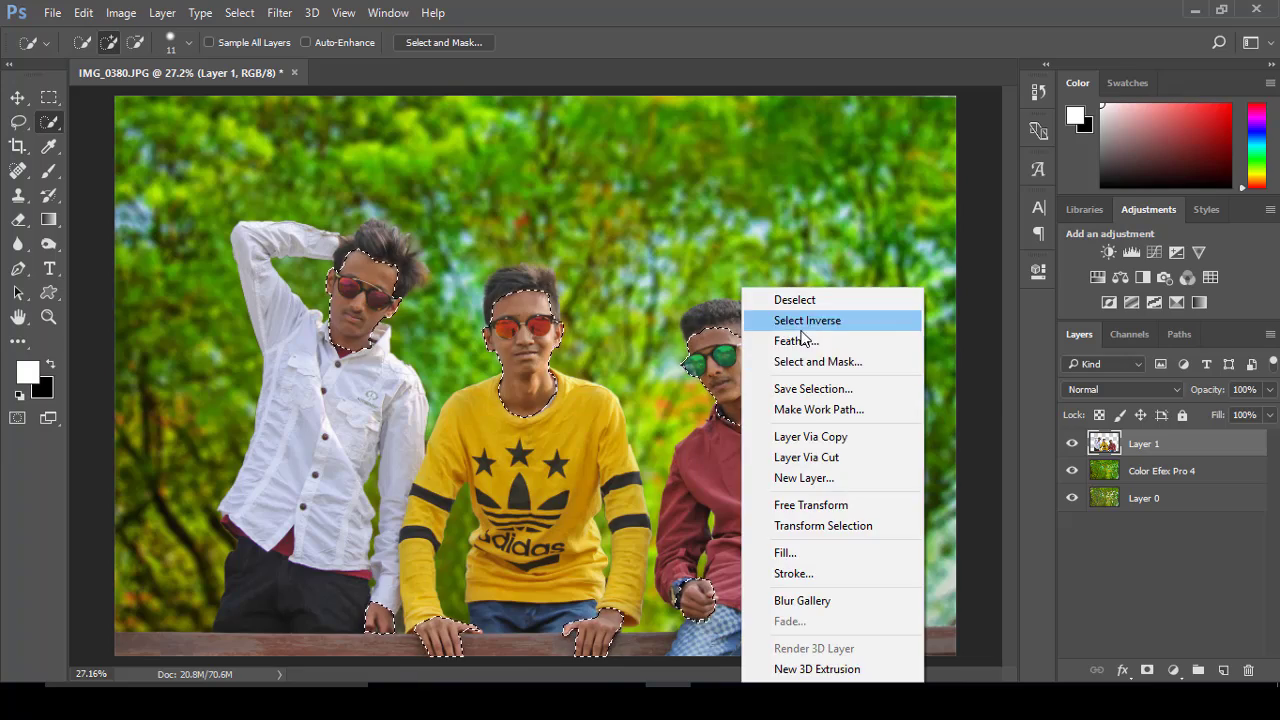
pyautogui.click(805, 343)
pyautogui.click(737, 237)
pyautogui.scroll(-1, 771, 418)
pyautogui.scroll(1, 771, 418)
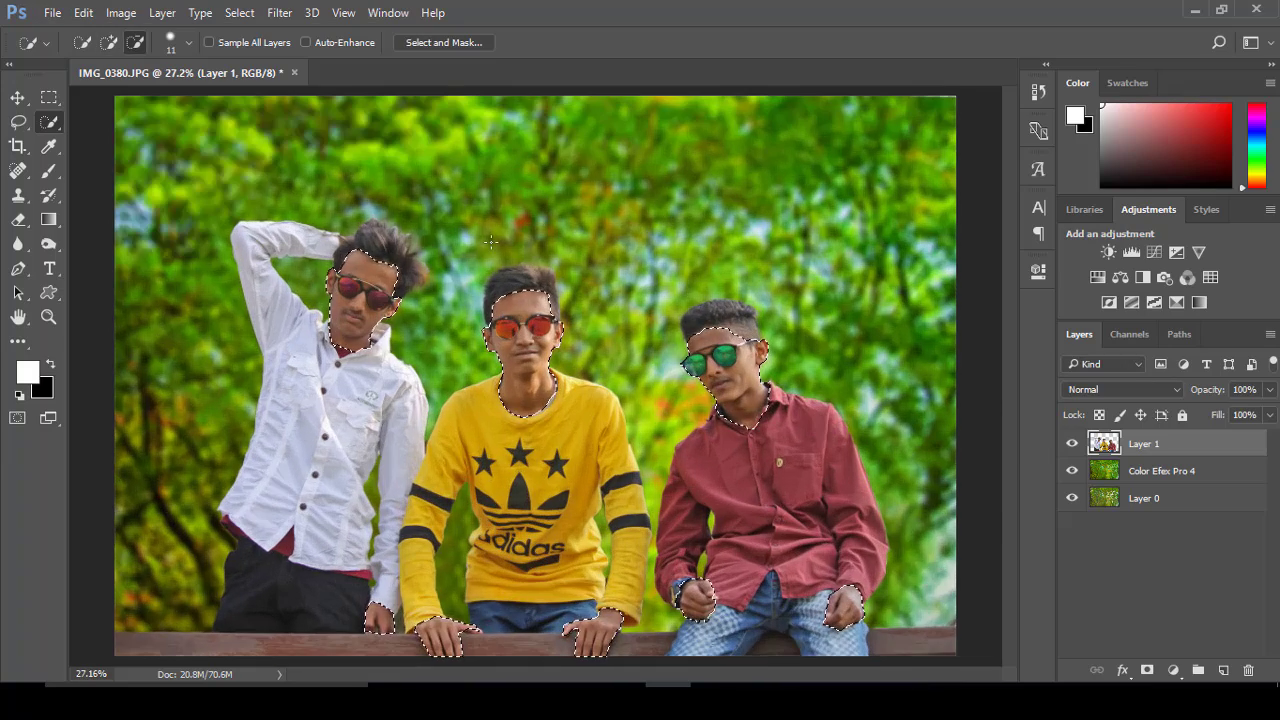
pyautogui.scroll(-2, 771, 418)
pyautogui.click(121, 12)
# Brighten the selected skin with Levels gamma 1.69 and copy it to a new layer
pyautogui.click(345, 77)
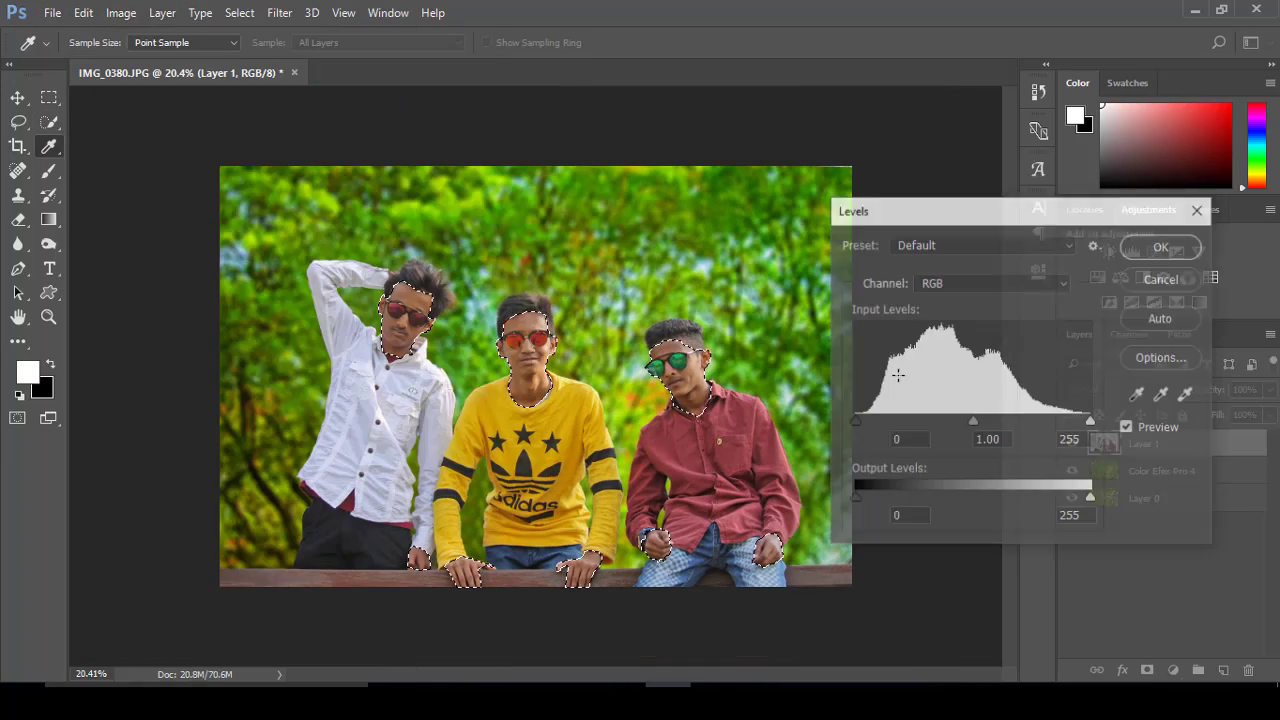
pyautogui.moveTo(972, 421); pyautogui.dragTo(928, 431)
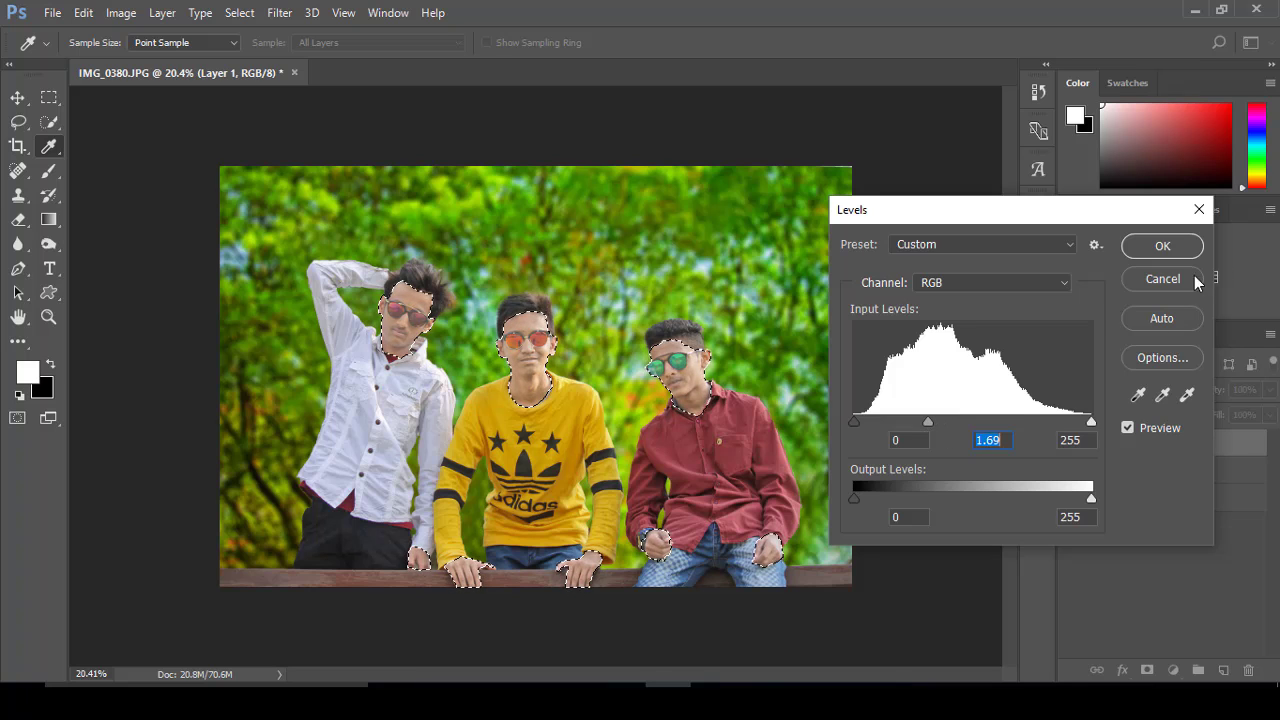
pyautogui.click(1162, 245)
pyautogui.hotkey('ctrl', 'j')
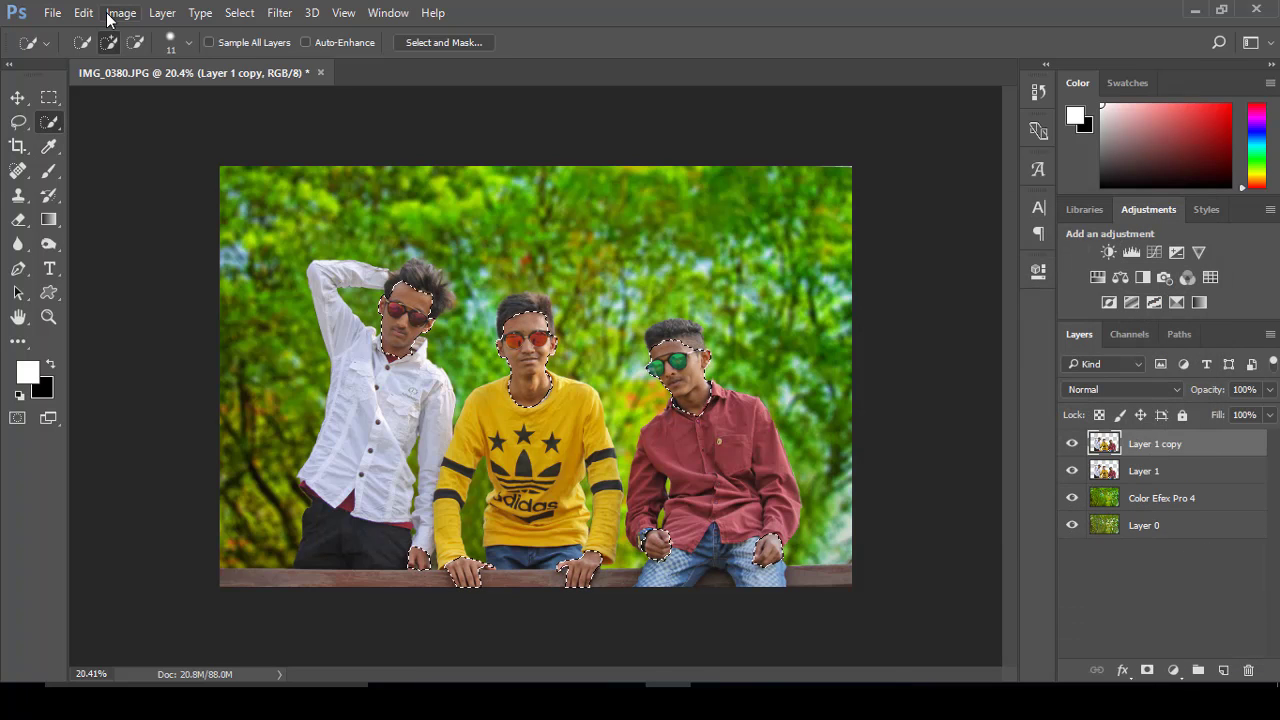
# Lift the faces further with a raised Curves adjustment, then deselect and fit the photo in view
pyautogui.click(121, 12)
pyautogui.click(600, 157)
pyautogui.moveTo(857, 302)
pyautogui.mouseDown()
pyautogui.moveTo(857, 269)
pyautogui.moveTo(826, 281)
pyautogui.moveTo(860, 263)
pyautogui.mouseUp()
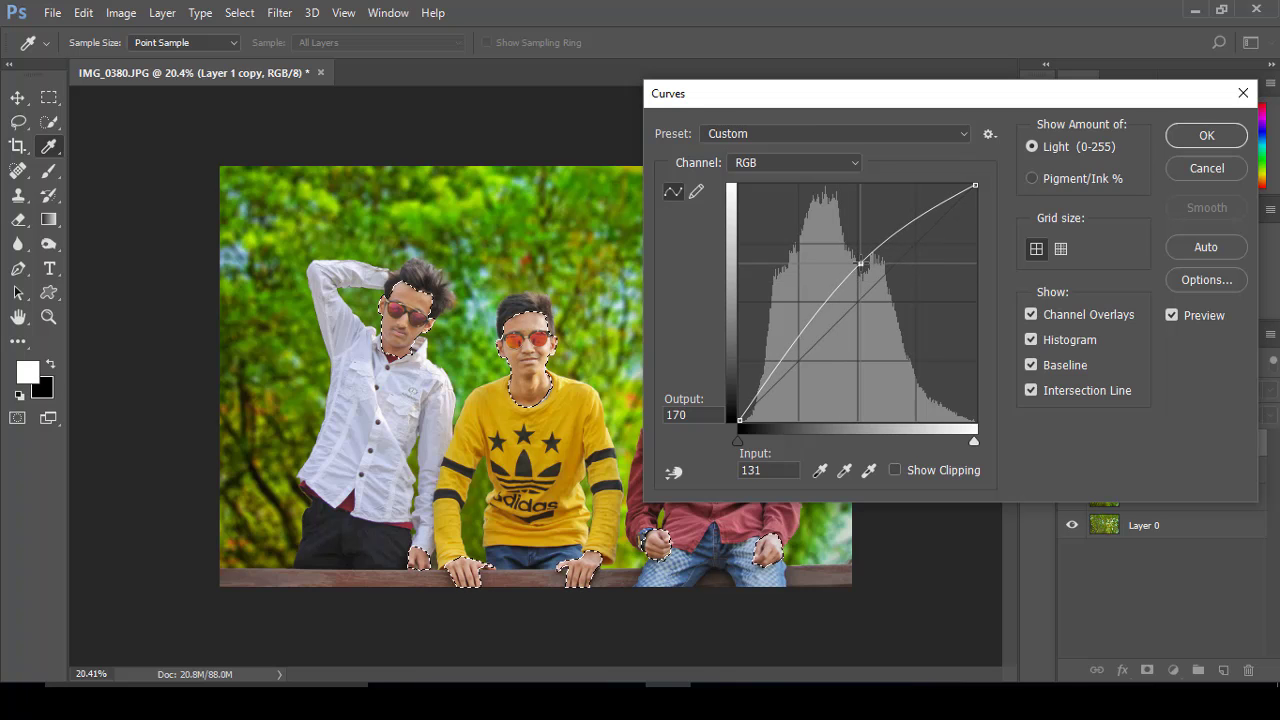
pyautogui.click(1207, 134)
pyautogui.click(48, 97)
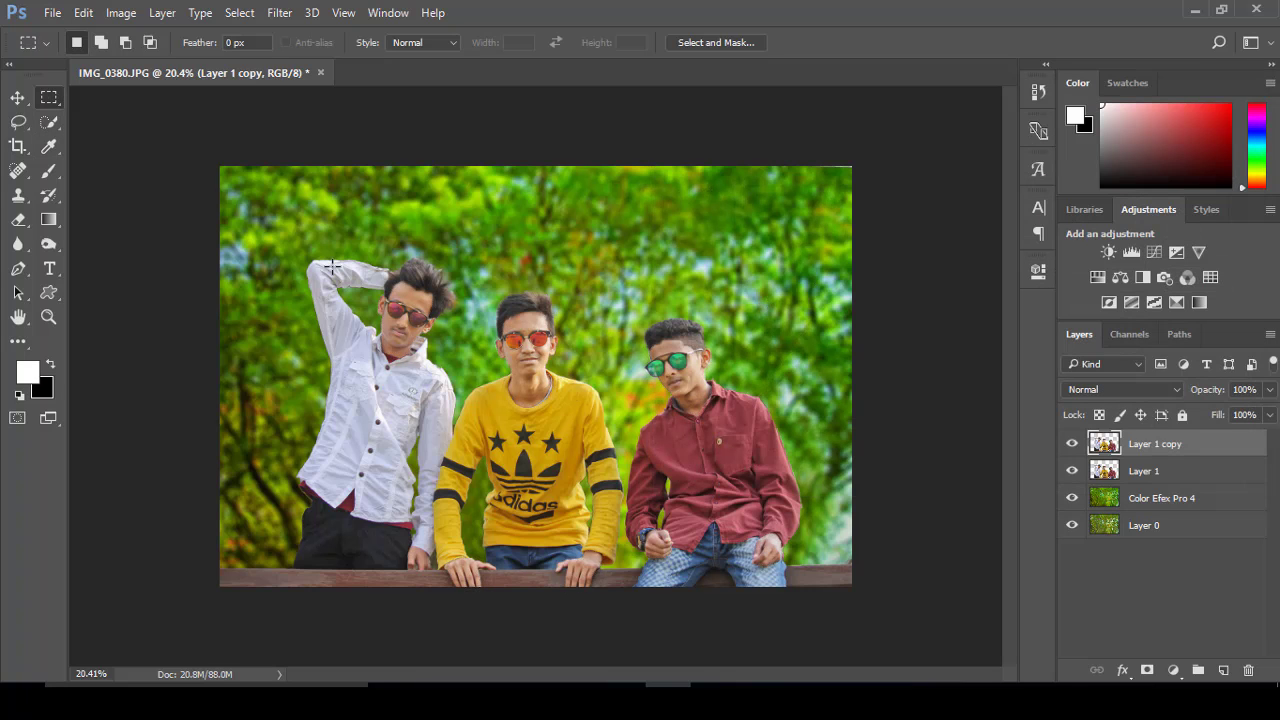
pyautogui.hotkey('ctrl', 'd')
pyautogui.hotkey('ctrl', '0')
pyautogui.hotkey('ctrl', '-')
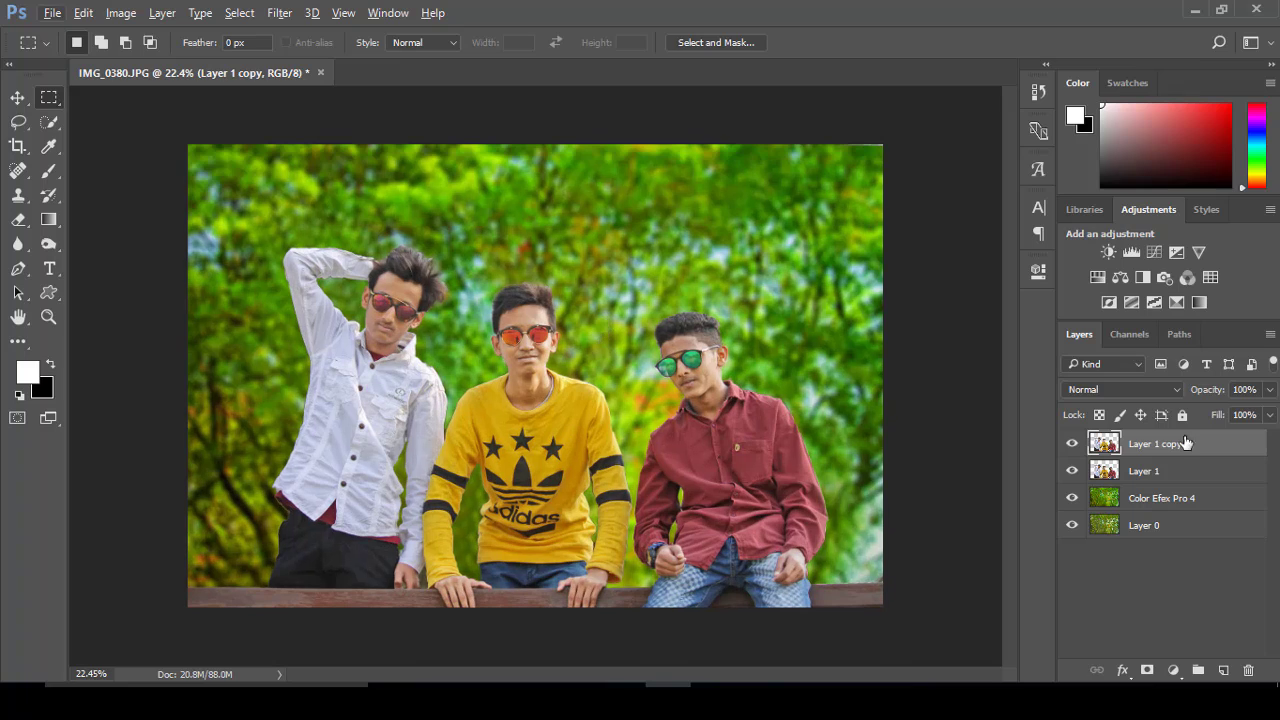
# Compare the brightened copy, merge it with Layer 1, then undo the merge
pyautogui.click(1072, 447)
pyautogui.click(1073, 447)
pyautogui.keyDown('shift'); pyautogui.click(1145, 472); pyautogui.keyUp('shift')
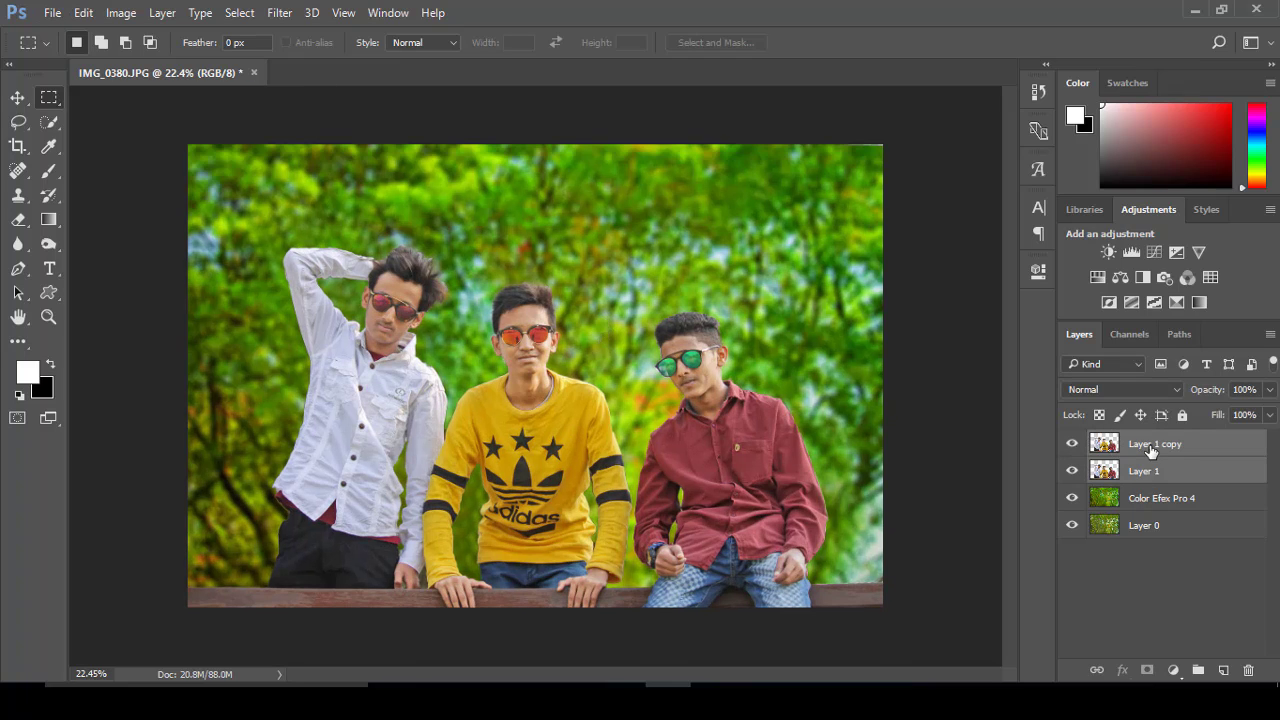
pyautogui.hotkey('ctrl', 'e')
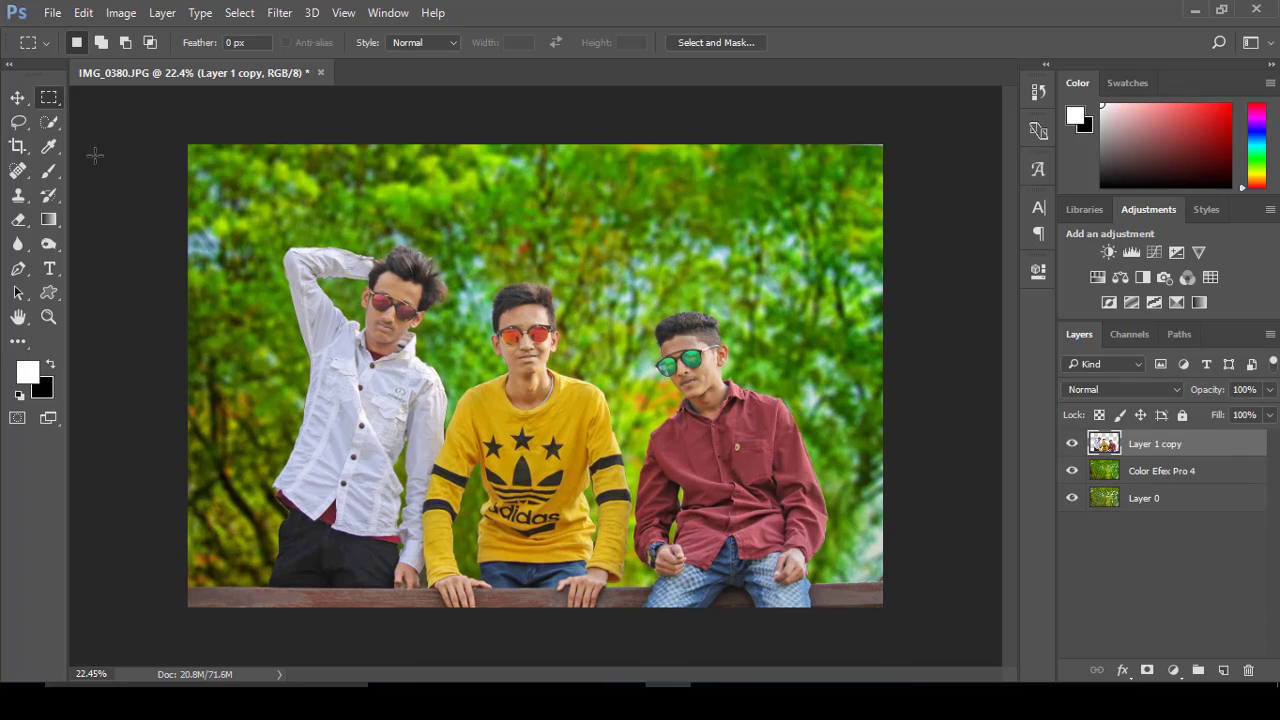
pyautogui.hotkey('ctrl', 'z')
# Erase at 64% opacity over the left and middle boys' sunglasses to reveal the darker lenses
pyautogui.click(17, 223)
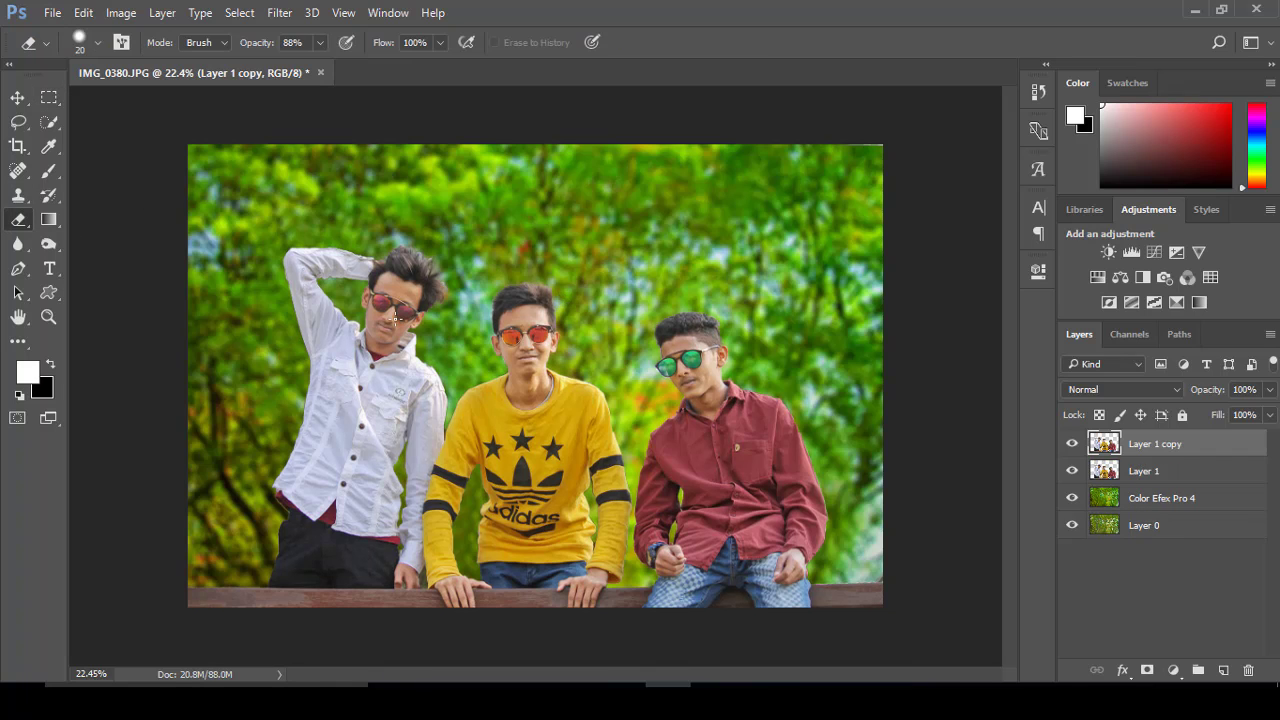
pyautogui.scroll(5, 327, 271)
pyautogui.rightClick(350, 266)
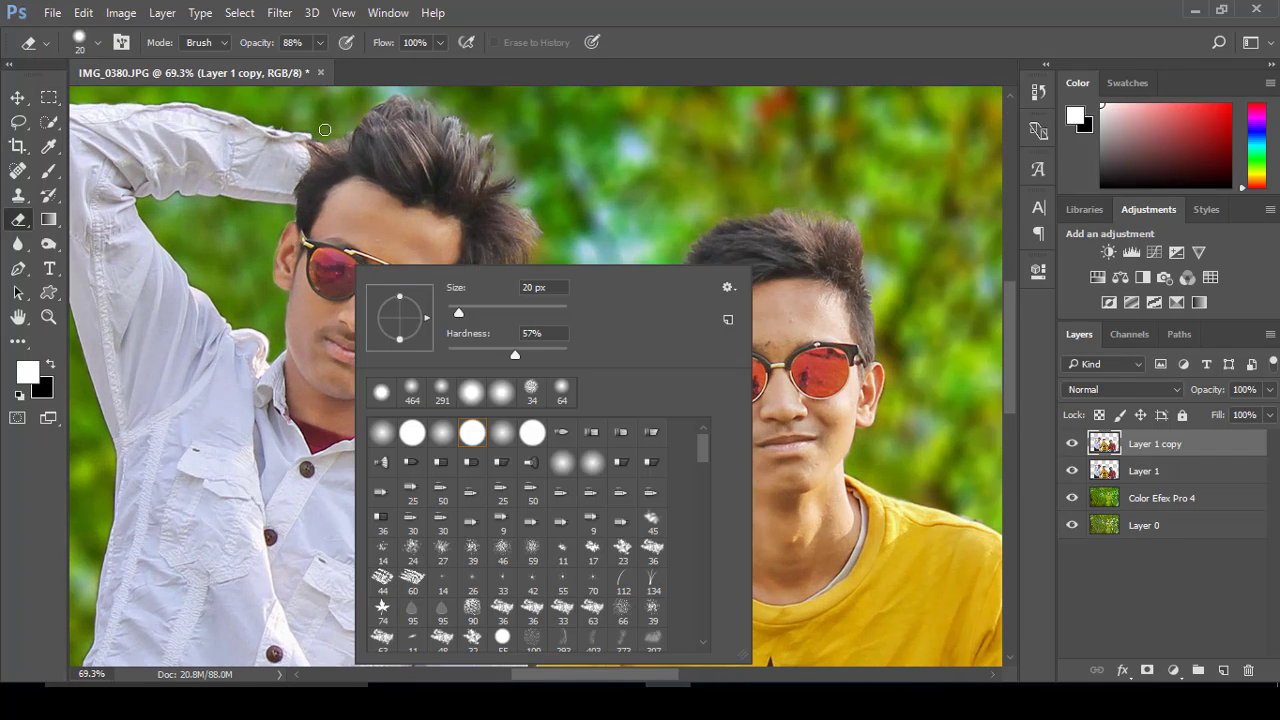
pyautogui.moveTo(320, 42); pyautogui.dragTo(301, 63)
pyautogui.scroll(1, 333, 251)
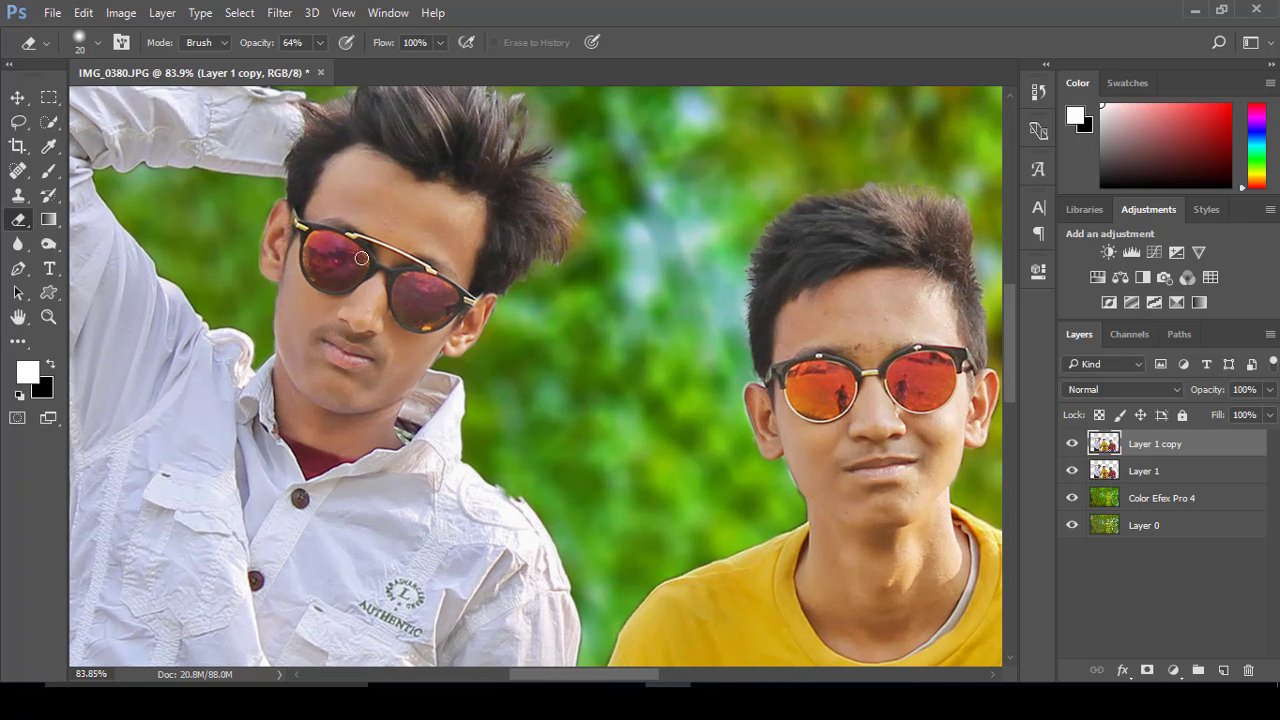
pyautogui.moveTo(424, 276); pyautogui.dragTo(412, 310)
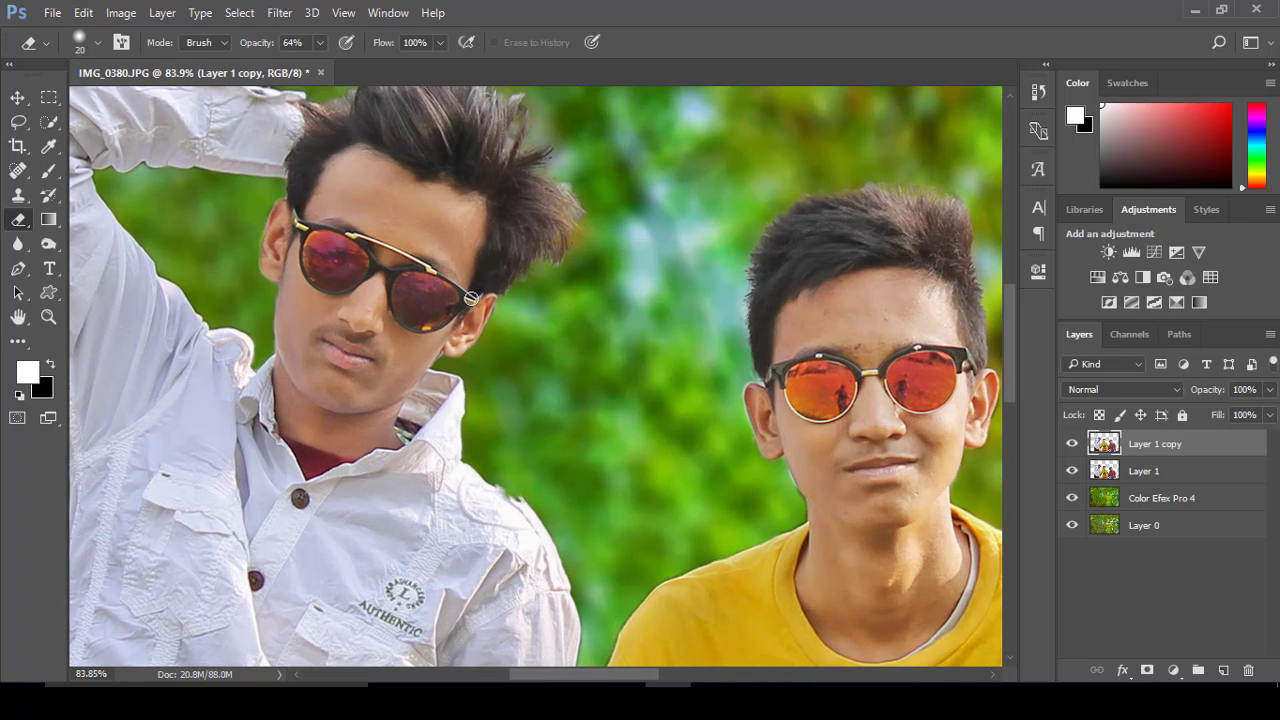
pyautogui.scroll(-1, 389, 345)
pyautogui.scroll(1, 509, 276)
pyautogui.moveTo(768, 389); pyautogui.dragTo(835, 376)
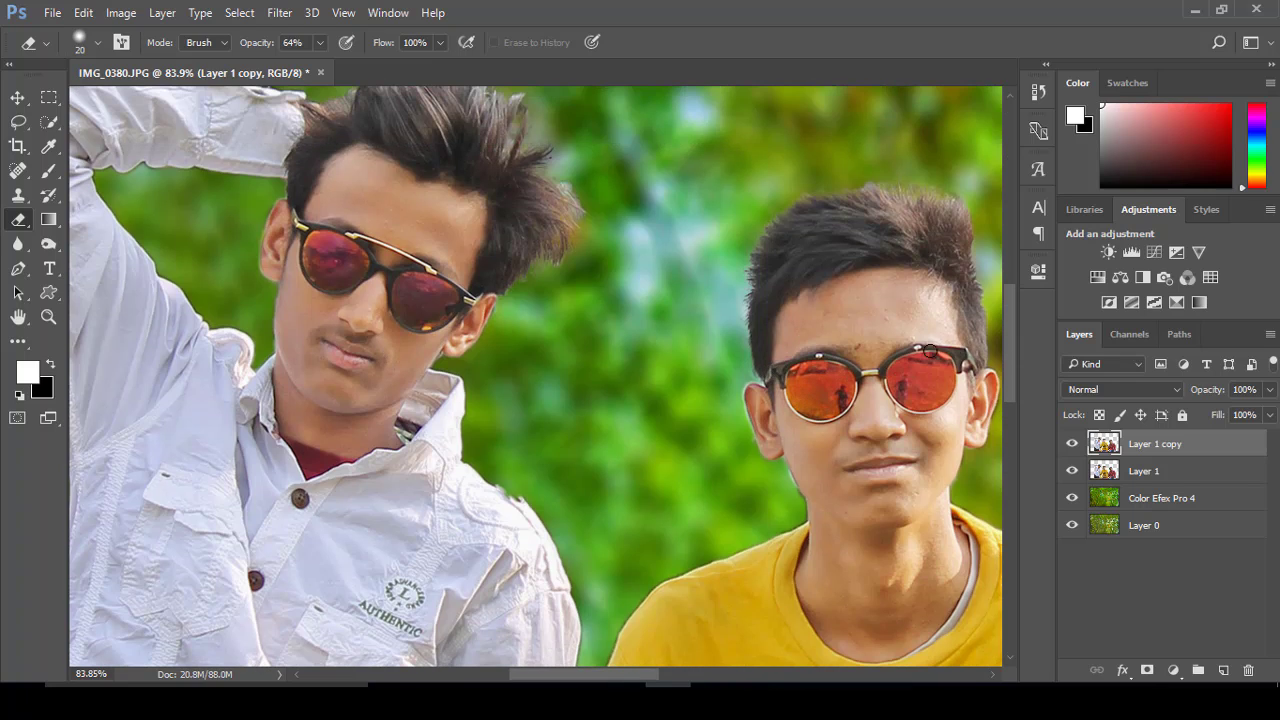
pyautogui.moveTo(933, 393); pyautogui.dragTo(913, 403)
# With a 37 px eraser, erase over the right boy's green lenses, then drop opacity to 15%
pyautogui.scroll(-2, 346, 230)
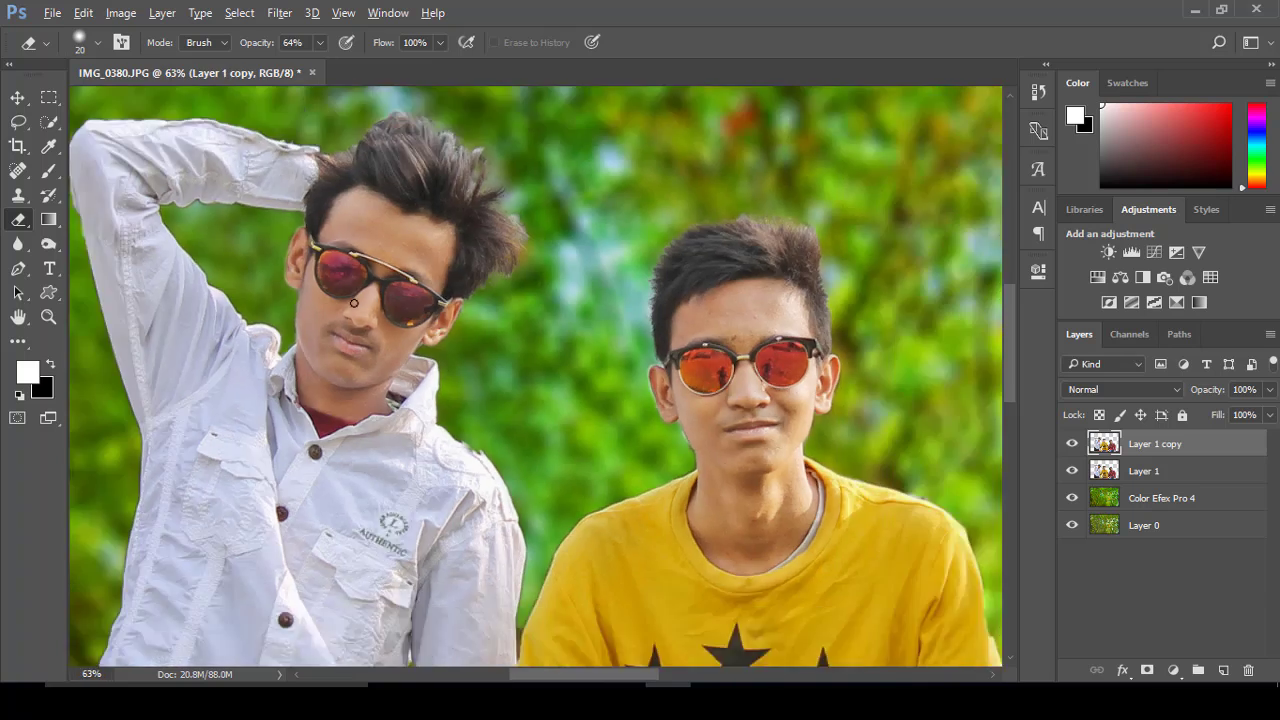
pyautogui.scroll(-4, 415, 308)
pyautogui.scroll(3, 689, 405)
pyautogui.rightClick(718, 288)
pyautogui.moveTo(833, 335); pyautogui.dragTo(843, 335)
pyautogui.press('Return')
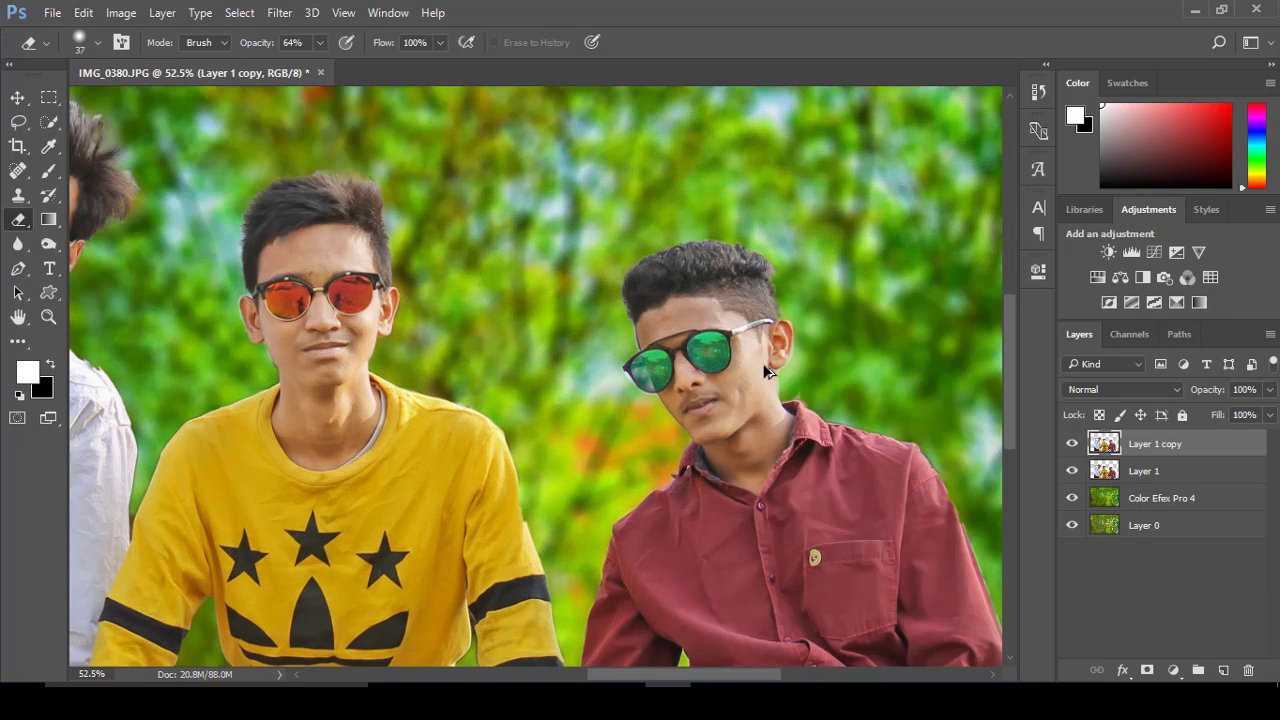
pyautogui.moveTo(640, 372); pyautogui.dragTo(722, 344)
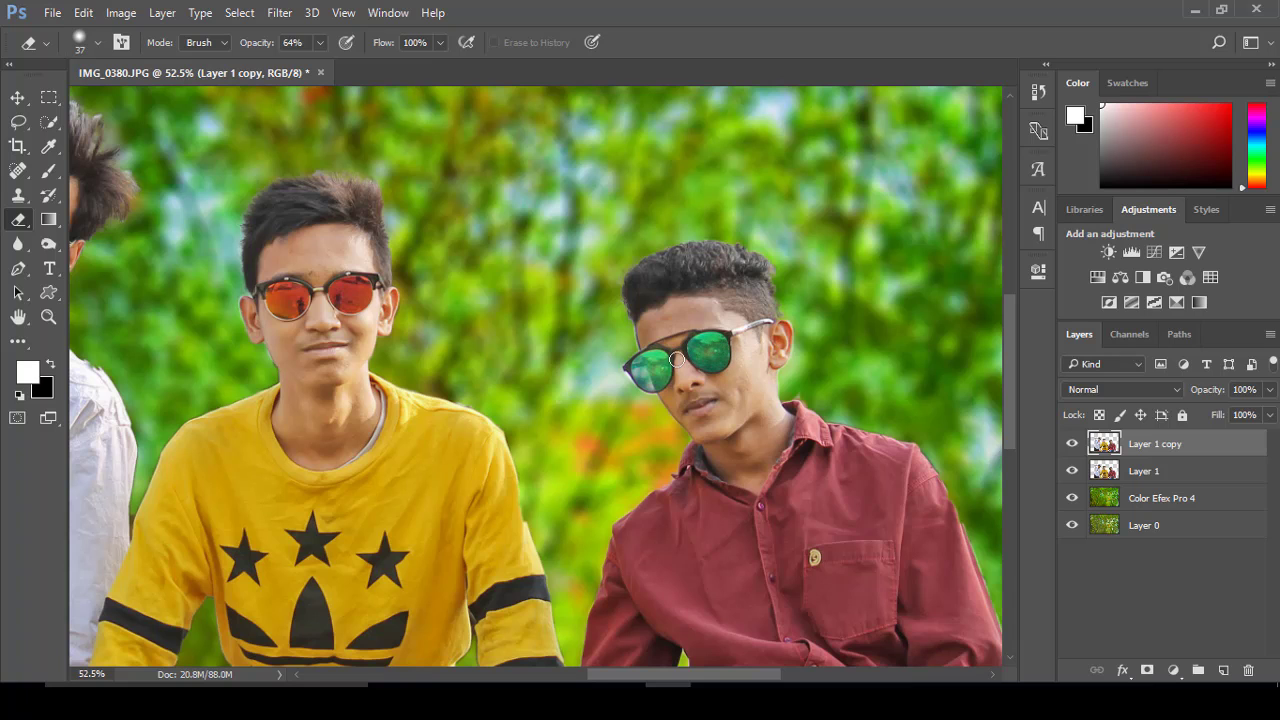
pyautogui.scroll(-2, 627, 314)
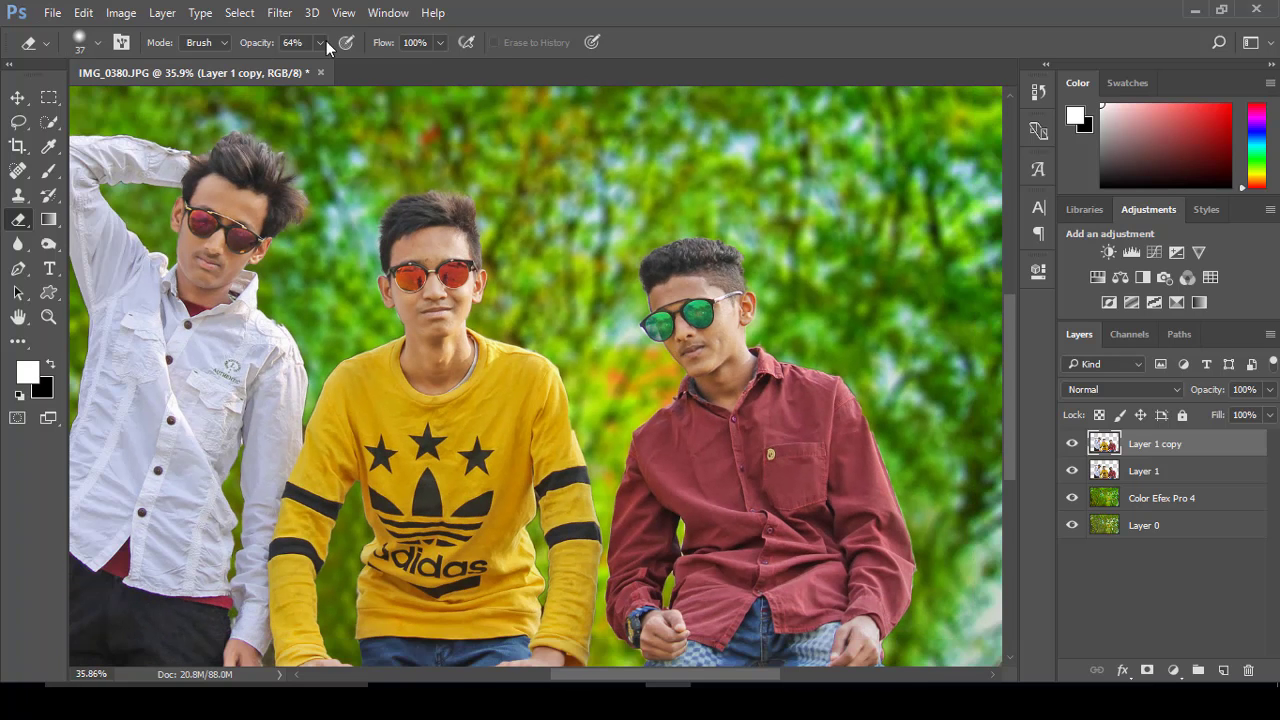
pyautogui.moveTo(326, 41); pyautogui.dragTo(281, 62)
pyautogui.scroll(2, 250, 241)
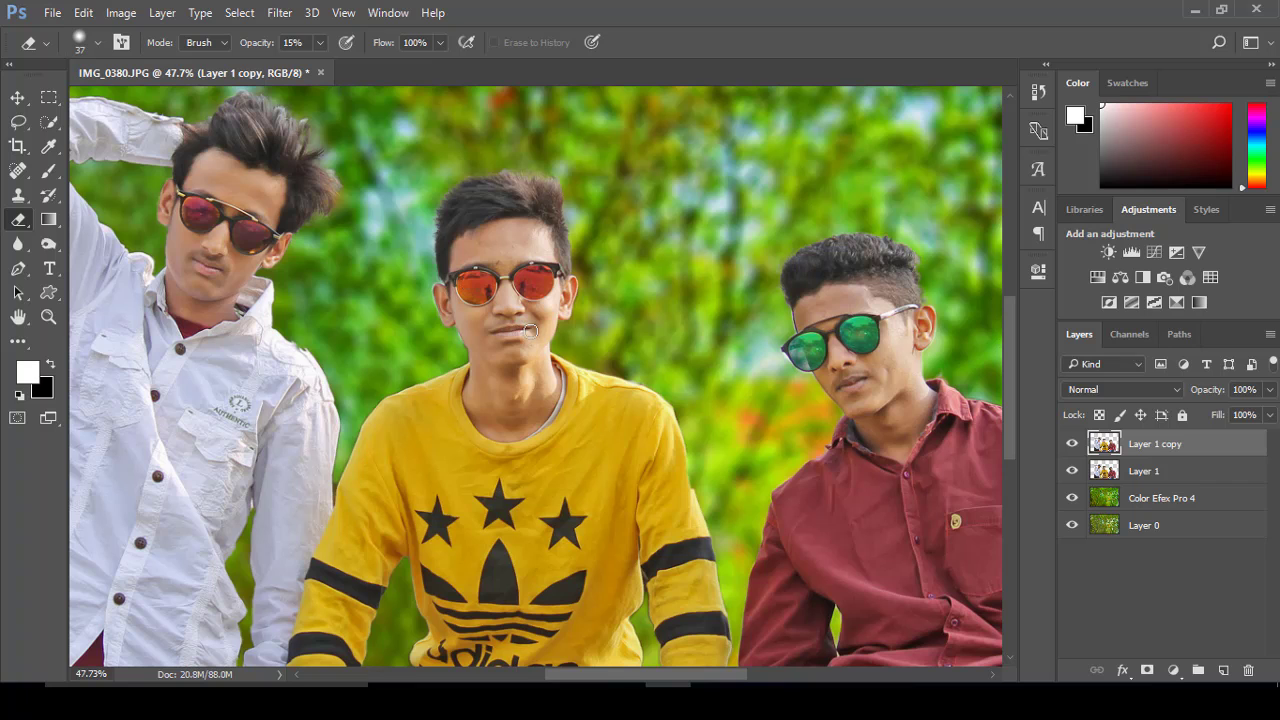
pyautogui.scroll(-2, 854, 374)
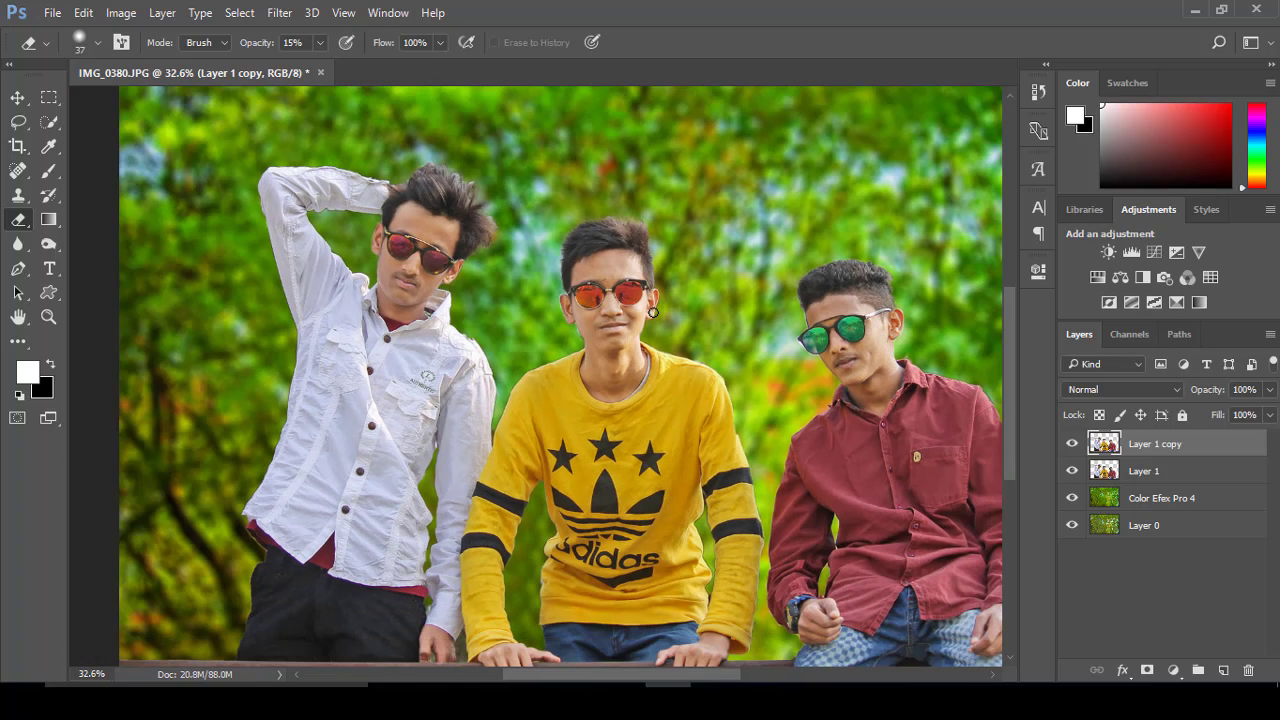
pyautogui.scroll(-2, 459, 279)
pyautogui.scroll(1, 459, 279)
# Merge Layer 1 with Layer 1 copy and launch Color Efex Pro 4 on the boys layer
pyautogui.keyDown('shift'); pyautogui.click(1150, 470); pyautogui.keyUp('shift')
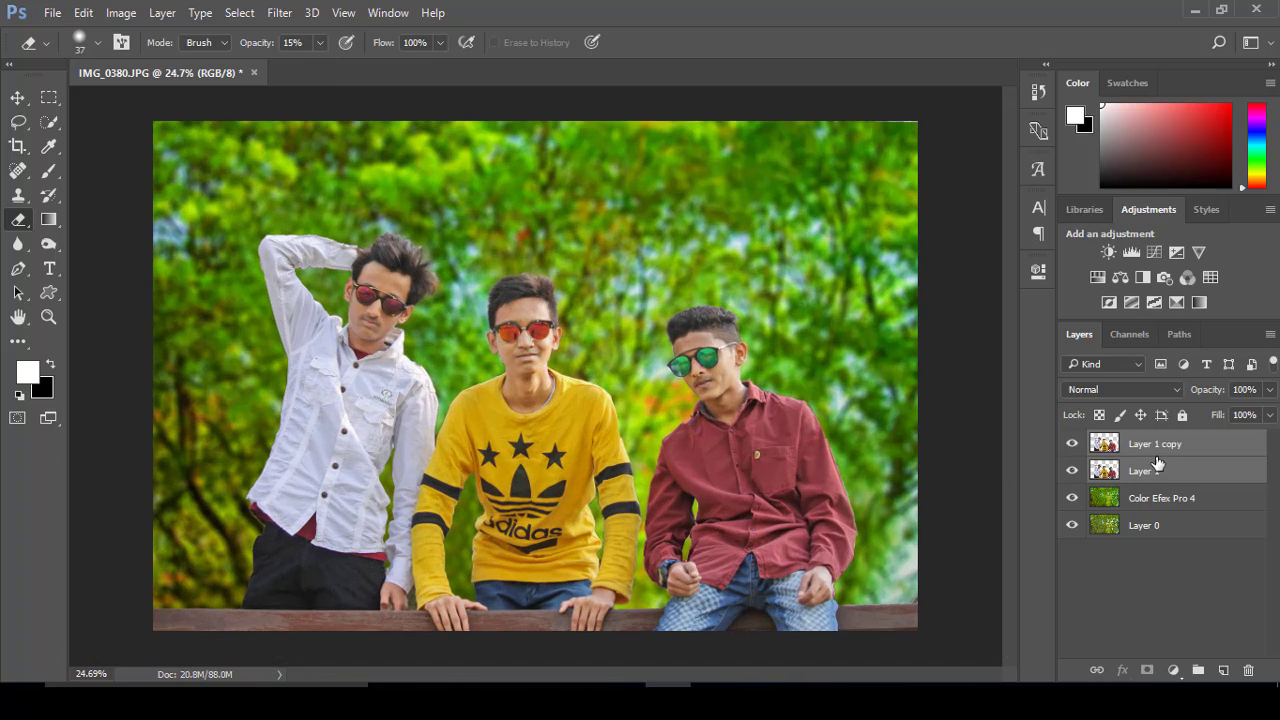
pyautogui.hotkey('ctrl', 'e')
pyautogui.click(279, 12)
pyautogui.moveTo(310, 405)
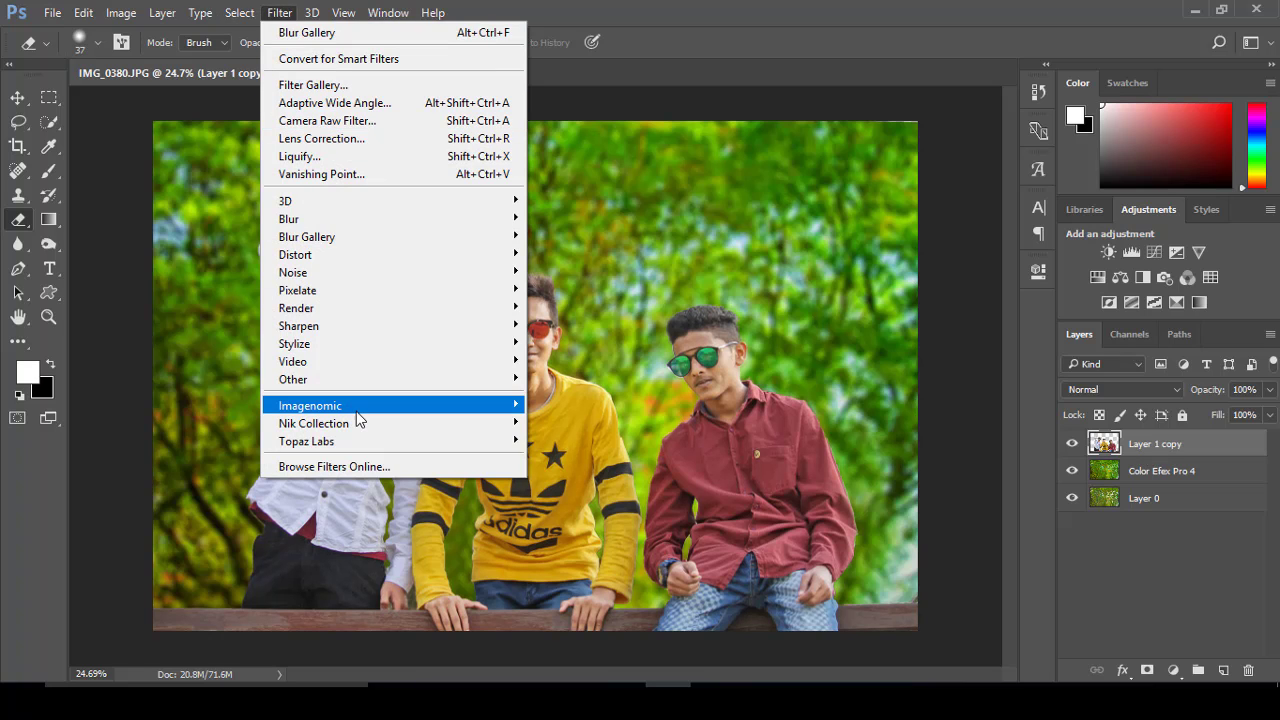
pyautogui.click(565, 432)
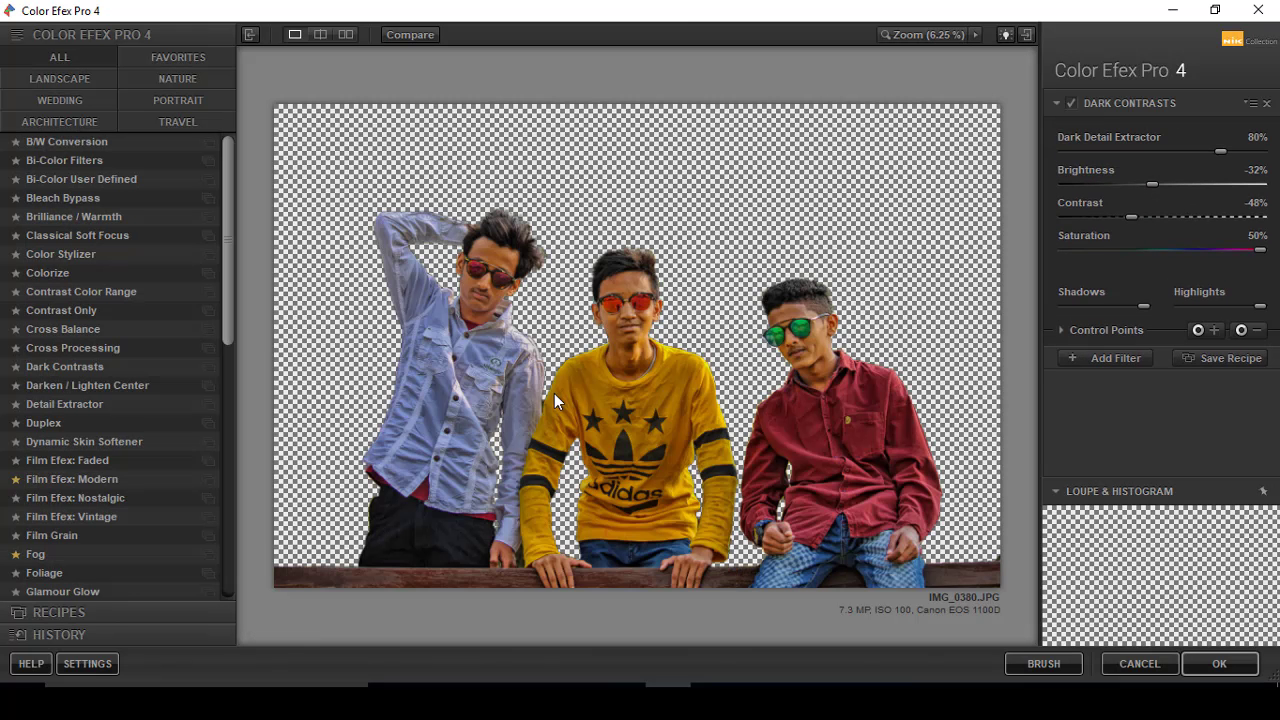
# Add a Dark Contrasts filter with control points on the boys' sunglasses, faces and hands, and apply it
pyautogui.click(1108, 358)
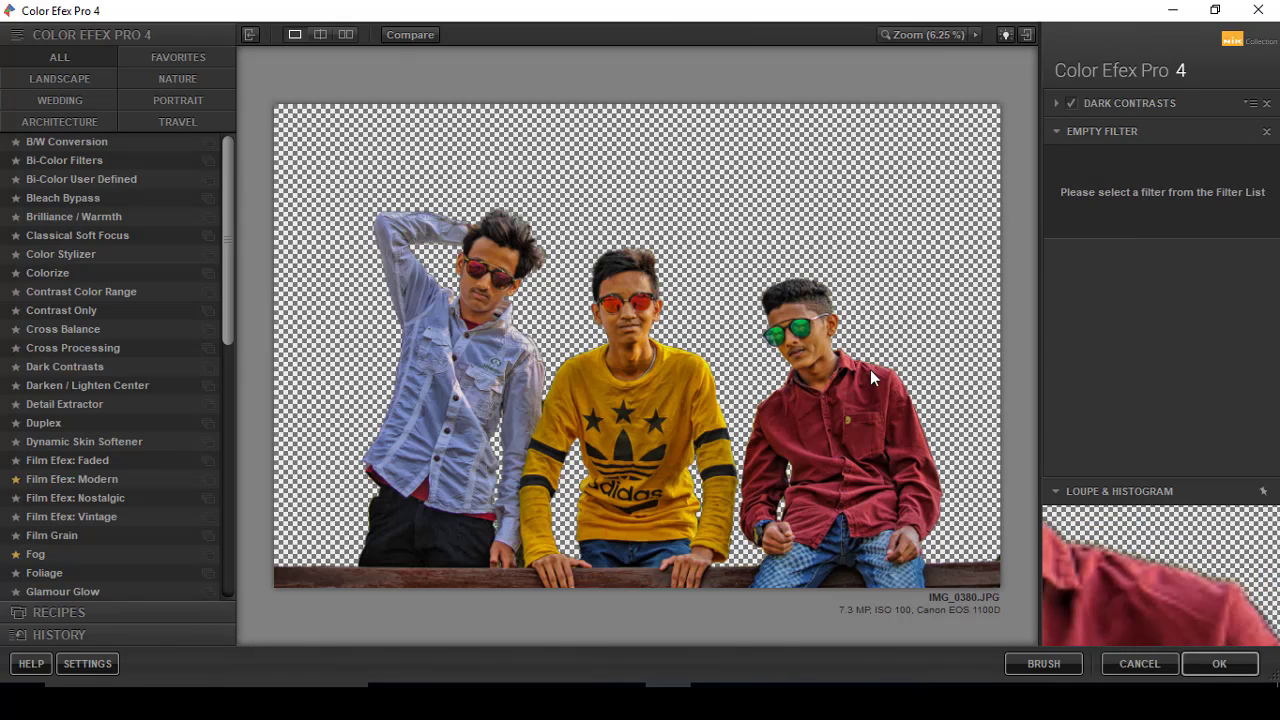
pyautogui.click(81, 366)
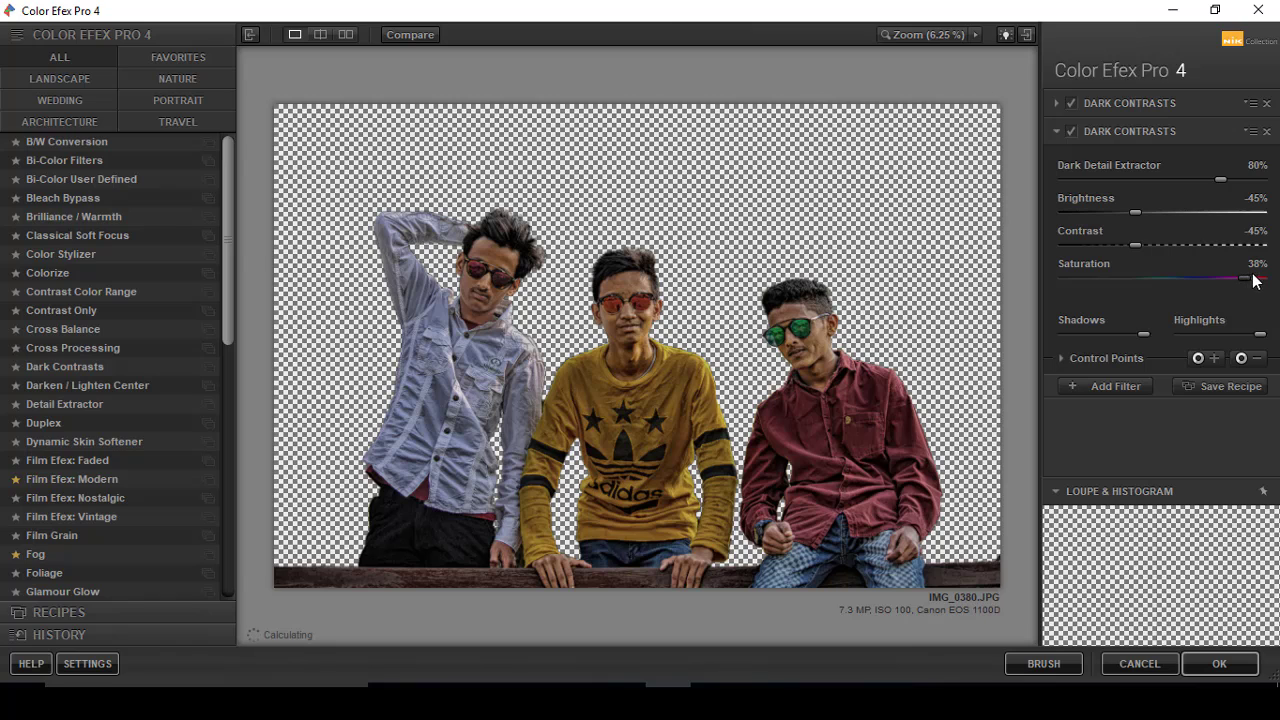
pyautogui.click(1252, 361)
pyautogui.click(787, 318)
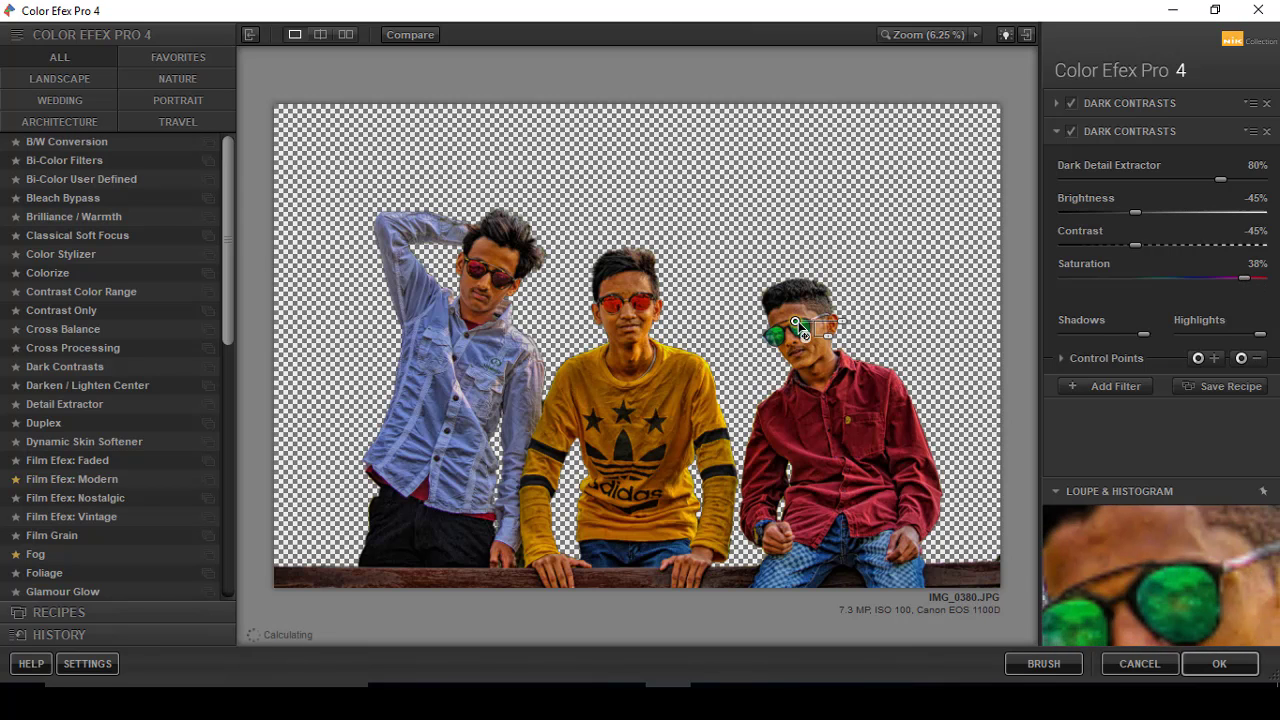
pyautogui.moveTo(812, 352); pyautogui.dragTo(806, 358)
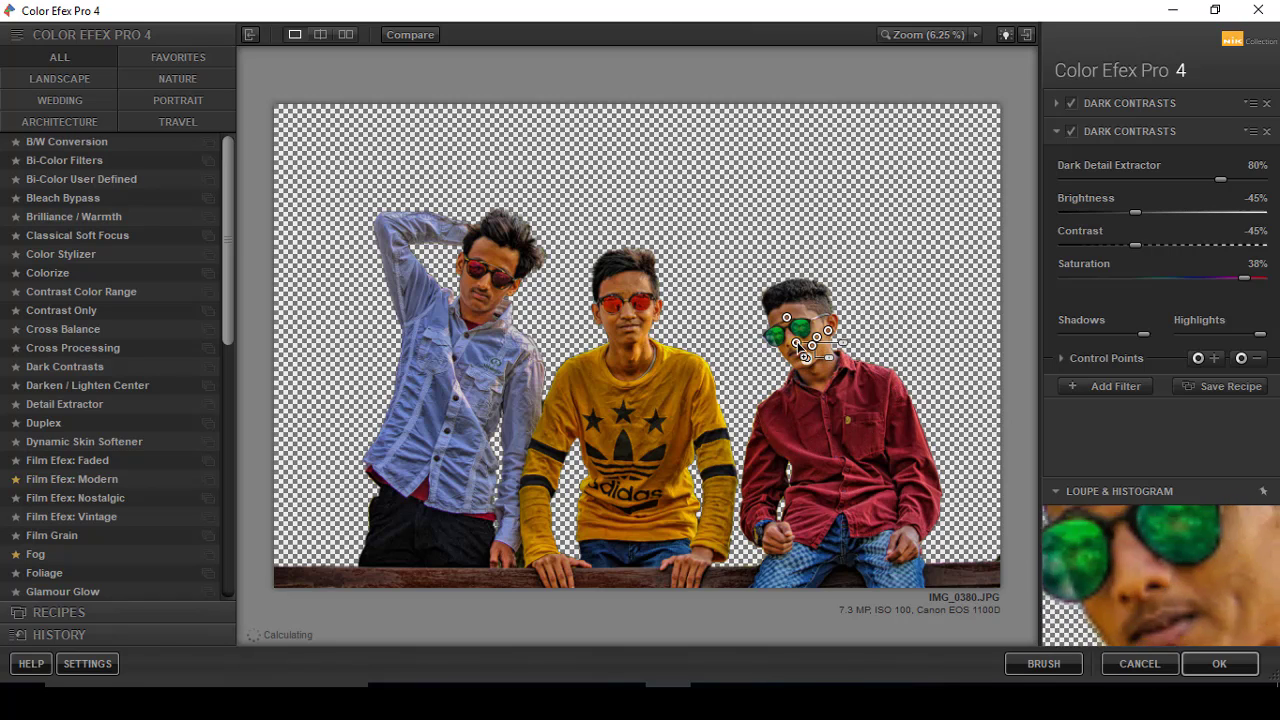
pyautogui.moveTo(806, 358)
pyautogui.mouseDown()
pyautogui.moveTo(903, 555)
pyautogui.moveTo(590, 573)
pyautogui.moveTo(506, 553)
pyautogui.mouseUp()
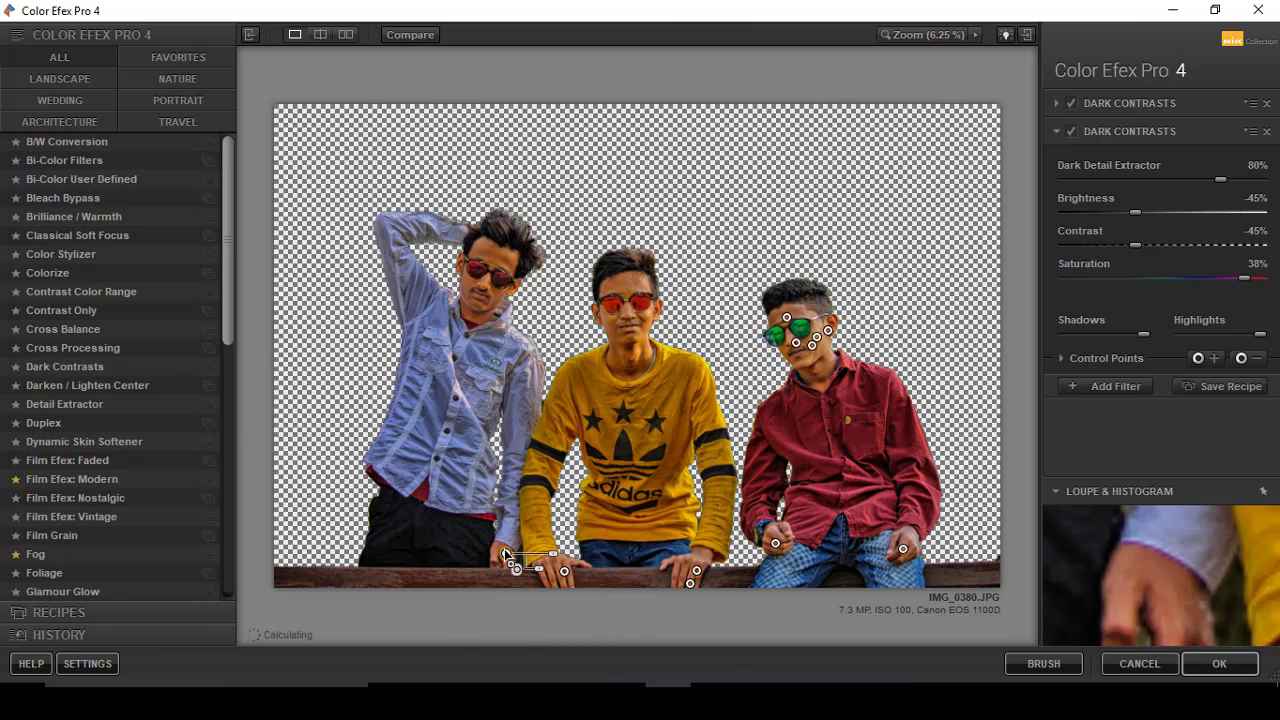
pyautogui.moveTo(478, 240)
pyautogui.mouseDown()
pyautogui.moveTo(472, 290)
pyautogui.moveTo(630, 287)
pyautogui.moveTo(635, 365)
pyautogui.mouseUp()
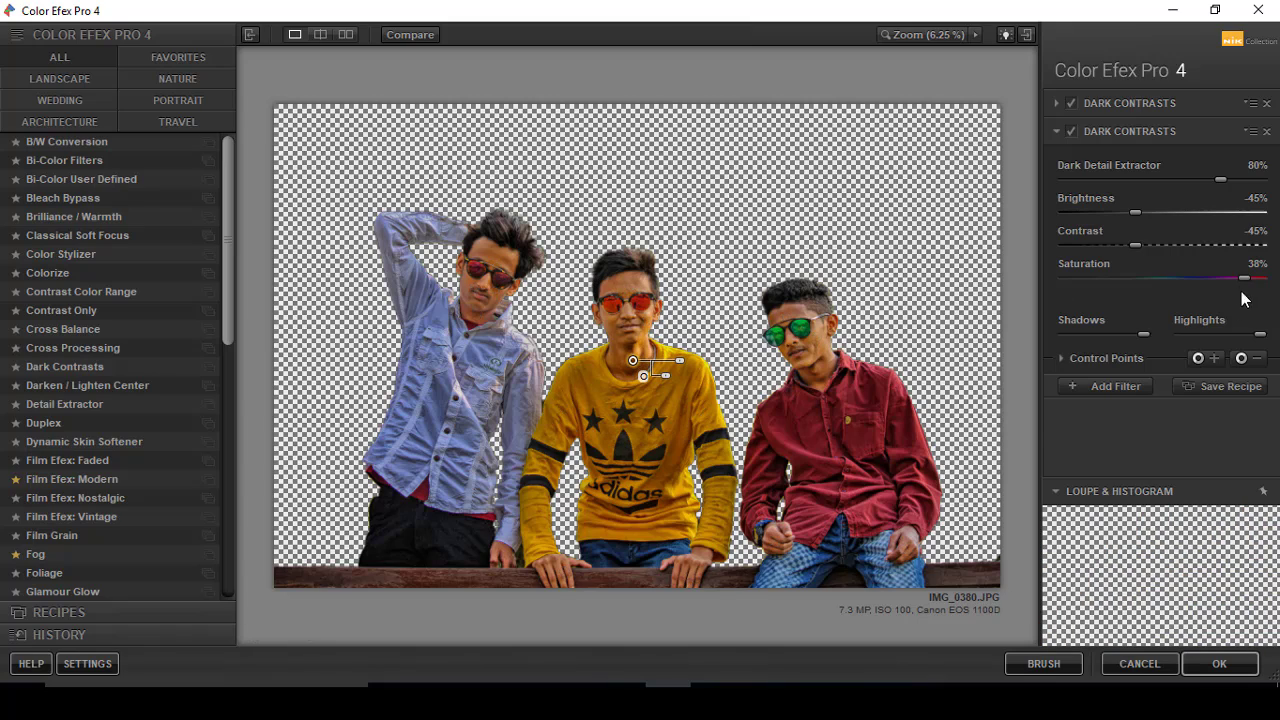
pyautogui.click(1219, 663)
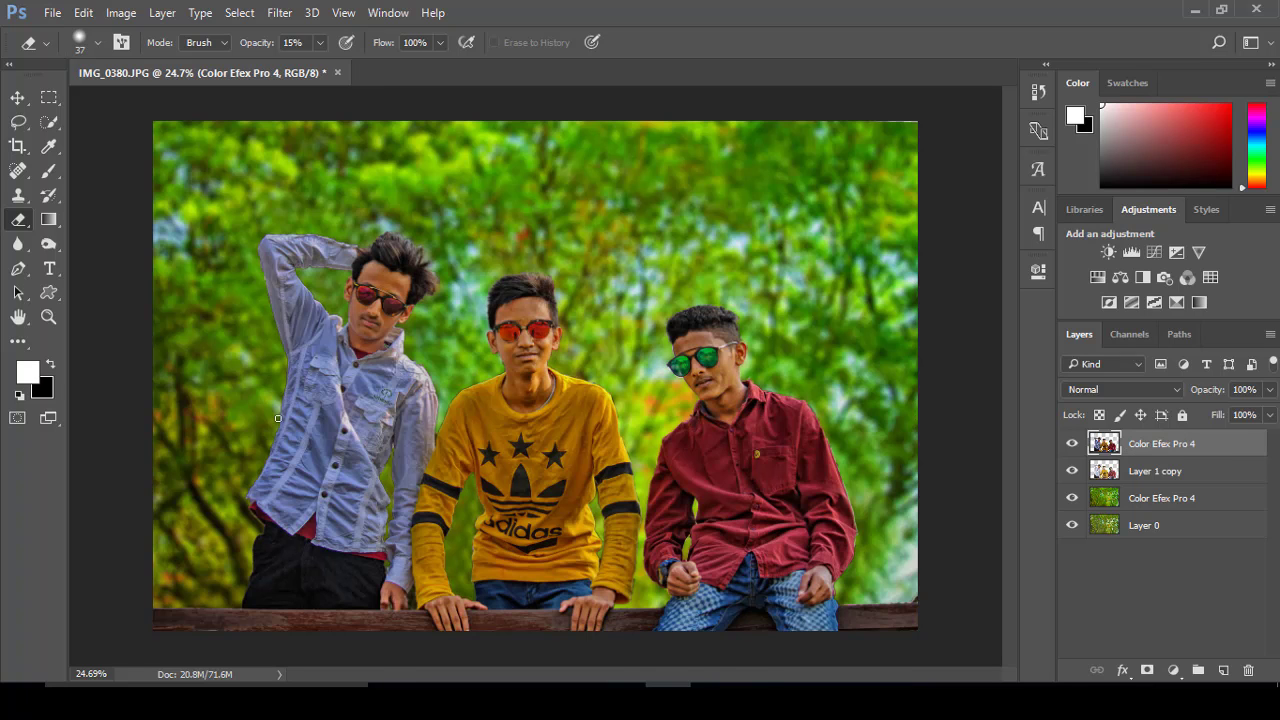
# Compare the image with and without the Color Efex Pro 4 layer, then add a white layer mask
pyautogui.scroll(2, 393, 338)
pyautogui.scroll(-2, 393, 338)
pyautogui.scroll(2, 393, 338)
pyautogui.scroll(-1, 393, 338)
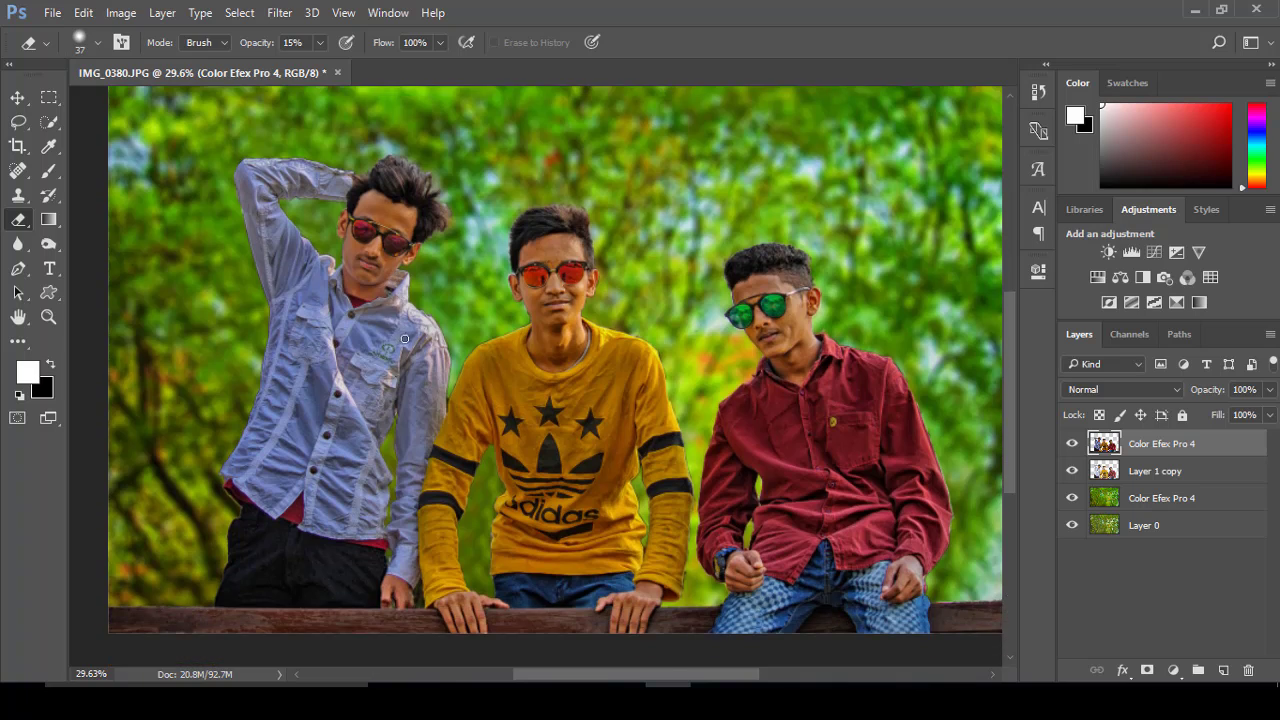
pyautogui.scroll(2, 390, 170)
pyautogui.scroll(2, 390, 170)
pyautogui.click(1072, 443)
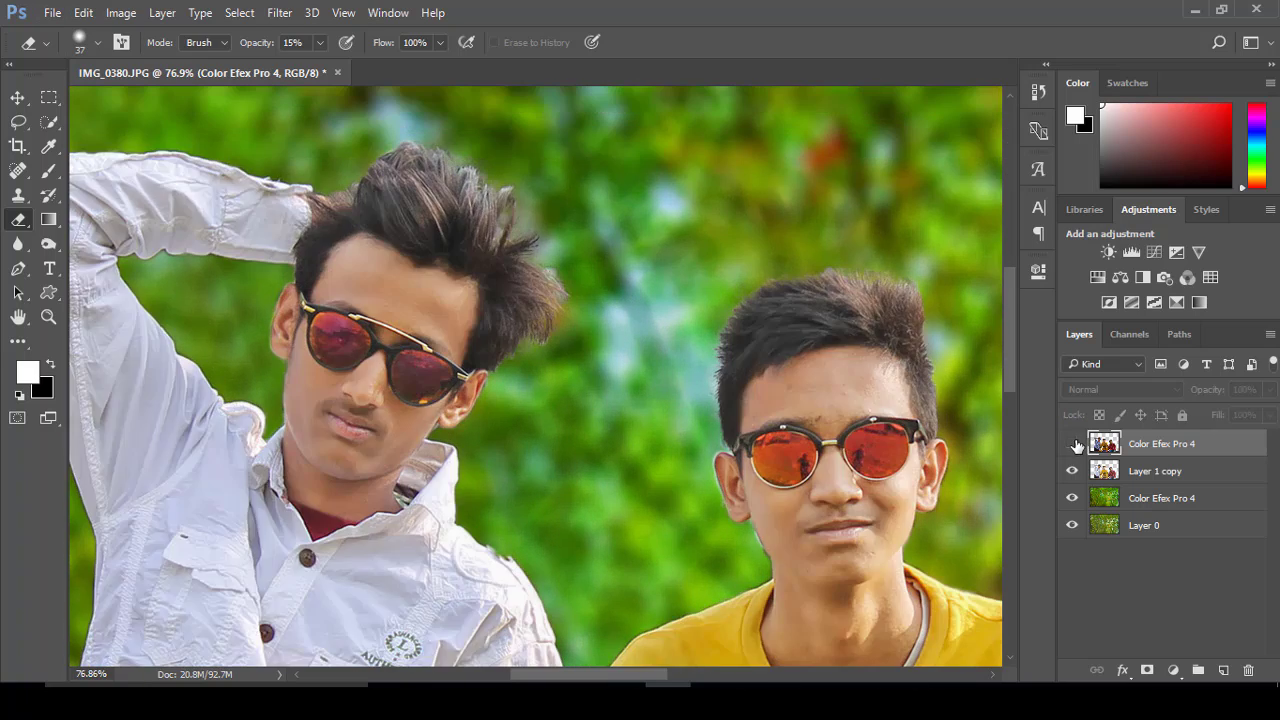
pyautogui.click(1147, 670)
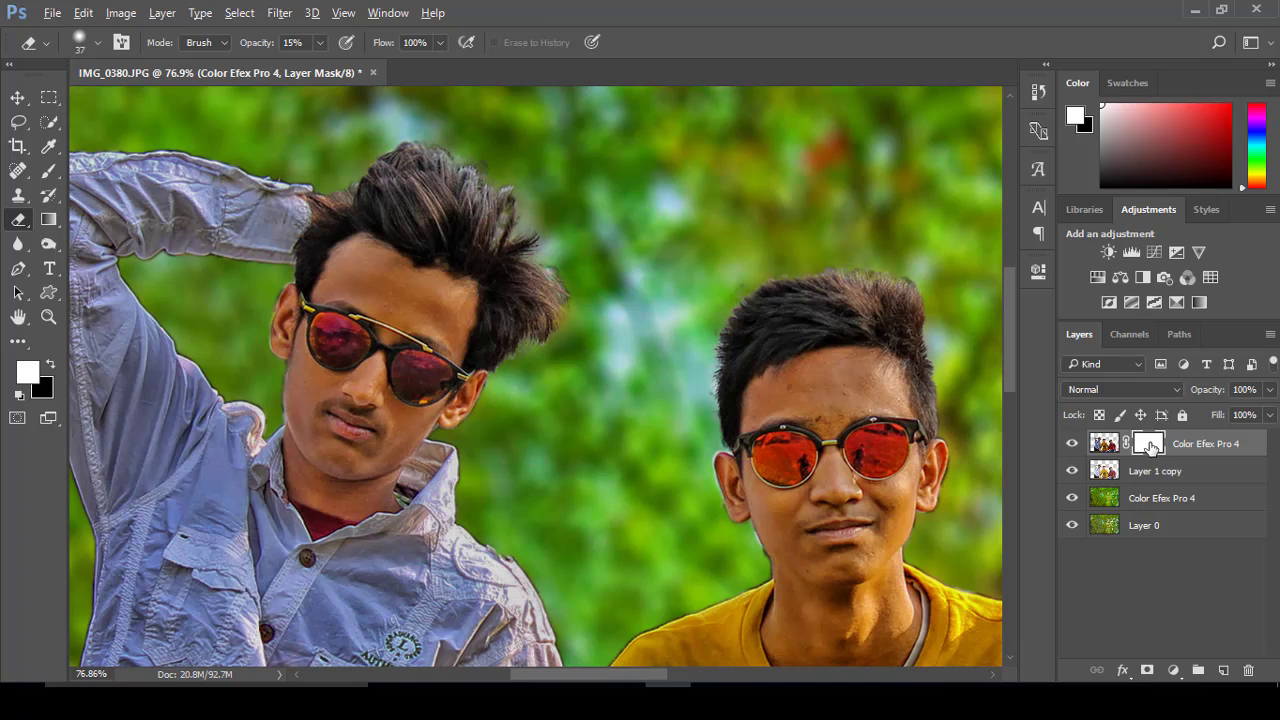
# Paint black at about 61% opacity to hide the effect on the left boy's forehead
pyautogui.click(50, 364)
pyautogui.click(49, 170)
pyautogui.click(120, 168)
pyautogui.scroll(2, 423, 286)
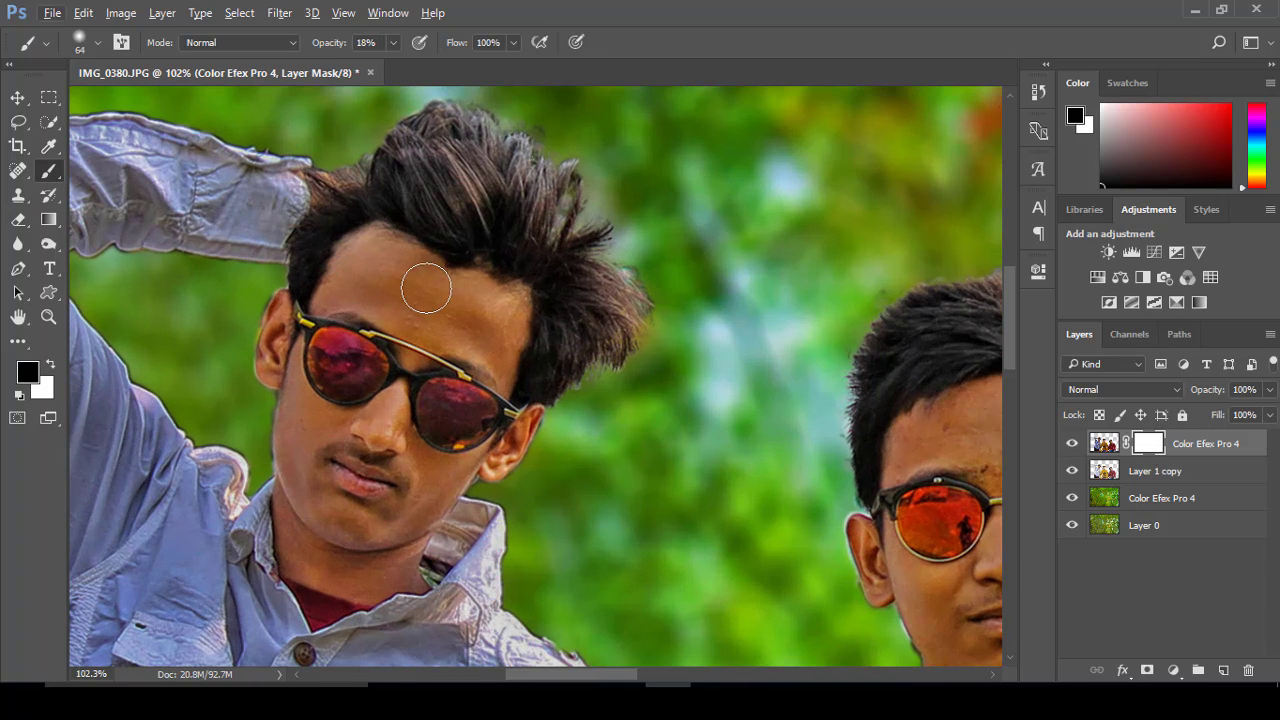
pyautogui.moveTo(393, 42); pyautogui.dragTo(430, 67)
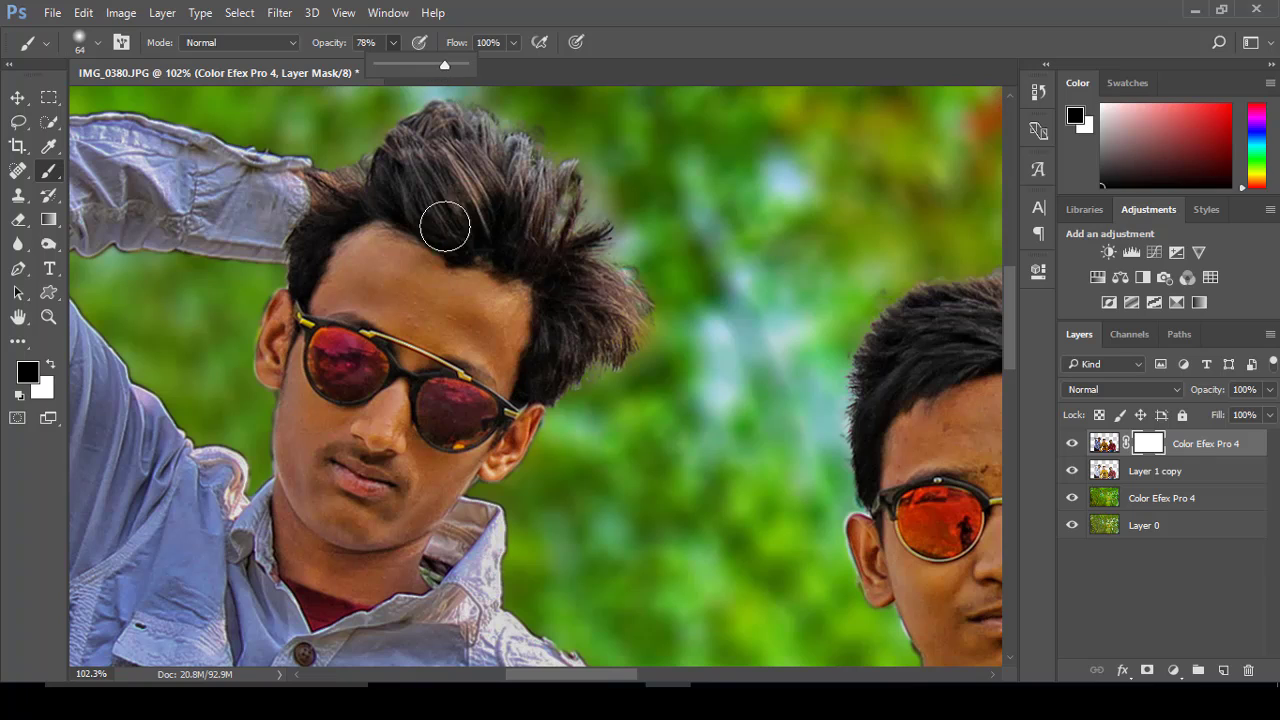
pyautogui.moveTo(405, 290)
pyautogui.mouseDown()
pyautogui.moveTo(489, 331)
pyautogui.moveTo(436, 302)
pyautogui.mouseUp()
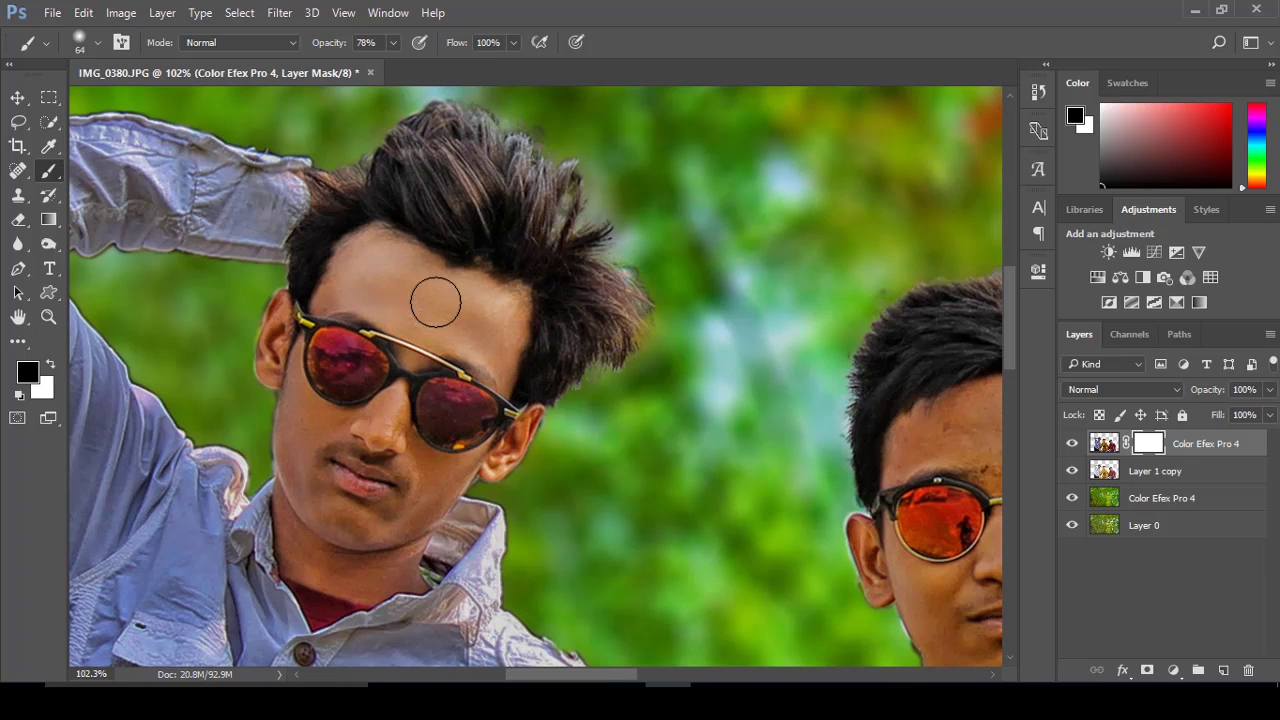
# At 92% opacity with a 32 px brush, mask the effect off the left boy's cheek and chin
pyautogui.moveTo(393, 42); pyautogui.dragTo(405, 67)
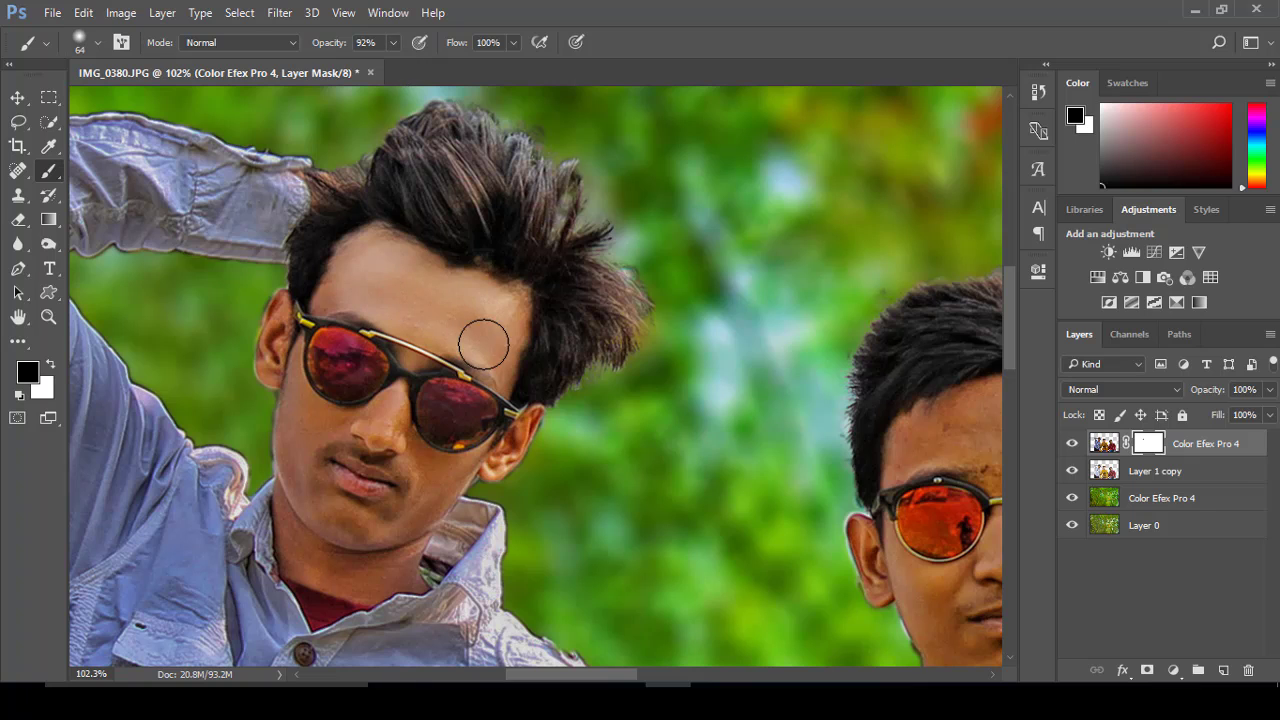
pyautogui.scroll(-1, 354, 286)
pyautogui.rightClick(368, 272)
pyautogui.moveTo(500, 323); pyautogui.dragTo(486, 323)
pyautogui.click(281, 304)
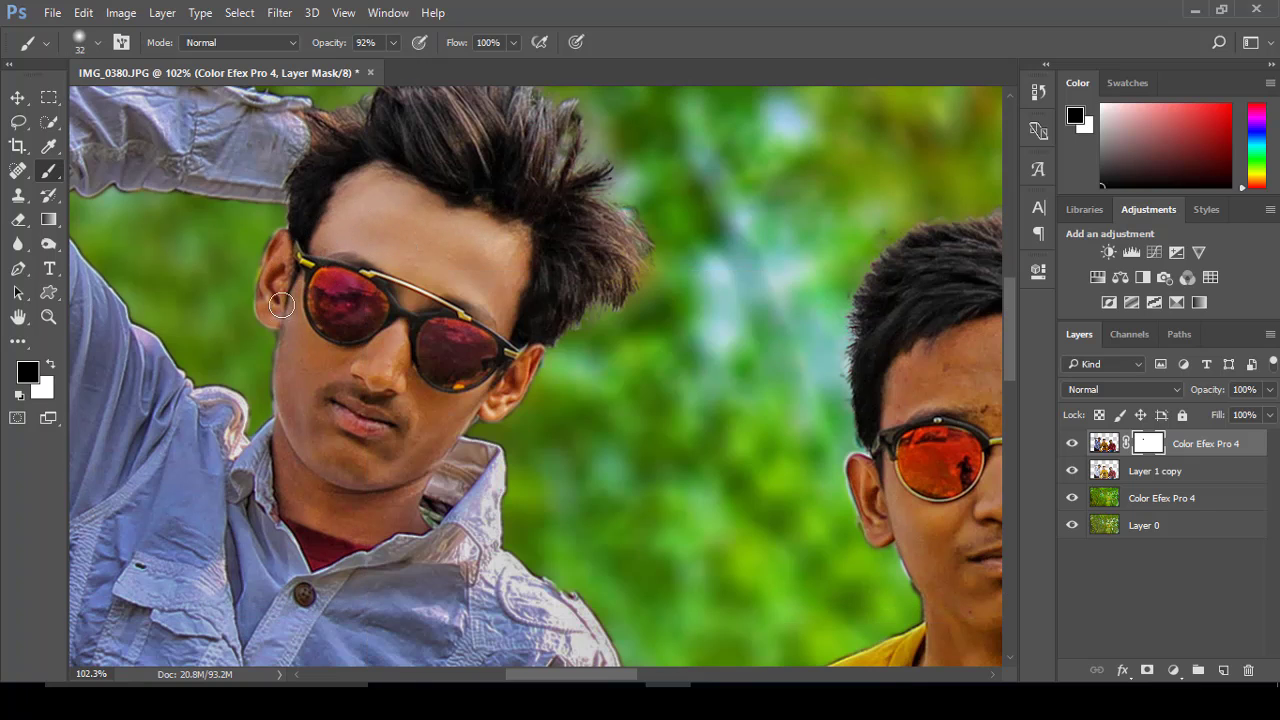
pyautogui.moveTo(281, 304)
pyautogui.mouseDown()
pyautogui.moveTo(268, 262)
pyautogui.moveTo(290, 350)
pyautogui.moveTo(340, 312)
pyautogui.moveTo(321, 322)
pyautogui.mouseUp()
pyautogui.scroll(-1, 285, 275)
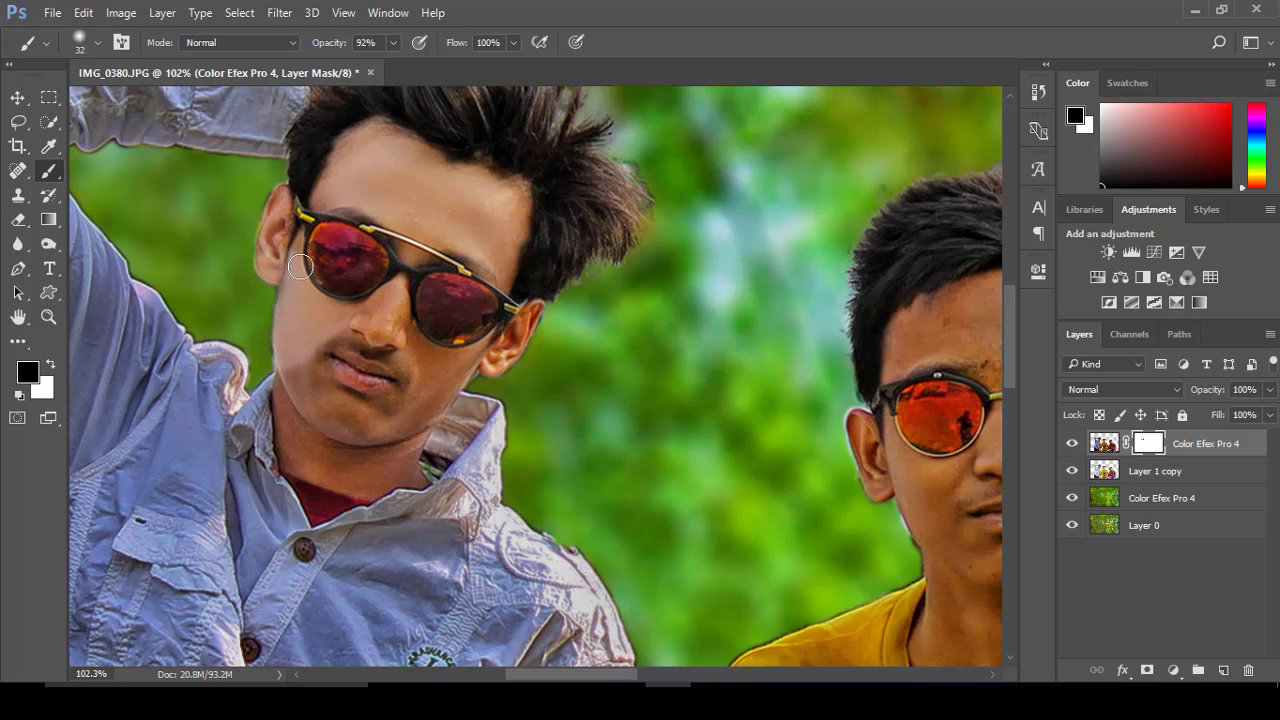
pyautogui.moveTo(300, 267)
pyautogui.mouseDown()
pyautogui.moveTo(302, 392)
pyautogui.moveTo(352, 418)
pyautogui.moveTo(420, 398)
pyautogui.moveTo(425, 351)
pyautogui.moveTo(418, 366)
pyautogui.moveTo(380, 305)
pyautogui.moveTo(394, 314)
pyautogui.mouseUp()
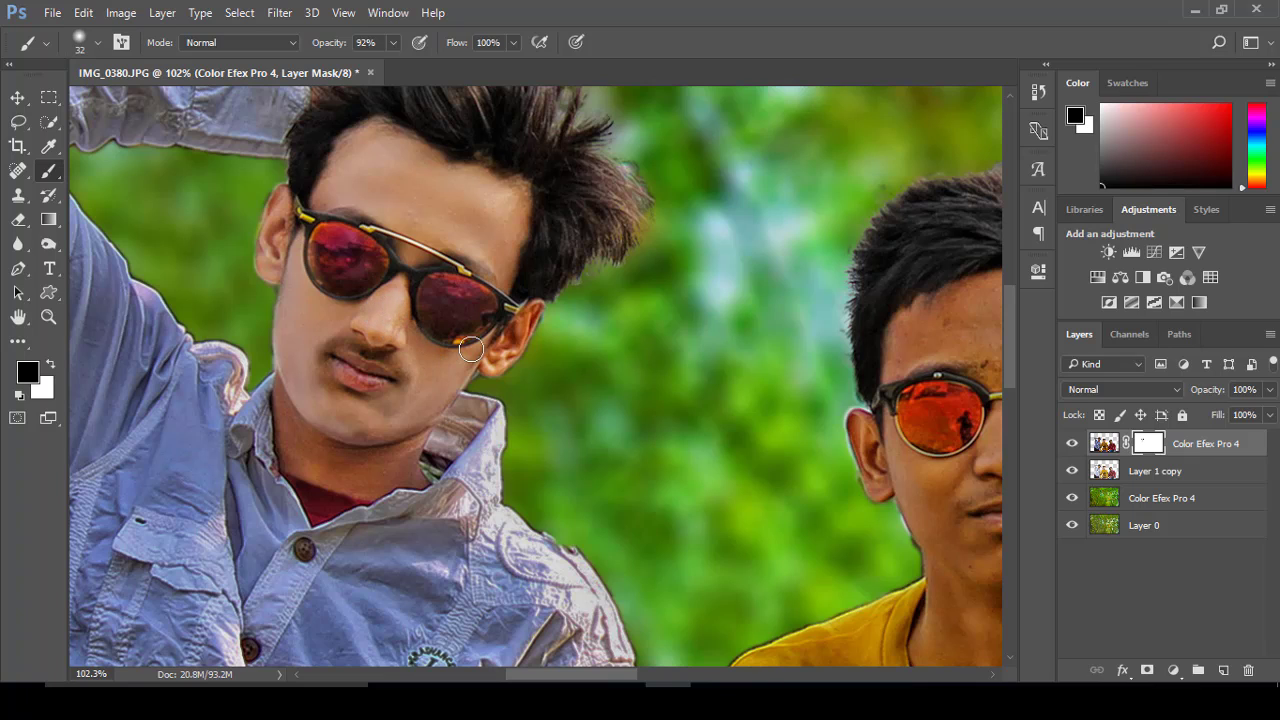
pyautogui.moveTo(471, 349)
pyautogui.mouseDown()
pyautogui.moveTo(515, 340)
pyautogui.moveTo(525, 320)
pyautogui.mouseUp()
pyautogui.scroll(-1, 394, 391)
pyautogui.moveTo(394, 391)
pyautogui.mouseDown()
pyautogui.moveTo(285, 345)
pyautogui.moveTo(320, 405)
pyautogui.moveTo(349, 380)
pyautogui.moveTo(363, 423)
pyautogui.moveTo(375, 380)
pyautogui.moveTo(324, 336)
pyautogui.moveTo(318, 375)
pyautogui.mouseUp()
# With an 83 px brush, mask the effect on the middle boy's chin, neck, nose and ears
pyautogui.scroll(-3, 270, 302)
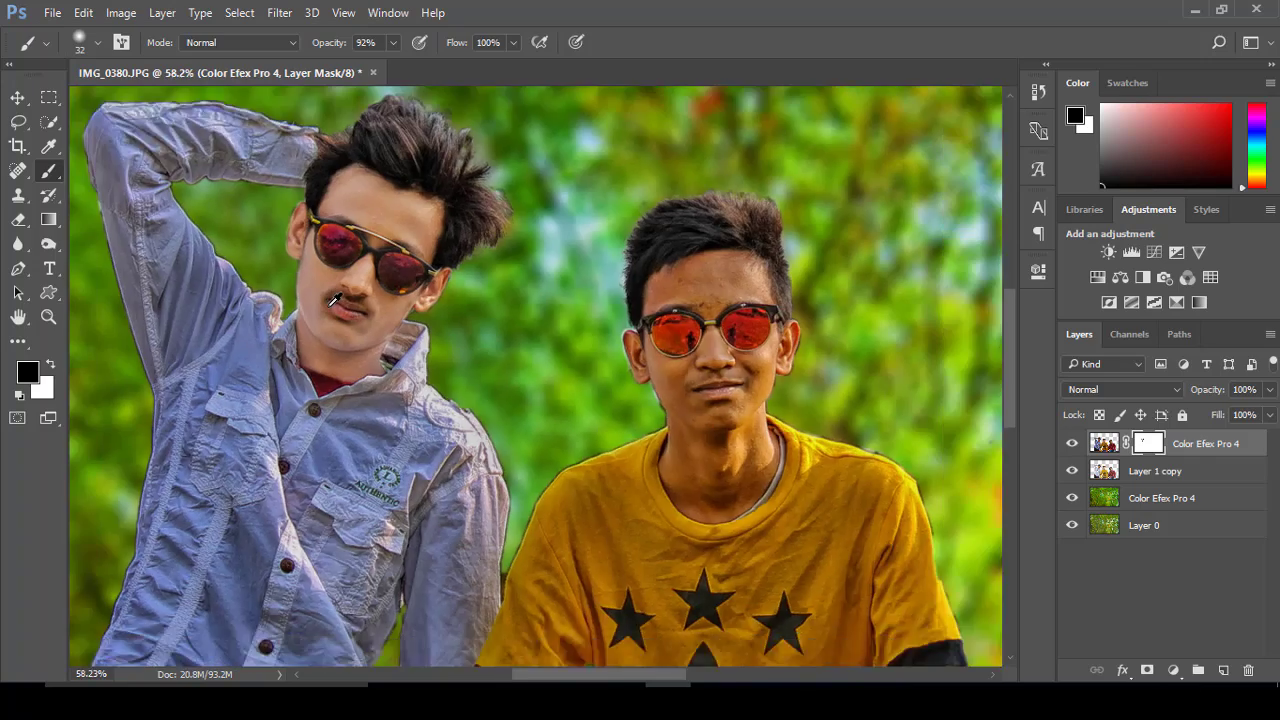
pyautogui.scroll(-1, 270, 302)
pyautogui.scroll(2, 650, 300)
pyautogui.scroll(2, 650, 300)
pyautogui.rightClick(650, 300)
pyautogui.write('83')
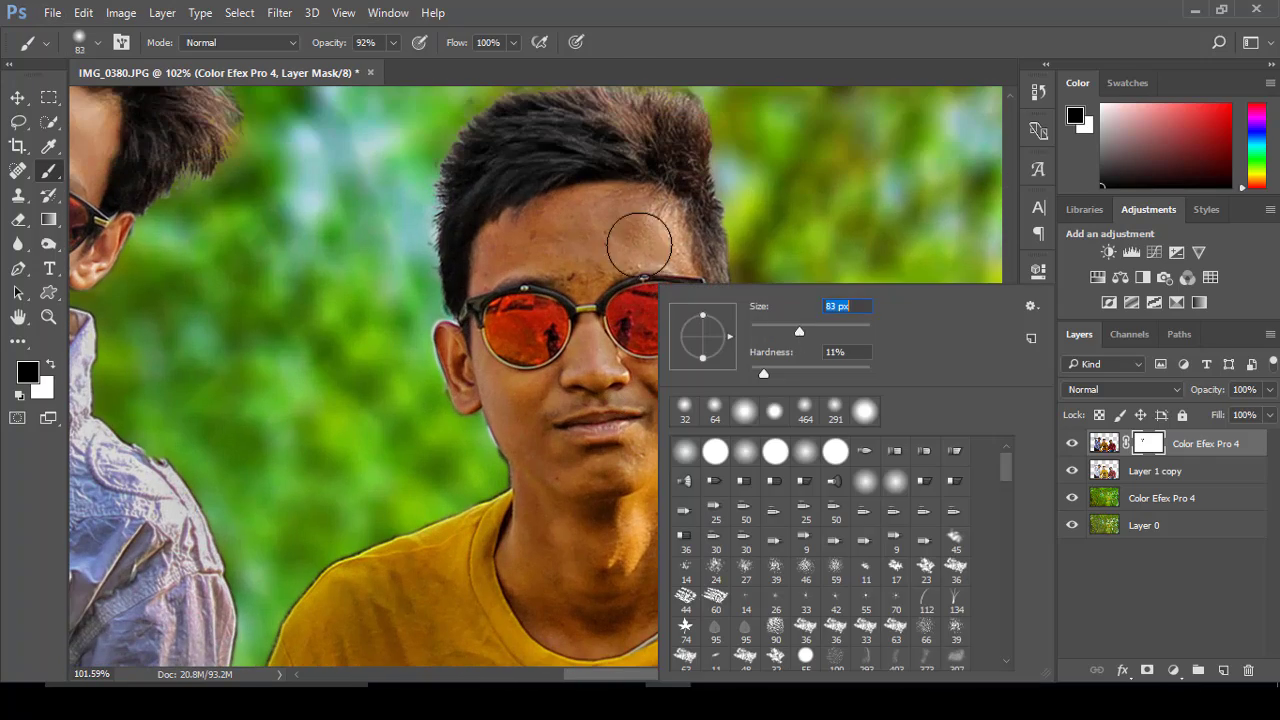
pyautogui.press('Return')
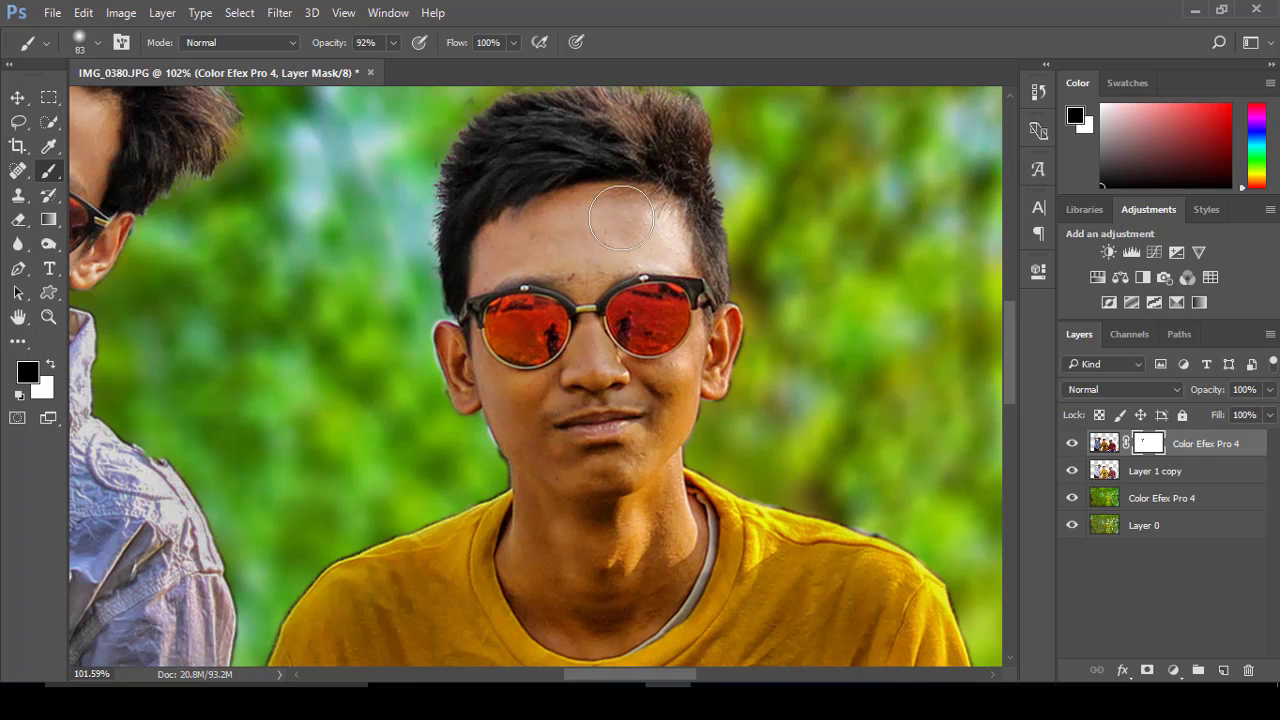
pyautogui.scroll(-2, 580, 300)
pyautogui.moveTo(586, 394)
pyautogui.mouseDown()
pyautogui.moveTo(551, 491)
pyautogui.moveTo(560, 534)
pyautogui.moveTo(614, 466)
pyautogui.moveTo(640, 262)
pyautogui.moveTo(730, 280)
pyautogui.mouseUp()
pyautogui.moveTo(520, 285)
pyautogui.mouseDown()
pyautogui.moveTo(450, 260)
pyautogui.moveTo(470, 290)
pyautogui.mouseUp()
# Mask the effect on the hands on the bench, the right boy's fist, face and hair, and the left boy's hair
pyautogui.scroll(-3, 470, 285)
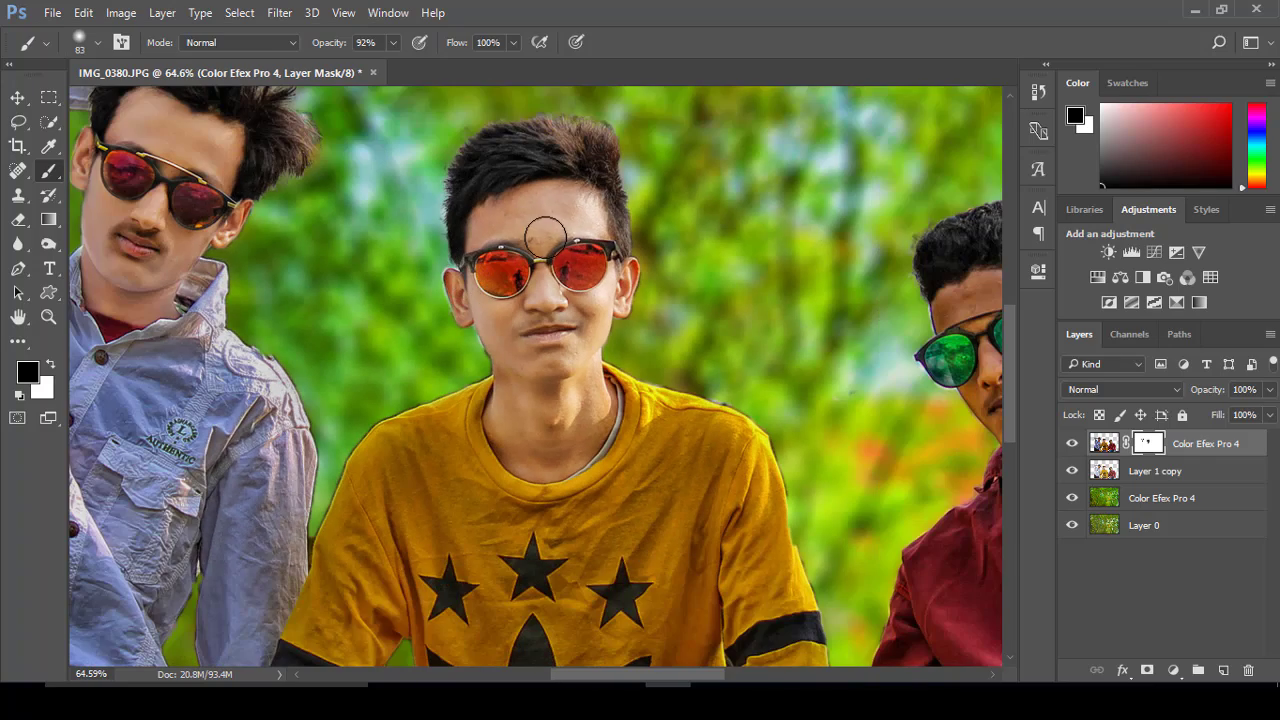
pyautogui.scroll(-3, 348, 290)
pyautogui.scroll(2, 338, 572)
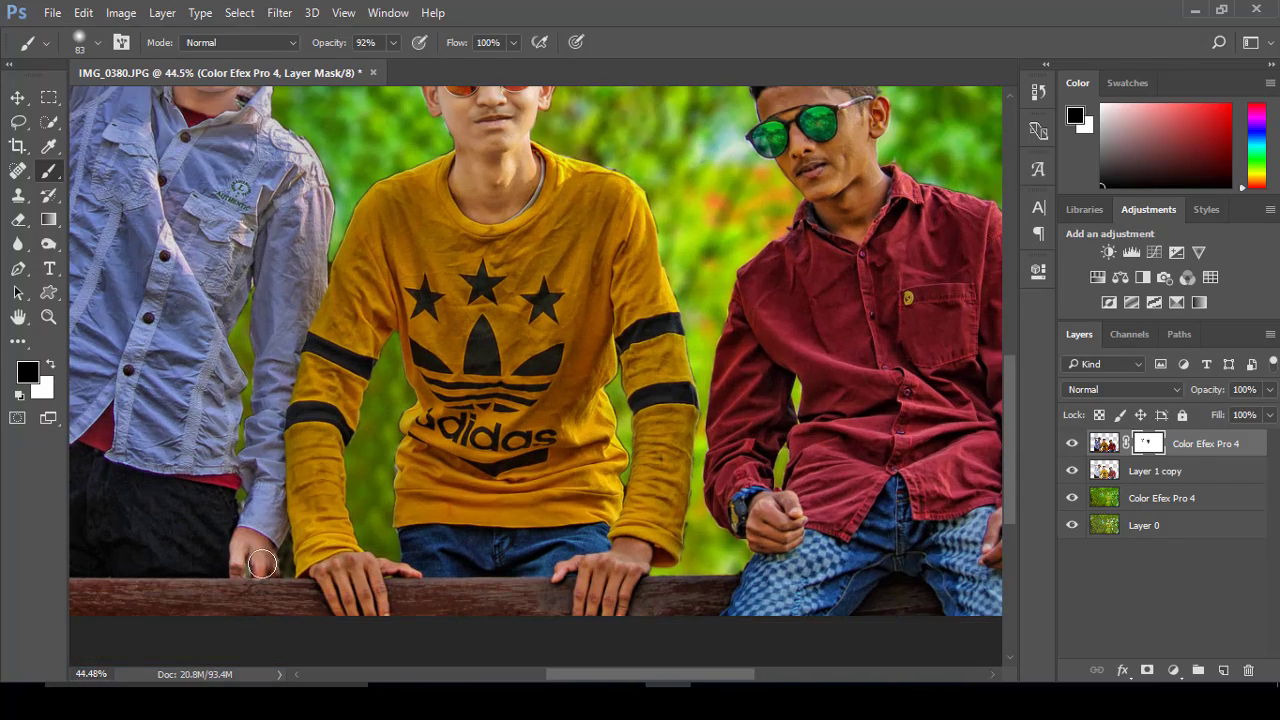
pyautogui.moveTo(365, 580); pyautogui.dragTo(400, 568)
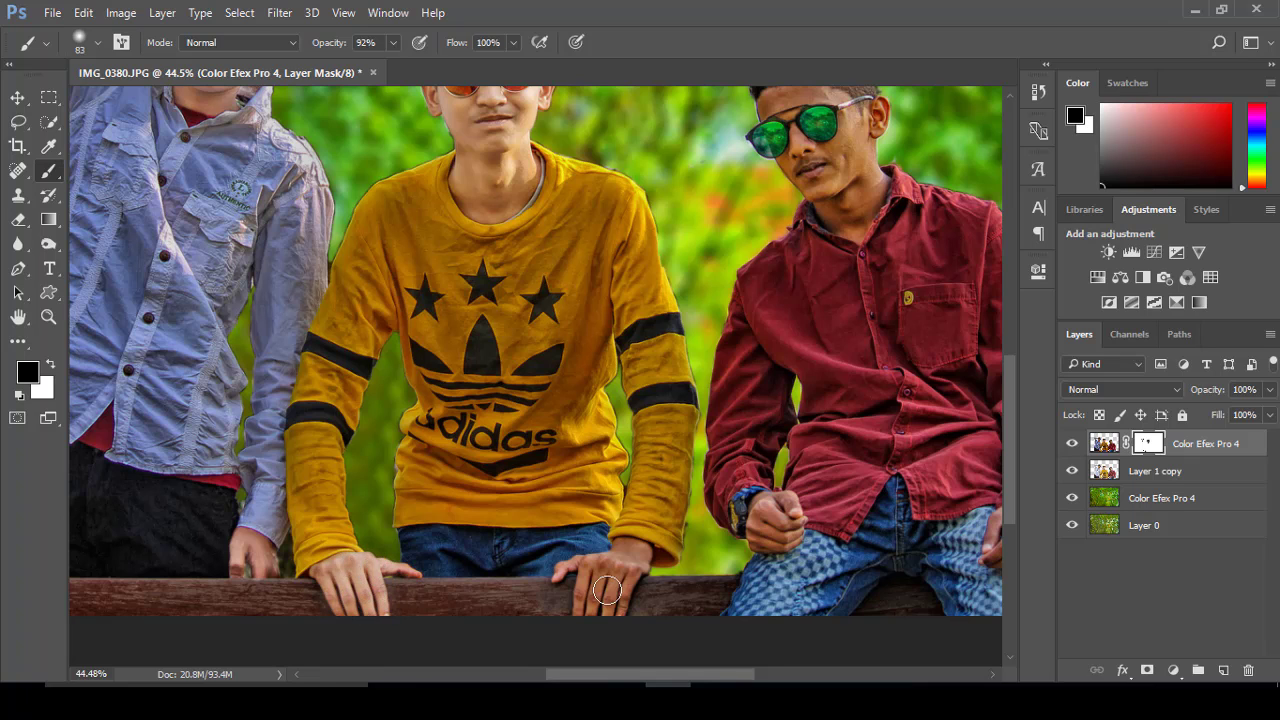
pyautogui.moveTo(600, 592)
pyautogui.mouseDown()
pyautogui.moveTo(618, 562)
pyautogui.moveTo(590, 566)
pyautogui.mouseUp()
pyautogui.moveTo(766, 508); pyautogui.dragTo(759, 536)
pyautogui.scroll(-3, 624, 492)
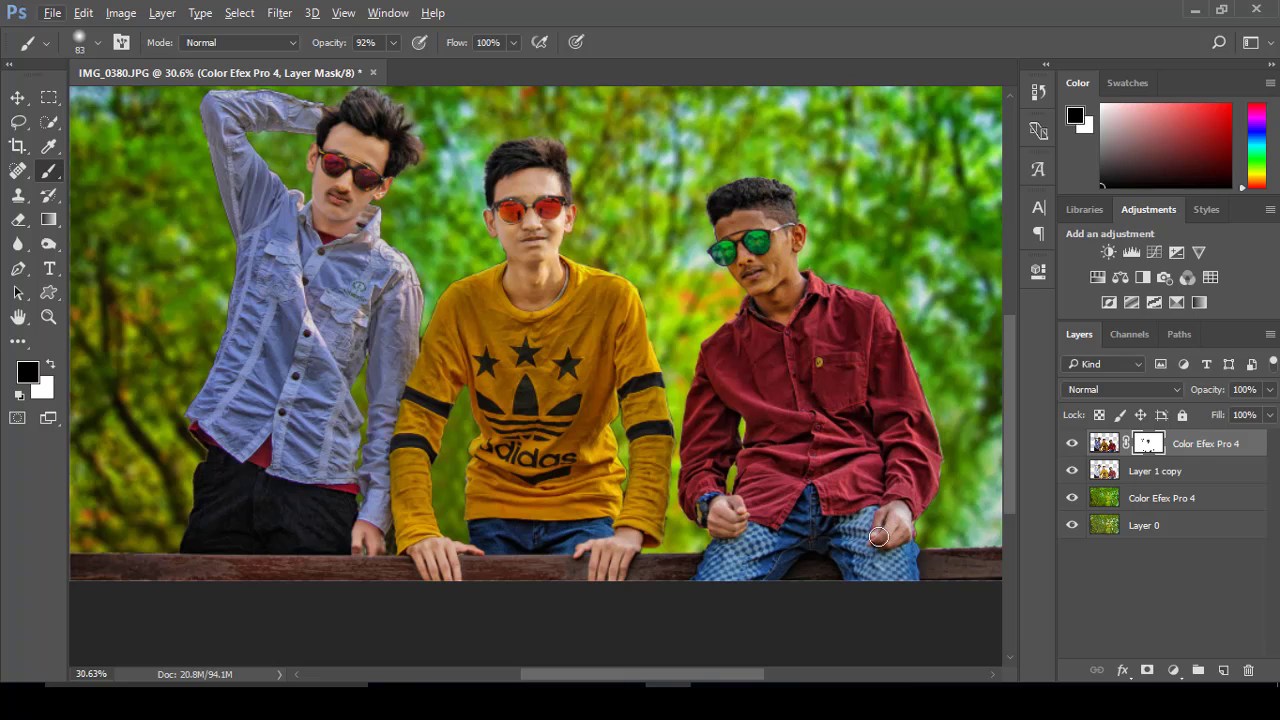
pyautogui.scroll(3, 770, 375)
pyautogui.moveTo(795, 300)
pyautogui.mouseDown()
pyautogui.moveTo(770, 262)
pyautogui.moveTo(716, 234)
pyautogui.moveTo(805, 245)
pyautogui.moveTo(800, 320)
pyautogui.moveTo(730, 290)
pyautogui.moveTo(785, 362)
pyautogui.moveTo(719, 234)
pyautogui.mouseUp()
pyautogui.moveTo(140, 205)
pyautogui.mouseDown()
pyautogui.moveTo(165, 100)
pyautogui.moveTo(200, 145)
pyautogui.mouseUp()
# Paint white to restore the effect on the green sunglasses lenses, then lower brush opacity to 6%
pyautogui.press('x')
pyautogui.scroll(2, 140, 163)
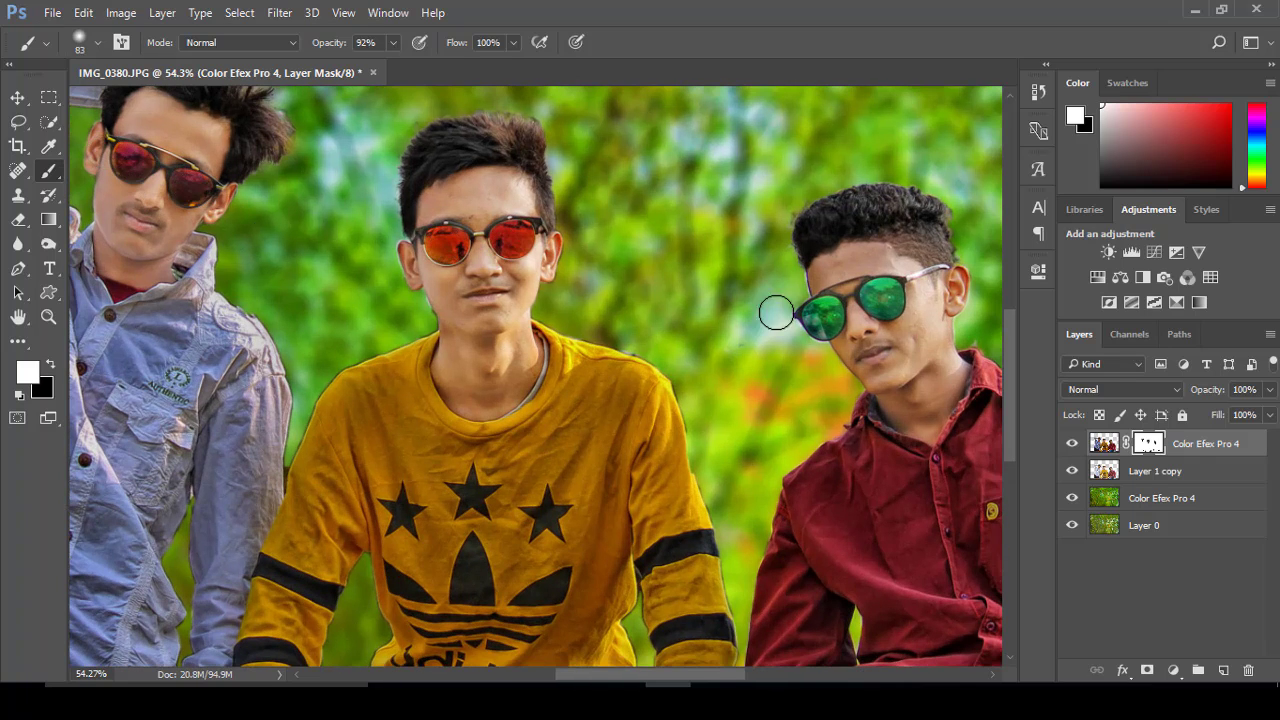
pyautogui.moveTo(855, 302); pyautogui.dragTo(894, 295)
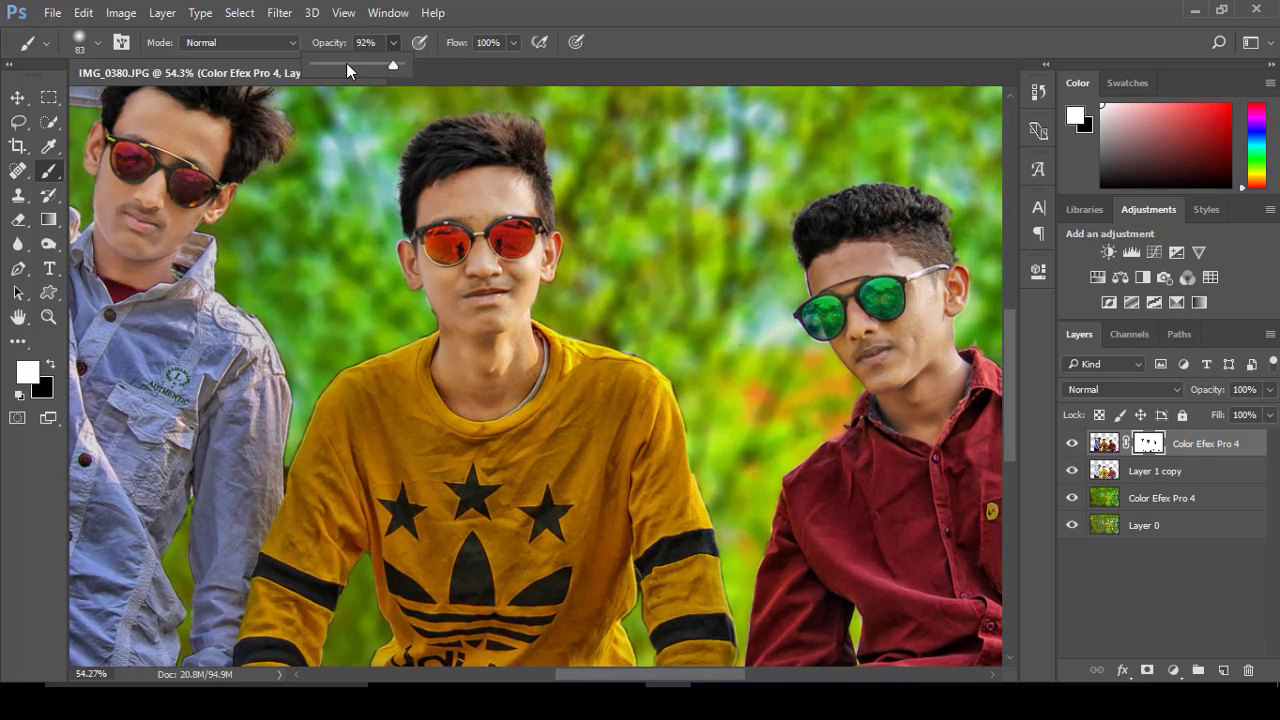
pyautogui.click(170, 224)
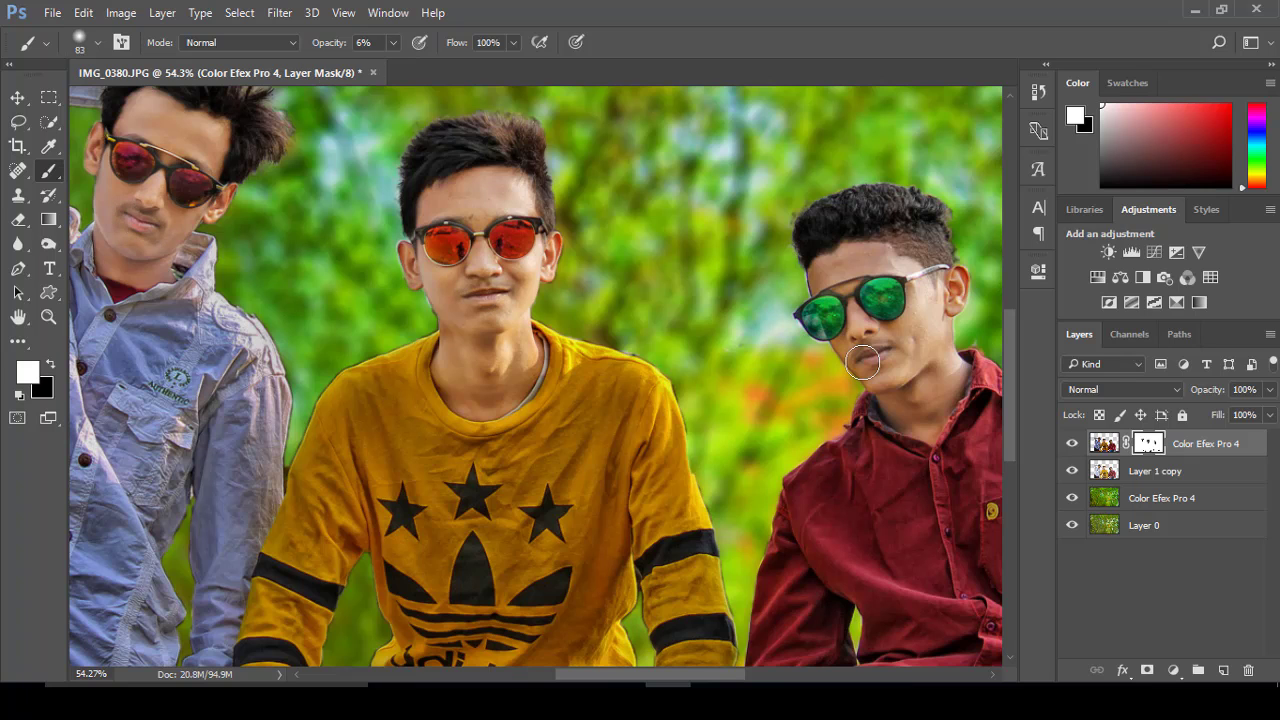
pyautogui.scroll(-2, 190, 260)
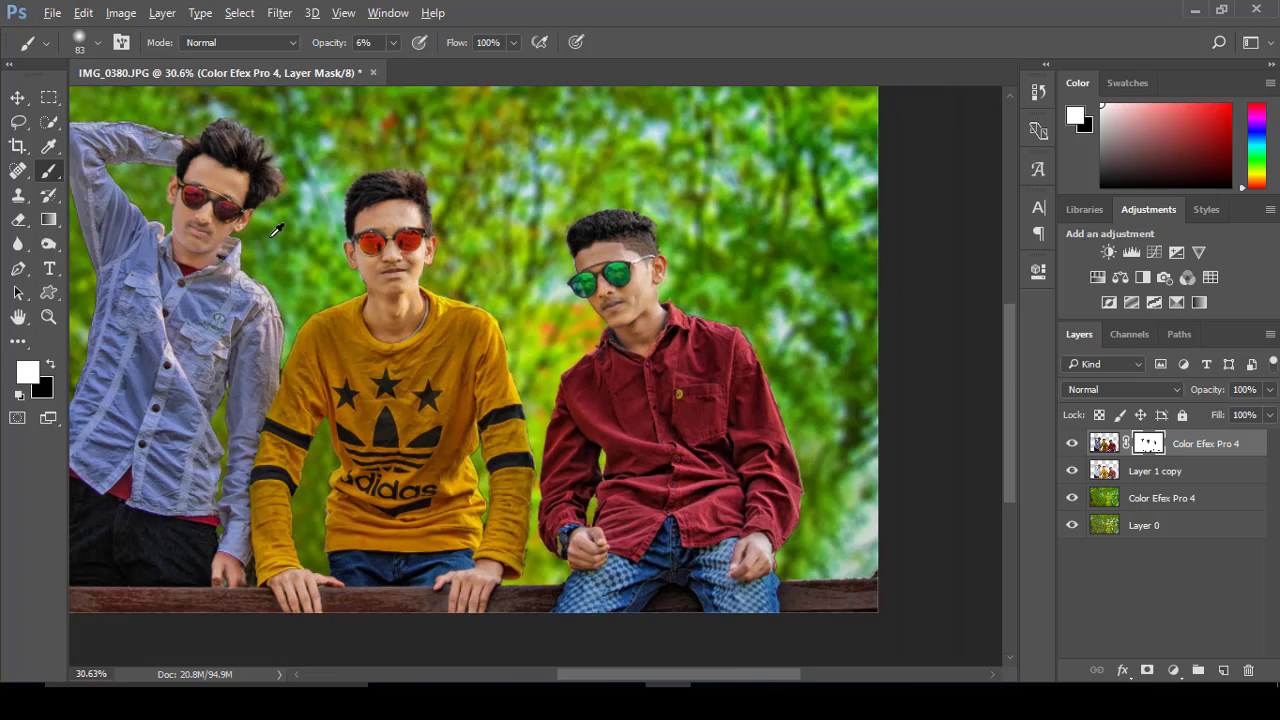
pyautogui.scroll(-2, 190, 260)
pyautogui.scroll(2, 535, 375)
pyautogui.scroll(-1, 535, 375)
# Darken Layer 1 copy with Levels, setting the black point near 30 and midtones to 1.16
pyautogui.click(1100, 470)
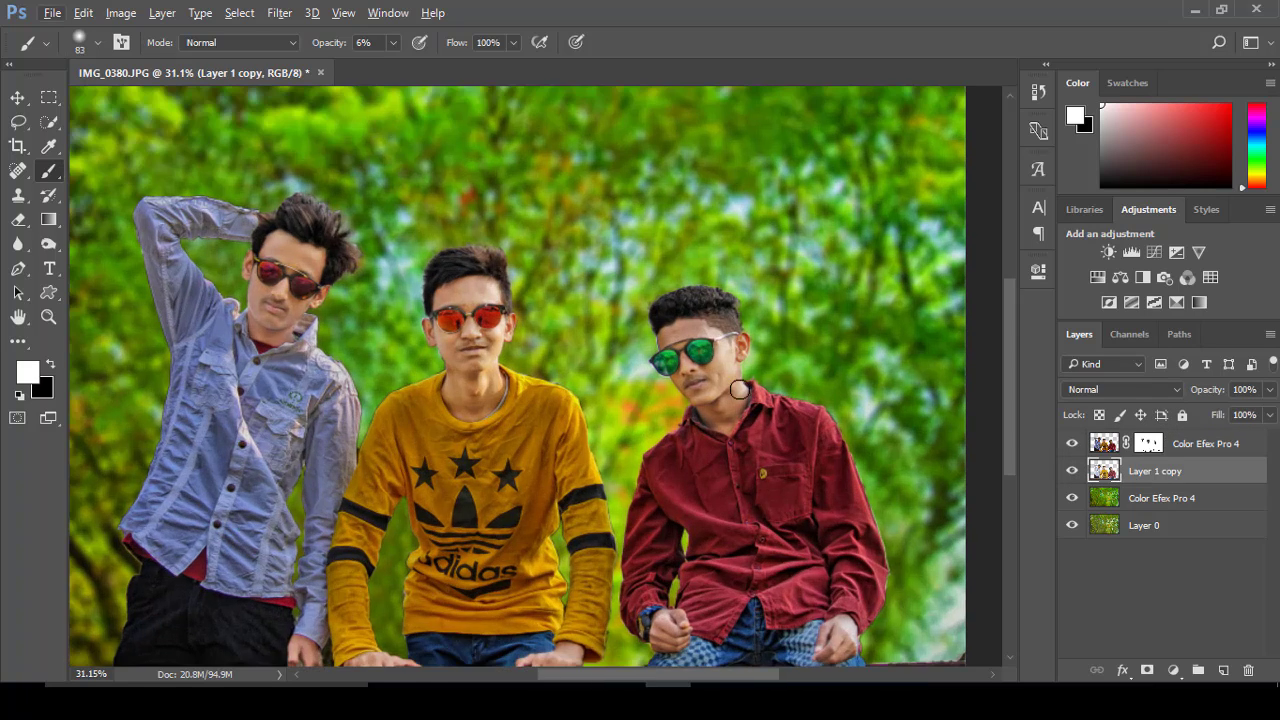
pyautogui.scroll(1, 535, 375)
pyautogui.click(120, 12)
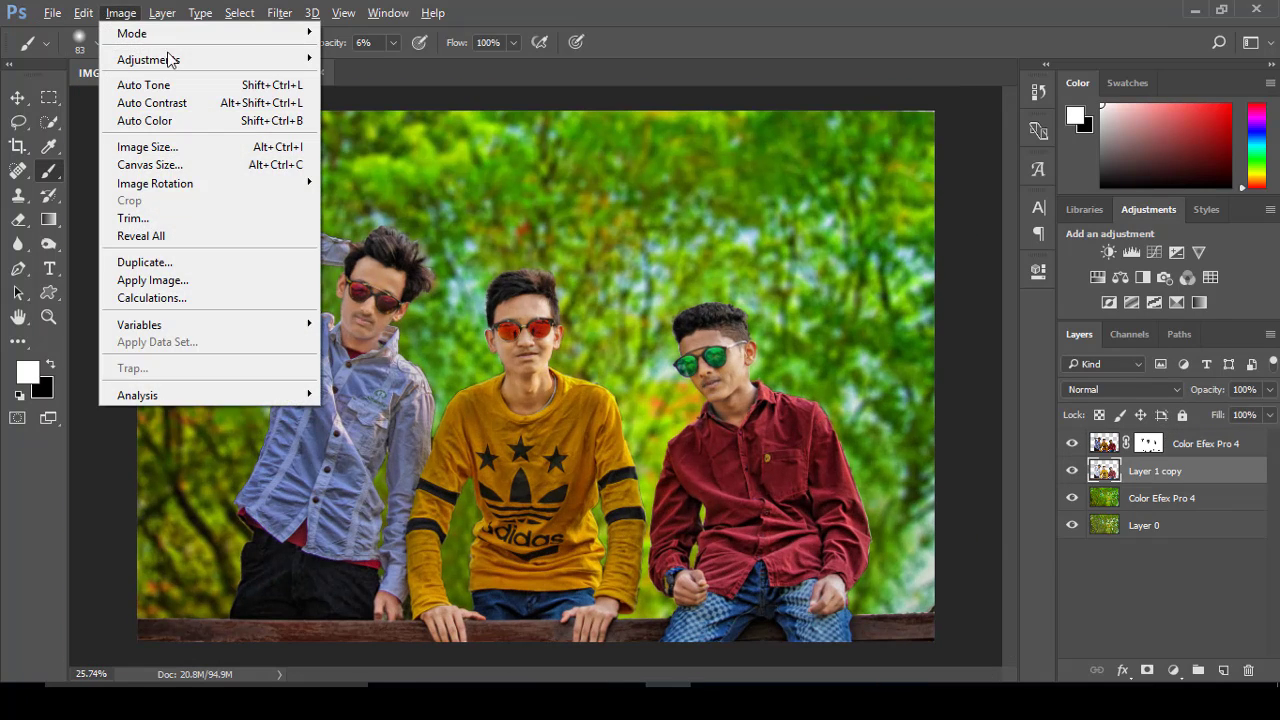
pyautogui.click(360, 78)
pyautogui.moveTo(857, 421)
pyautogui.mouseDown()
pyautogui.moveTo(878, 421)
pyautogui.moveTo(860, 426)
pyautogui.mouseUp()
pyautogui.moveTo(972, 421); pyautogui.dragTo(958, 421)
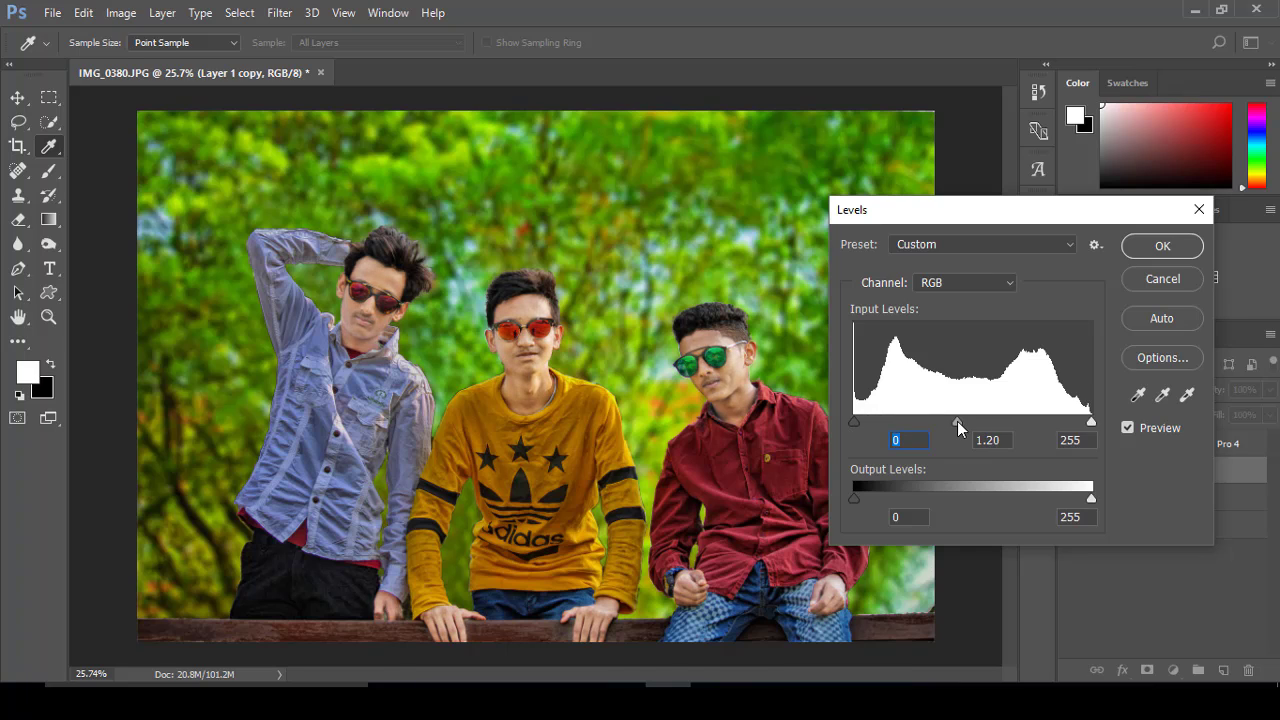
pyautogui.moveTo(854, 421); pyautogui.dragTo(880, 422)
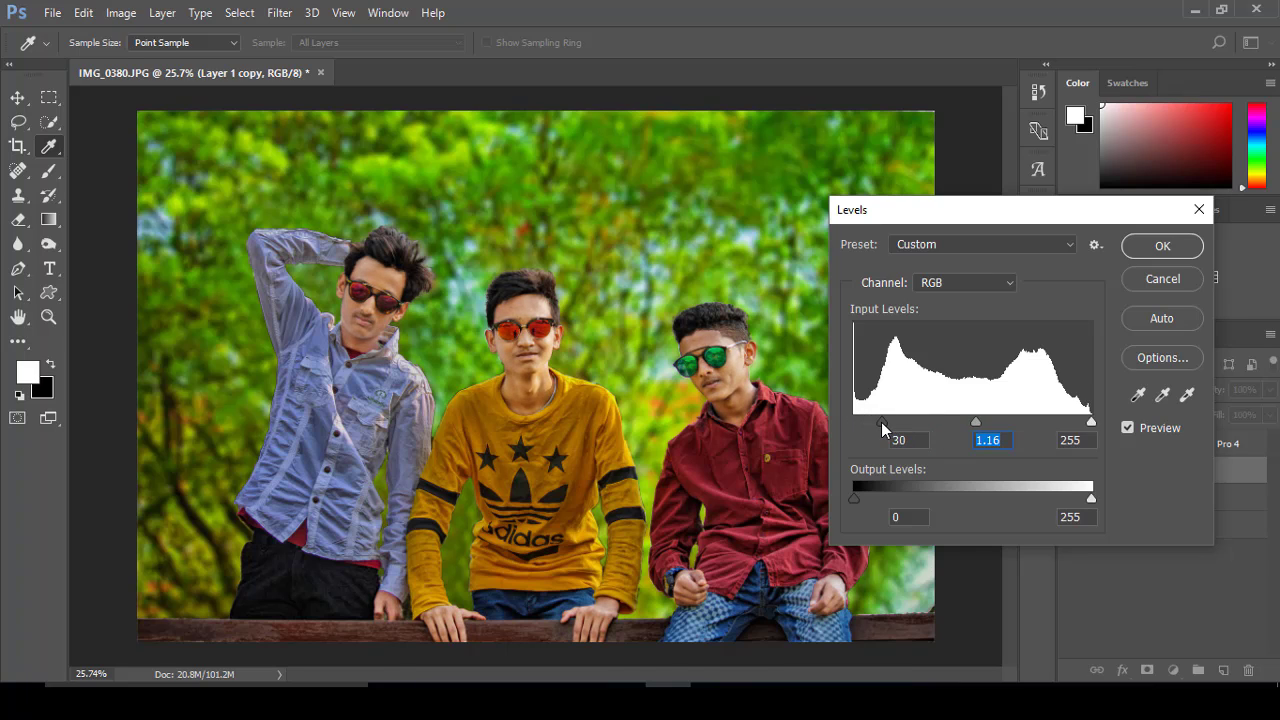
pyautogui.click(1162, 245)
# Merge all visible layers into a single Color Efex Pro 4 layer
pyautogui.press('b')
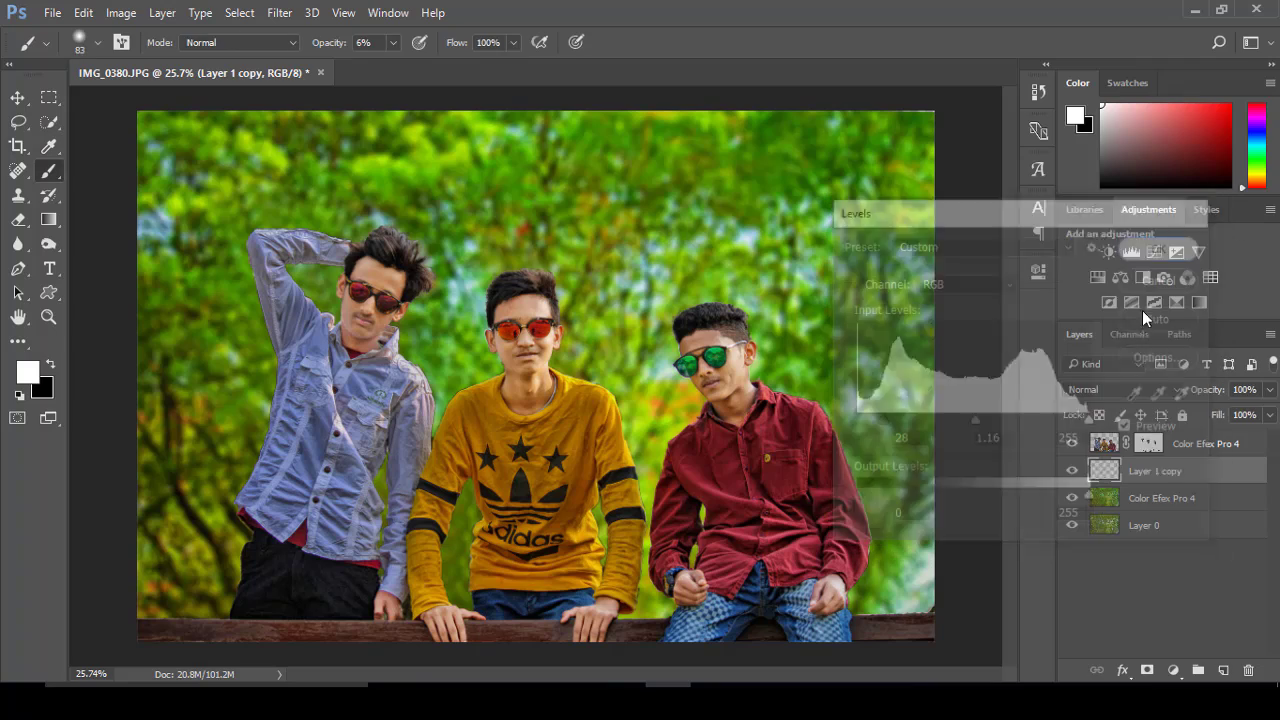
pyautogui.scroll(-2, 697, 357)
pyautogui.scroll(3, 697, 357)
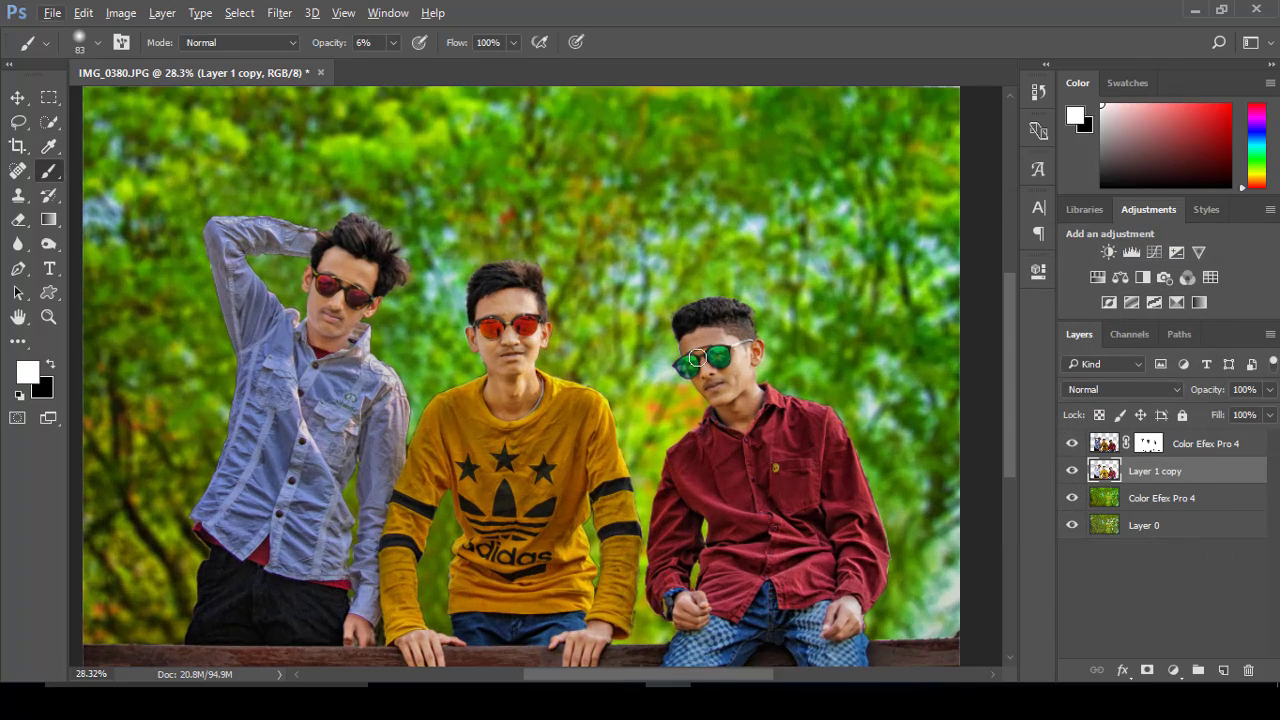
pyautogui.rightClick(1165, 500)
pyautogui.click(814, 651)
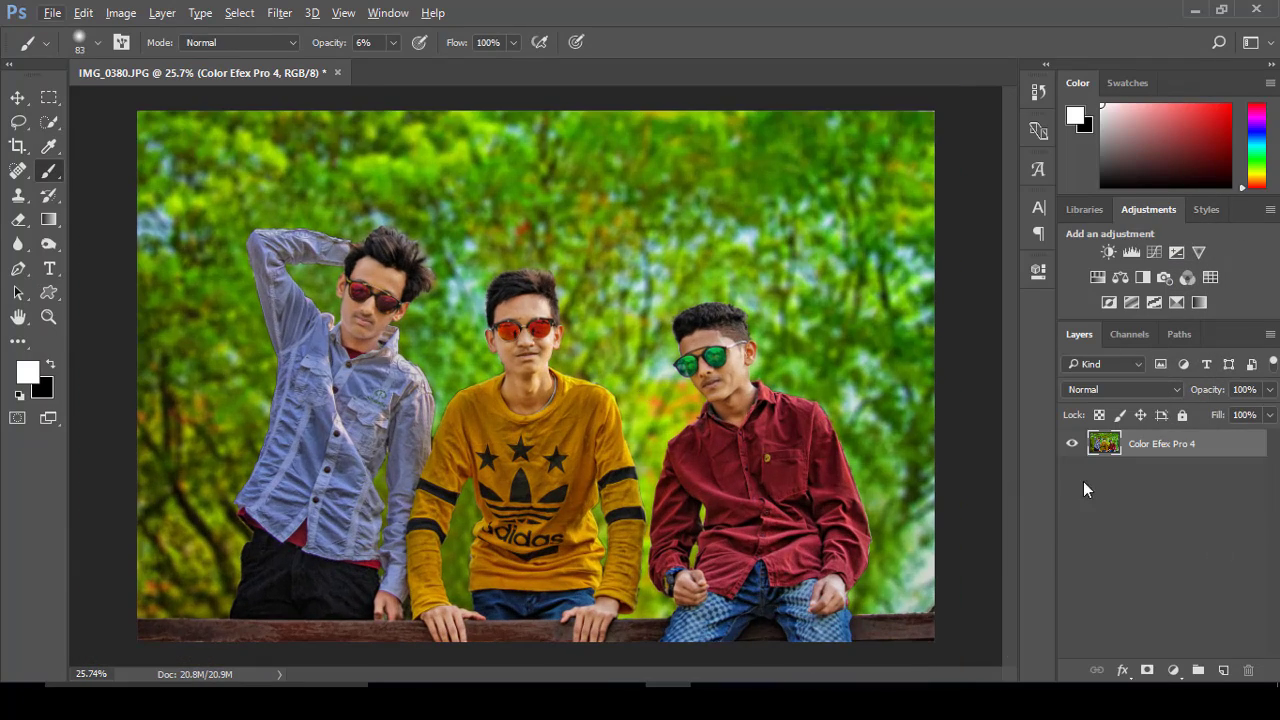
# In the Camera Raw Filter, set Shadows +40, Clarity +36, Vibrance +22 and Contrast +15
pyautogui.click(279, 13)
pyautogui.click(305, 128)
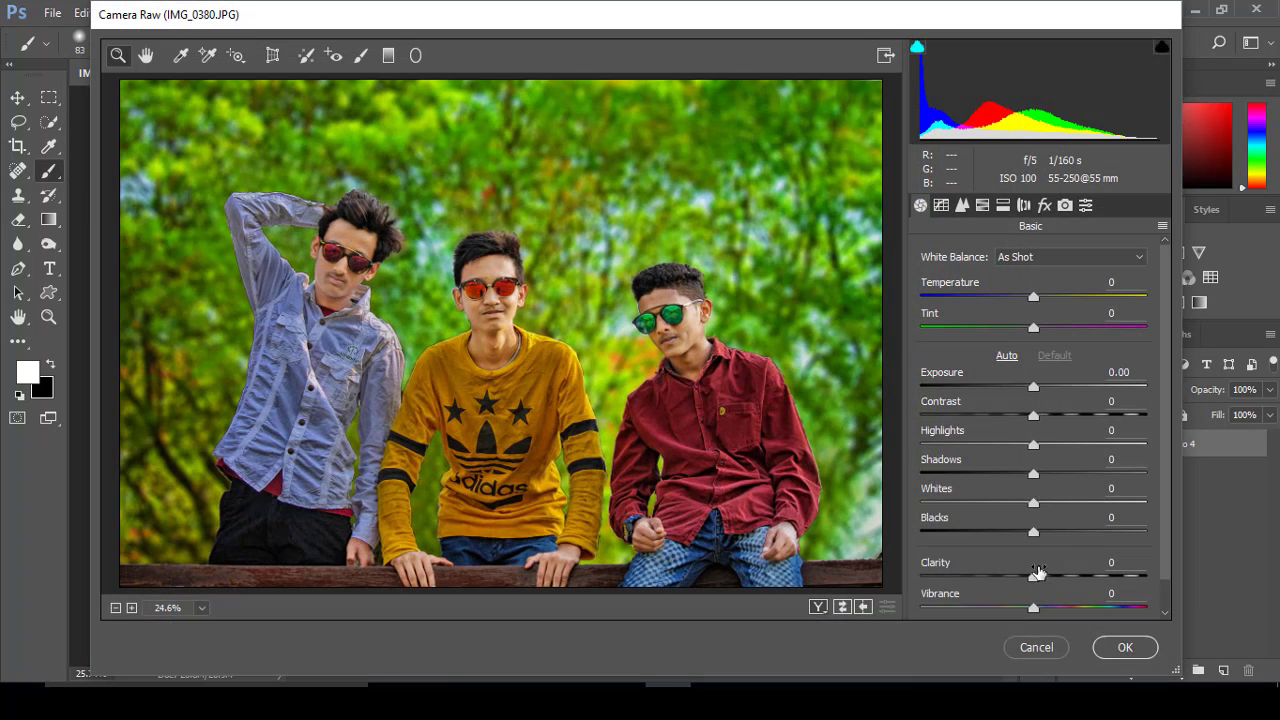
pyautogui.moveTo(1033, 473); pyautogui.dragTo(1082, 473)
pyautogui.moveTo(1033, 577); pyautogui.dragTo(1090, 577)
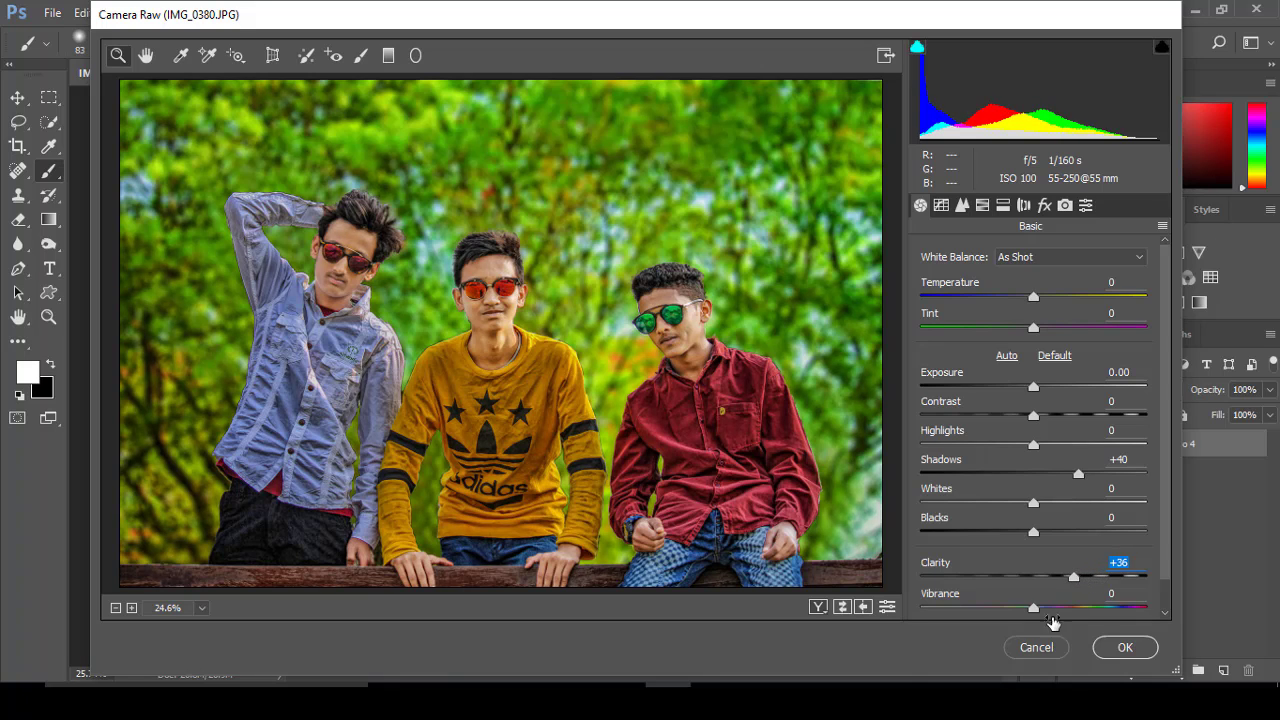
pyautogui.moveTo(1034, 607); pyautogui.dragTo(1067, 607)
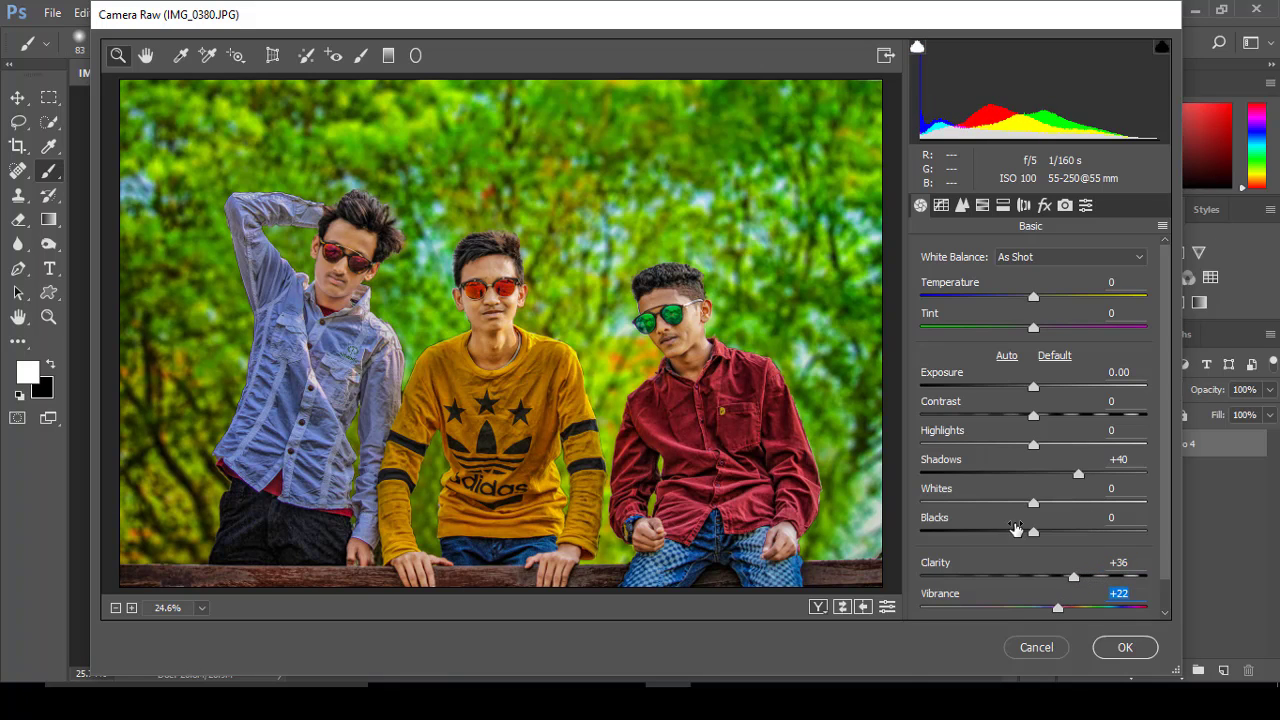
pyautogui.moveTo(1033, 415); pyautogui.dragTo(1045, 416)
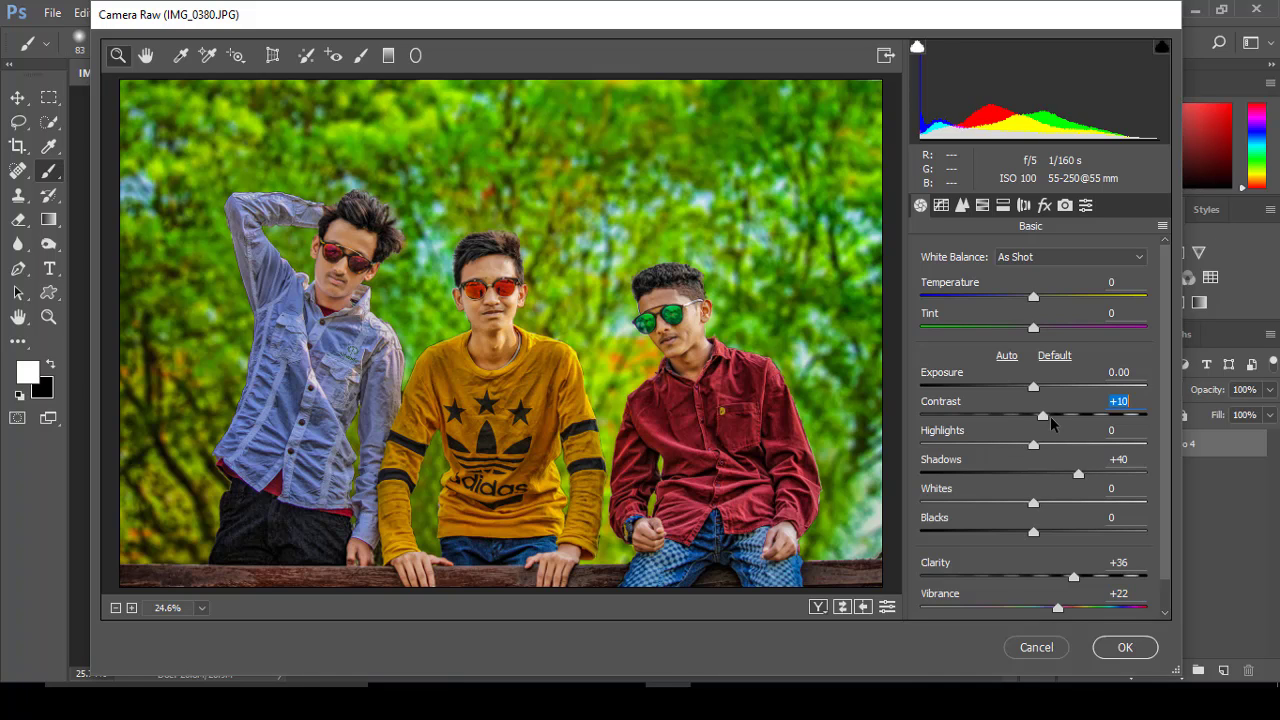
# Bring up Camera Raw's Detail sharpening and noise reduction settings
pyautogui.scroll(1, 353, 287)
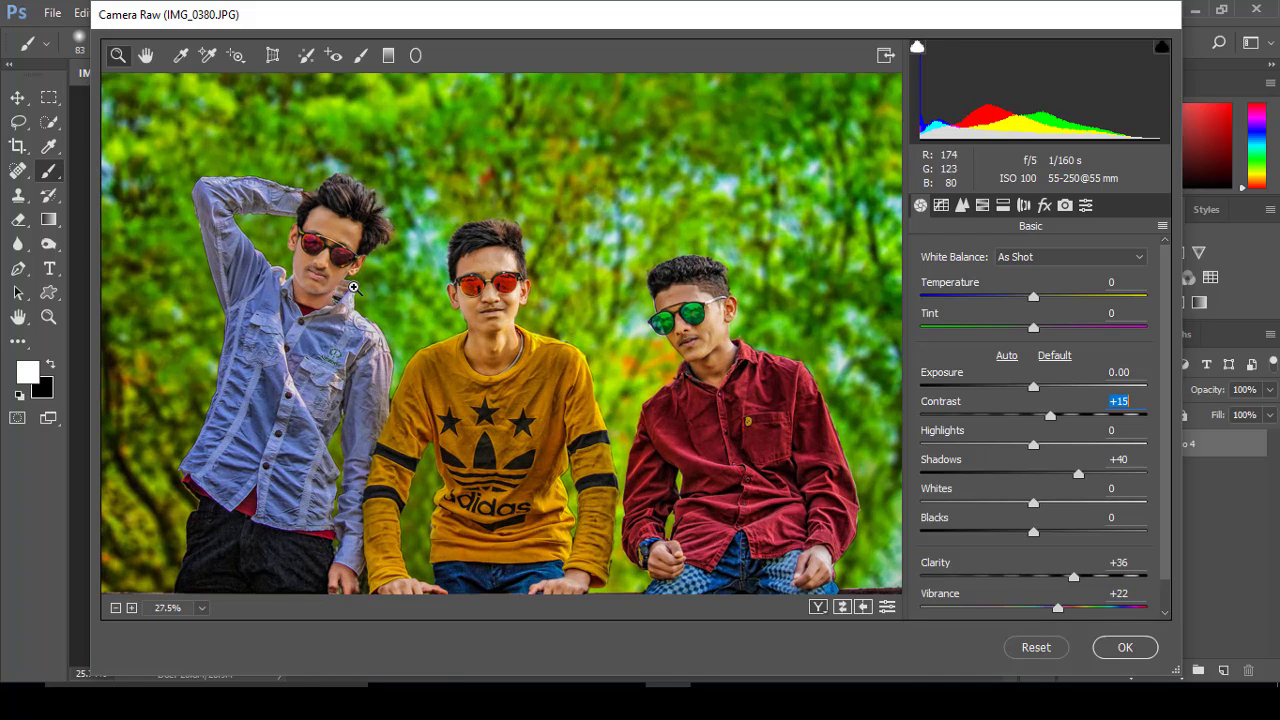
pyautogui.scroll(1, 454, 302)
pyautogui.scroll(-2, 592, 317)
pyautogui.scroll(2, 597, 319)
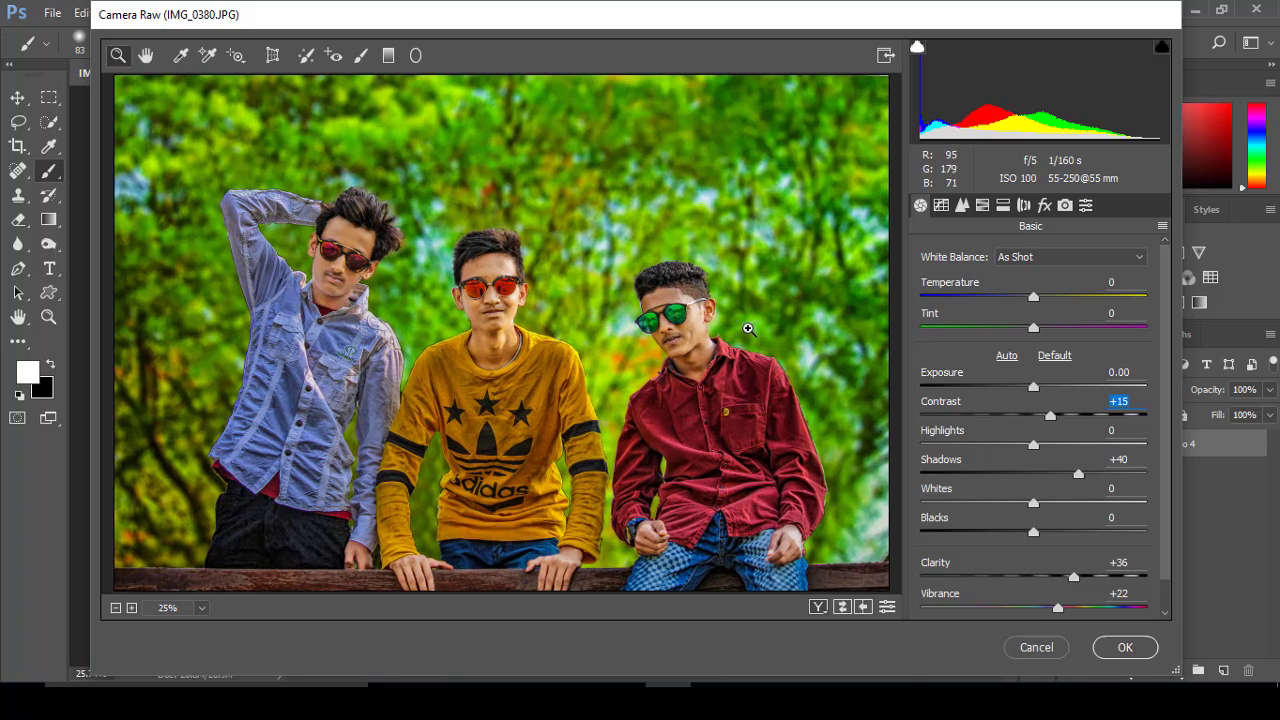
pyautogui.scroll(-1, 597, 319)
pyautogui.click(962, 205)
pyautogui.click(958, 281)
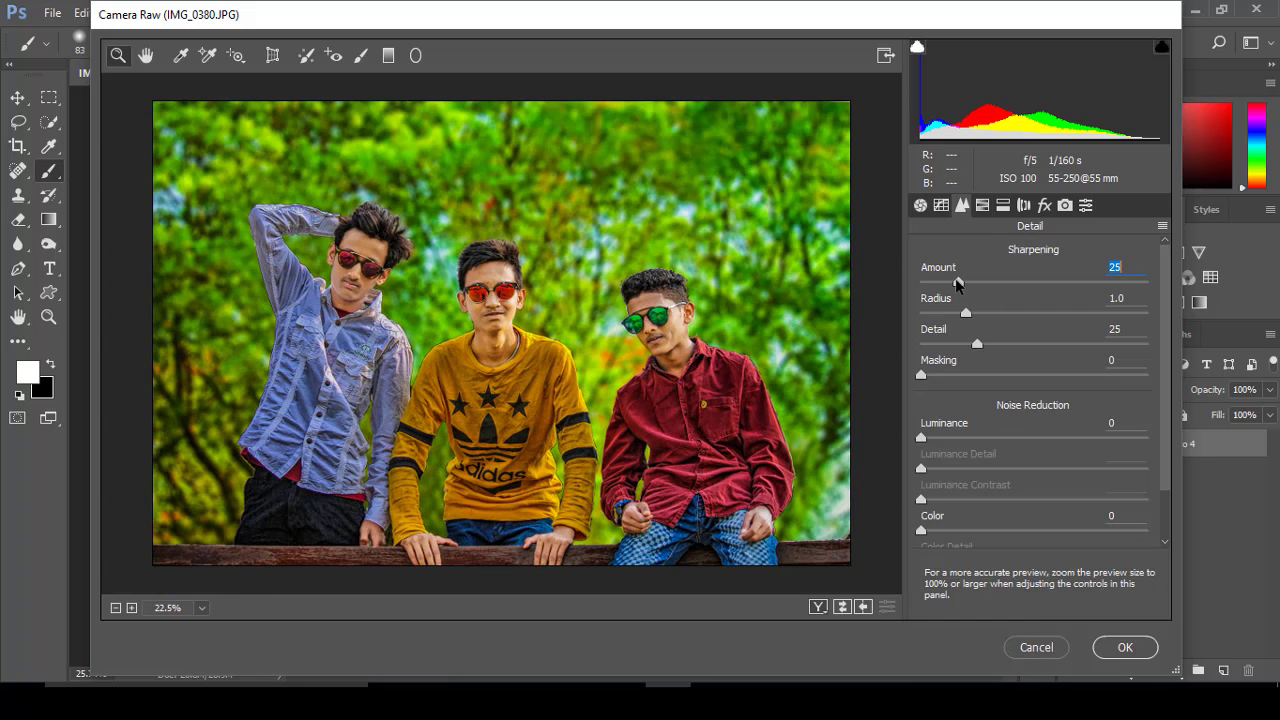
# Add a slight -8 post-crop vignette and brighten the orange skin-tone luminance
pyautogui.click(1043, 205)
pyautogui.moveTo(1033, 514); pyautogui.dragTo(1025, 518)
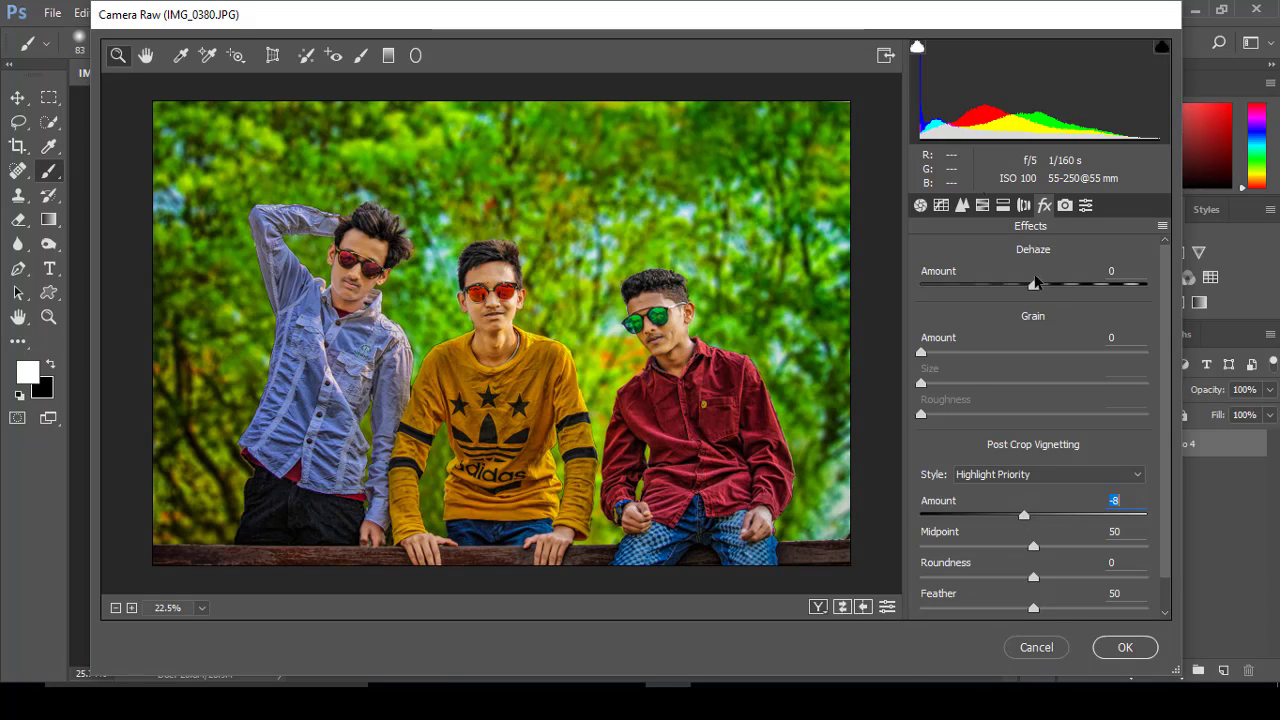
pyautogui.click(982, 205)
pyautogui.click(1061, 284)
pyautogui.moveTo(1039, 383)
pyautogui.mouseDown()
pyautogui.moveTo(1082, 384)
pyautogui.moveTo(1080, 352)
pyautogui.mouseUp()
# Set HSL saturation Reds +37, Greens +39 and Blues -100 so the shirt turns grey
pyautogui.click(988, 284)
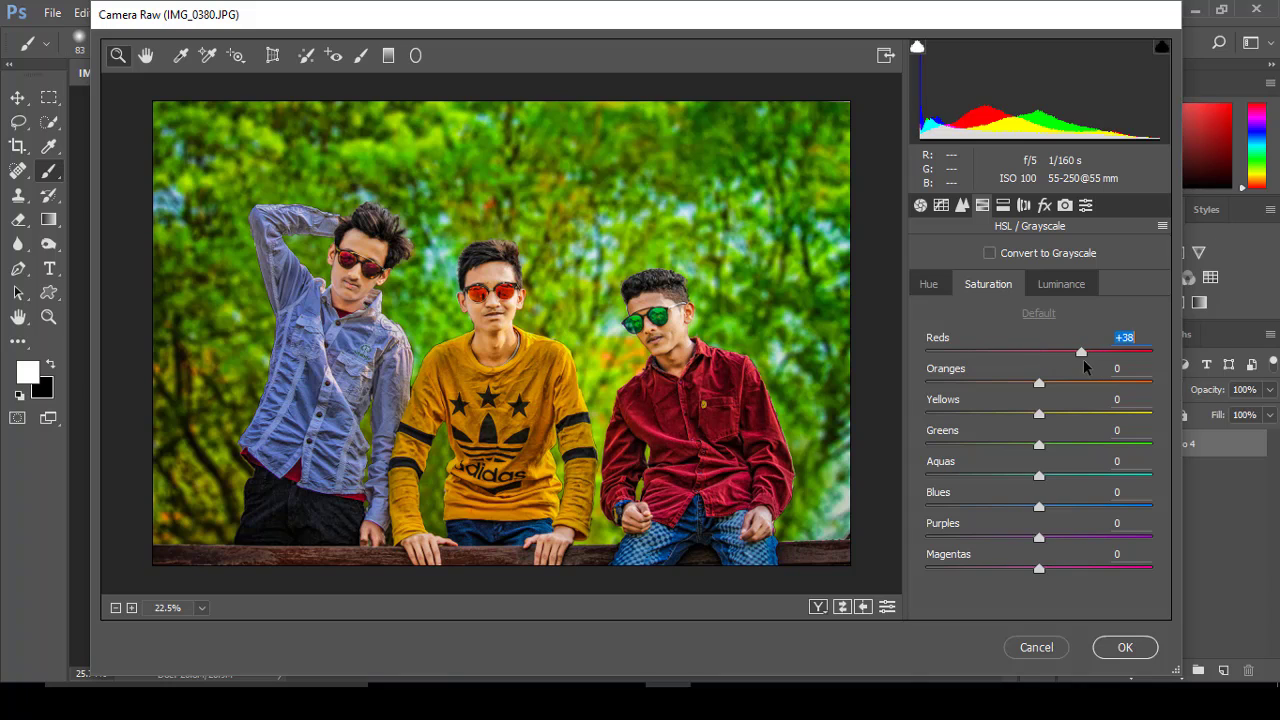
pyautogui.moveTo(1039, 445); pyautogui.dragTo(1126, 445)
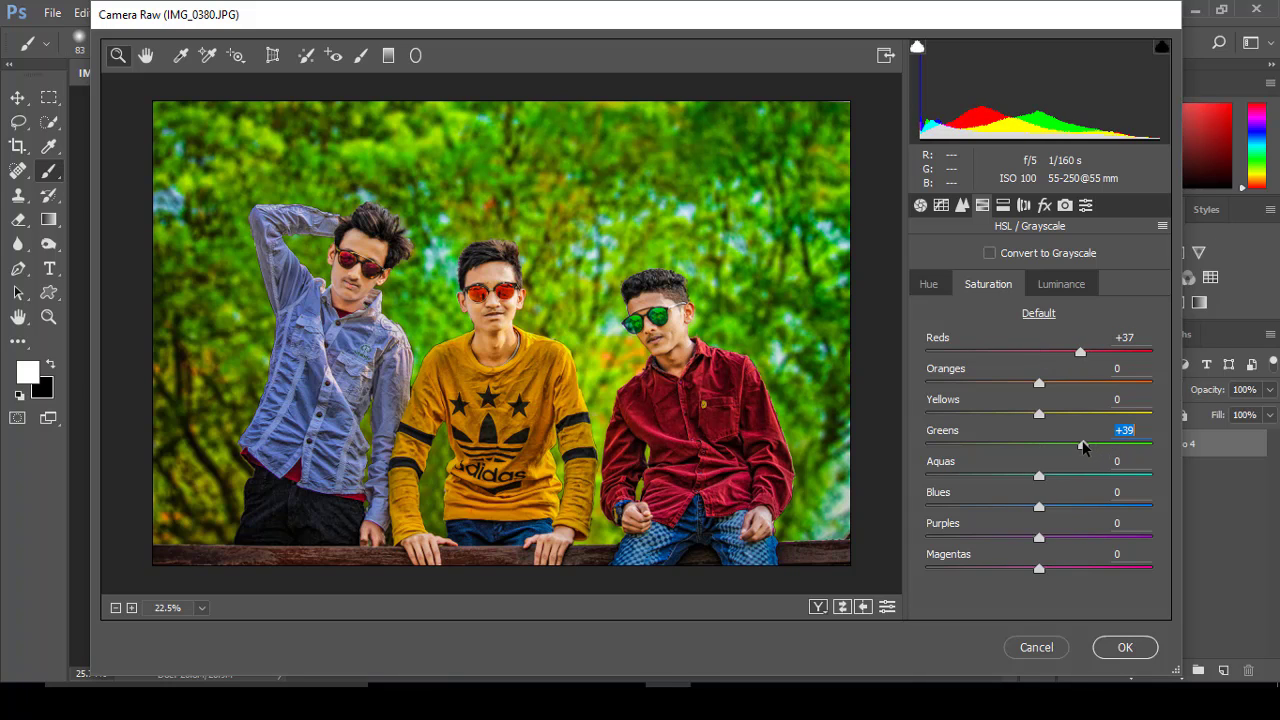
pyautogui.scroll(2, 622, 360)
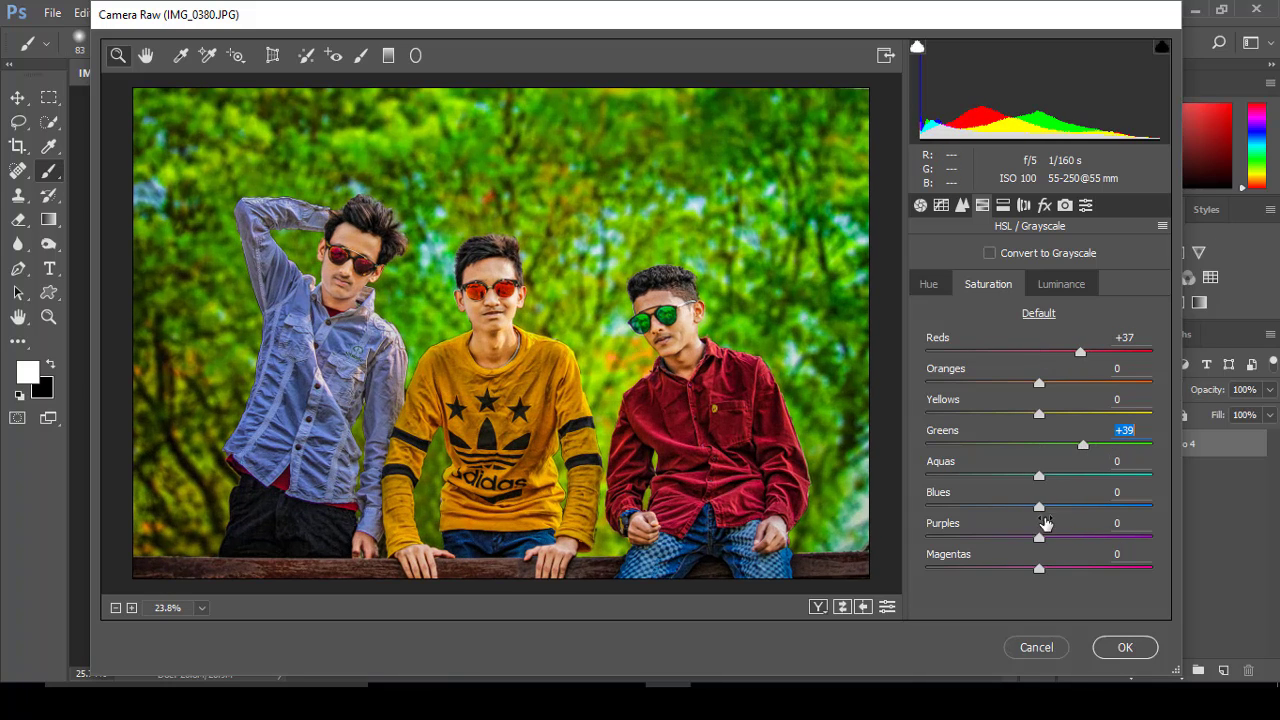
pyautogui.moveTo(1039, 507)
pyautogui.mouseDown()
pyautogui.moveTo(1100, 503)
pyautogui.moveTo(914, 530)
pyautogui.mouseUp()
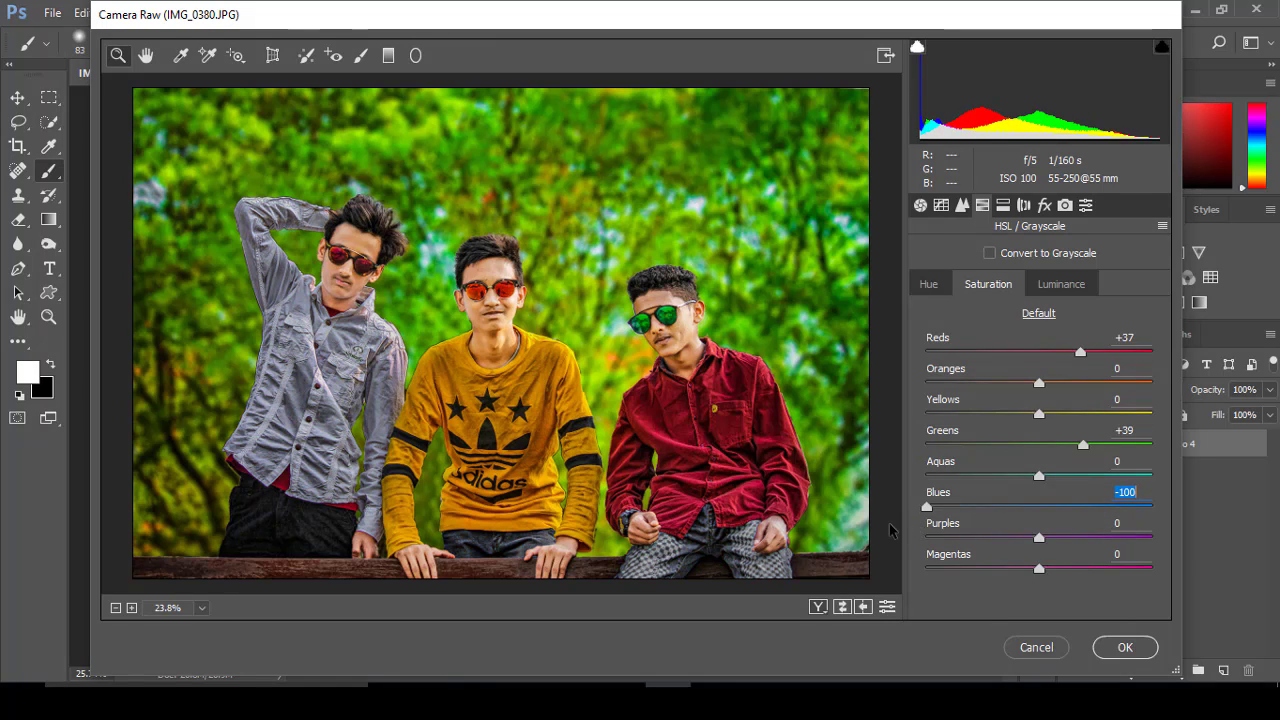
pyautogui.moveTo(1039, 538)
pyautogui.mouseDown()
pyautogui.moveTo(1119, 538)
pyautogui.moveTo(885, 555)
pyautogui.mouseUp()
pyautogui.doubleClick(978, 539)
pyautogui.moveTo(1039, 568); pyautogui.dragTo(1108, 570)
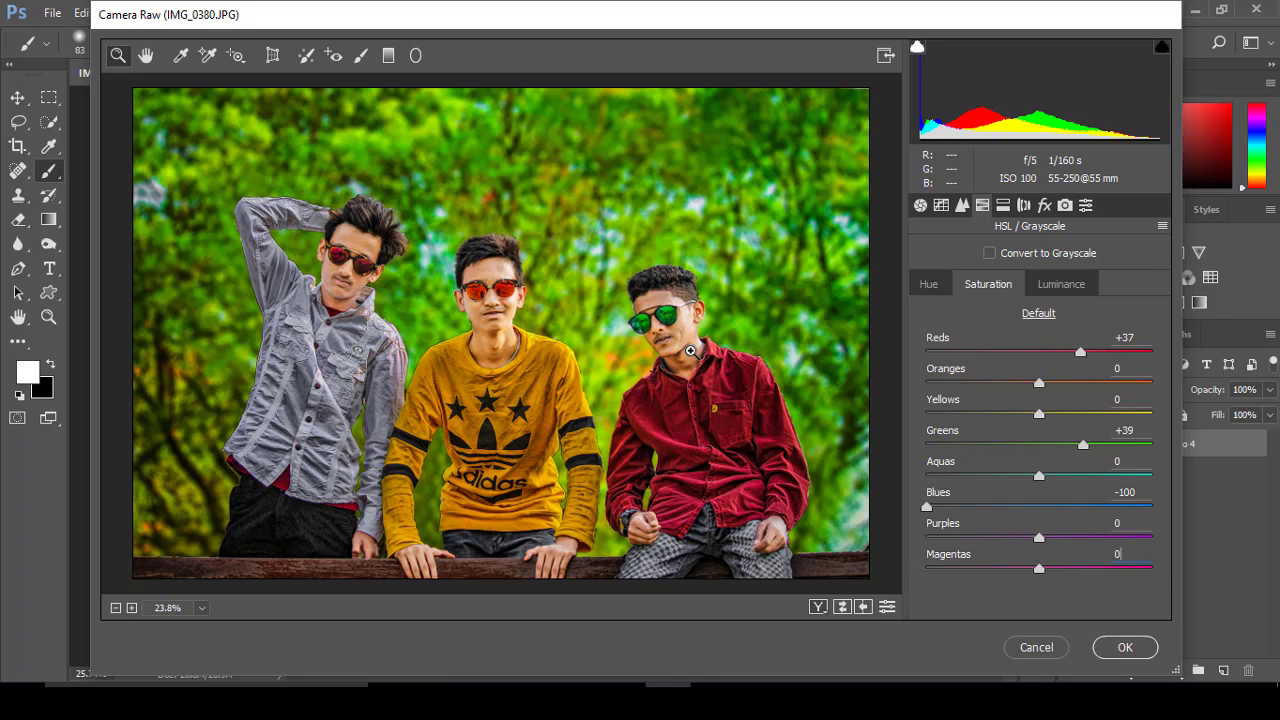
pyautogui.moveTo(690, 350); pyautogui.dragTo(477, 344)
# Apply the Camera Raw grade and add a new empty layer above the image
pyautogui.press('Return')
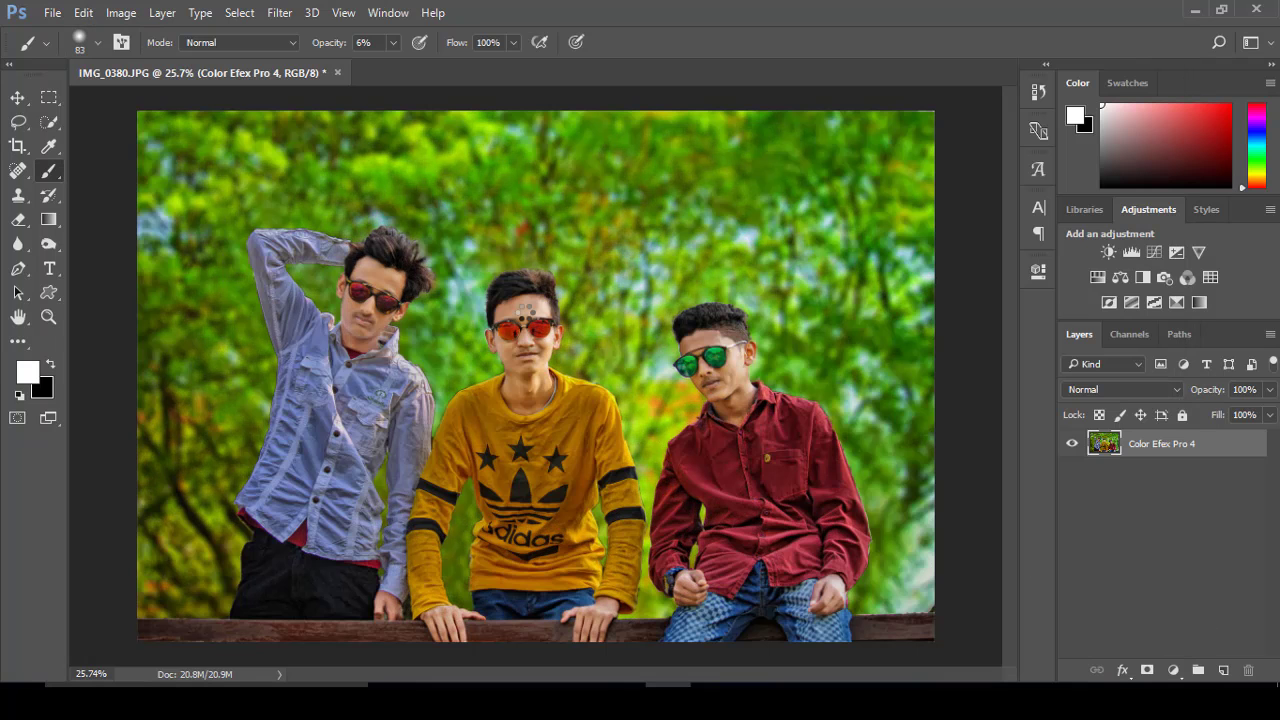
pyautogui.scroll(1, 372, 292)
pyautogui.scroll(1, 390, 305)
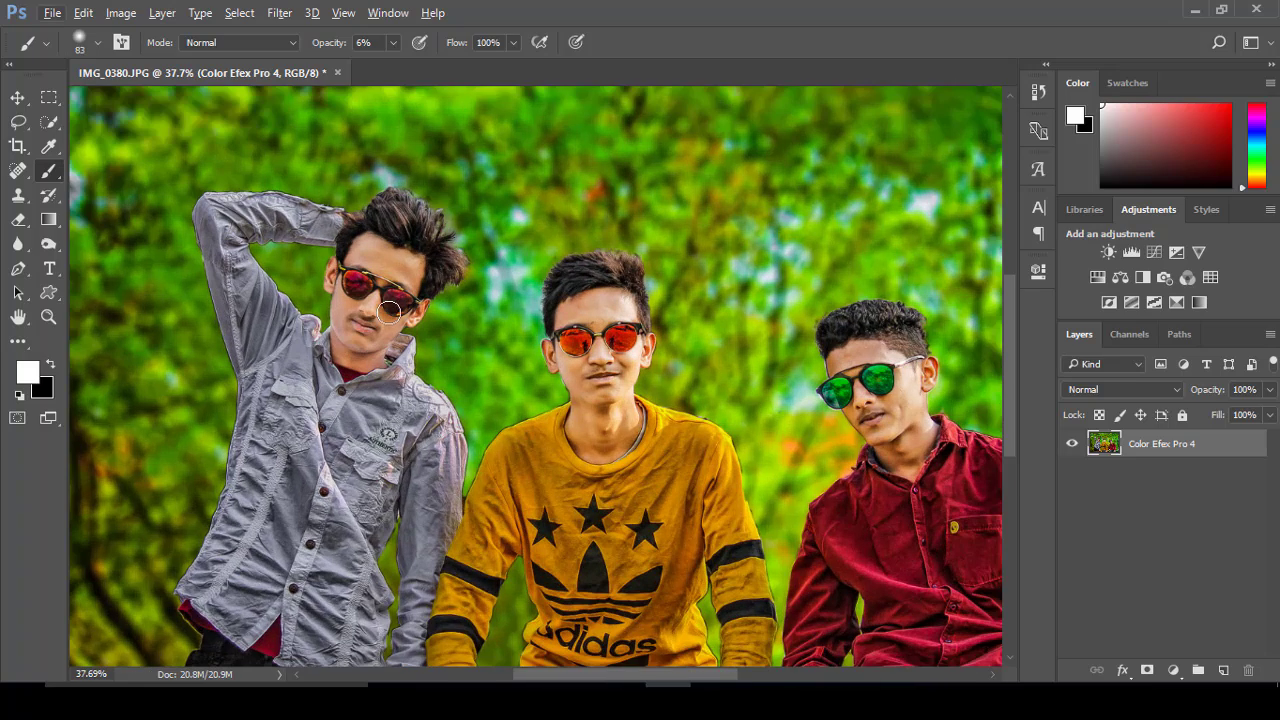
pyautogui.scroll(1, 438, 326)
pyautogui.click(1223, 670)
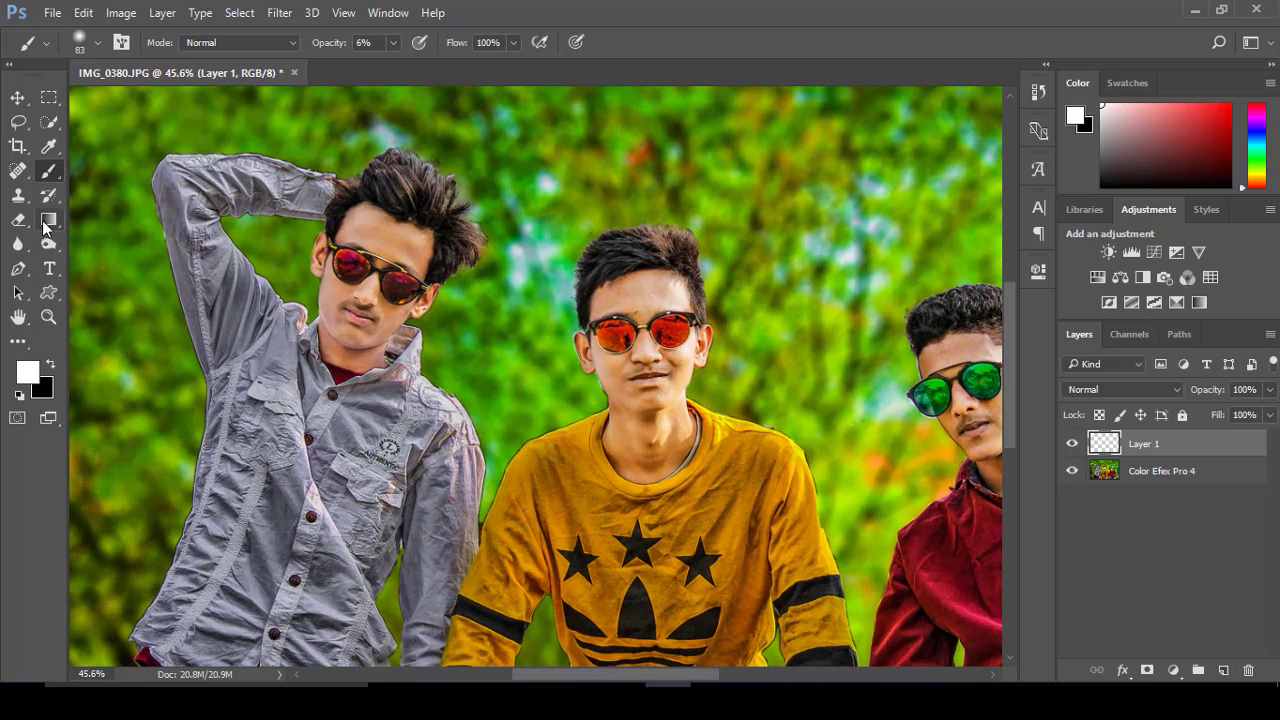
# Sample a skin tone from the boys' faces as the painting colour
pyautogui.scroll(2, 370, 300)
pyautogui.scroll(1, 387, 294)
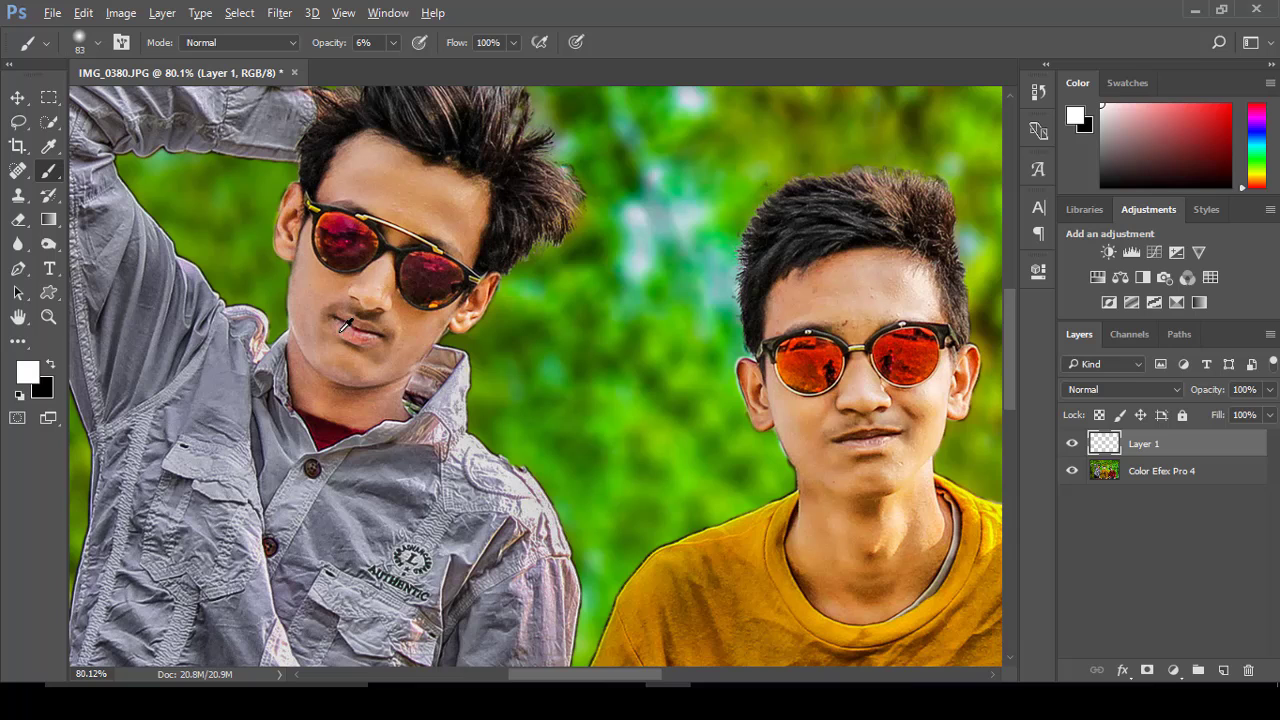
pyautogui.keyDown('alt'); pyautogui.click(800, 404); pyautogui.keyUp('alt')
pyautogui.scroll(1, 408, 172)
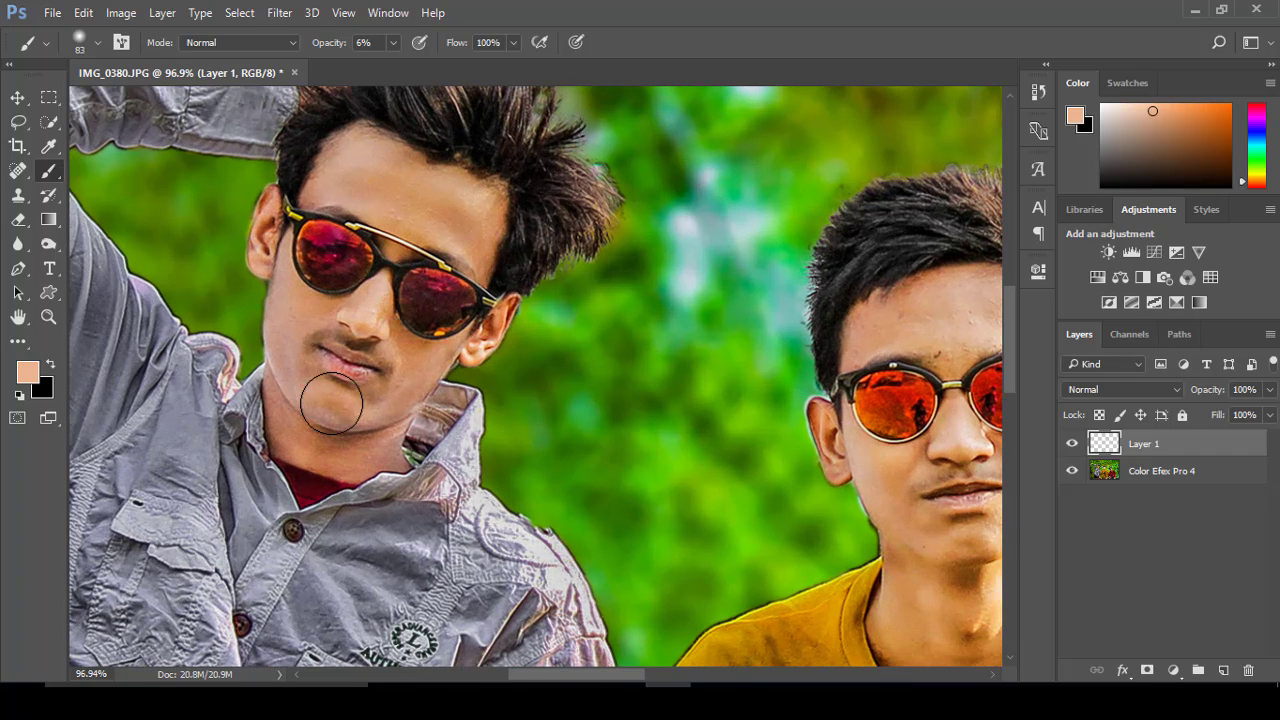
pyautogui.keyDown('alt'); pyautogui.click(304, 377); pyautogui.keyUp('alt')
pyautogui.click(27, 372)
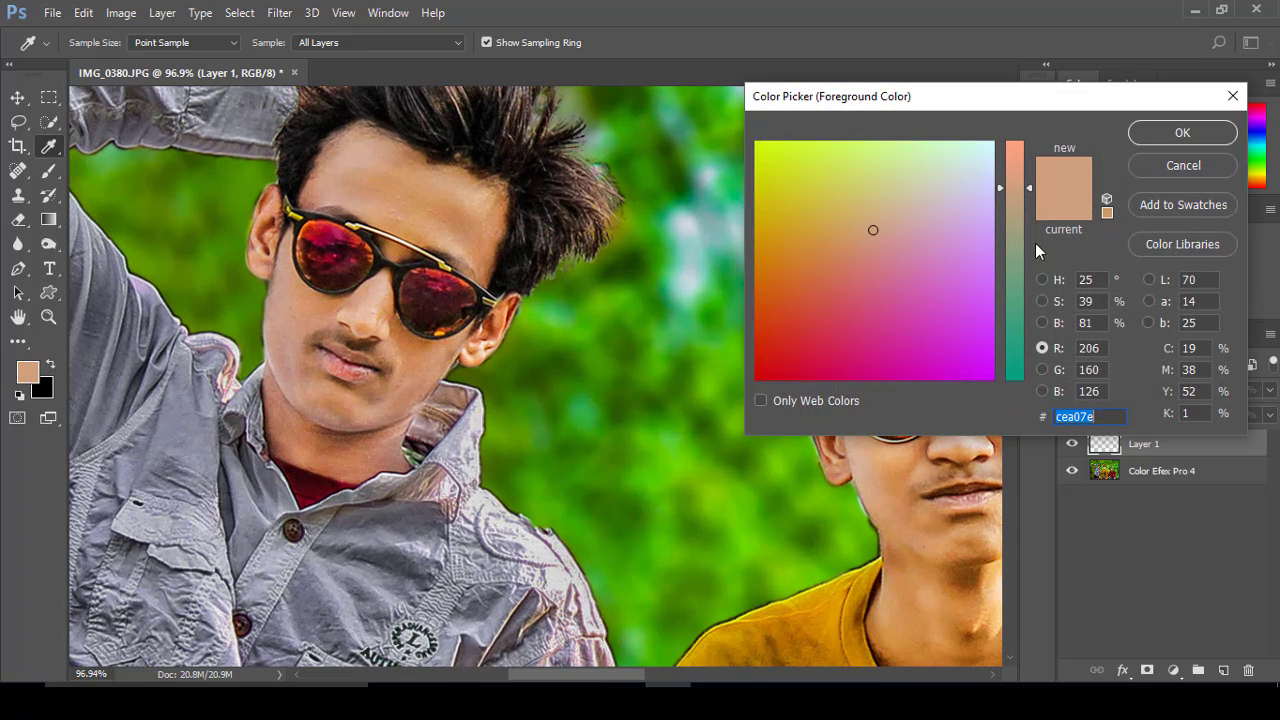
pyautogui.press('Return')
# Switch to the Brush with a lighter sampled face tone at 14% opacity
pyautogui.press('b')
pyautogui.keyDown('alt'); pyautogui.click(978, 435); pyautogui.keyUp('alt')
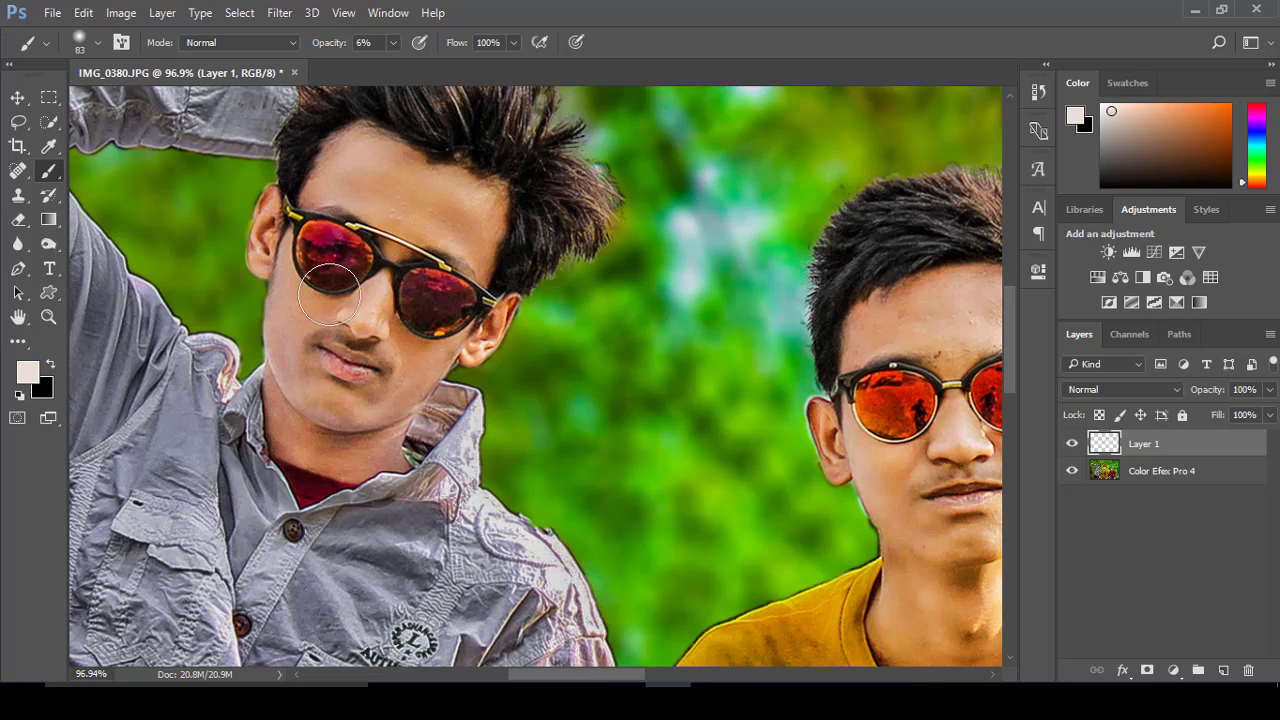
pyautogui.scroll(1, 329, 295)
pyautogui.scroll(-1, 220, 192)
pyautogui.scroll(-1, 100, 185)
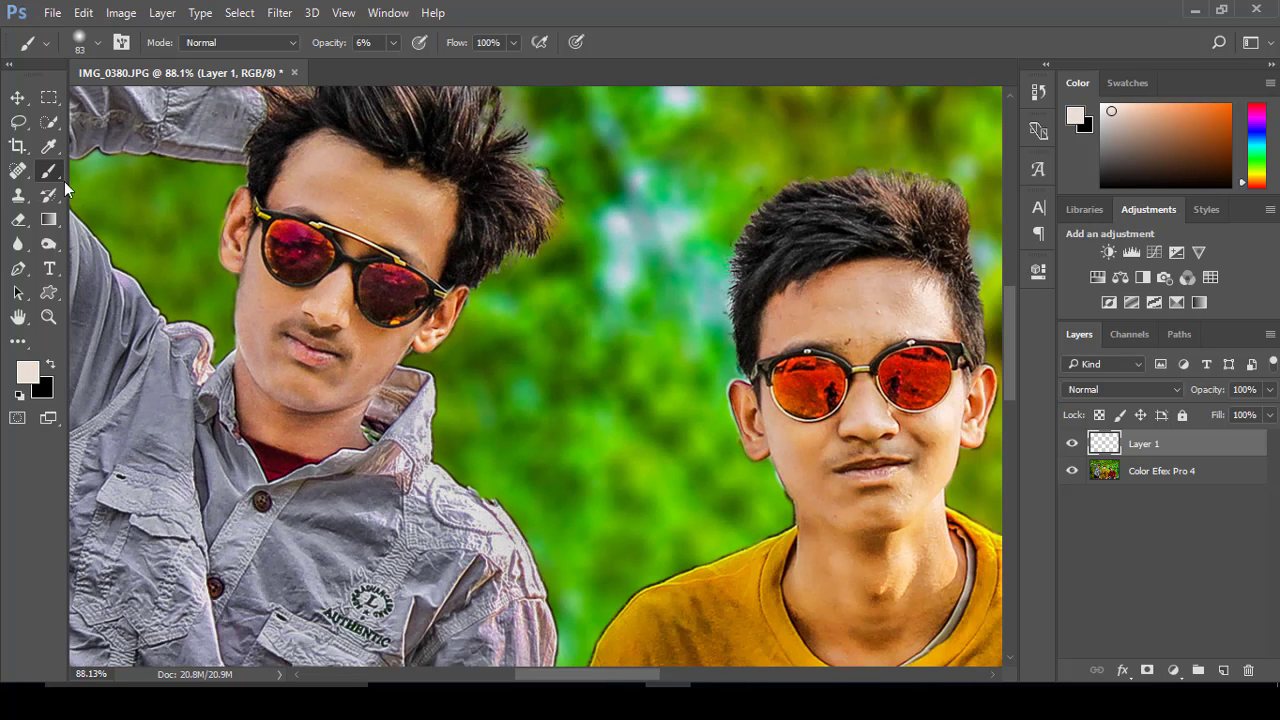
pyautogui.moveTo(320, 33); pyautogui.dragTo(328, 33)
# Adjust the brush settings and lighten the skin around the middle boy's mouth and neck
pyautogui.scroll(1, 467, 228)
pyautogui.rightClick(467, 228)
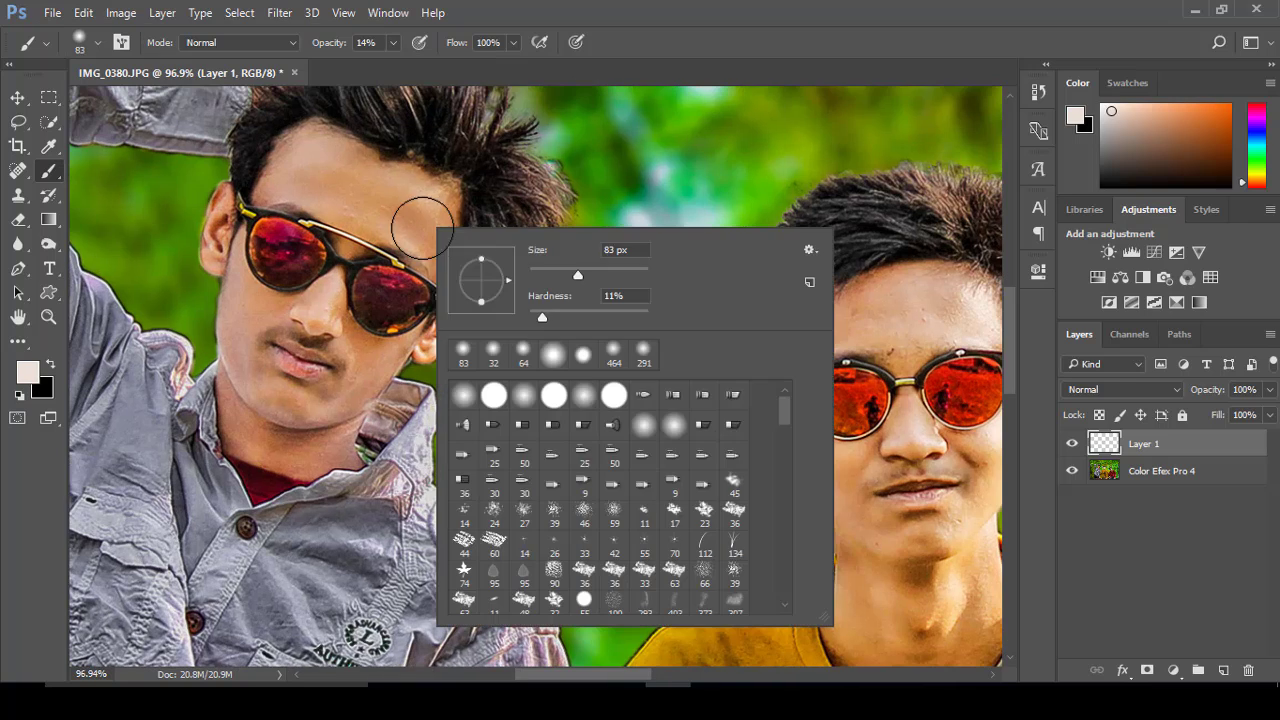
pyautogui.press('Return')
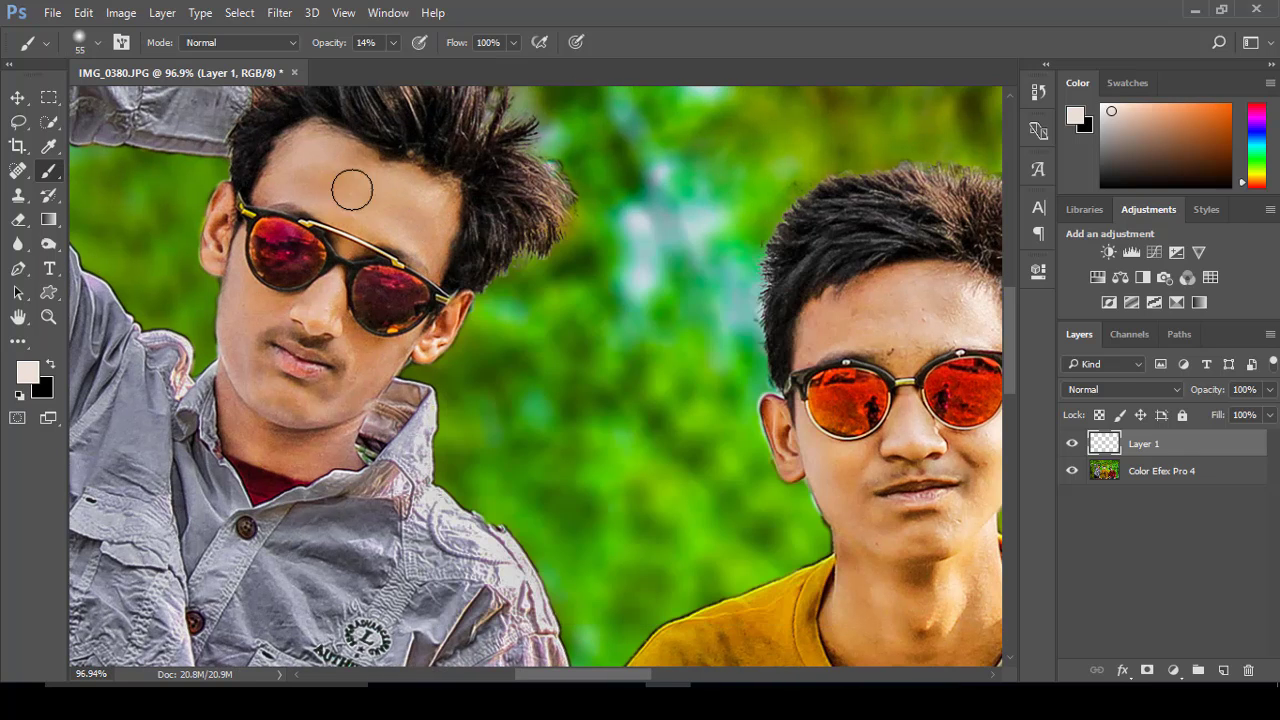
pyautogui.scroll(-2, 285, 185)
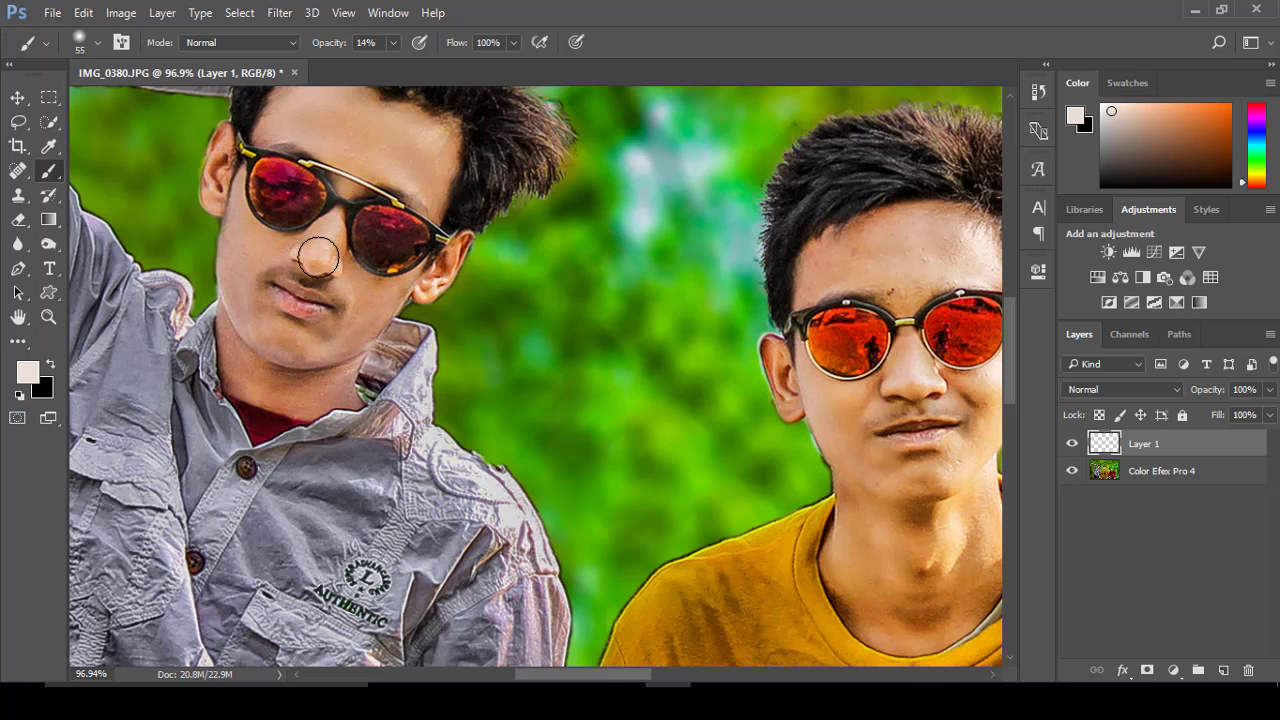
pyautogui.scroll(-1, 261, 269)
pyautogui.scroll(-1, 349, 271)
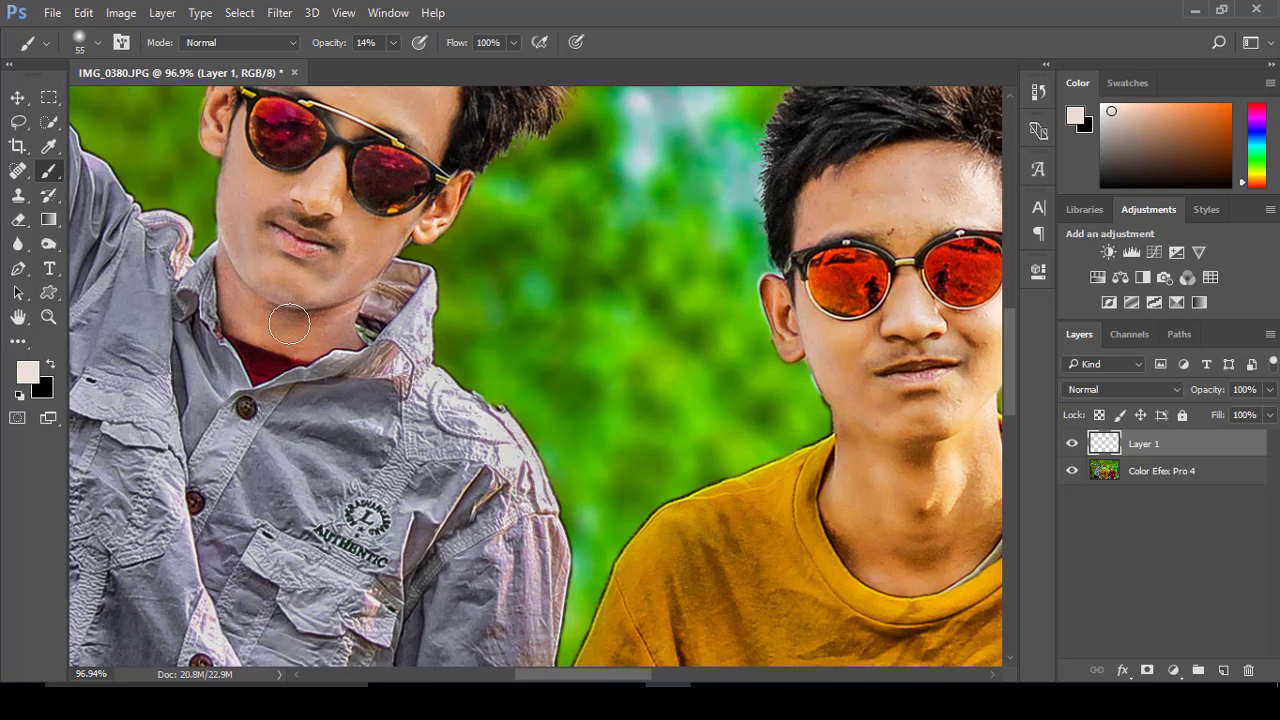
pyautogui.scroll(3, 232, 206)
pyautogui.scroll(-3, 350, 230)
pyautogui.scroll(-1, 500, 250)
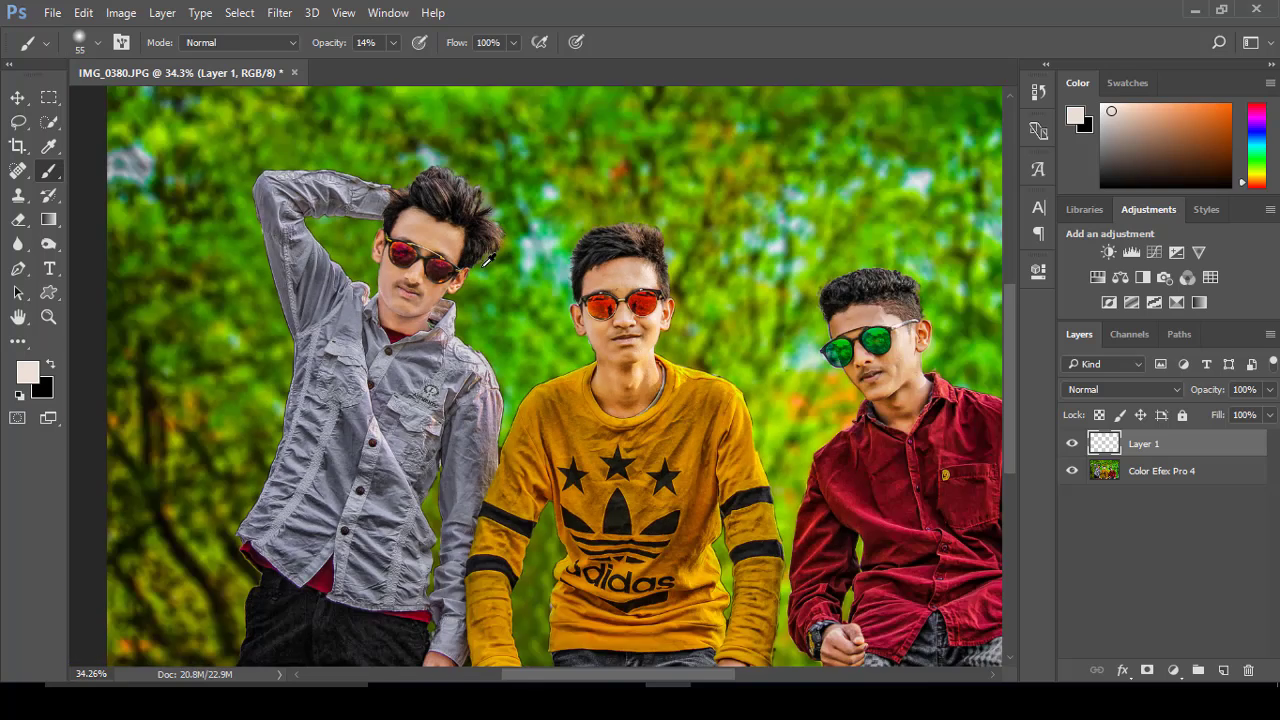
pyautogui.scroll(2, 628, 265)
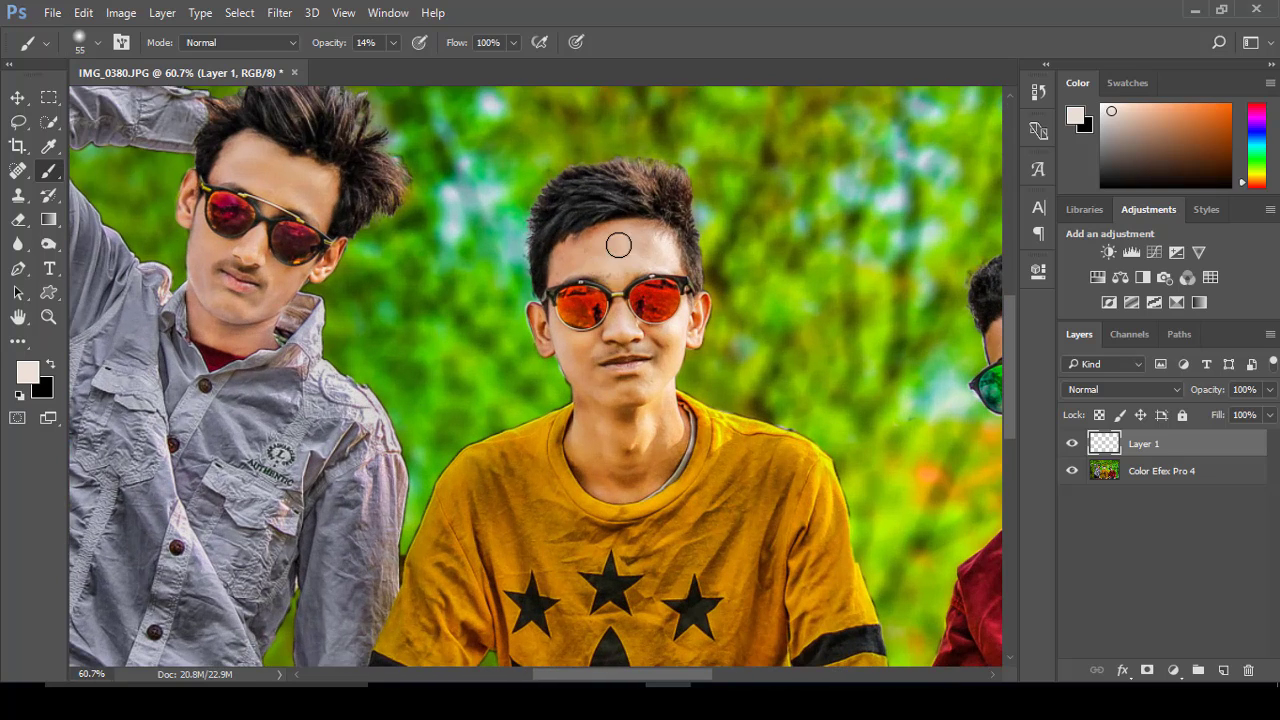
pyautogui.moveTo(595, 341)
pyautogui.mouseDown()
pyautogui.moveTo(600, 372)
pyautogui.moveTo(651, 340)
pyautogui.mouseUp()
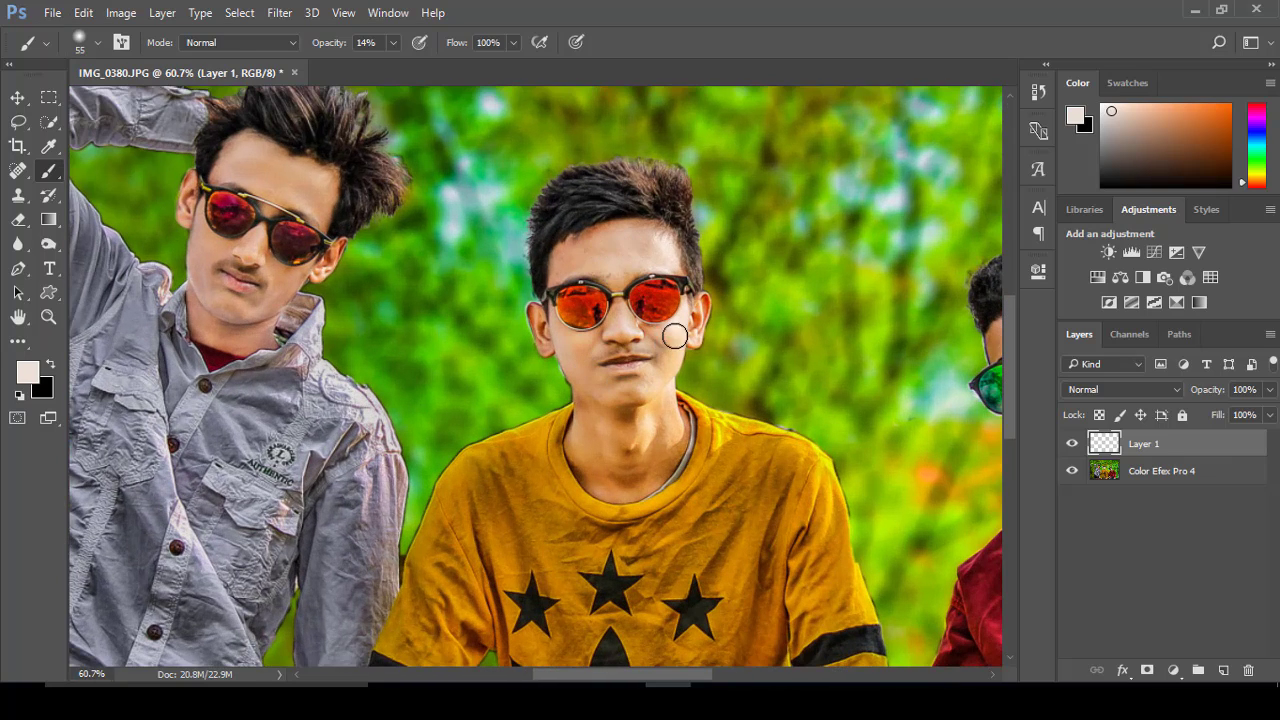
pyautogui.moveTo(636, 427)
pyautogui.mouseDown()
pyautogui.moveTo(583, 403)
pyautogui.moveTo(600, 457)
pyautogui.moveTo(660, 460)
pyautogui.moveTo(661, 446)
pyautogui.mouseUp()
# Lighten the right boy's skin from mouth to chin, then start merging Layer 1 down
pyautogui.scroll(-2, 616, 453)
pyautogui.scroll(1, 925, 373)
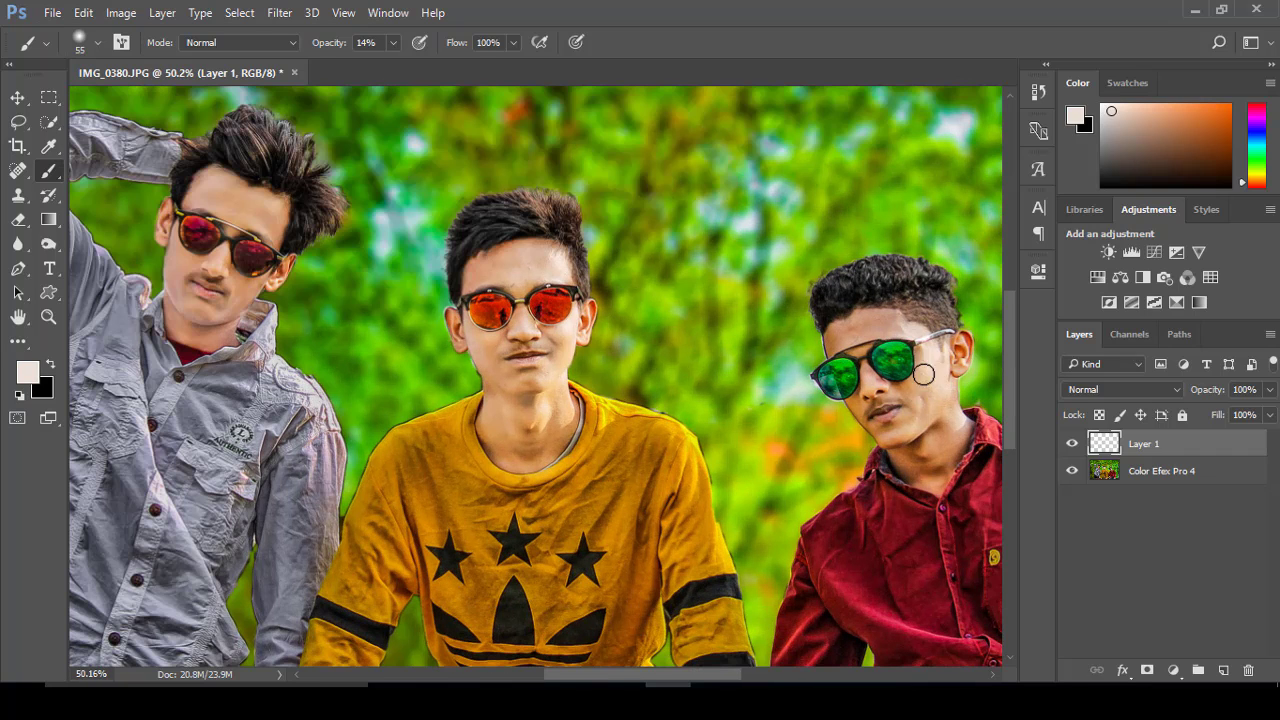
pyautogui.moveTo(866, 400); pyautogui.dragTo(902, 426)
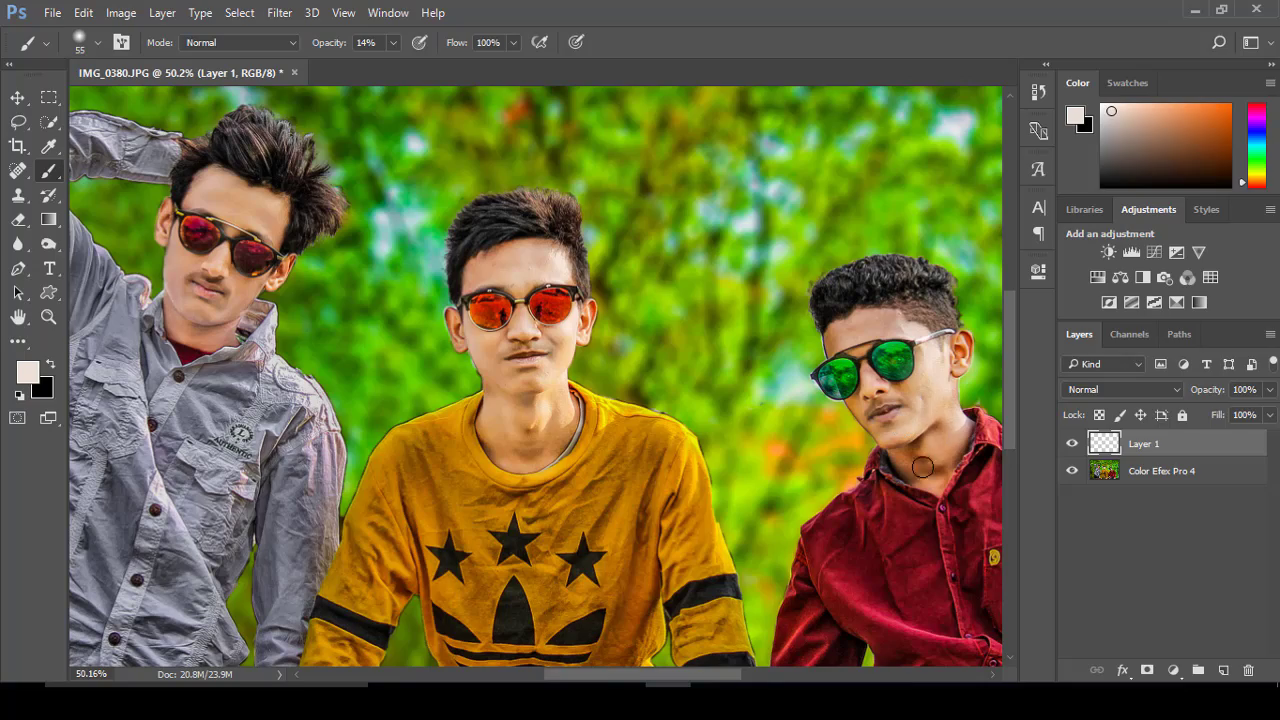
pyautogui.scroll(-2, 760, 500)
pyautogui.scroll(-1, 652, 541)
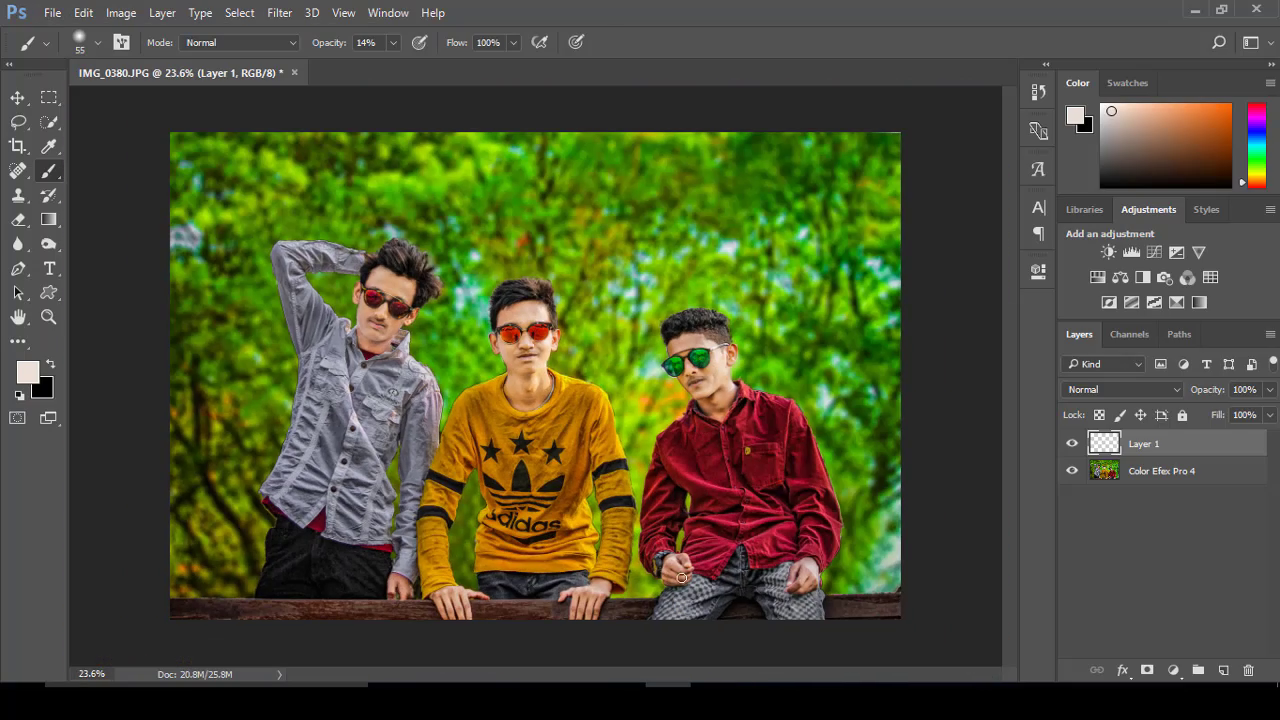
pyautogui.scroll(1, 690, 360)
pyautogui.scroll(2, 655, 351)
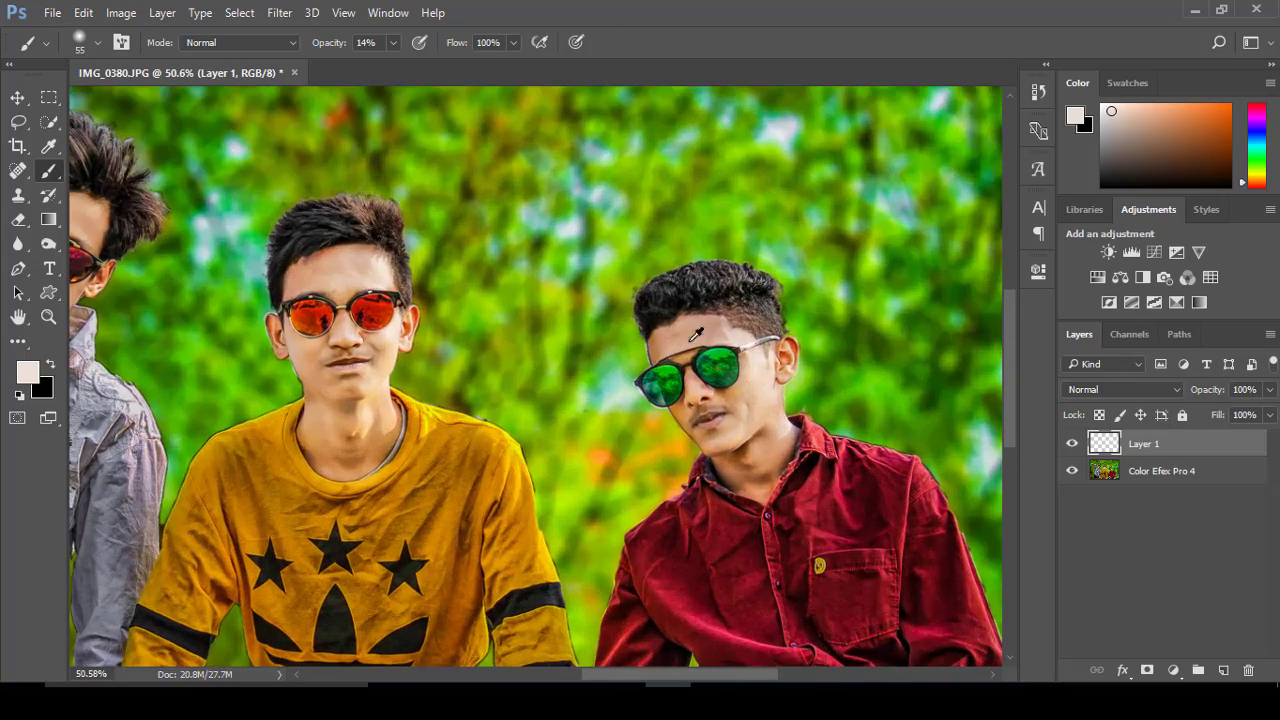
pyautogui.scroll(-3, 696, 335)
pyautogui.scroll(2, 528, 392)
pyautogui.click(1269, 414)
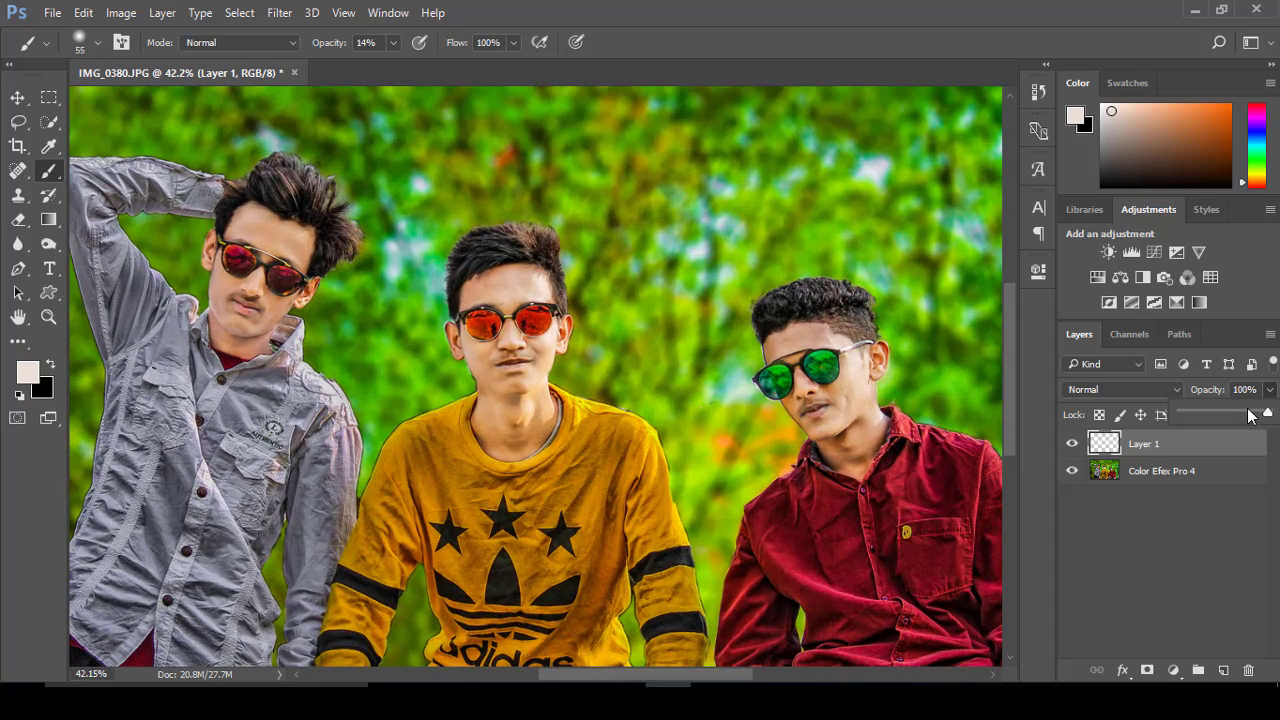
pyautogui.rightClick(1232, 466)
# Merge the painted layer down and apply Imagenomic Portraiture smoothing with the Default preset
pyautogui.click(900, 651)
pyautogui.scroll(-2, 627, 240)
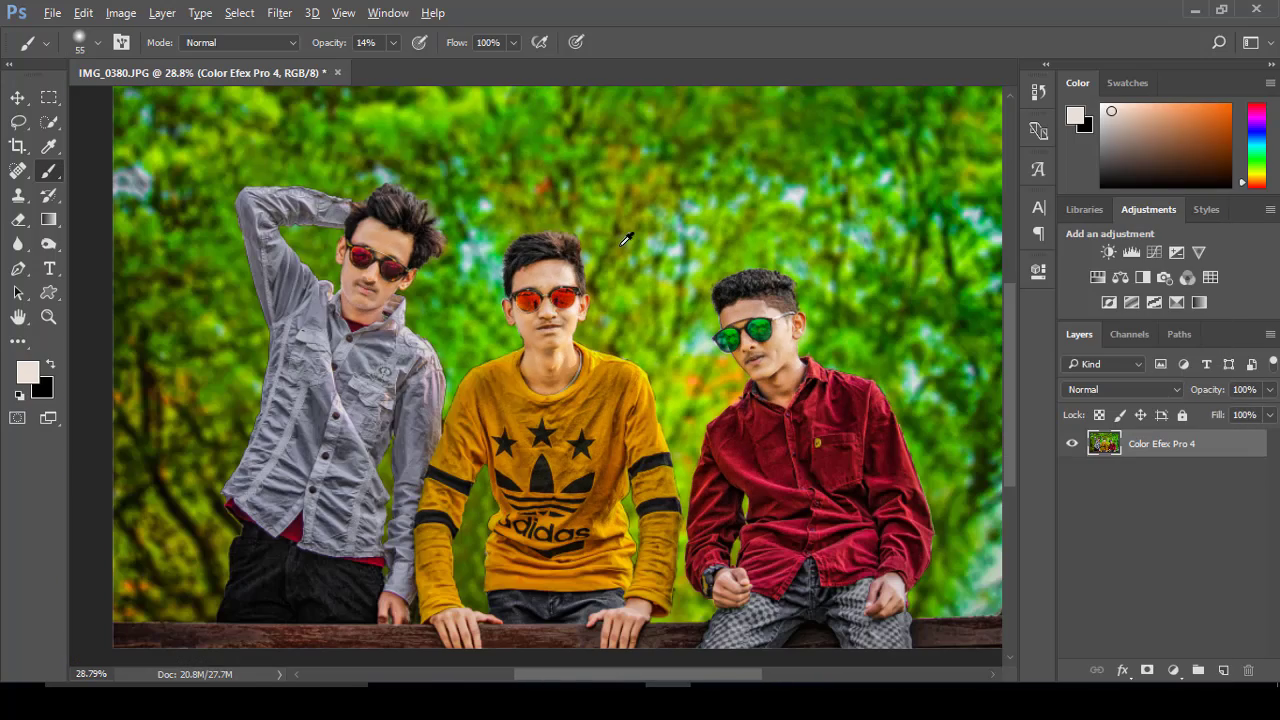
pyautogui.click(291, 14)
pyautogui.click(575, 428)
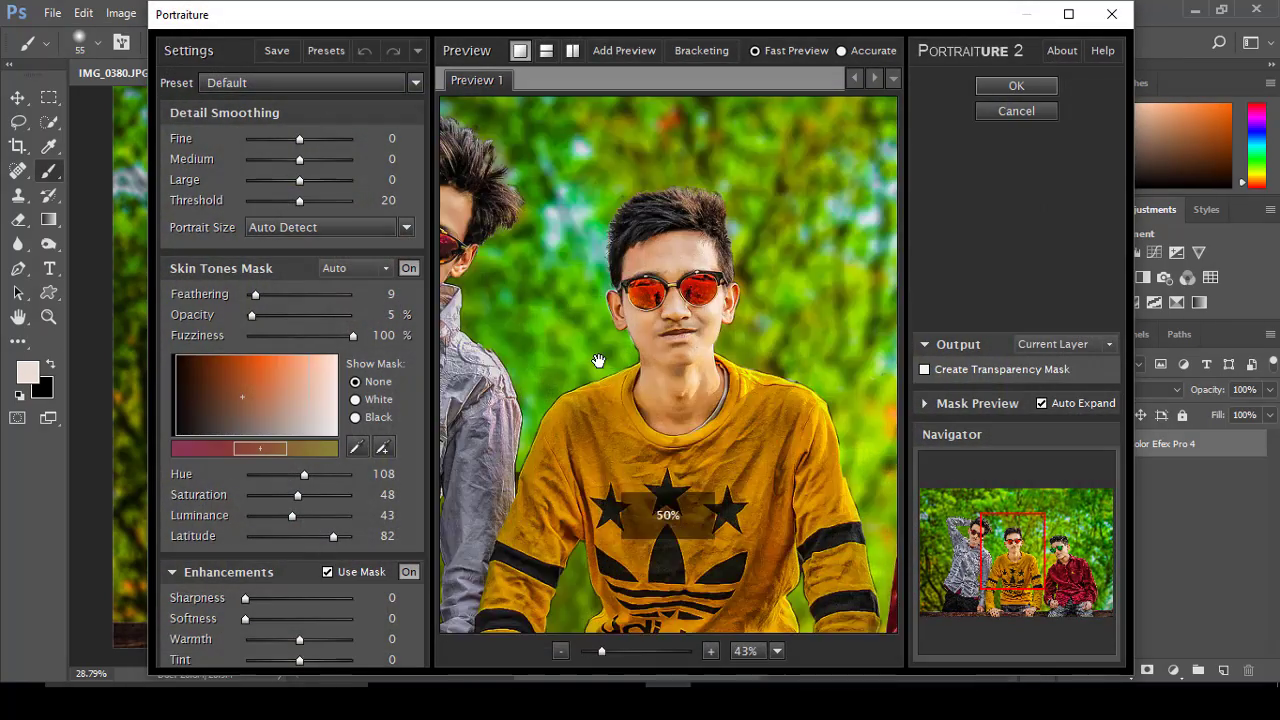
pyautogui.keyDown('alt'); pyautogui.click(623, 367); pyautogui.keyUp('alt')
pyautogui.click(1016, 86)
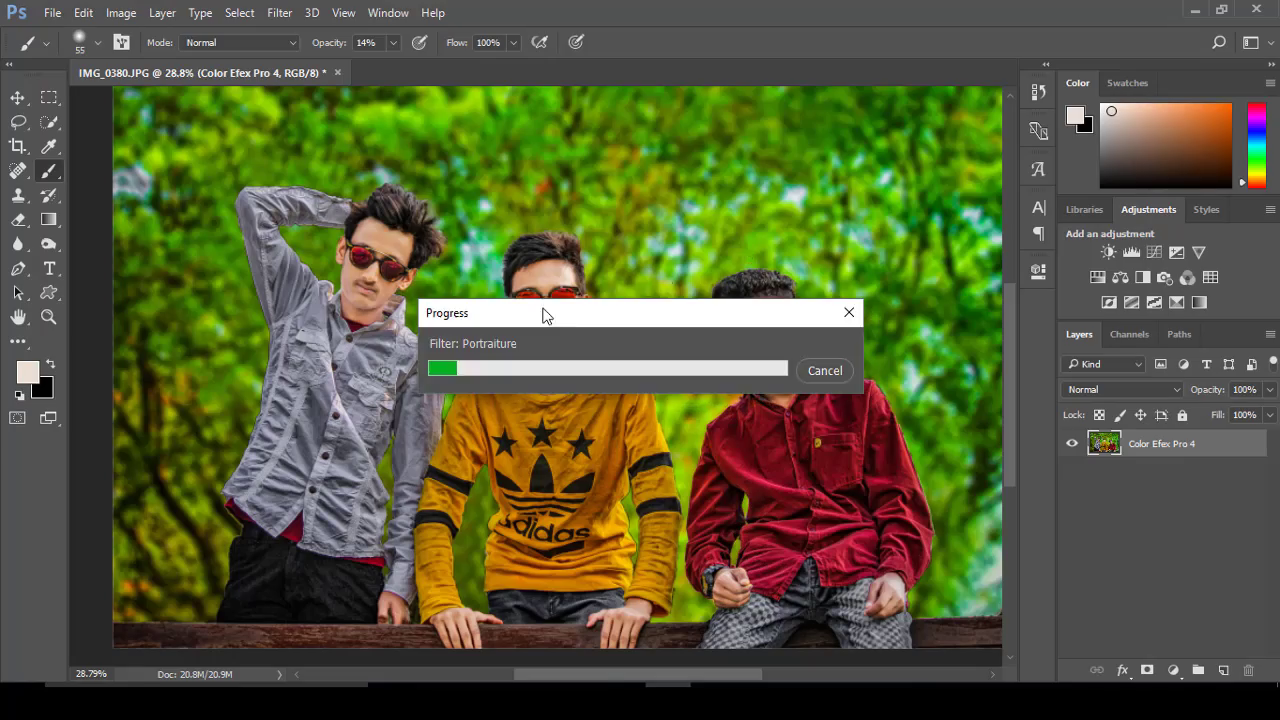
pyautogui.scroll(-2, 652, 397)
pyautogui.scroll(2, 652, 397)
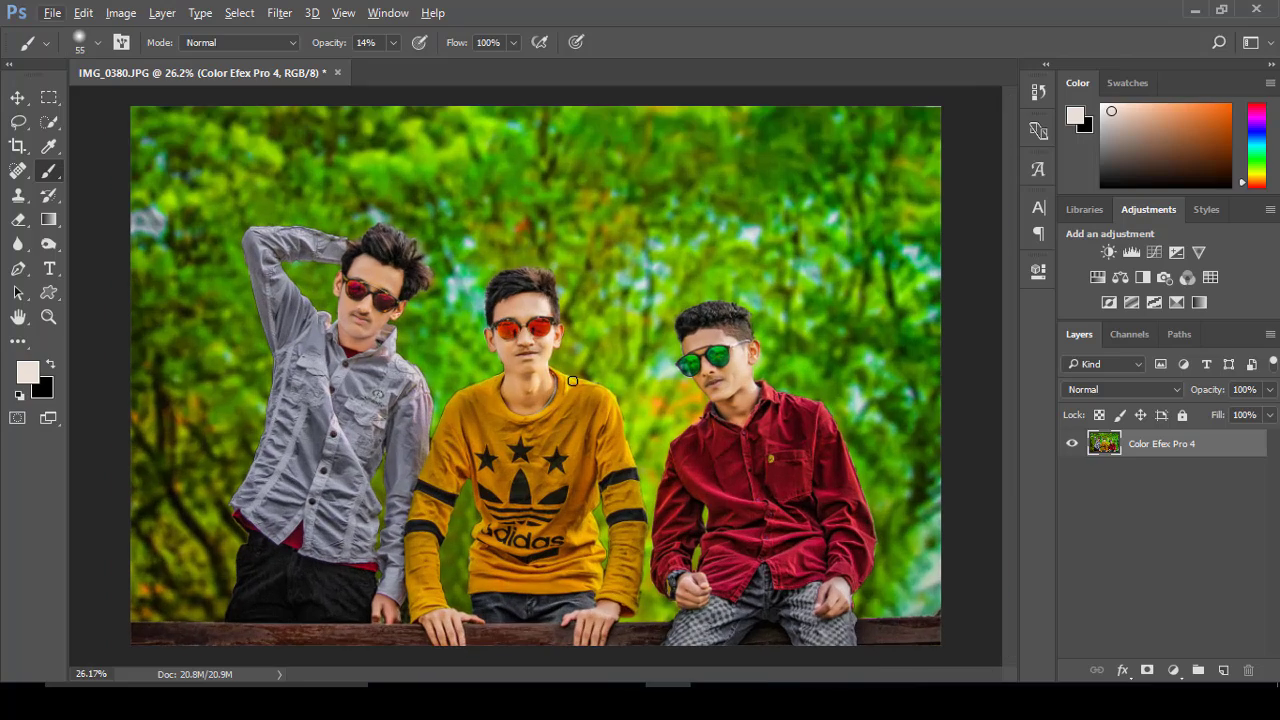
pyautogui.scroll(-1, 652, 397)
pyautogui.scroll(1, 652, 397)
# In the Camera Raw Filter, set Clarity +35, Vibrance +18, Shadows +38 and Blacks -28
pyautogui.click(295, 14)
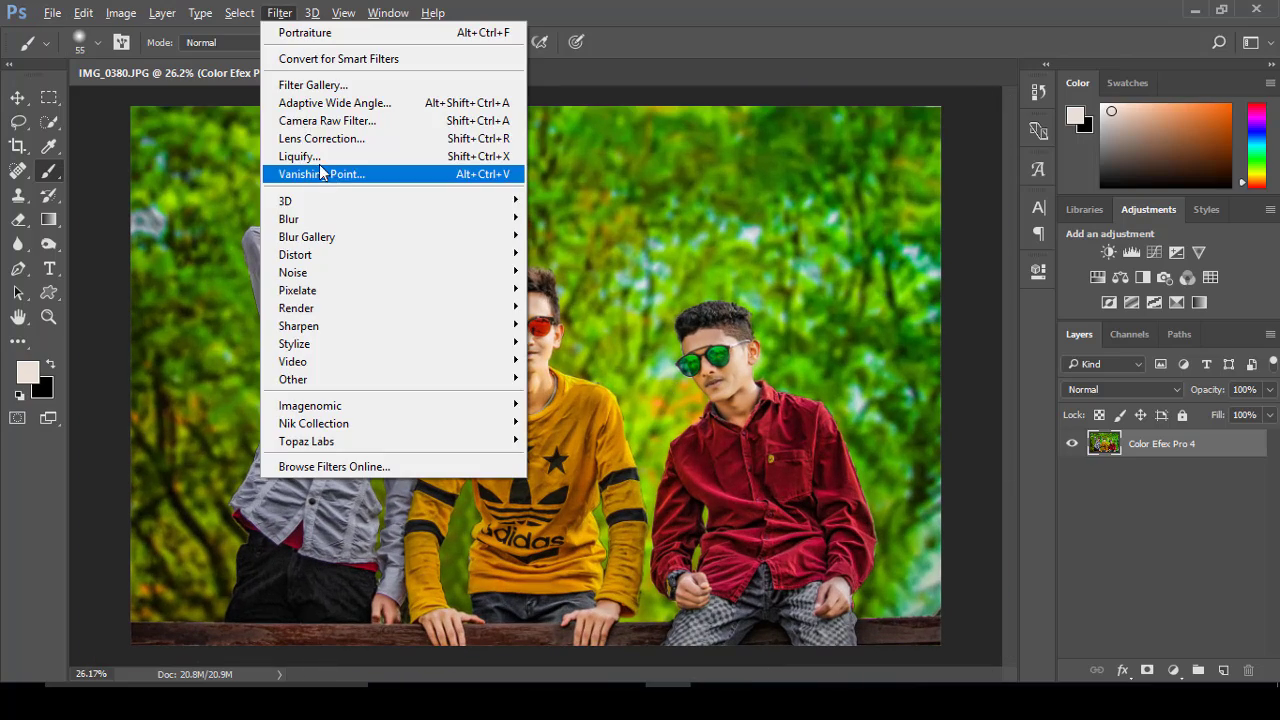
pyautogui.click(330, 138)
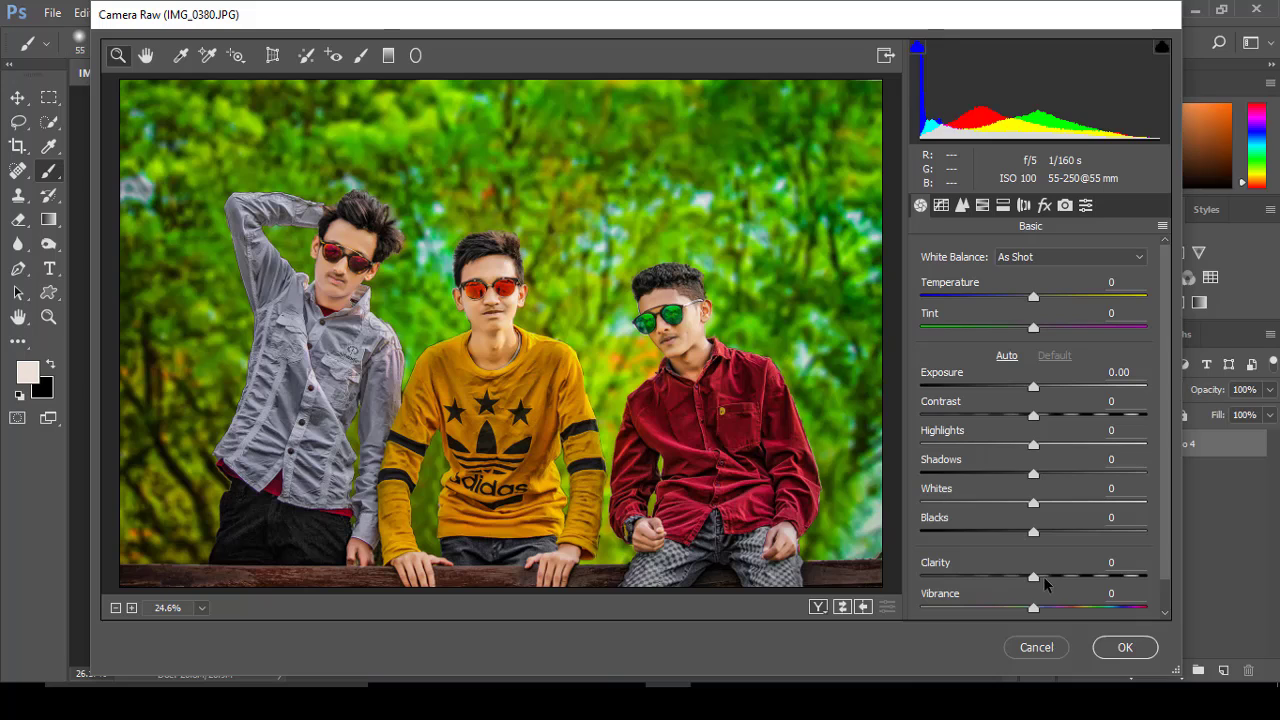
pyautogui.moveTo(1043, 577); pyautogui.dragTo(1094, 576)
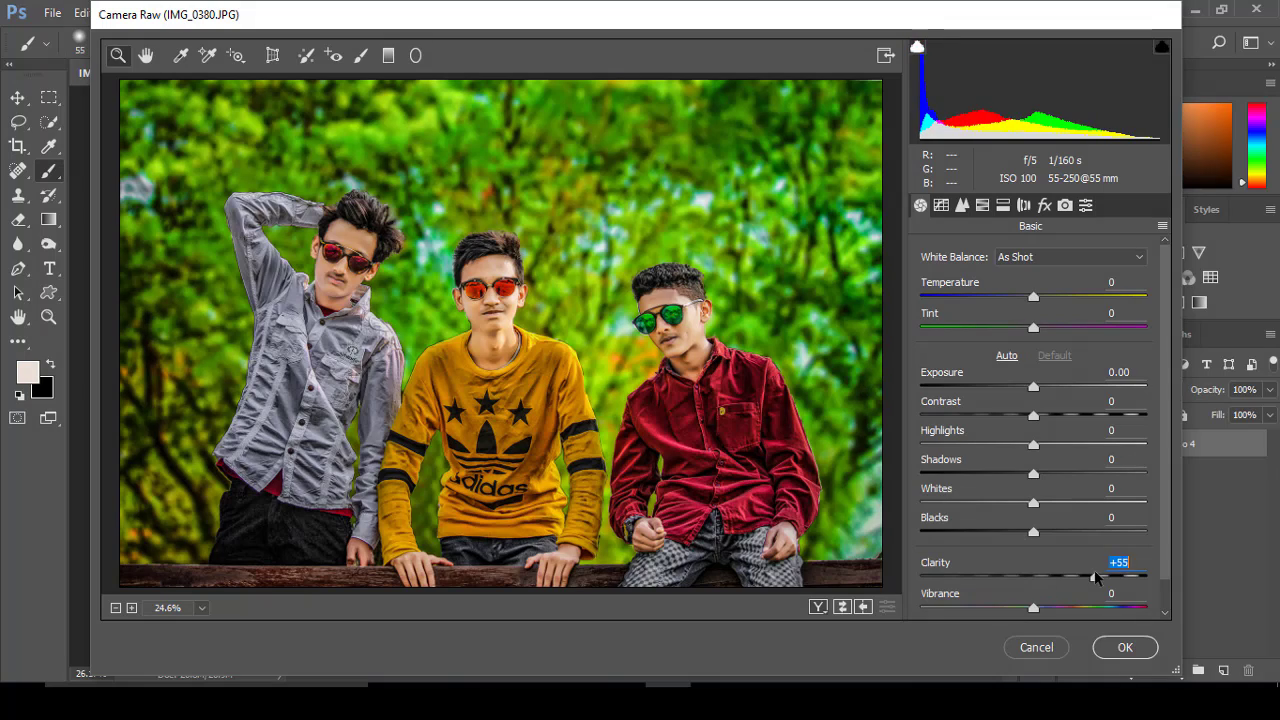
pyautogui.moveTo(1041, 611)
pyautogui.mouseDown()
pyautogui.moveTo(1097, 612)
pyautogui.moveTo(1063, 617)
pyautogui.mouseUp()
pyautogui.moveTo(1035, 533)
pyautogui.mouseDown()
pyautogui.moveTo(1063, 531)
pyautogui.moveTo(982, 532)
pyautogui.mouseUp()
pyautogui.moveTo(1022, 473); pyautogui.dragTo(1085, 475)
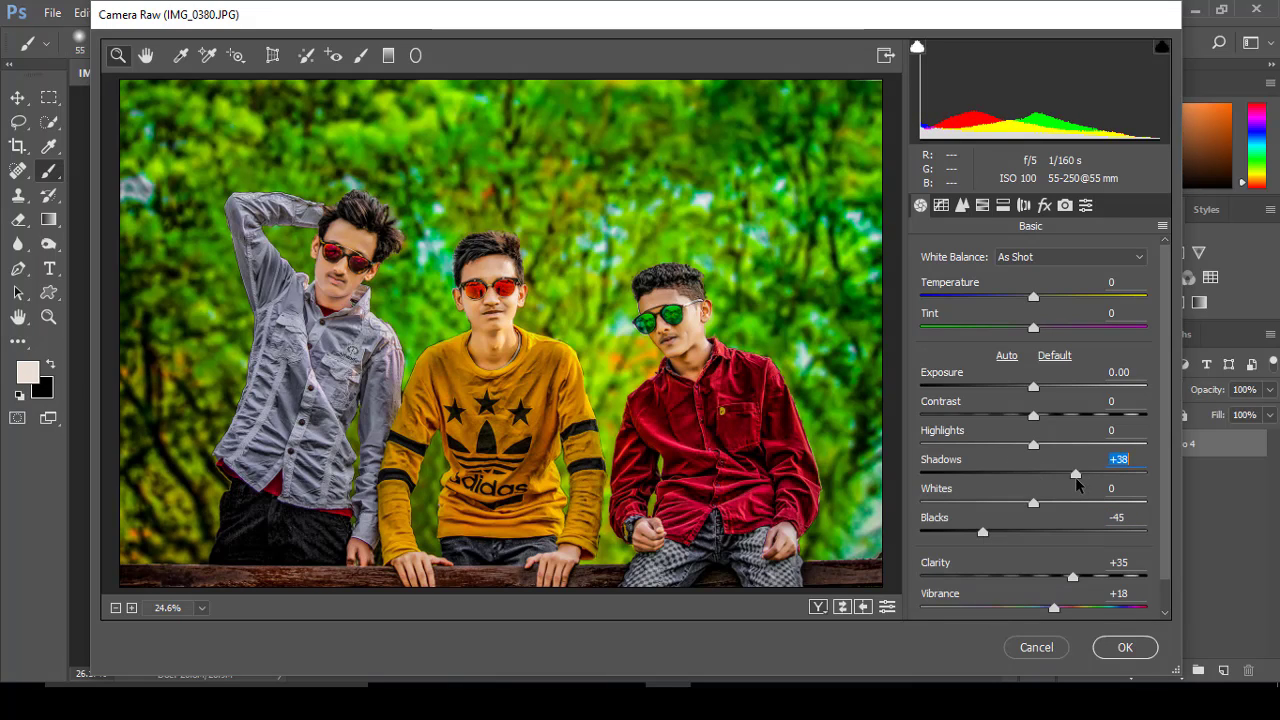
pyautogui.moveTo(993, 537); pyautogui.dragTo(1002, 537)
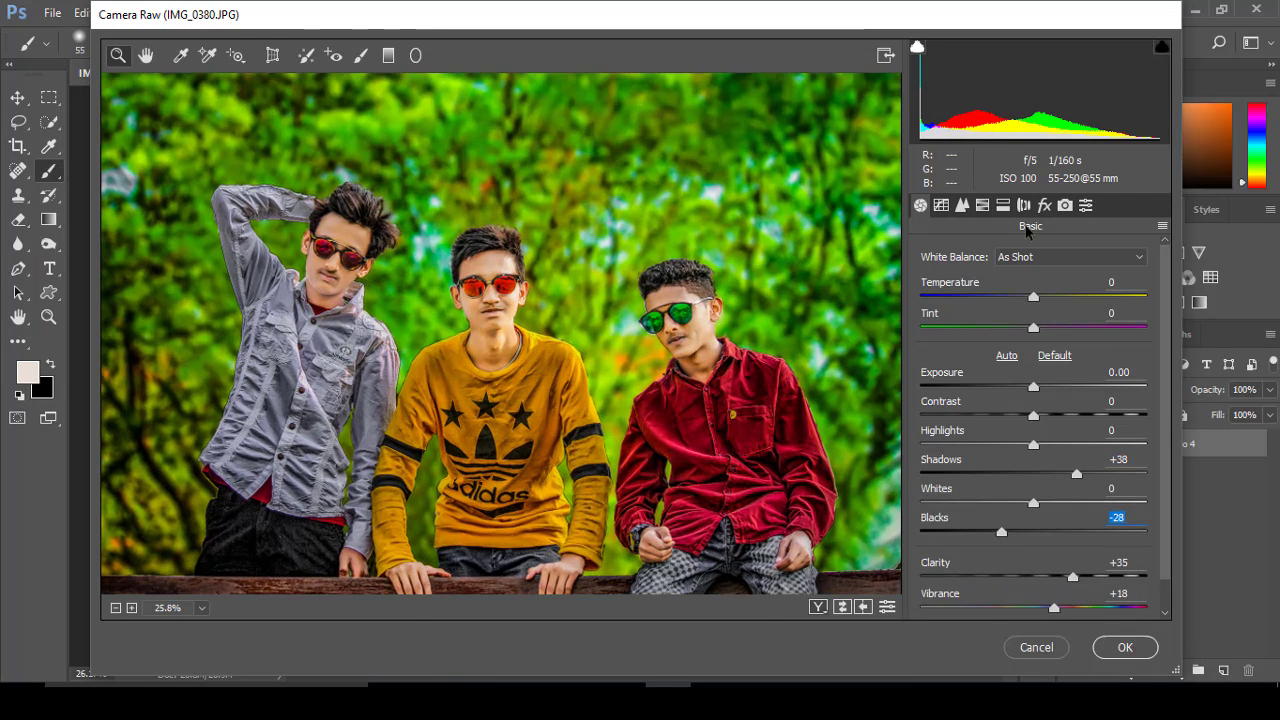
# Fit the Camera Raw preview to the window and show the HSL Luminance controls
pyautogui.click(540, 235)
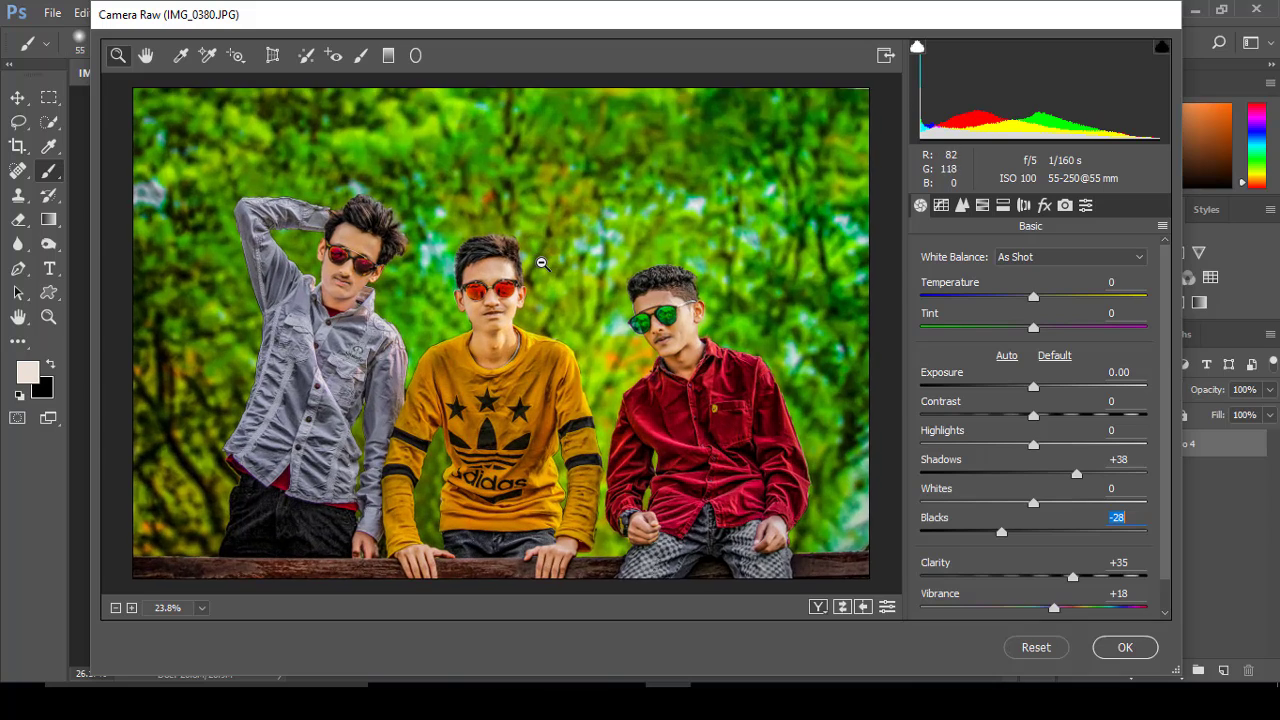
pyautogui.click(982, 205)
pyautogui.click(1061, 284)
# Set HSL luminance Reds +13, Oranges +9 and Yellows -6, then apply Camera Raw to the layer
pyautogui.moveTo(1046, 383)
pyautogui.mouseDown()
pyautogui.moveTo(1065, 386)
pyautogui.moveTo(1054, 352)
pyautogui.mouseUp()
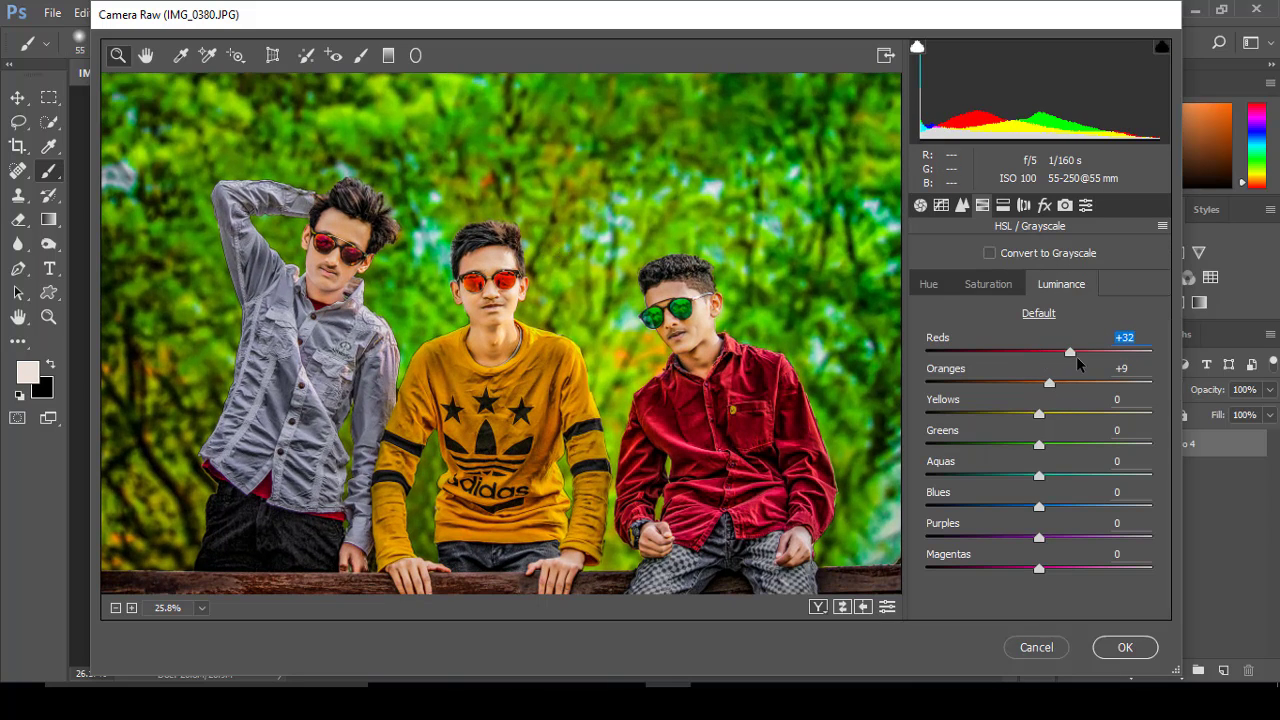
pyautogui.keyDown('alt'); pyautogui.click(683, 340); pyautogui.keyUp('alt')
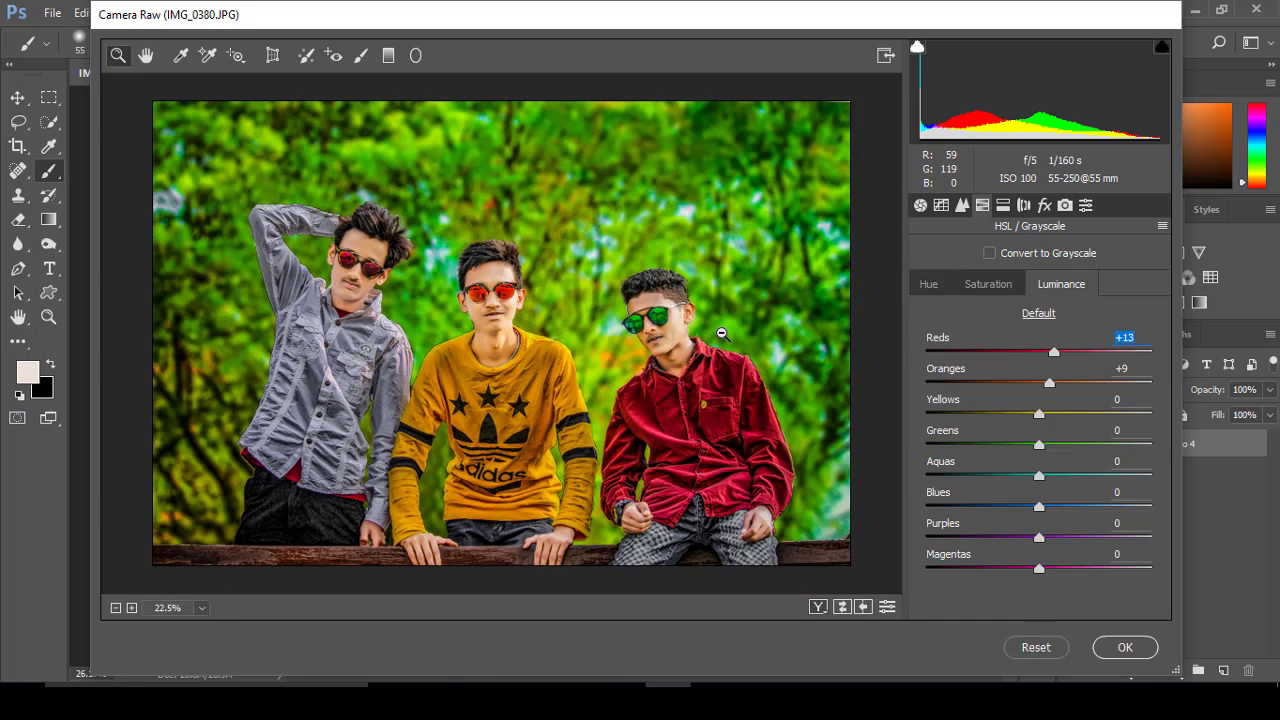
pyautogui.hotkey('ctrl', '0')
pyautogui.click(962, 283)
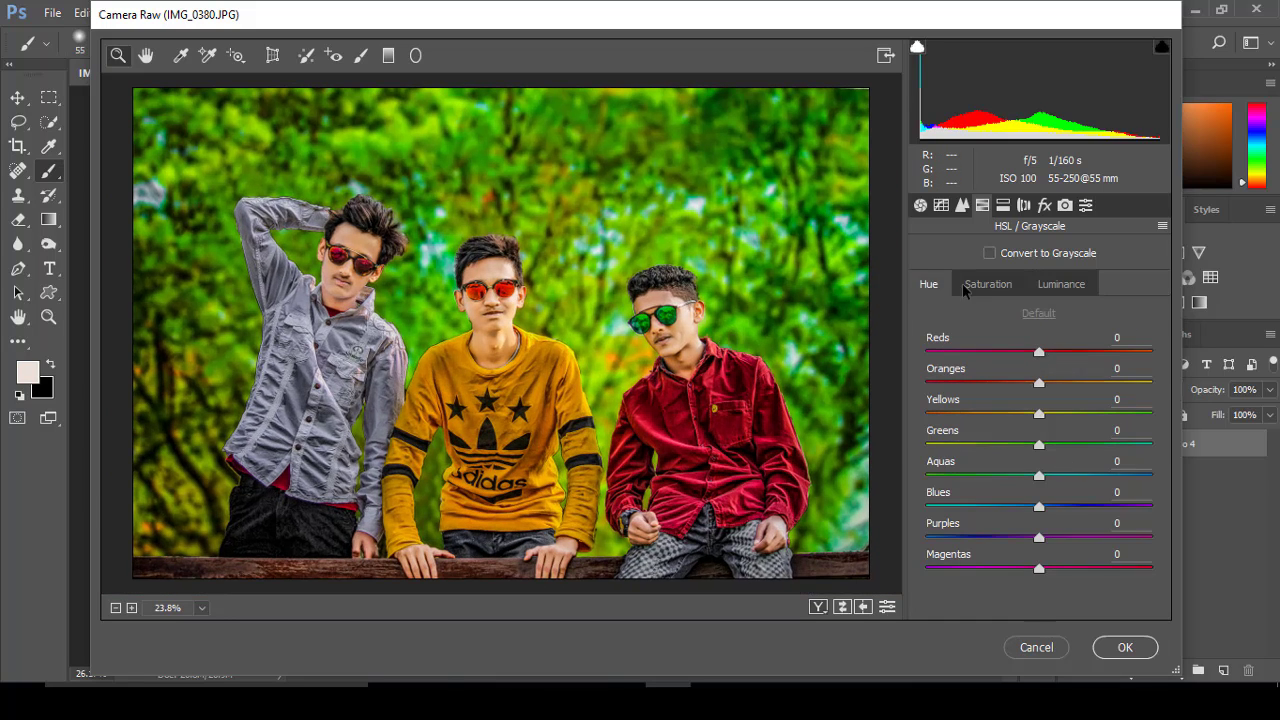
pyautogui.click(1060, 284)
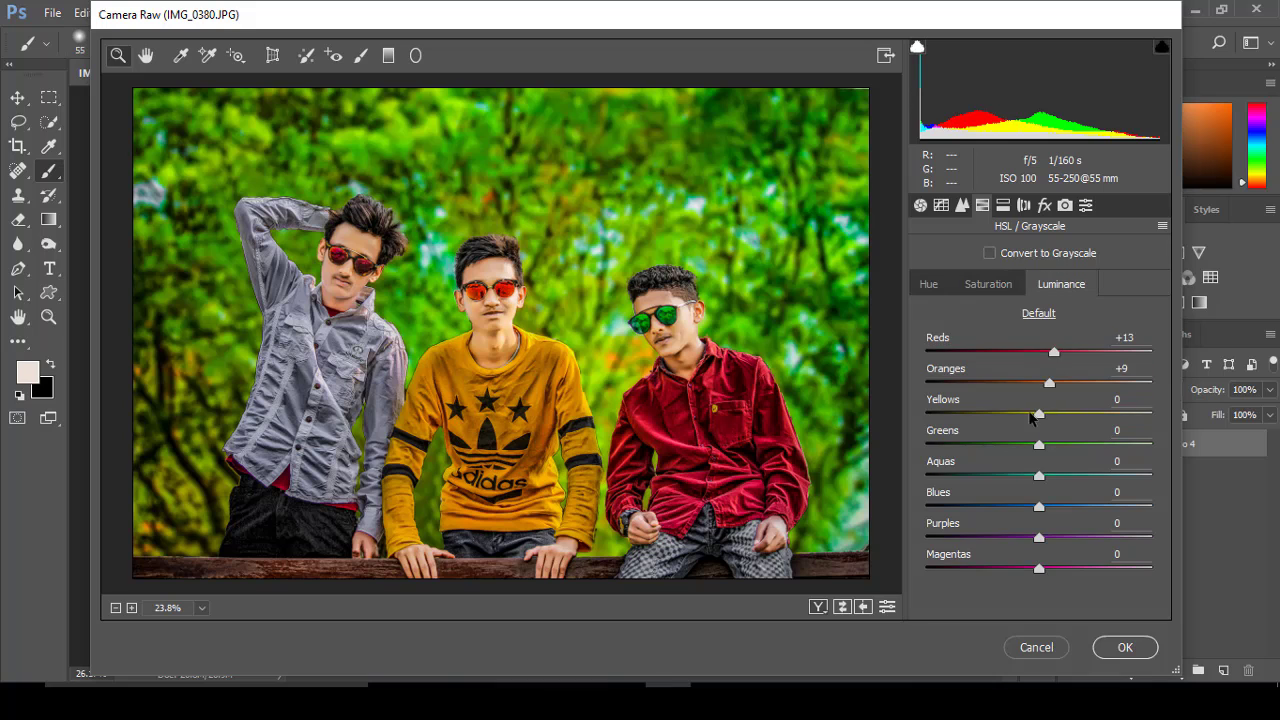
pyautogui.moveTo(1039, 413)
pyautogui.mouseDown()
pyautogui.moveTo(985, 413)
pyautogui.moveTo(1034, 421)
pyautogui.mouseUp()
pyautogui.keyDown('alt'); pyautogui.click(668, 380); pyautogui.keyUp('alt')
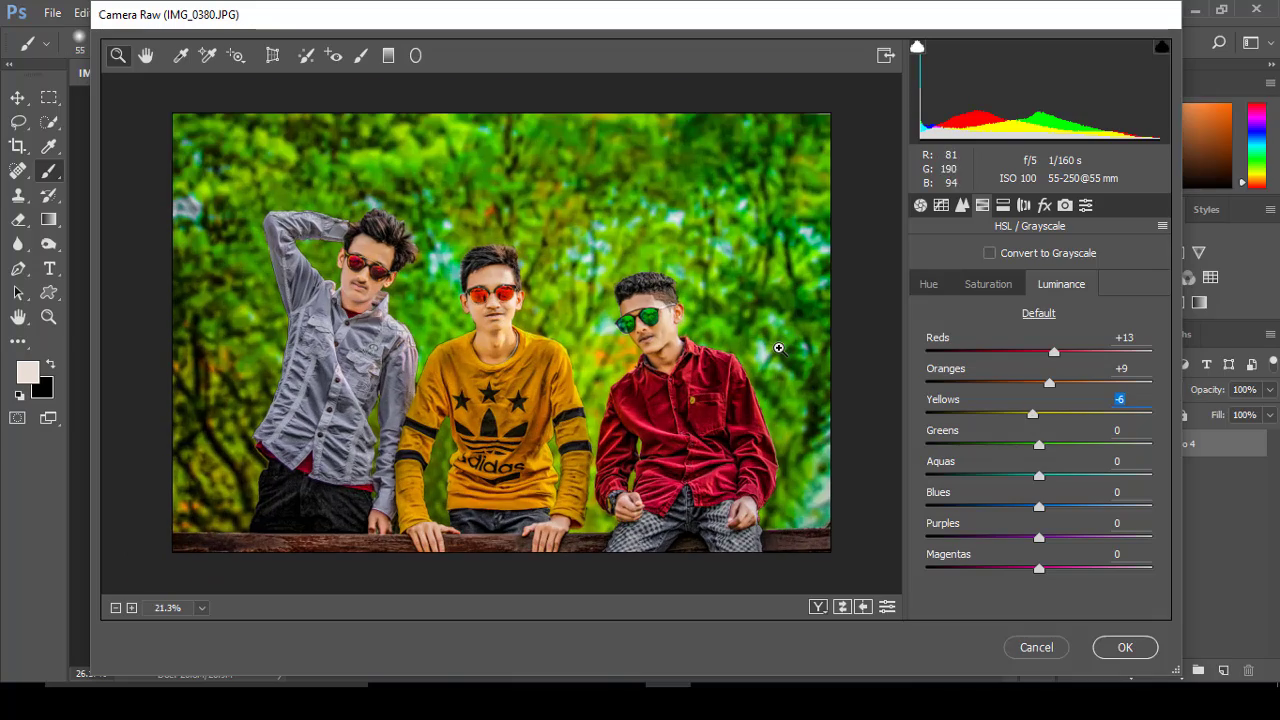
pyautogui.click(1125, 648)
pyautogui.scroll(3, 207, 208)
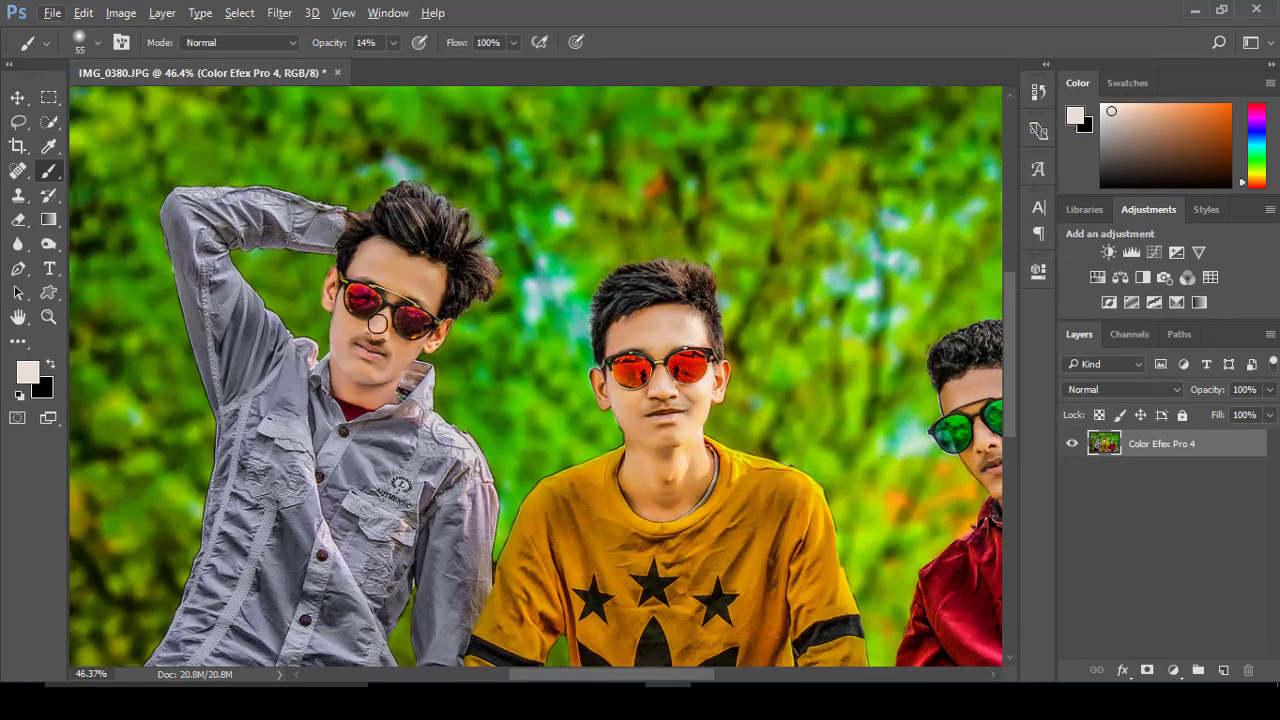
# Quick-select the three boys' hair and copy it onto a new Layer 1 with Ctrl+J
pyautogui.click(49, 121)
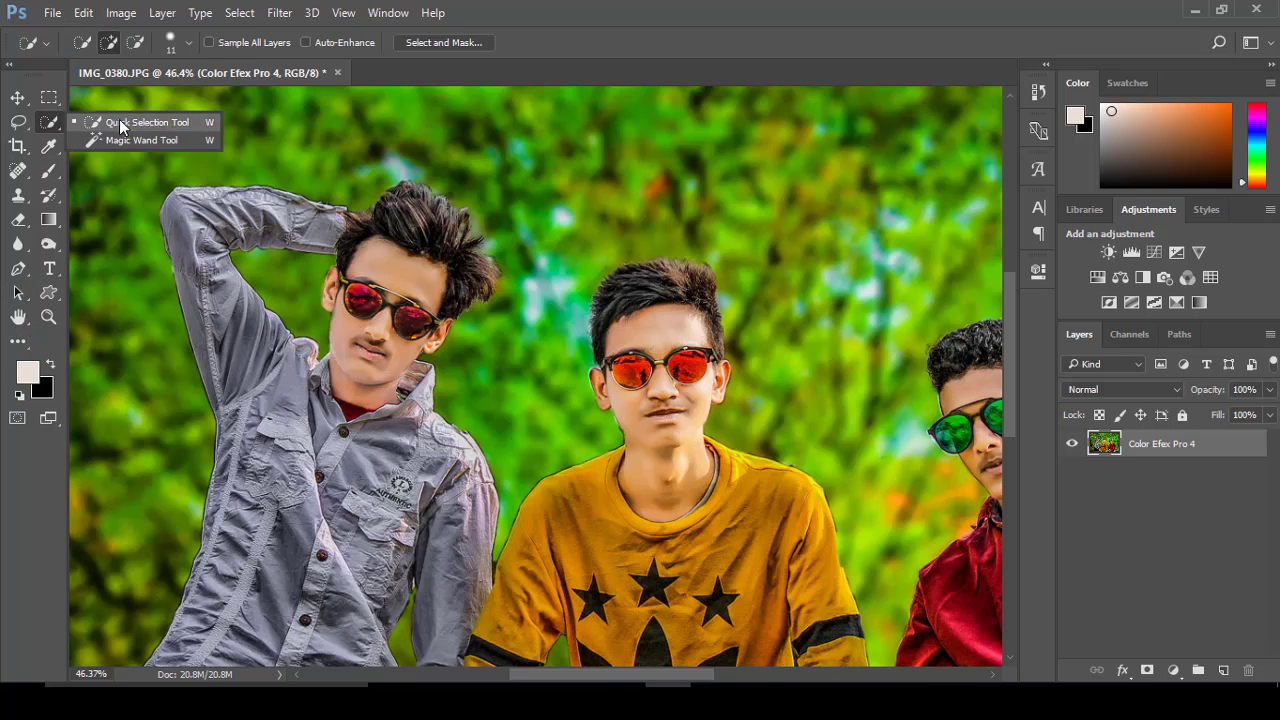
pyautogui.moveTo(400, 207); pyautogui.dragTo(465, 290)
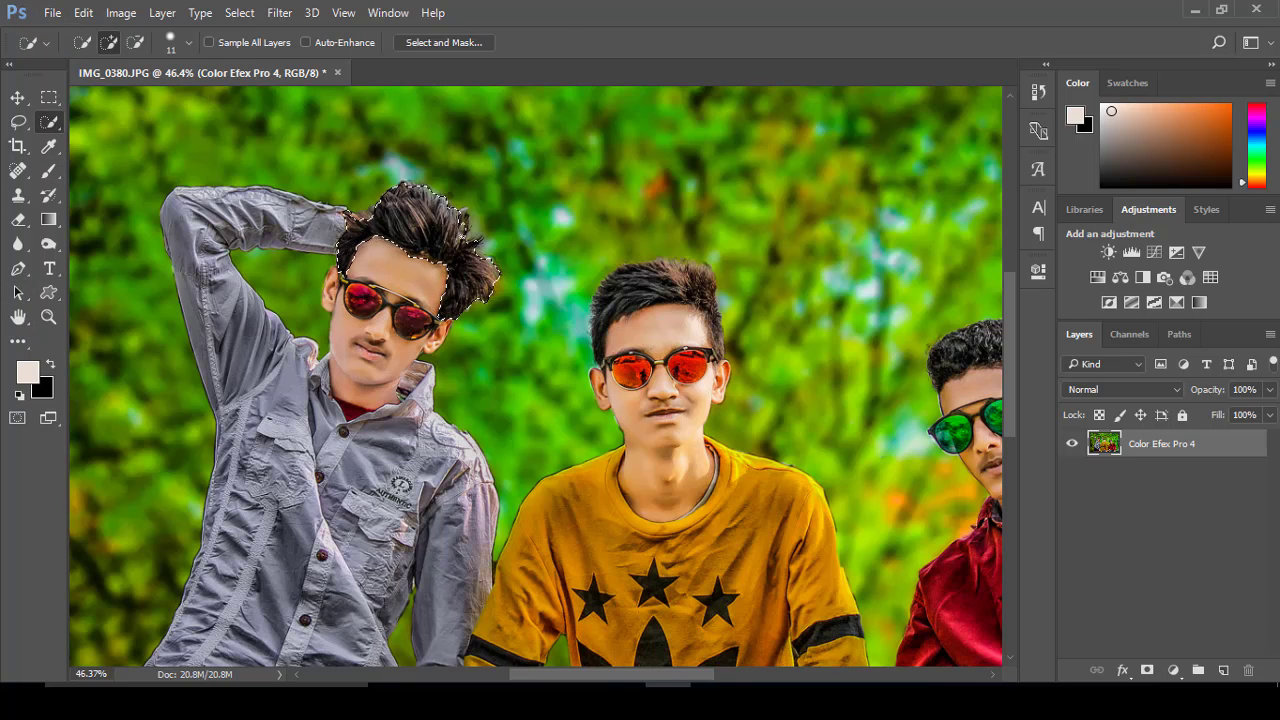
pyautogui.click(18, 244)
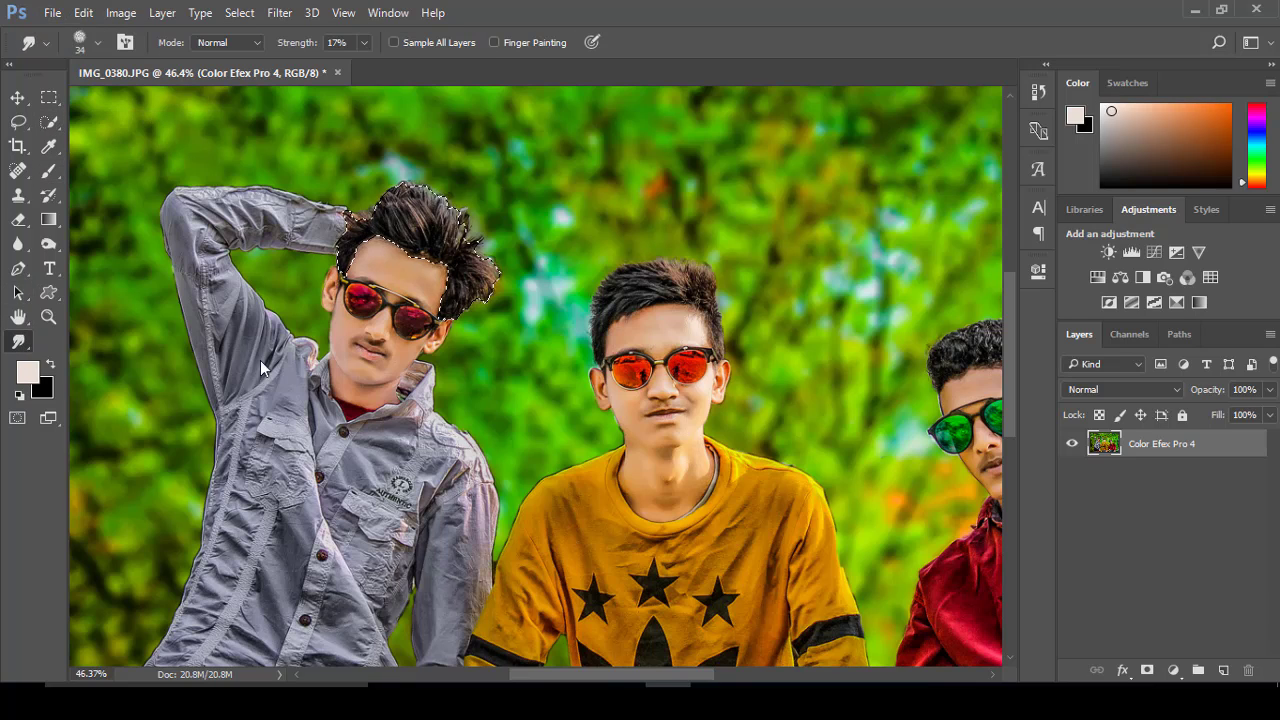
pyautogui.click(49, 121)
pyautogui.moveTo(620, 300); pyautogui.dragTo(700, 285)
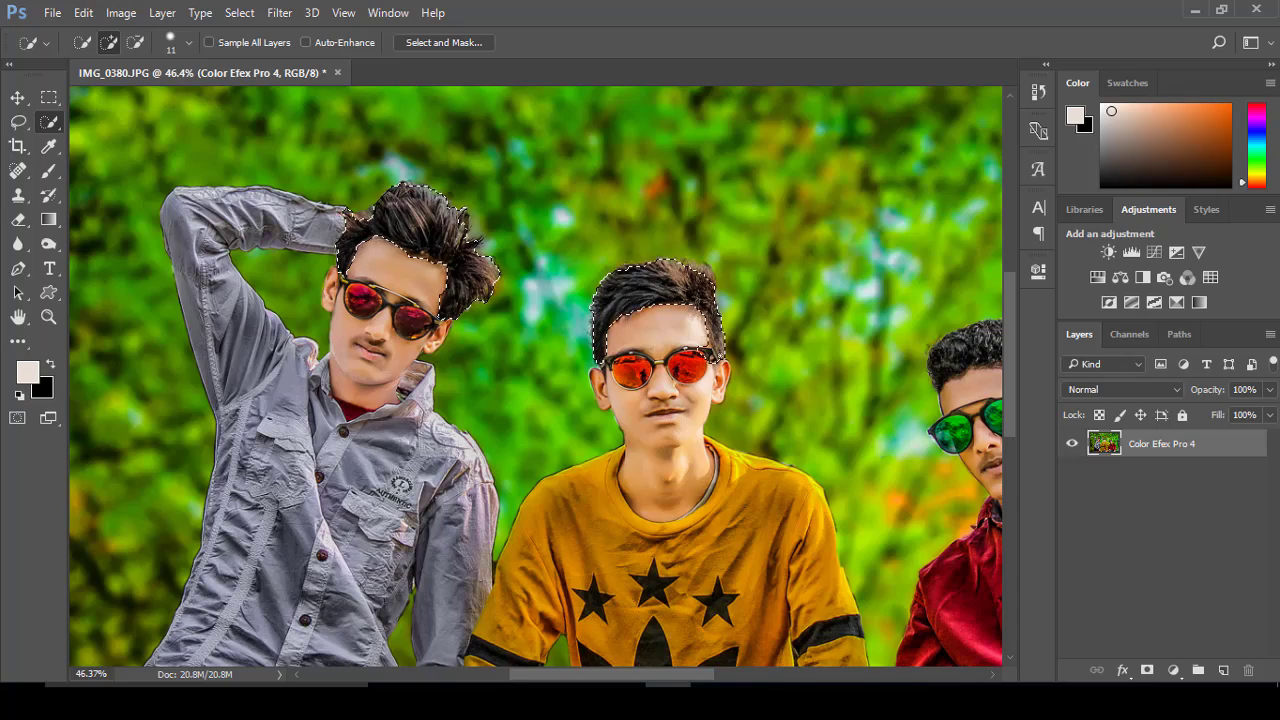
pyautogui.hotkey('ctrl', '0')
pyautogui.scroll(1, 574, 310)
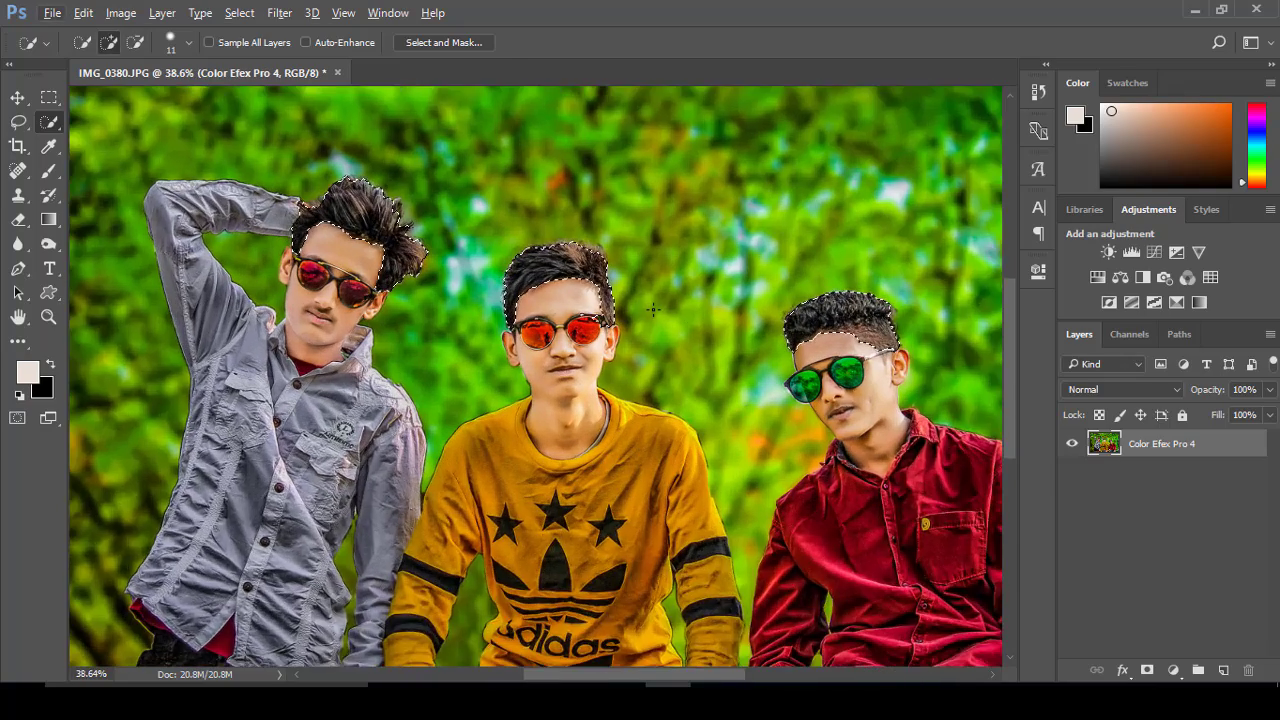
pyautogui.scroll(1, 574, 310)
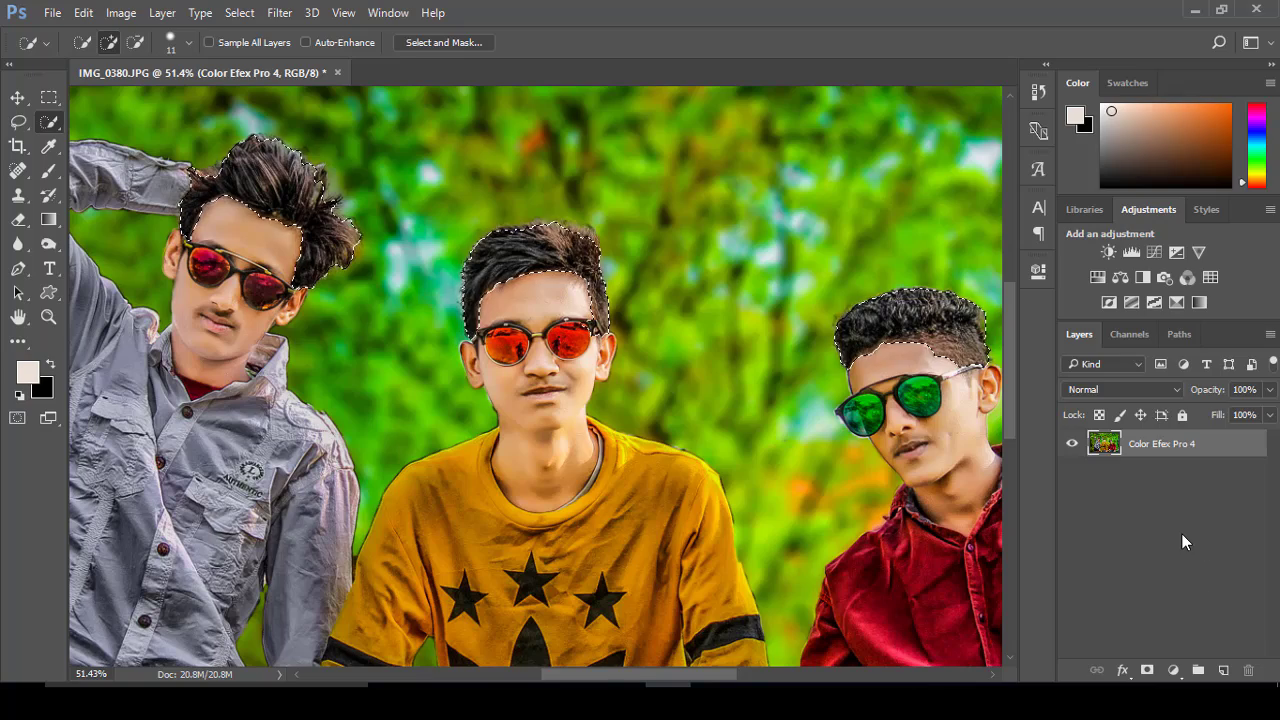
pyautogui.hotkey('ctrl', 'j')
pyautogui.click(1072, 471)
pyautogui.click(1072, 471)
# Set up the Smudge Tool with a 40 px brush at 71% Strength
pyautogui.hotkey('ctrl', '0')
pyautogui.click(18, 341)
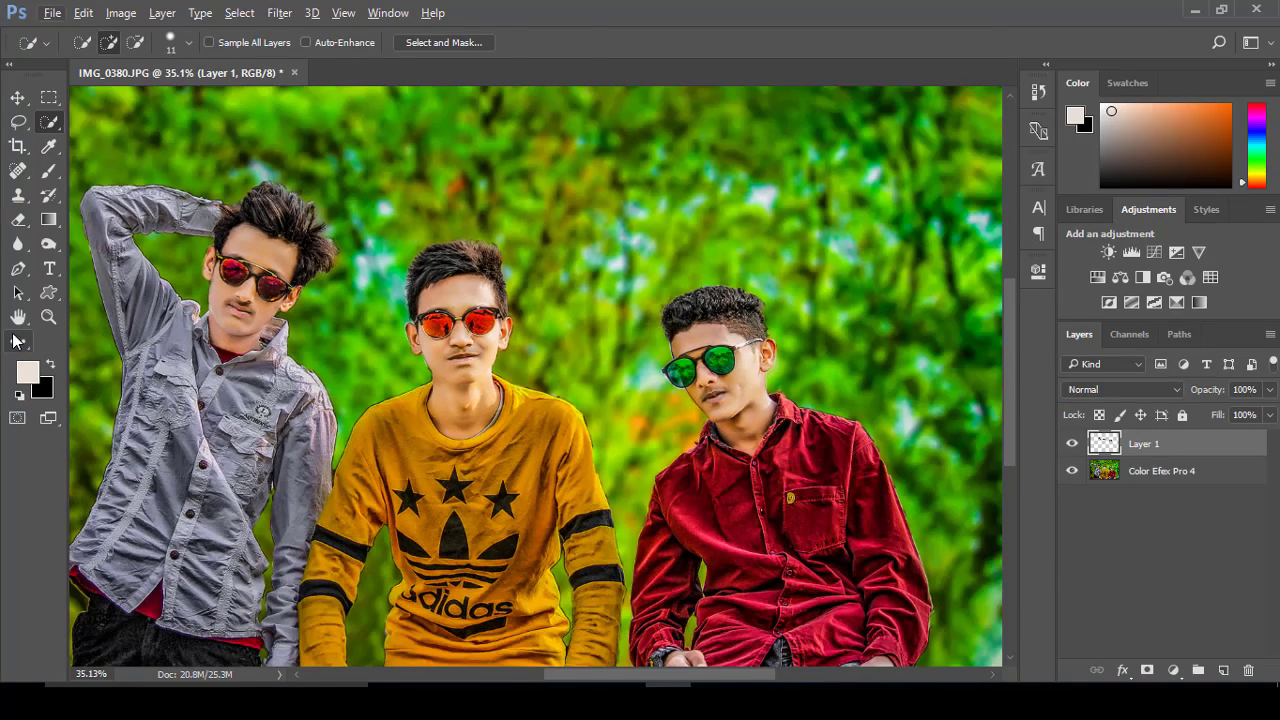
pyautogui.scroll(2, 760, 338)
pyautogui.rightClick(760, 338)
pyautogui.scroll(2, 921, 503)
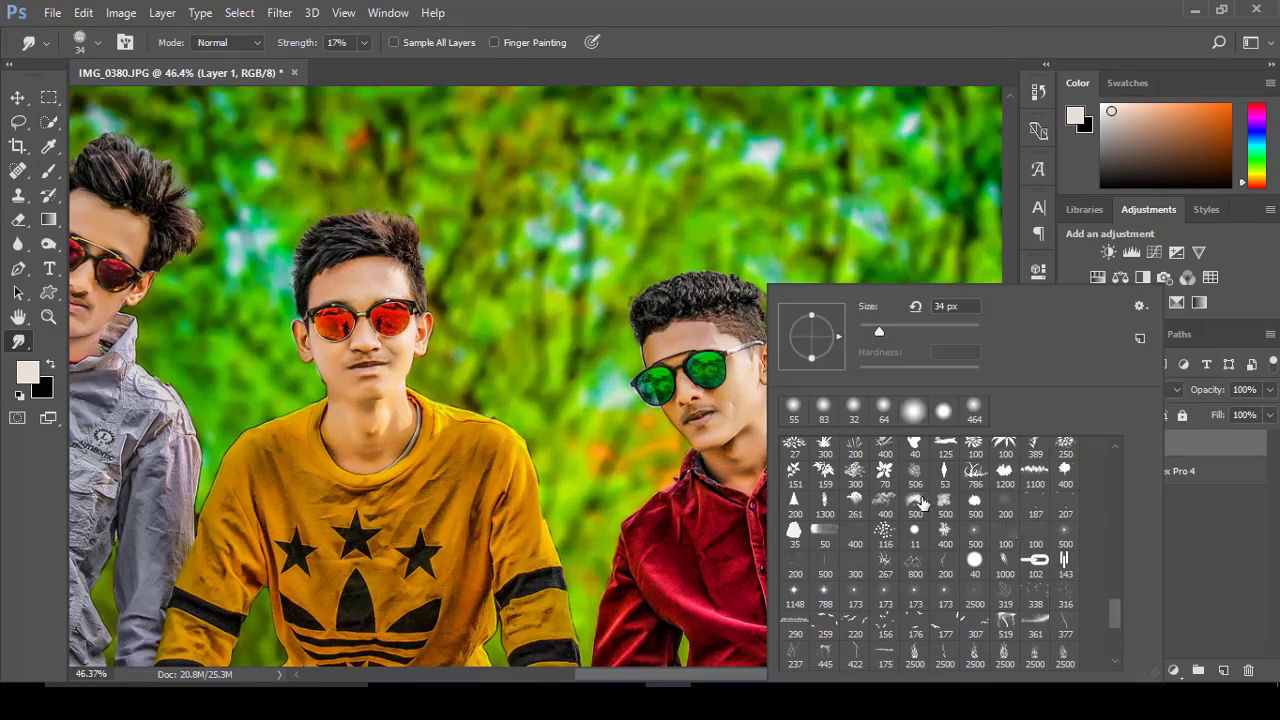
pyautogui.moveTo(1116, 615); pyautogui.dragTo(1119, 444)
pyautogui.scroll(3, 1115, 455)
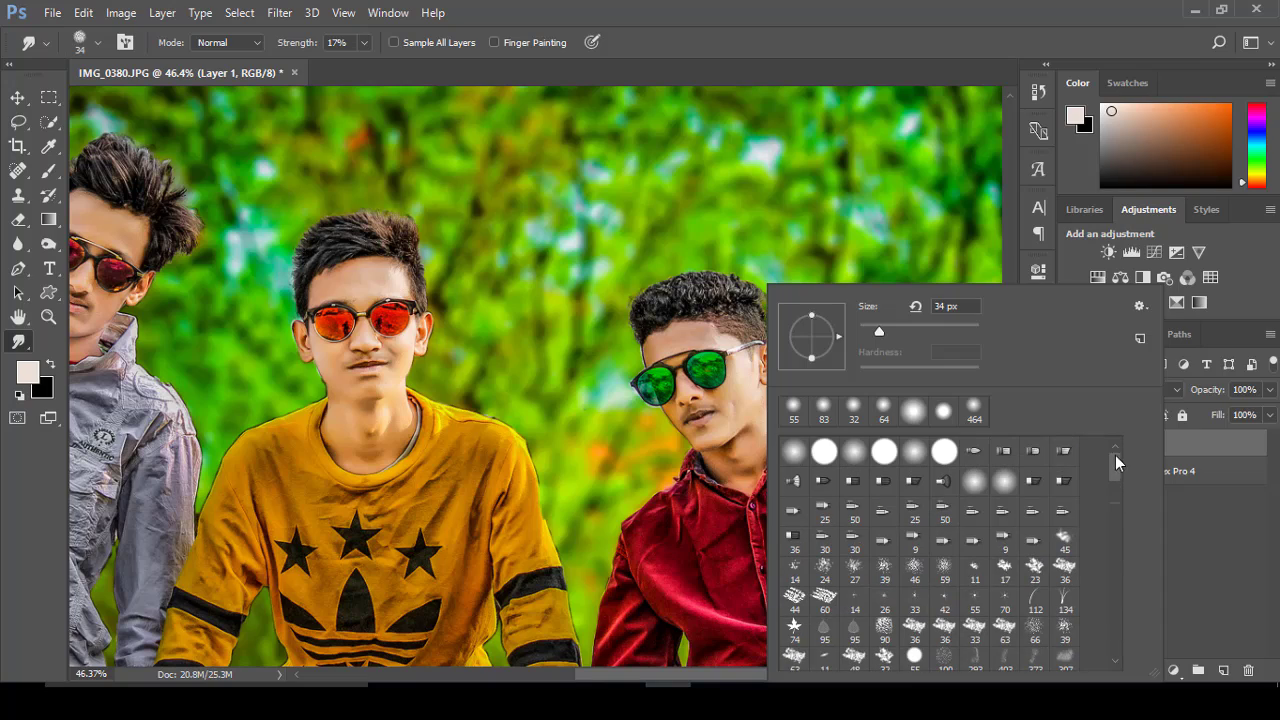
pyautogui.click(944, 568)
pyautogui.click(699, 303)
pyautogui.scroll(3, 677, 268)
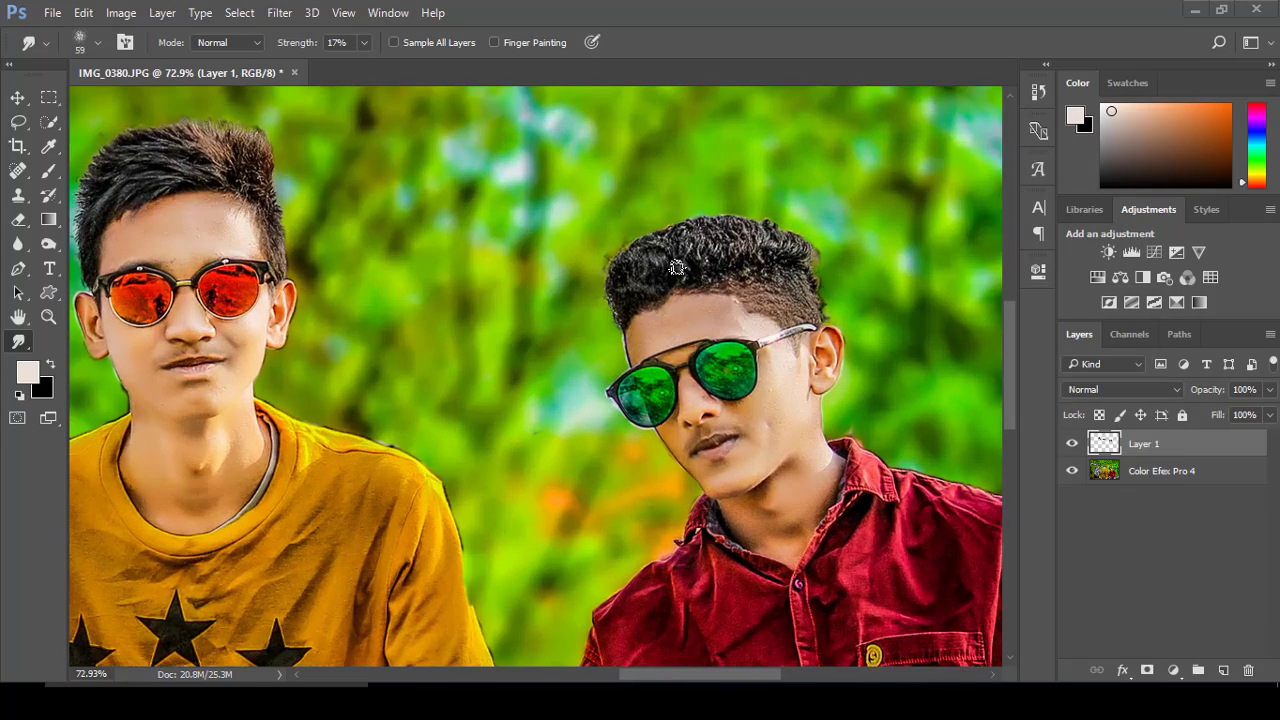
pyautogui.scroll(1, 677, 268)
pyautogui.rightClick(651, 282)
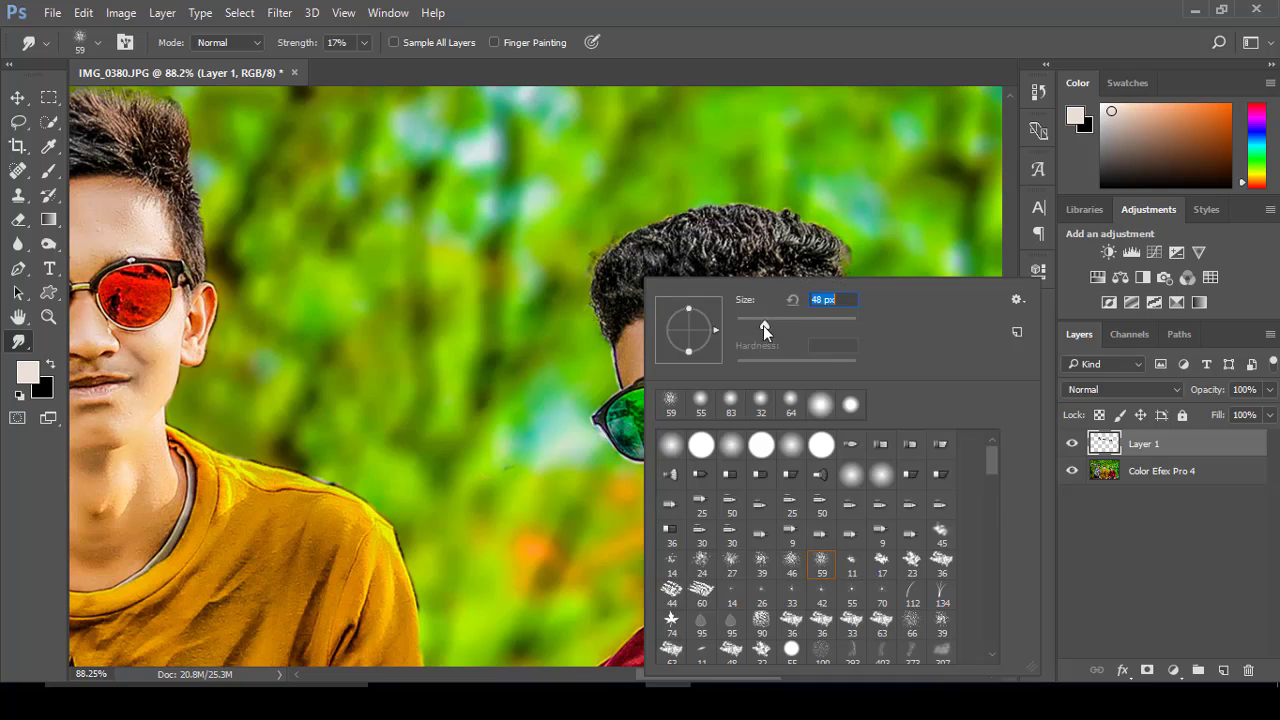
pyautogui.moveTo(775, 314); pyautogui.dragTo(745, 314)
pyautogui.moveTo(376, 66); pyautogui.dragTo(410, 64)
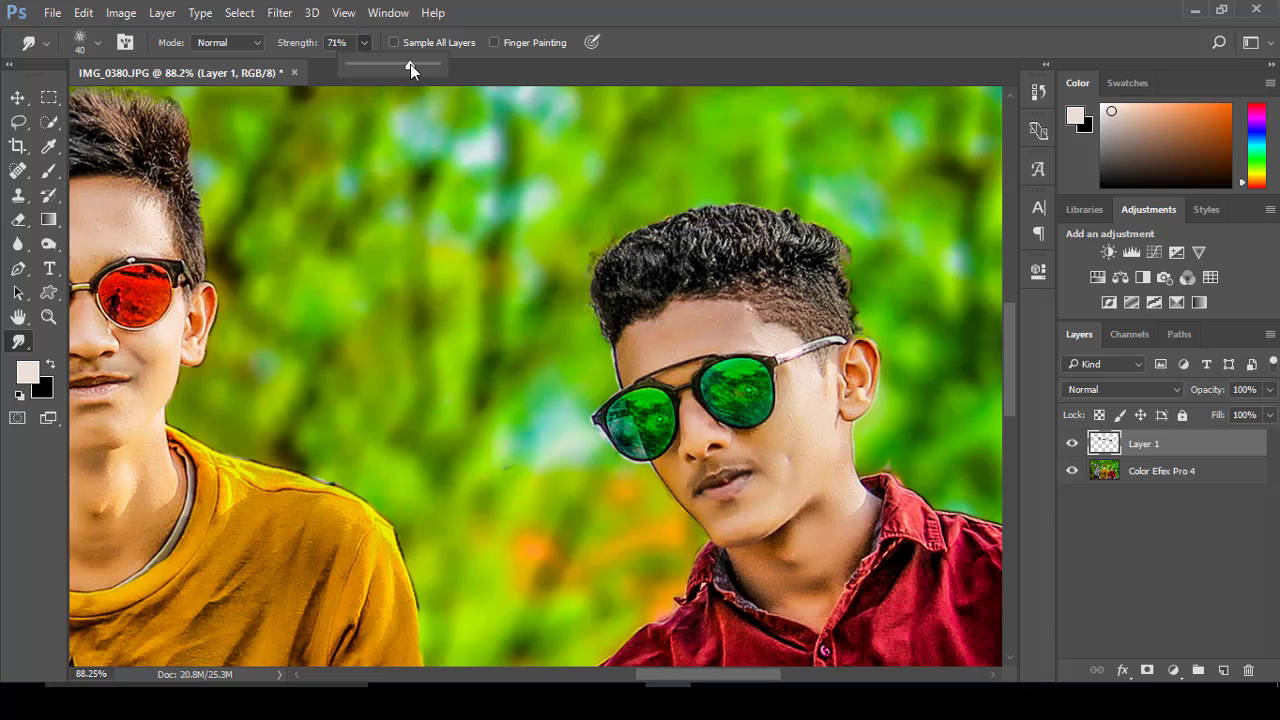
# Drag upward strokes across the right boy's curly hair into spikes, then fit the photo on screen
pyautogui.moveTo(608, 345); pyautogui.dragTo(598, 265)
pyautogui.moveTo(615, 320); pyautogui.dragTo(585, 235)
pyautogui.moveTo(645, 286)
pyautogui.mouseDown()
pyautogui.moveTo(640, 200)
pyautogui.moveTo(689, 194)
pyautogui.mouseUp()
pyautogui.moveTo(700, 285)
pyautogui.mouseDown()
pyautogui.moveTo(705, 188)
pyautogui.moveTo(740, 192)
pyautogui.mouseUp()
pyautogui.moveTo(744, 290)
pyautogui.mouseDown()
pyautogui.moveTo(760, 195)
pyautogui.moveTo(795, 200)
pyautogui.mouseUp()
pyautogui.moveTo(815, 295)
pyautogui.mouseDown()
pyautogui.moveTo(835, 210)
pyautogui.moveTo(855, 232)
pyautogui.mouseUp()
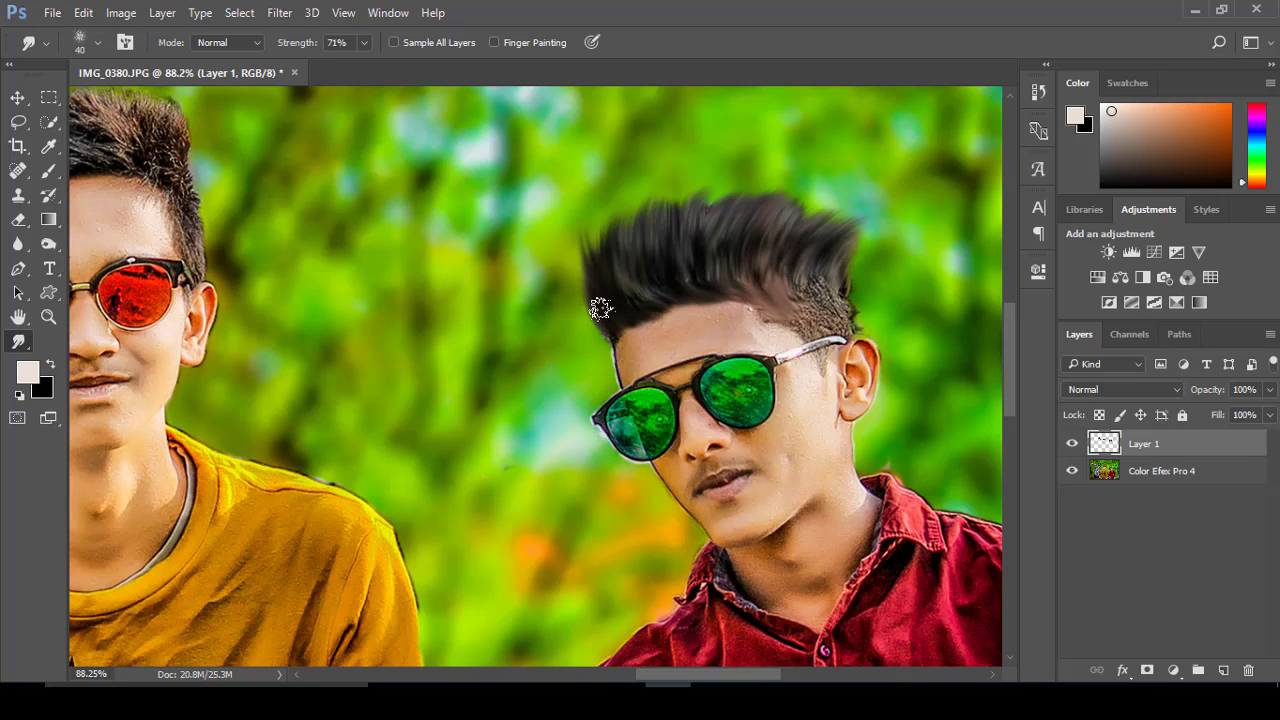
pyautogui.moveTo(601, 308)
pyautogui.mouseDown()
pyautogui.moveTo(645, 196)
pyautogui.moveTo(720, 224)
pyautogui.moveTo(860, 237)
pyautogui.mouseUp()
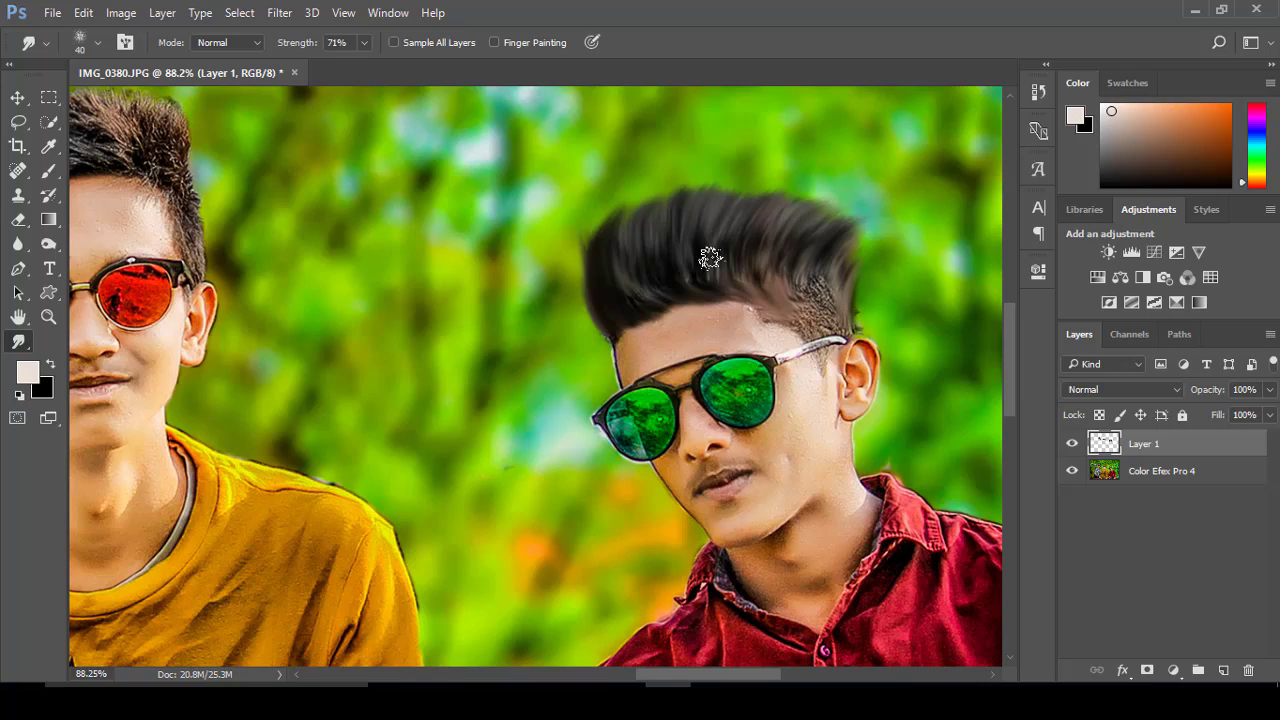
pyautogui.hotkey('ctrl', '0')
# Smudge the middle boy's hair upward and out to the left into a quiff
pyautogui.scroll(3, 273, 321)
pyautogui.scroll(2, 273, 321)
pyautogui.scroll(2, 273, 321)
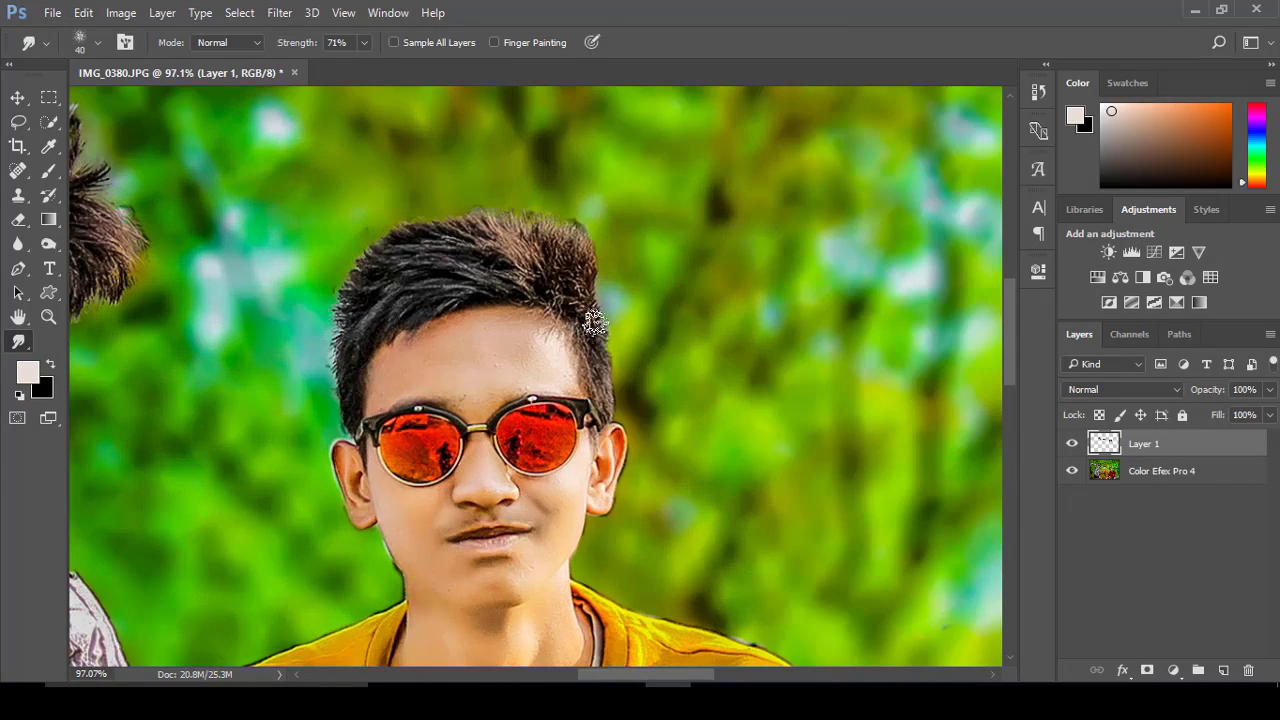
pyautogui.moveTo(595, 330); pyautogui.dragTo(557, 230)
pyautogui.moveTo(580, 280)
pyautogui.mouseDown()
pyautogui.moveTo(550, 215)
pyautogui.moveTo(558, 290)
pyautogui.moveTo(466, 254)
pyautogui.moveTo(531, 289)
pyautogui.moveTo(354, 271)
pyautogui.mouseUp()
pyautogui.moveTo(409, 314)
pyautogui.mouseDown()
pyautogui.moveTo(288, 334)
pyautogui.moveTo(309, 300)
pyautogui.mouseUp()
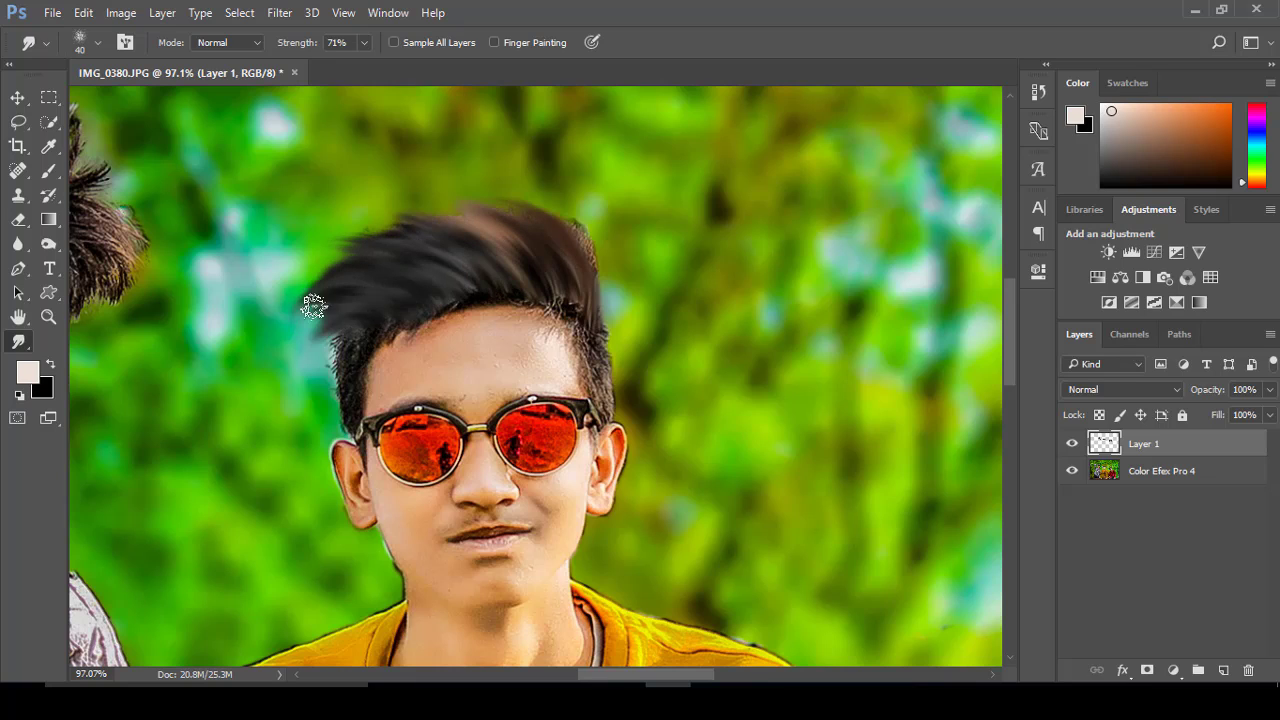
pyautogui.moveTo(343, 349); pyautogui.dragTo(290, 335)
pyautogui.moveTo(371, 397); pyautogui.dragTo(350, 281)
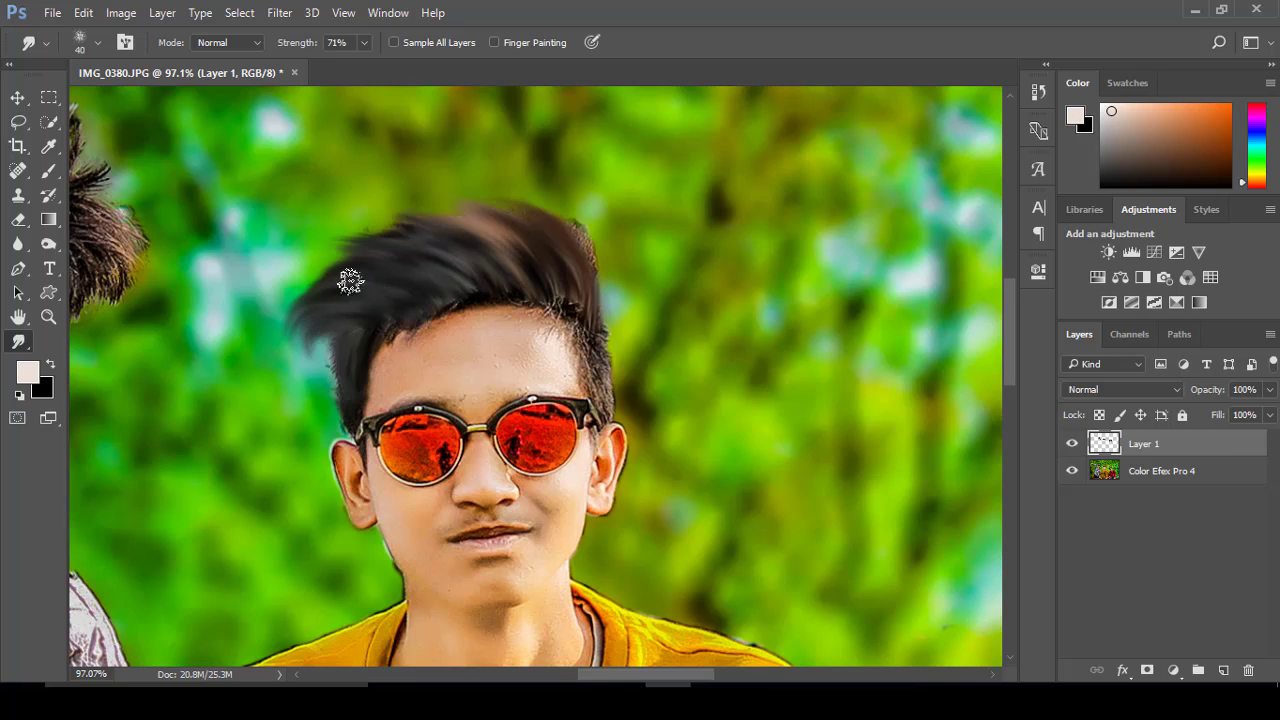
pyautogui.moveTo(587, 307)
pyautogui.mouseDown()
pyautogui.moveTo(560, 240)
pyautogui.moveTo(503, 226)
pyautogui.moveTo(391, 231)
pyautogui.moveTo(294, 275)
pyautogui.moveTo(300, 365)
pyautogui.mouseUp()
pyautogui.moveTo(334, 293); pyautogui.dragTo(309, 390)
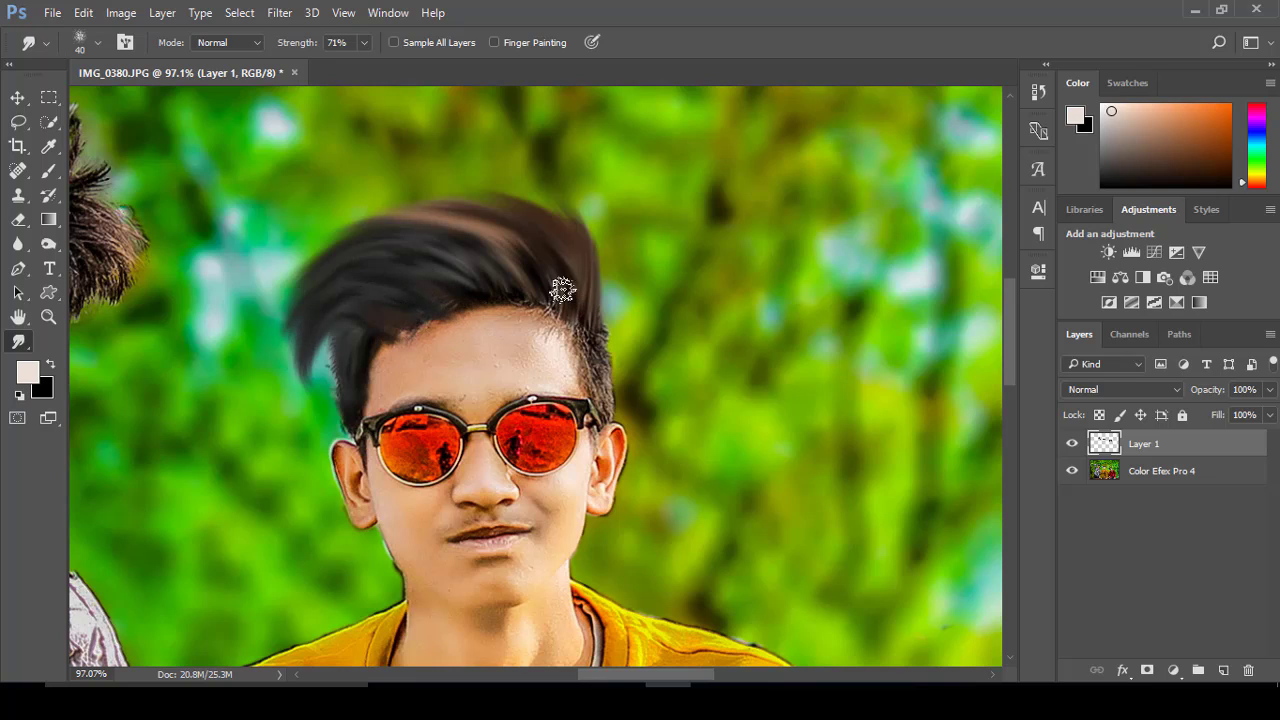
pyautogui.moveTo(518, 187); pyautogui.dragTo(320, 249)
pyautogui.moveTo(300, 302)
pyautogui.mouseDown()
pyautogui.moveTo(323, 251)
pyautogui.moveTo(269, 349)
pyautogui.mouseUp()
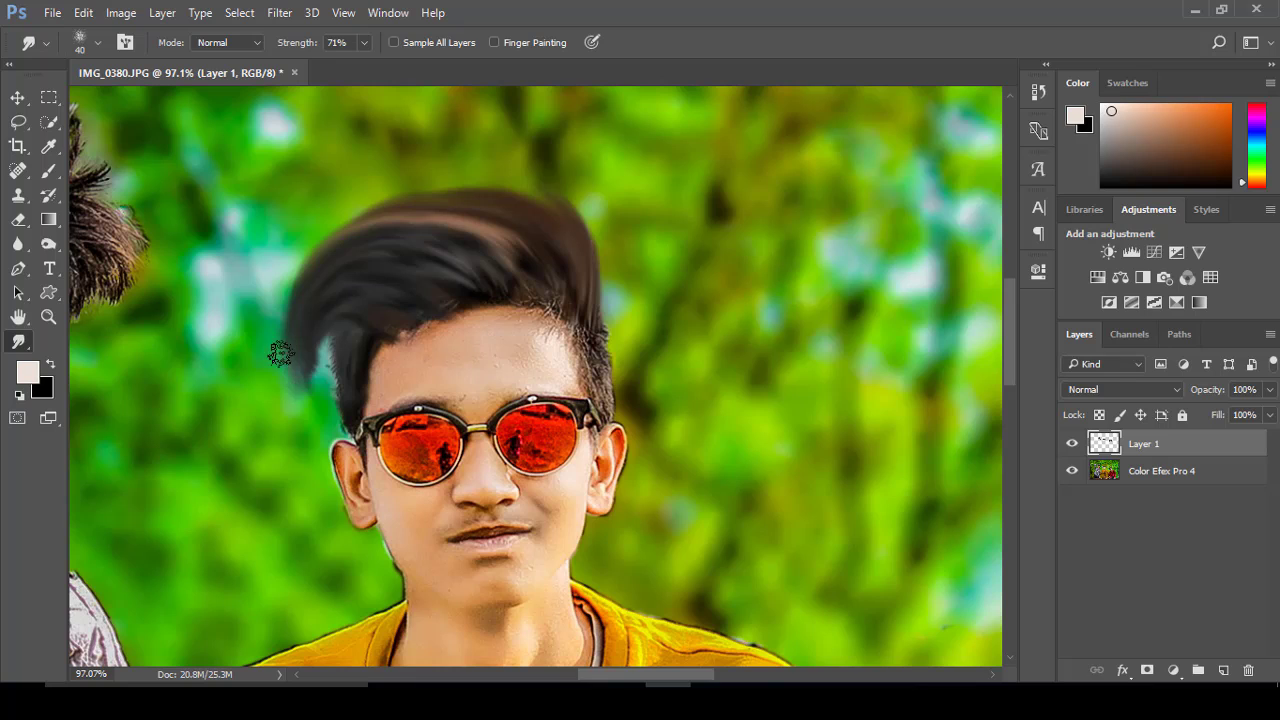
# Choose a soft round 86 px brush and switch to the Eraser at 15% opacity
pyautogui.rightClick(358, 300)
pyautogui.doubleClick(443, 451)
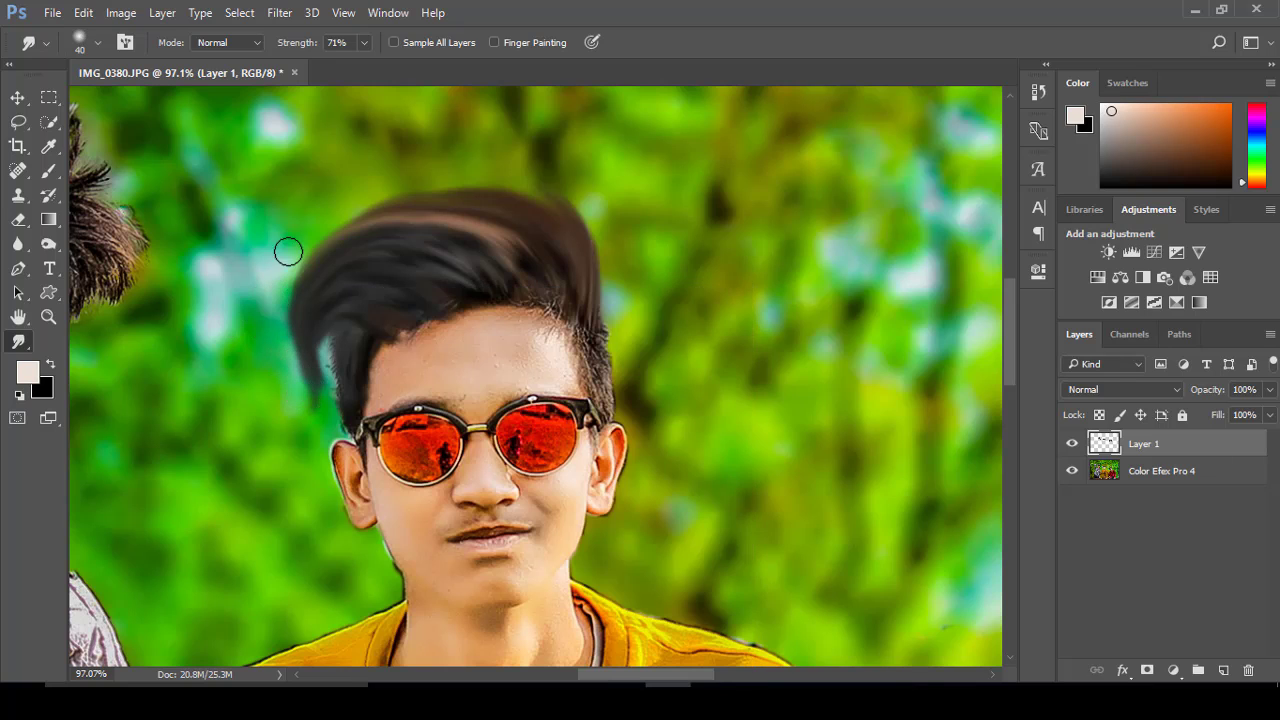
pyautogui.rightClick(380, 230)
pyautogui.click(271, 266)
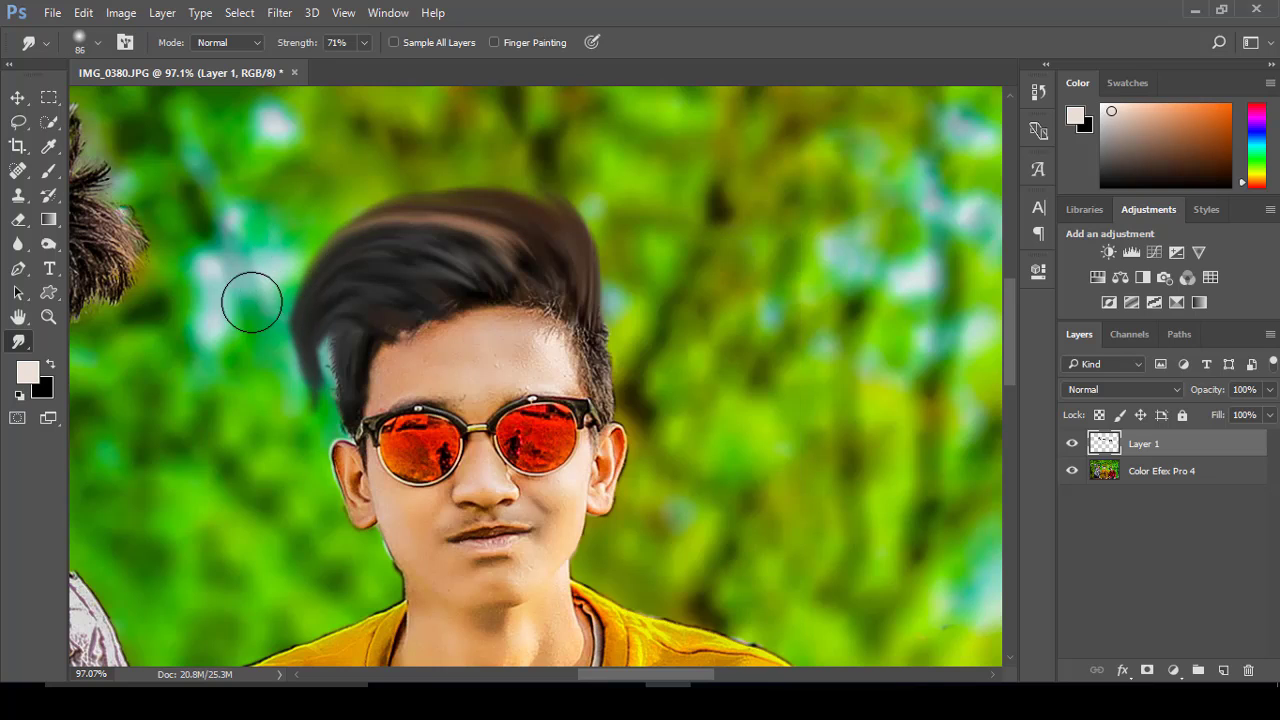
pyautogui.rightClick(466, 289)
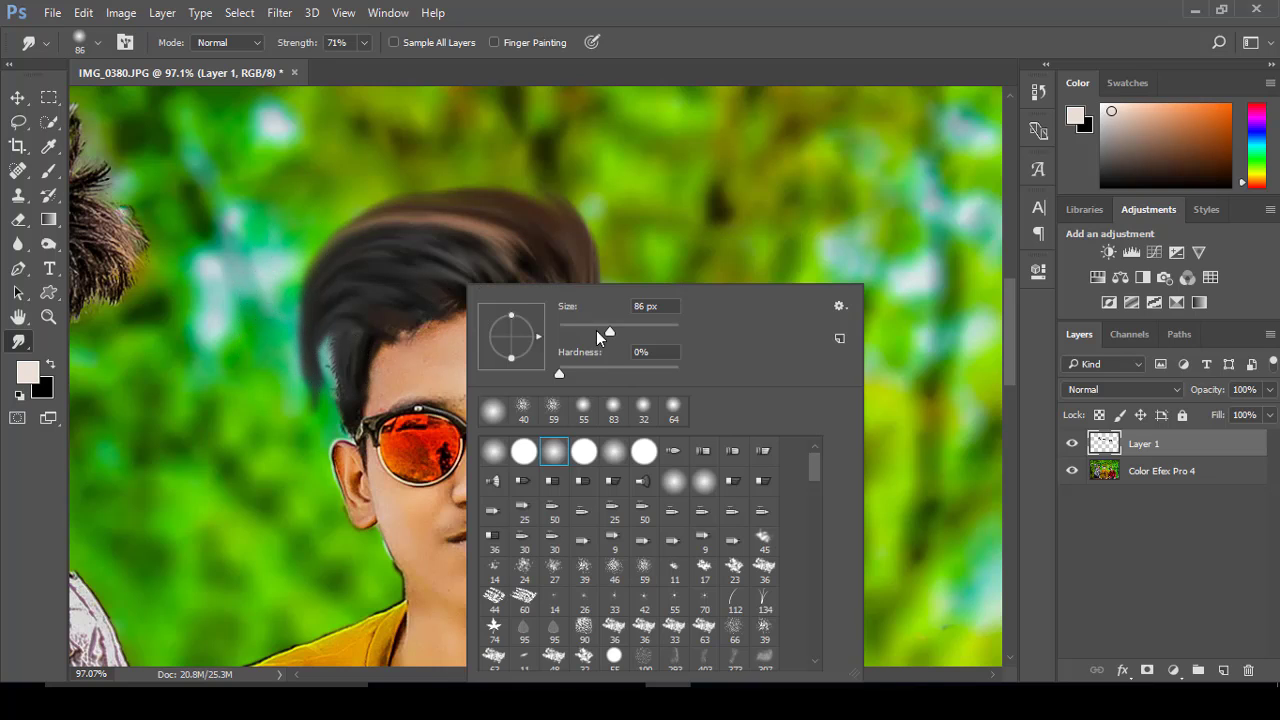
pyautogui.rightClick(18, 219)
pyautogui.click(90, 216)
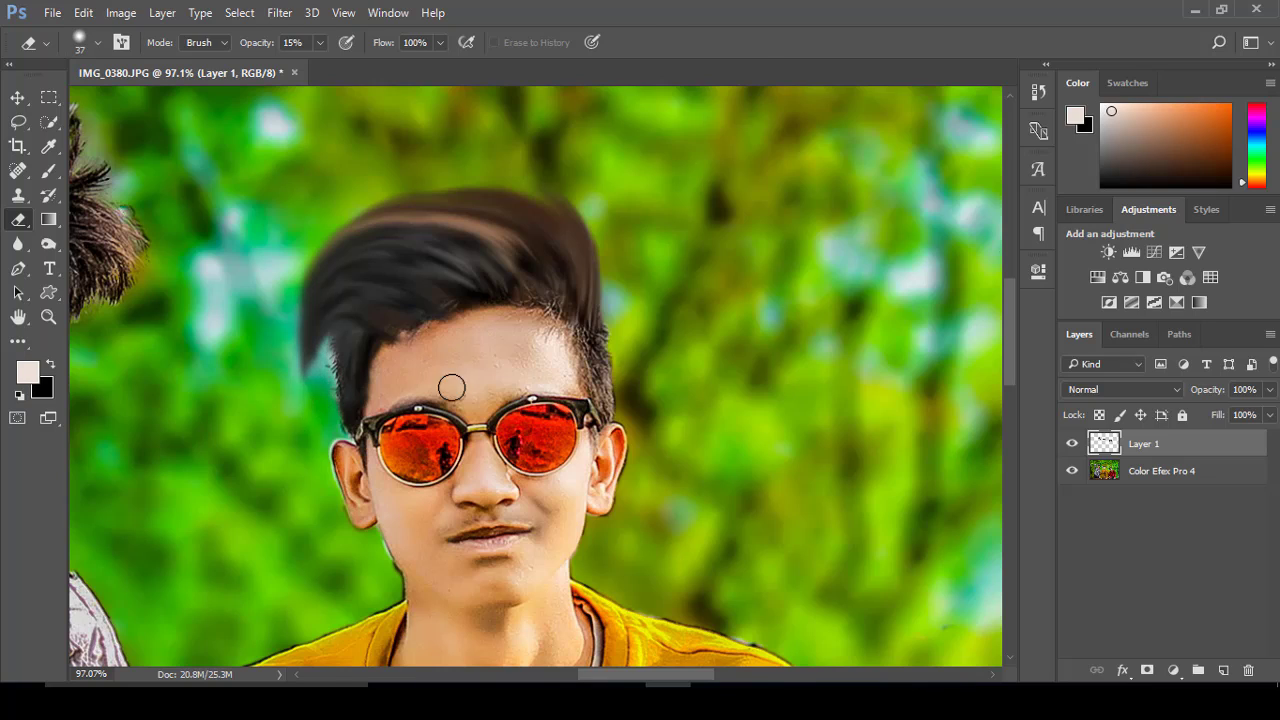
# Smudge the left boy's hair upward into spikes and tidy its lower edge
pyautogui.scroll(-3, 451, 387)
pyautogui.scroll(1, 218, 348)
pyautogui.scroll(2, 292, 362)
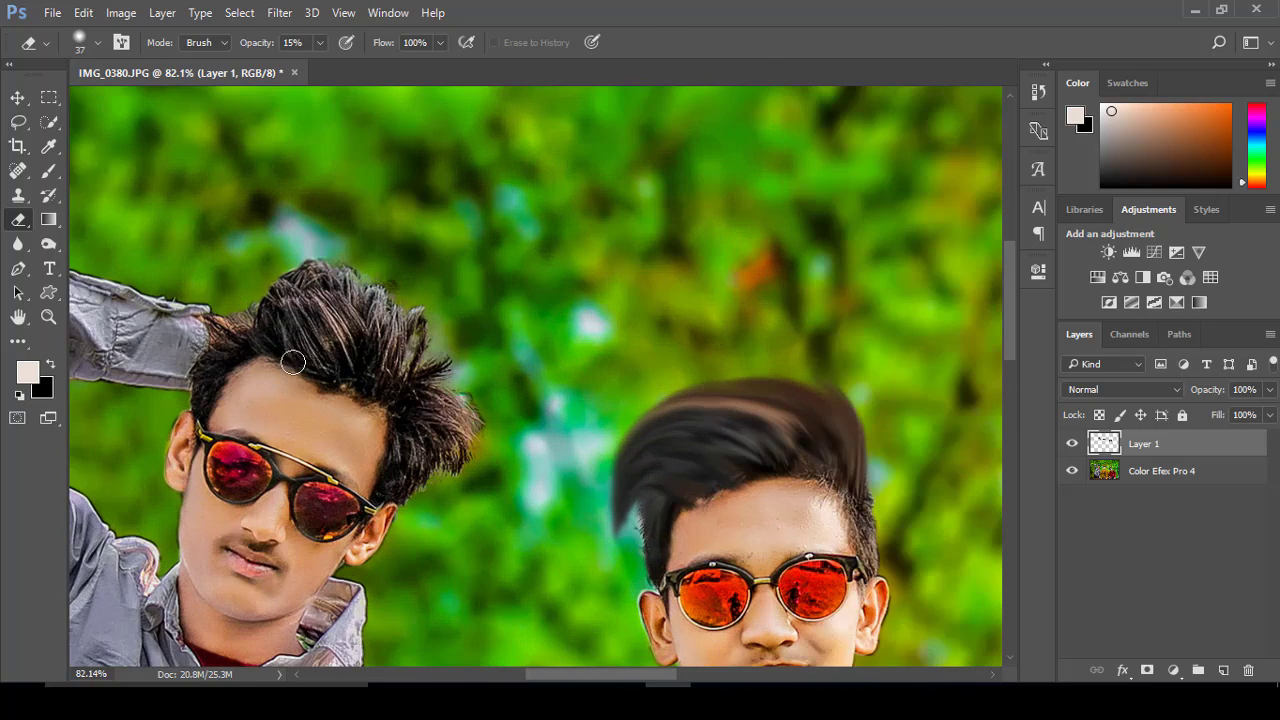
pyautogui.click(18, 341)
pyautogui.click(90, 371)
pyautogui.rightClick(378, 284)
pyautogui.press('Escape')
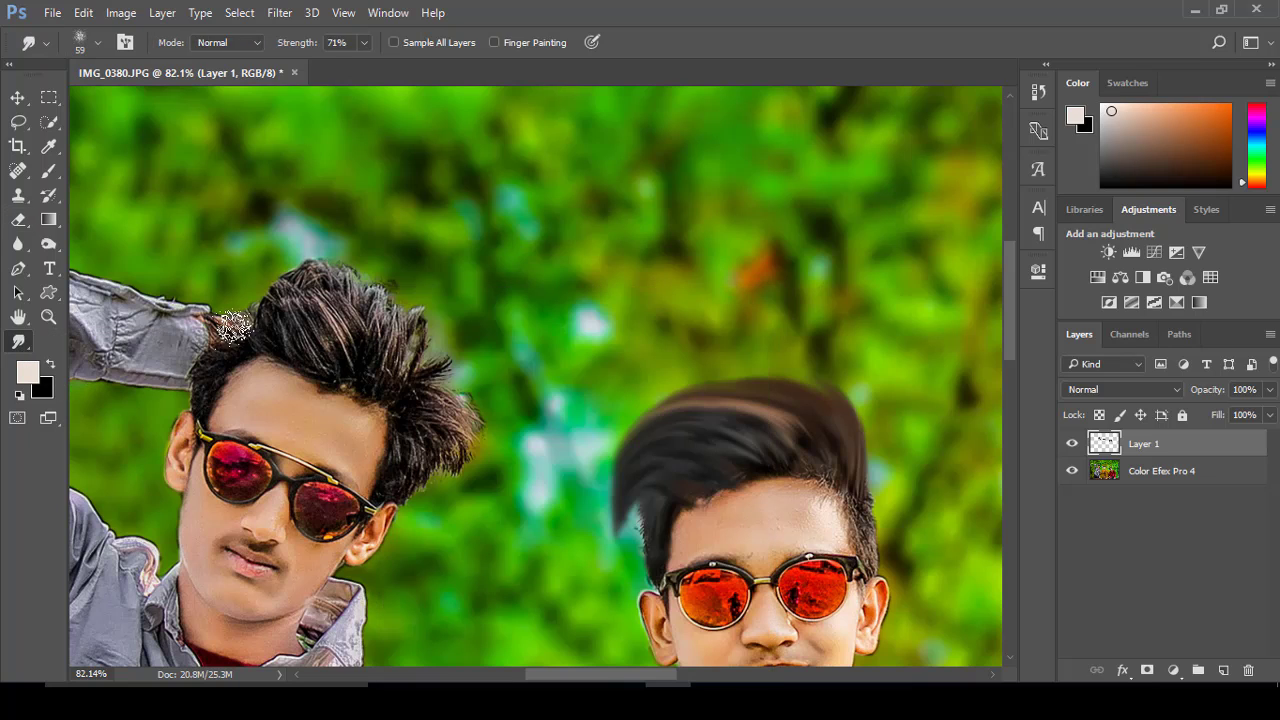
pyautogui.moveTo(406, 394)
pyautogui.mouseDown()
pyautogui.moveTo(429, 429)
pyautogui.moveTo(404, 291)
pyautogui.moveTo(380, 357)
pyautogui.moveTo(337, 351)
pyautogui.moveTo(283, 317)
pyautogui.moveTo(329, 354)
pyautogui.moveTo(351, 334)
pyautogui.moveTo(334, 286)
pyautogui.moveTo(420, 320)
pyautogui.moveTo(371, 277)
pyautogui.mouseUp()
pyautogui.moveTo(409, 449)
pyautogui.mouseDown()
pyautogui.moveTo(440, 462)
pyautogui.moveTo(454, 443)
pyautogui.moveTo(466, 394)
pyautogui.moveTo(449, 323)
pyautogui.mouseUp()
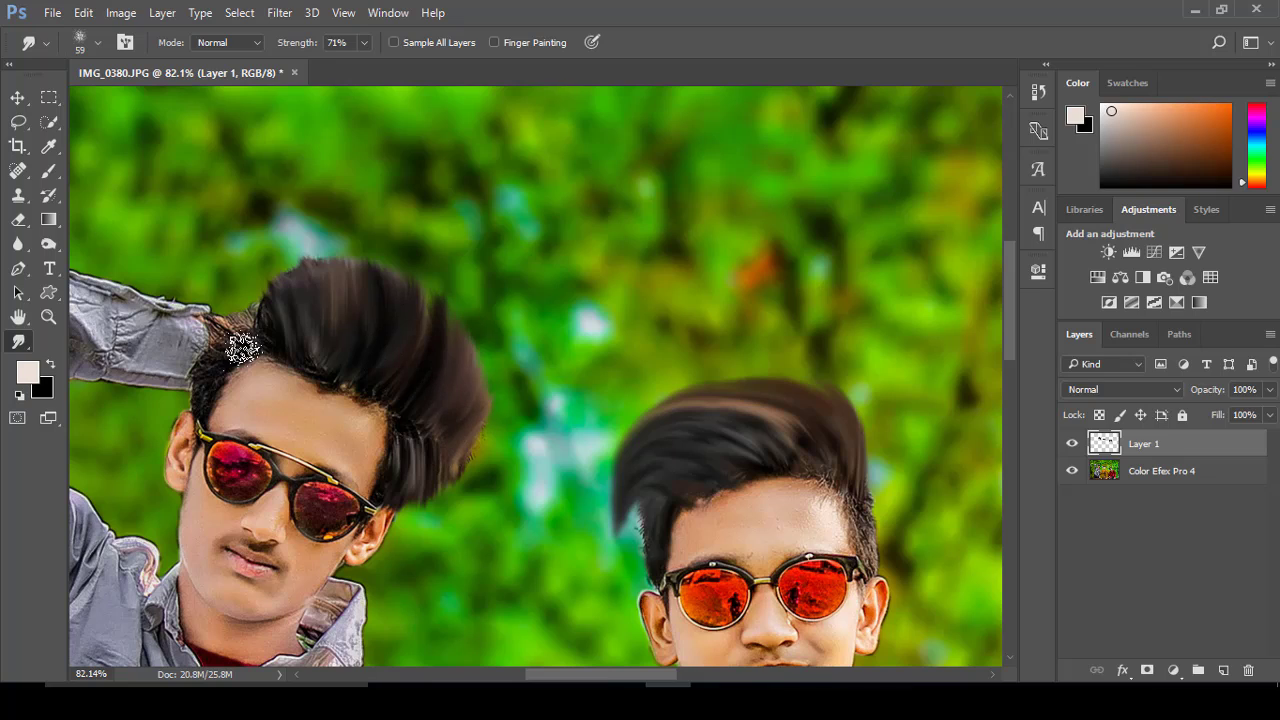
pyautogui.moveTo(242, 347)
pyautogui.mouseDown()
pyautogui.moveTo(209, 366)
pyautogui.moveTo(390, 412)
pyautogui.mouseUp()
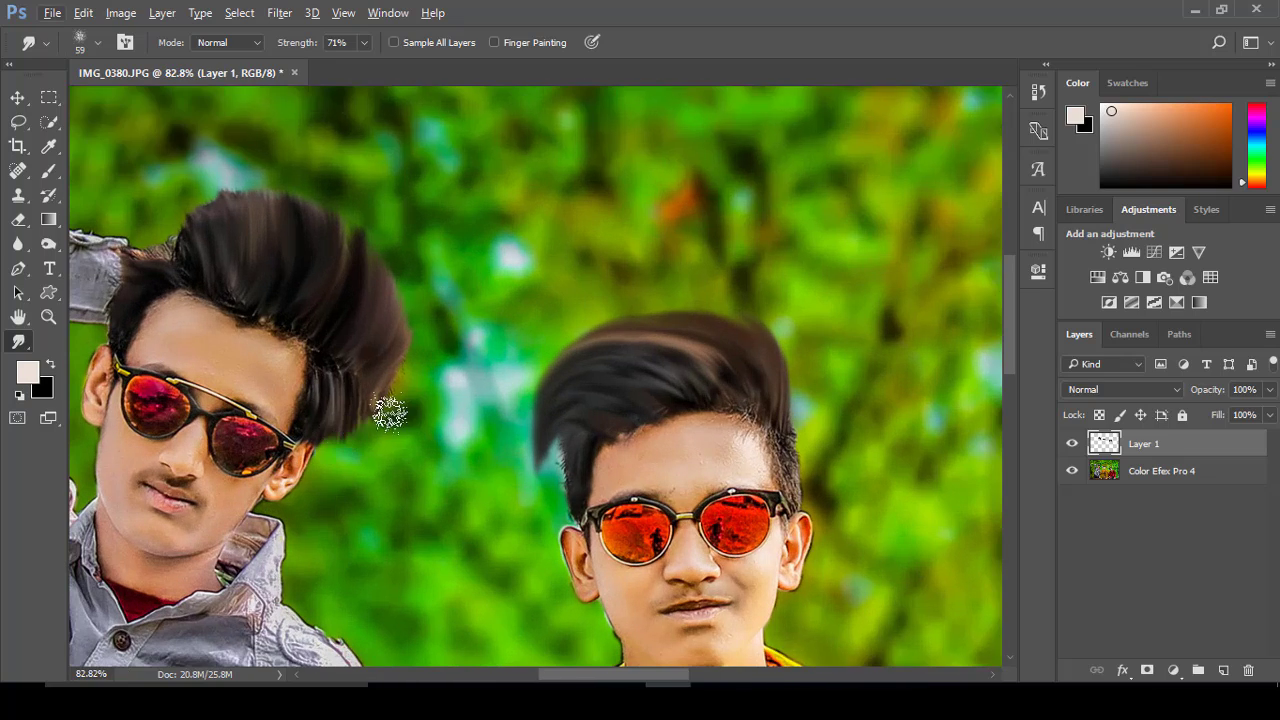
# Set the Eraser to 100% opacity and make the Color Efex Pro 4 layer active
pyautogui.scroll(-2, 390, 412)
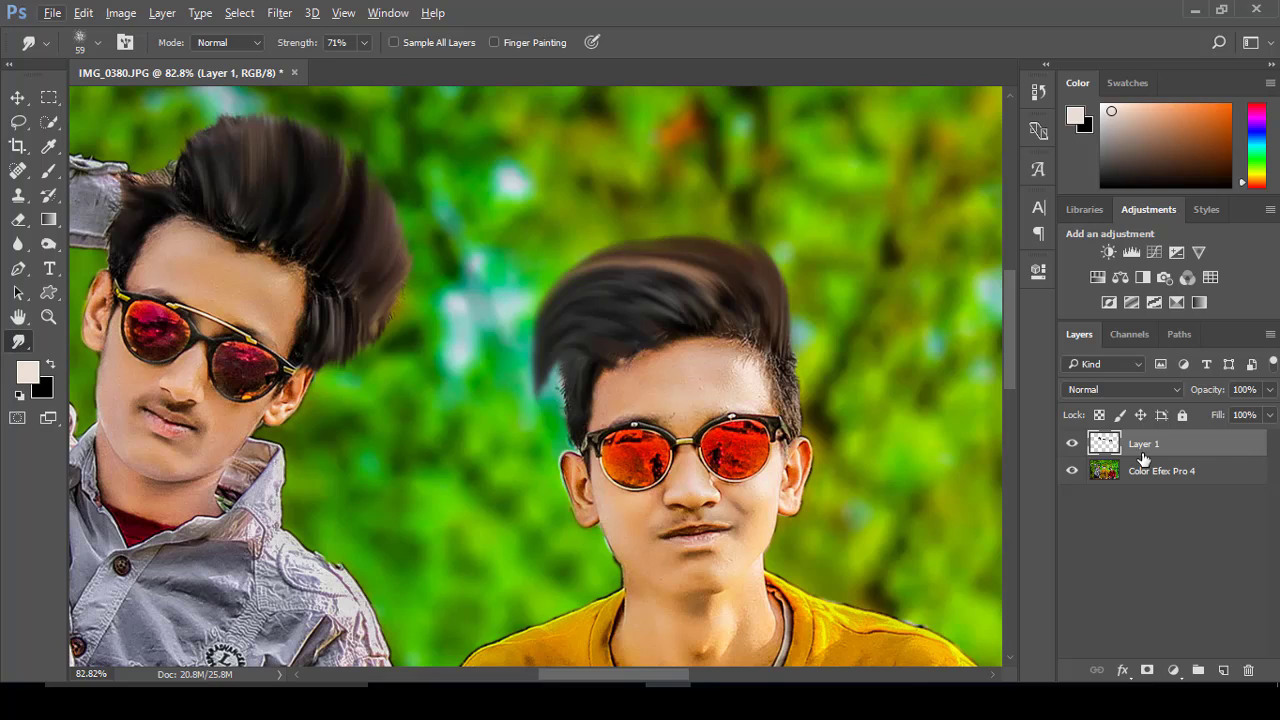
pyautogui.rightClick(18, 342)
pyautogui.click(18, 219)
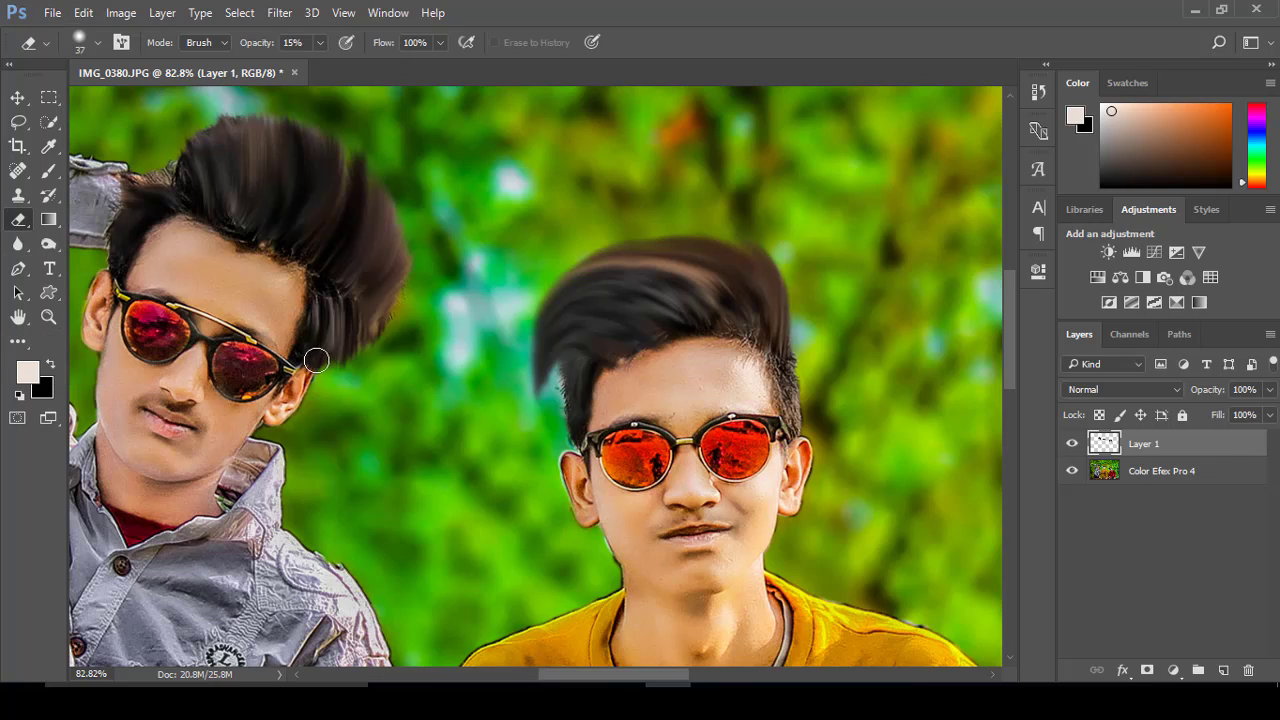
pyautogui.moveTo(387, 72); pyautogui.dragTo(398, 70)
pyautogui.click(1167, 474)
pyautogui.rightClick(18, 342)
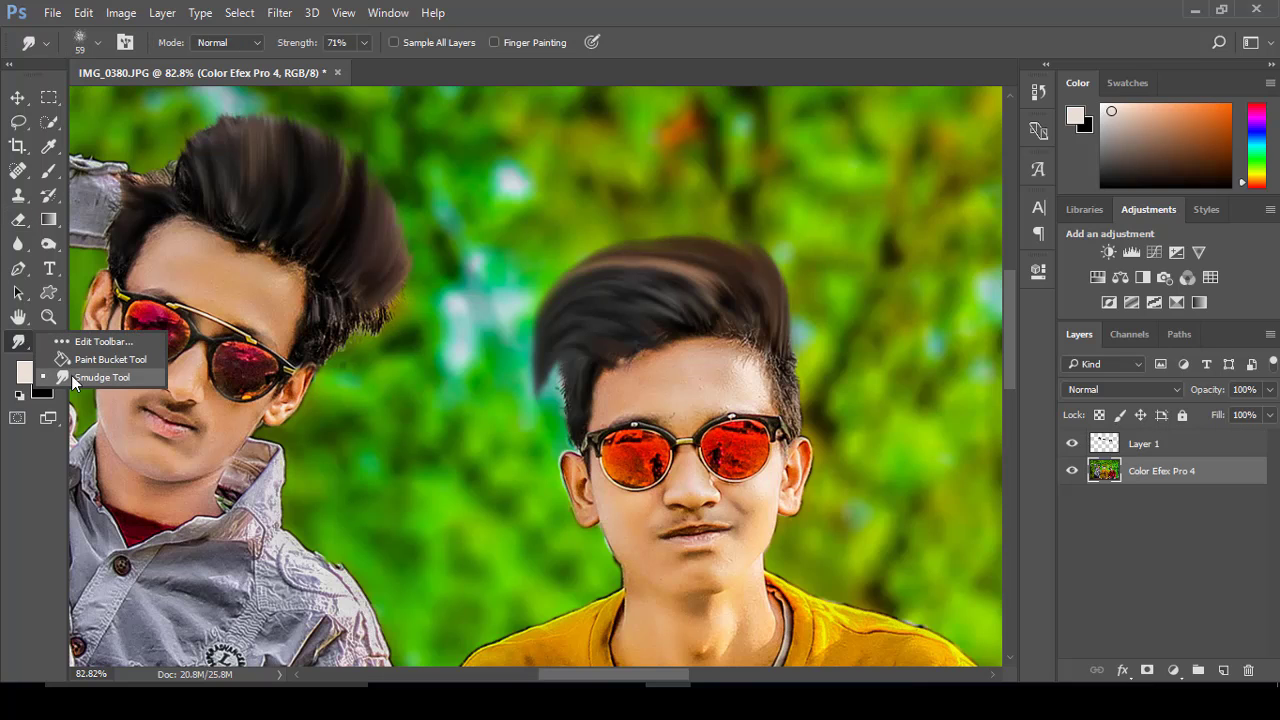
# Clone Stamp over the stray wisps at the left boy's hair edge
pyautogui.rightClick(18, 195)
pyautogui.click(61, 196)
pyautogui.rightClick(519, 405)
pyautogui.press('Return')
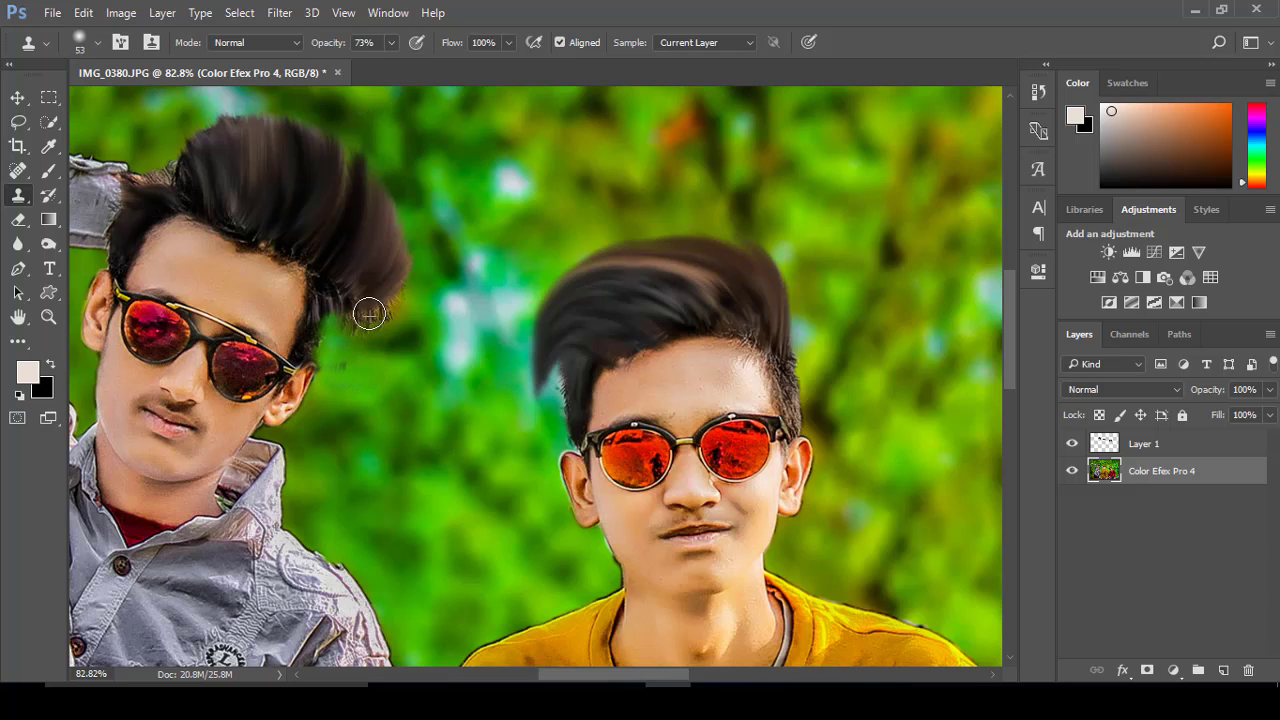
pyautogui.moveTo(381, 318); pyautogui.dragTo(350, 323)
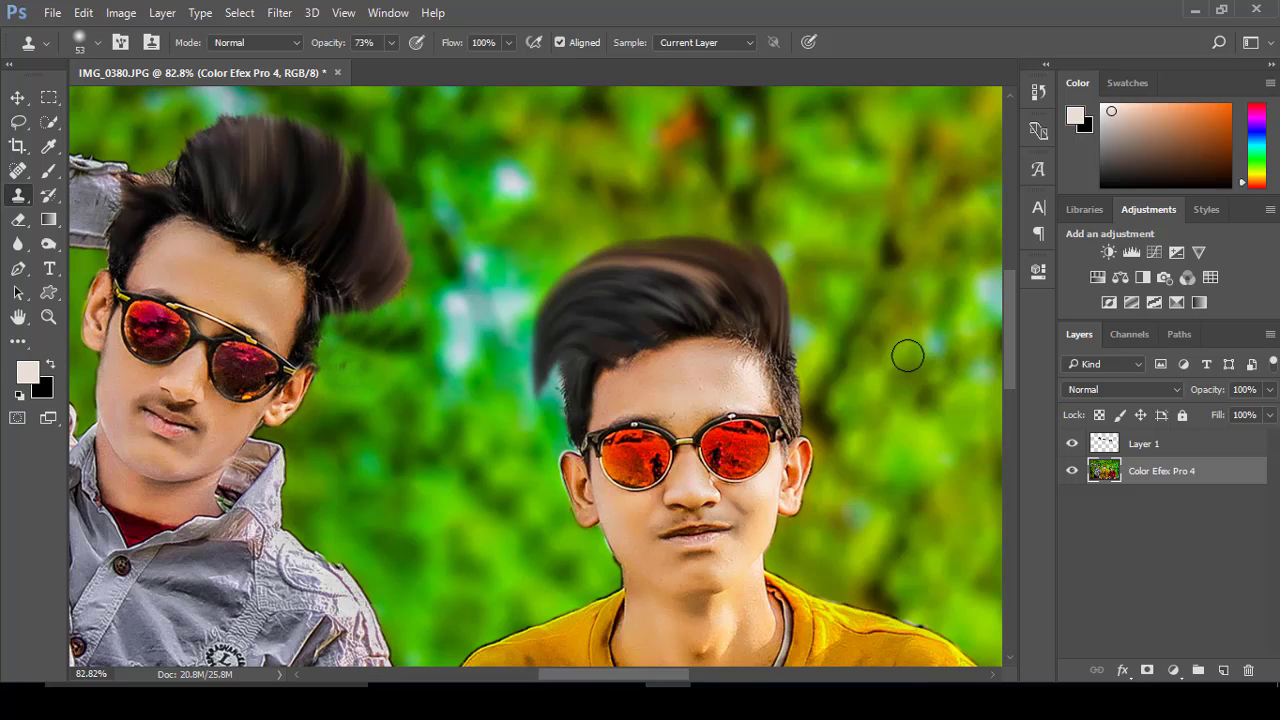
# Erase the stray hair tip on Layer 1, then clone green background over the wisps
pyautogui.scroll(1, 906, 352)
pyautogui.hotkey('alt', ']')
pyautogui.click(35, 226)
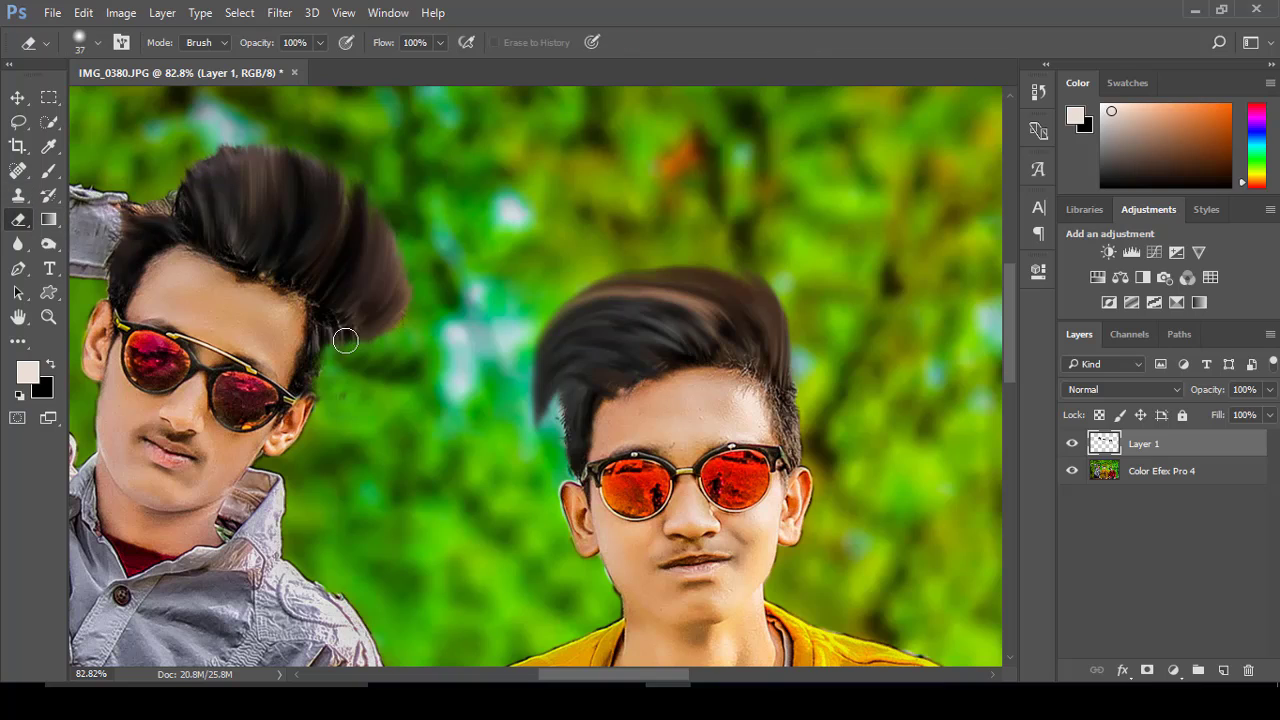
pyautogui.moveTo(401, 308)
pyautogui.mouseDown()
pyautogui.moveTo(352, 332)
pyautogui.moveTo(338, 319)
pyautogui.mouseUp()
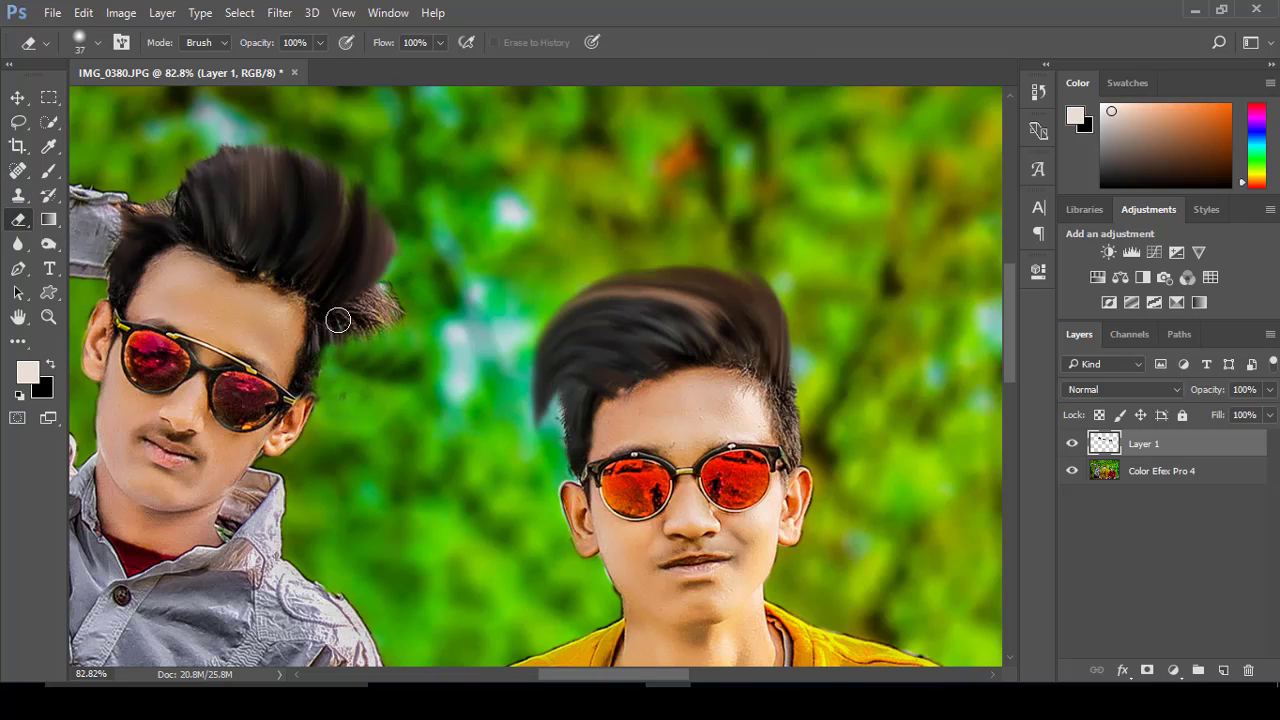
pyautogui.click(18, 195)
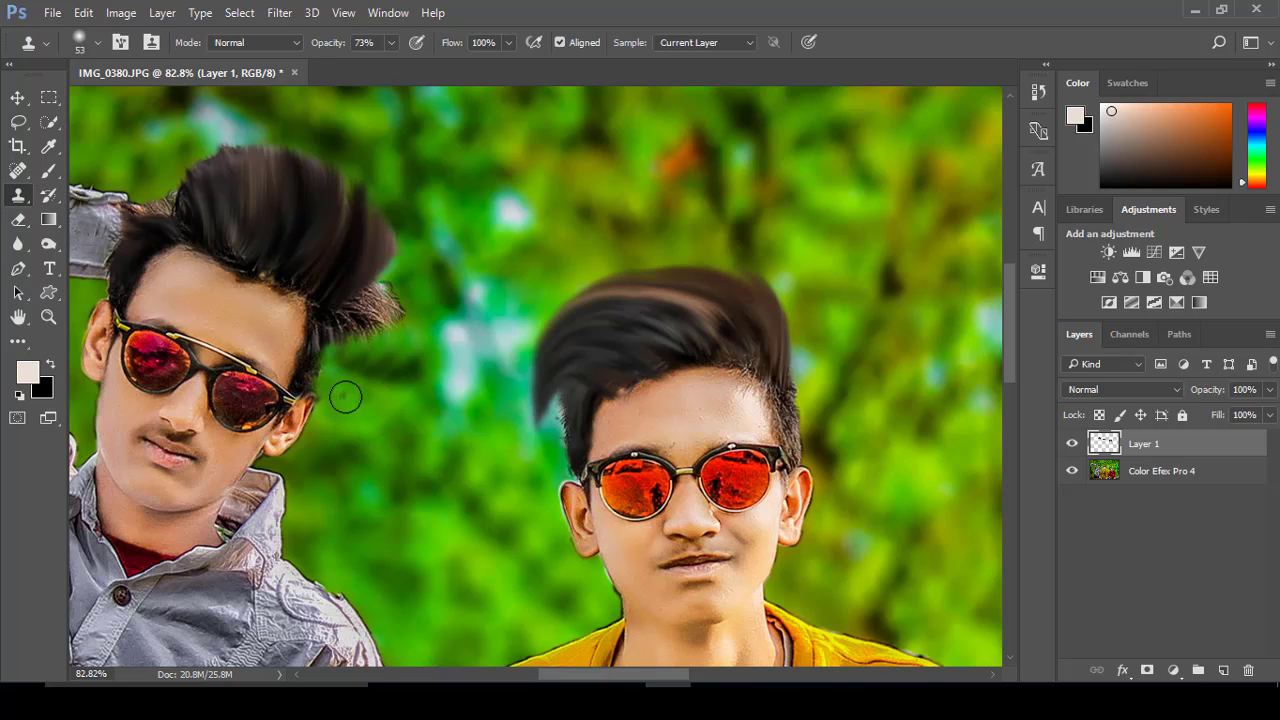
pyautogui.click(1166, 470)
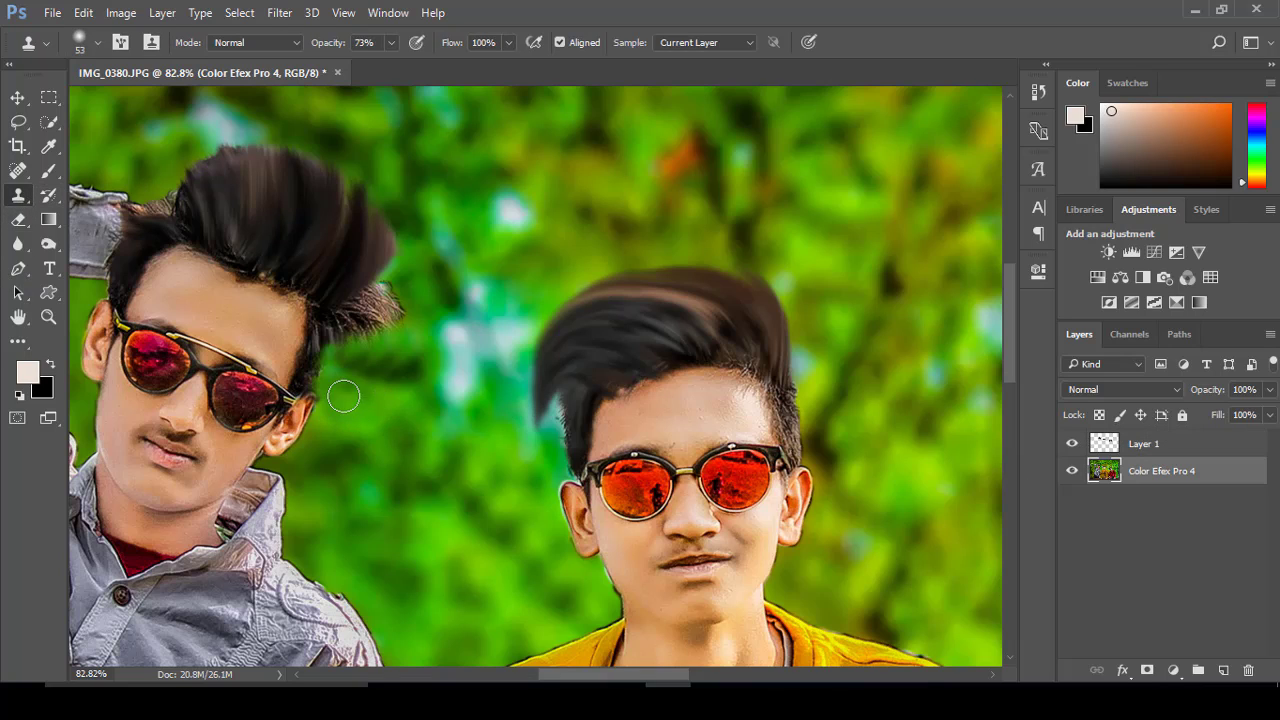
pyautogui.moveTo(347, 359)
pyautogui.mouseDown()
pyautogui.moveTo(374, 306)
pyautogui.moveTo(398, 322)
pyautogui.moveTo(326, 374)
pyautogui.moveTo(374, 381)
pyautogui.mouseUp()
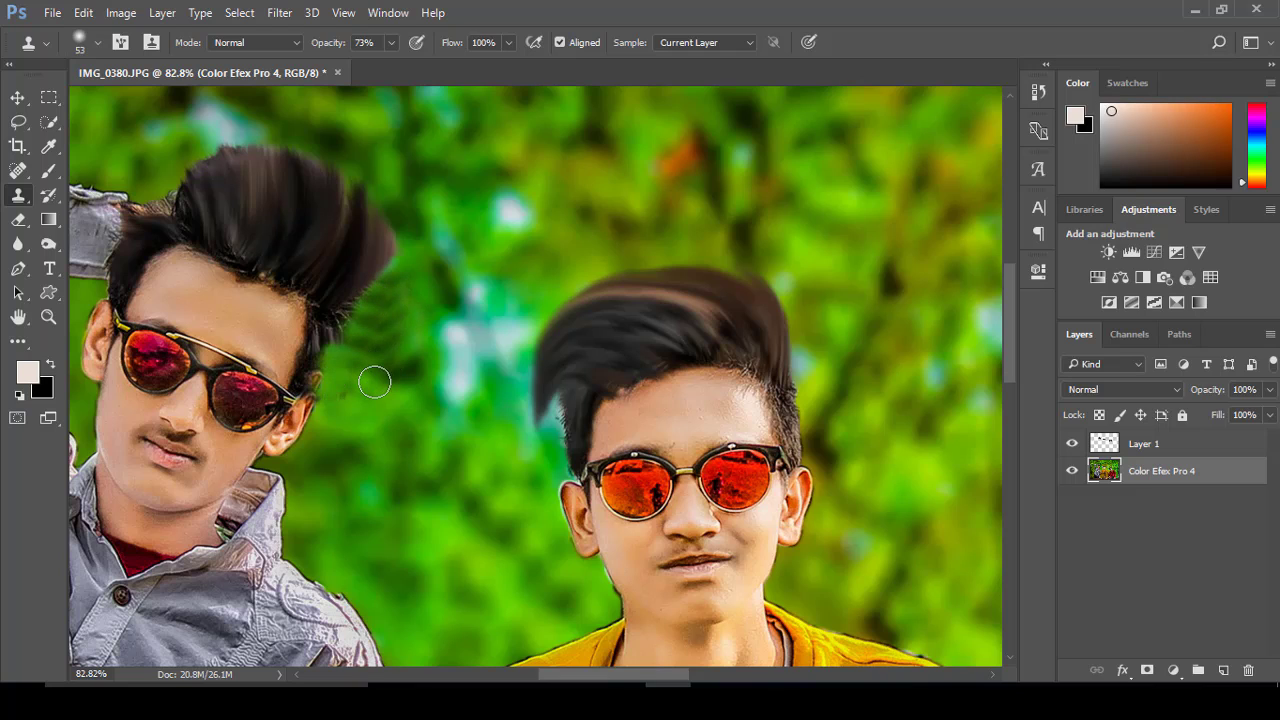
# Switch back to the Smudge Tool and bring up its brush size settings
pyautogui.click(18, 341)
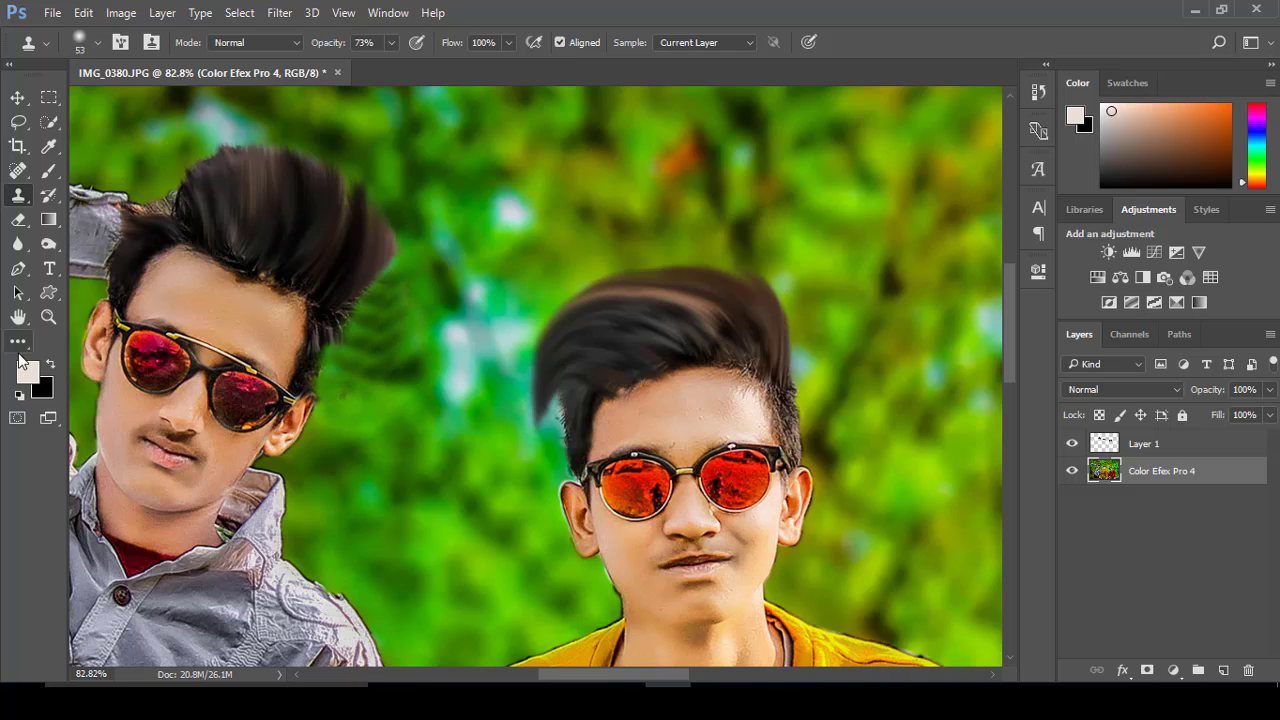
pyautogui.click(120, 360)
pyautogui.scroll(2, 330, 370)
pyautogui.rightClick(475, 347)
# Return to the hair layer and enlarge the Smudge brush to 72 px
pyautogui.press('Return')
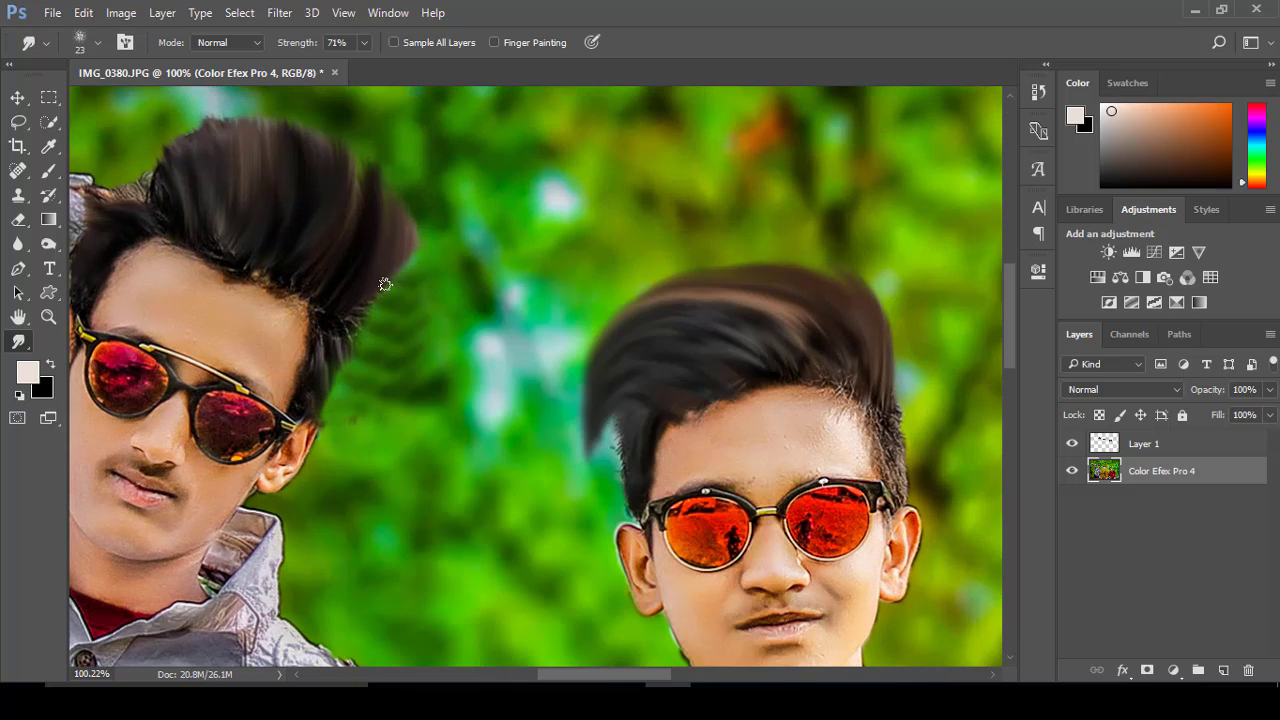
pyautogui.click(1205, 444)
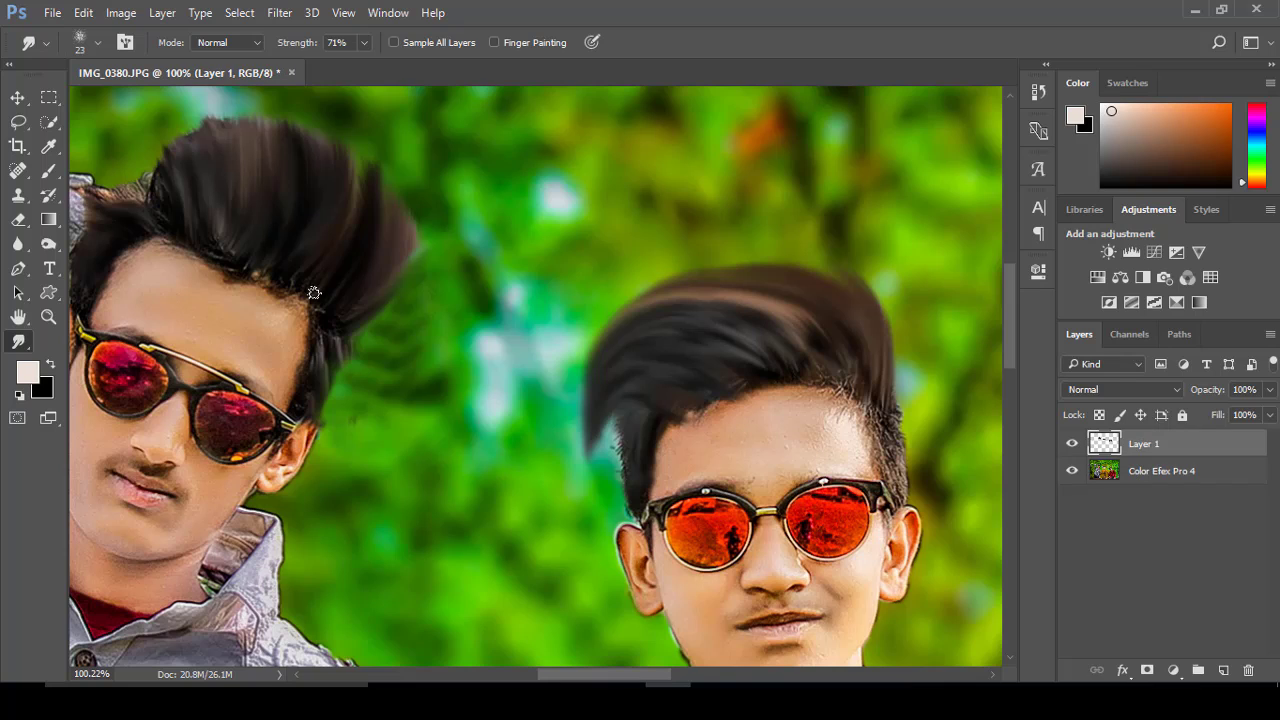
pyautogui.scroll(2, 529, 334)
pyautogui.scroll(1, 529, 334)
pyautogui.rightClick(529, 334)
pyautogui.moveTo(529, 334); pyautogui.dragTo(525, 325)
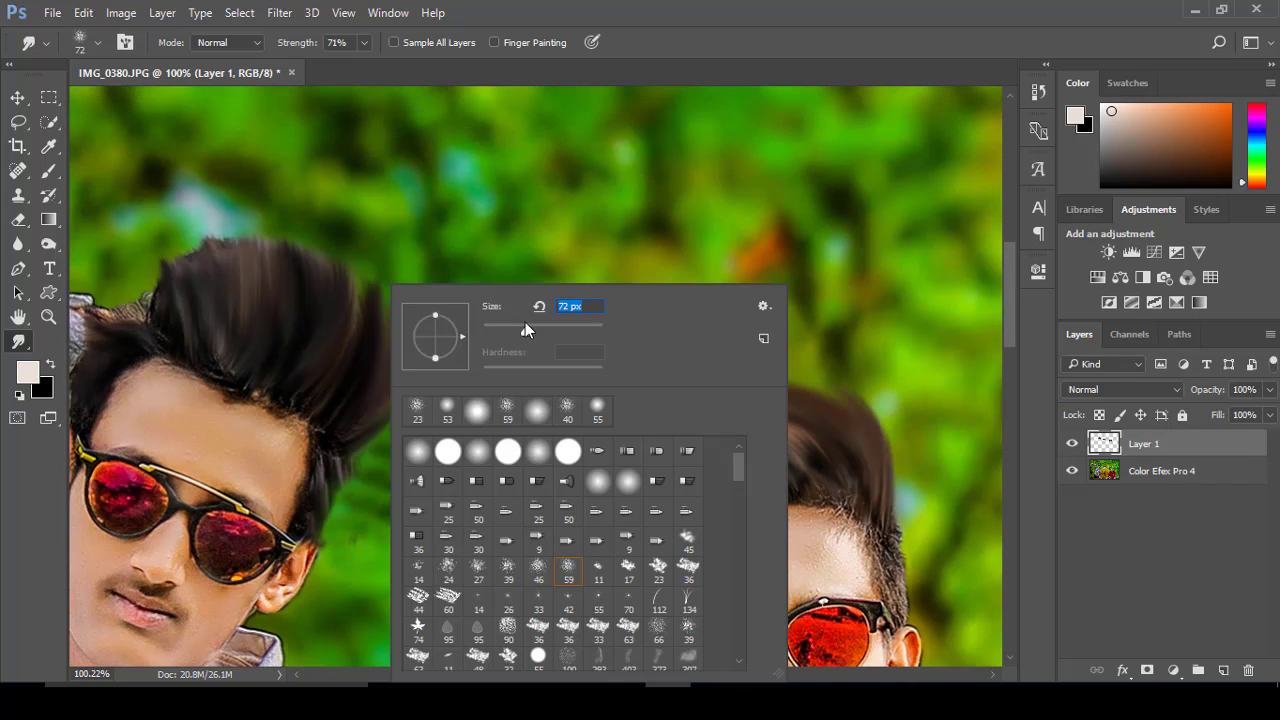
pyautogui.press('Return')
# Smudge the left boy's hair upward into strands and zoom around to inspect the result
pyautogui.moveTo(134, 330)
pyautogui.mouseDown()
pyautogui.moveTo(150, 262)
pyautogui.moveTo(136, 245)
pyautogui.moveTo(104, 322)
pyautogui.moveTo(191, 277)
pyautogui.moveTo(200, 228)
pyautogui.mouseUp()
pyautogui.moveTo(146, 289); pyautogui.dragTo(172, 232)
pyautogui.scroll(-3, 185, 293)
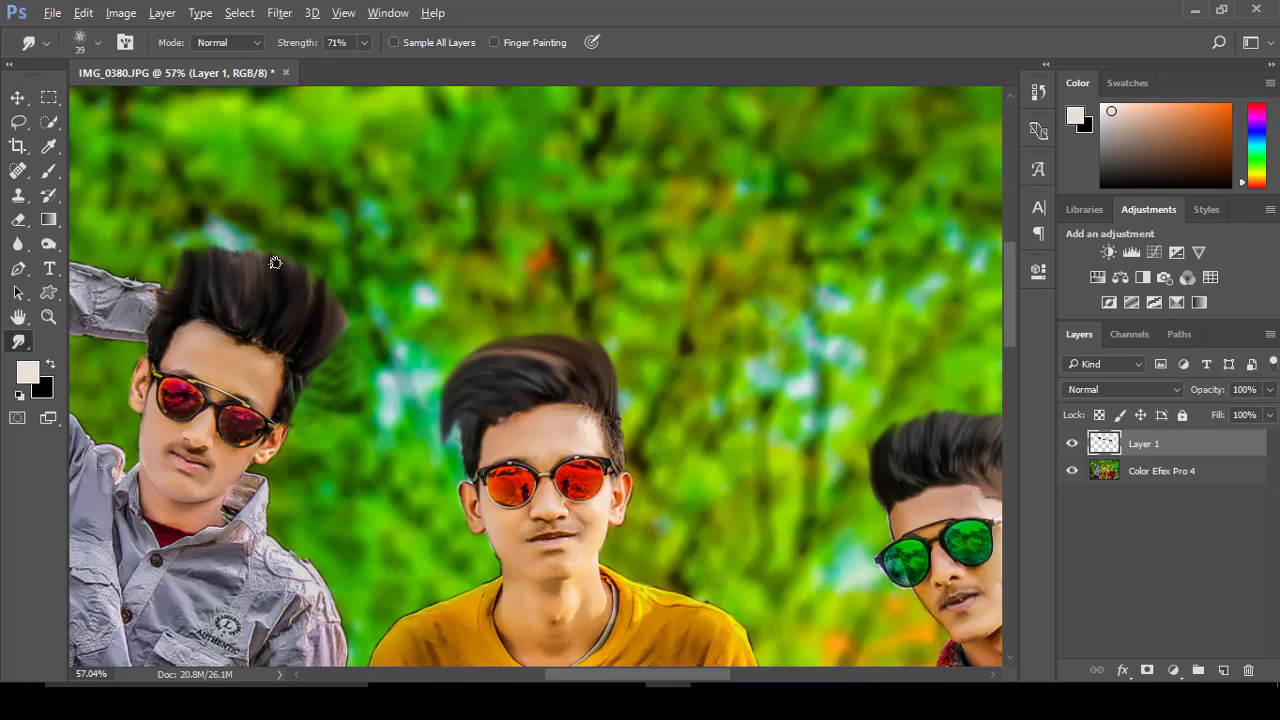
pyautogui.scroll(-1, 185, 293)
pyautogui.scroll(2, 185, 293)
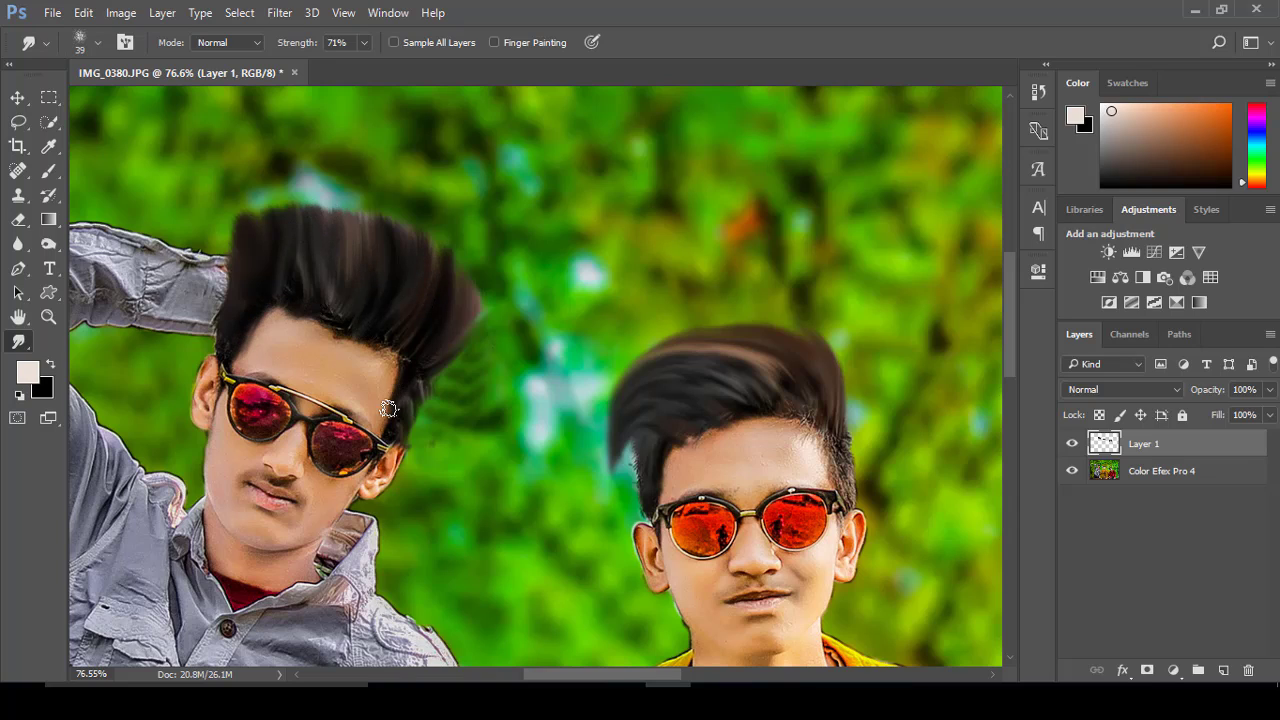
pyautogui.scroll(-3, 334, 317)
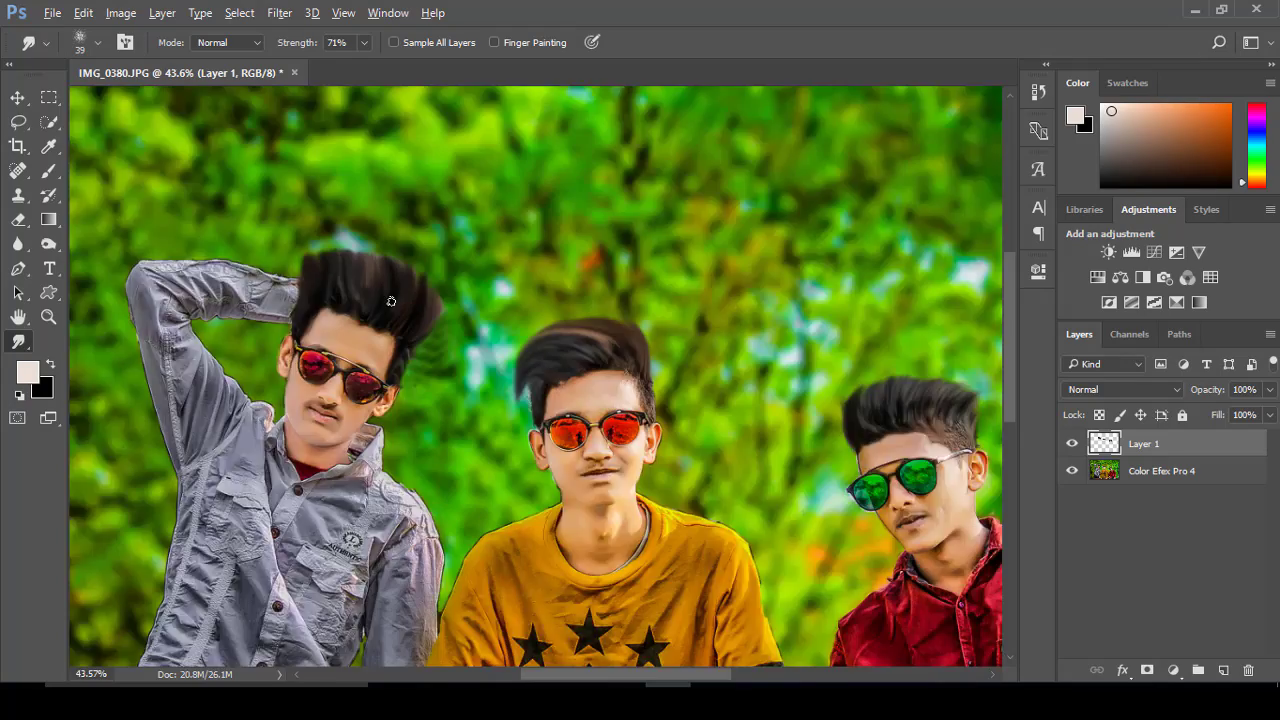
pyautogui.scroll(-2, 334, 317)
pyautogui.scroll(2, 485, 316)
pyautogui.scroll(2, 485, 316)
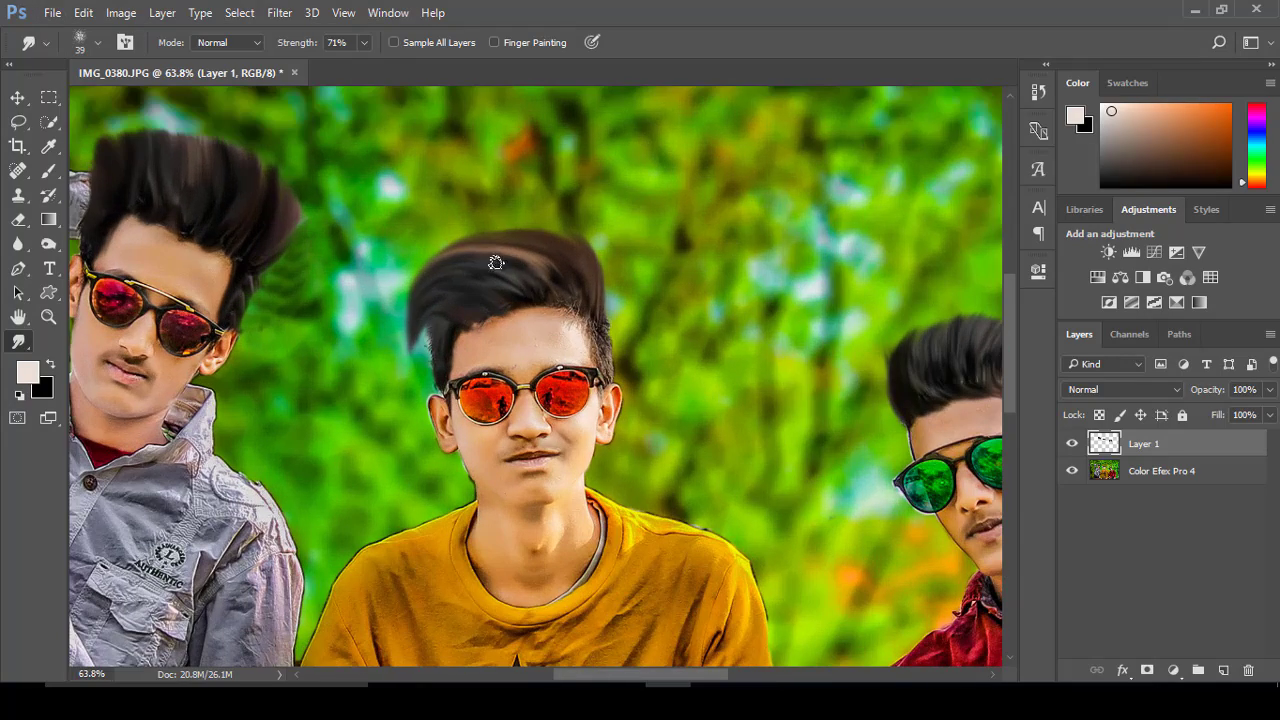
pyautogui.scroll(-3, 516, 244)
pyautogui.scroll(3, 506, 298)
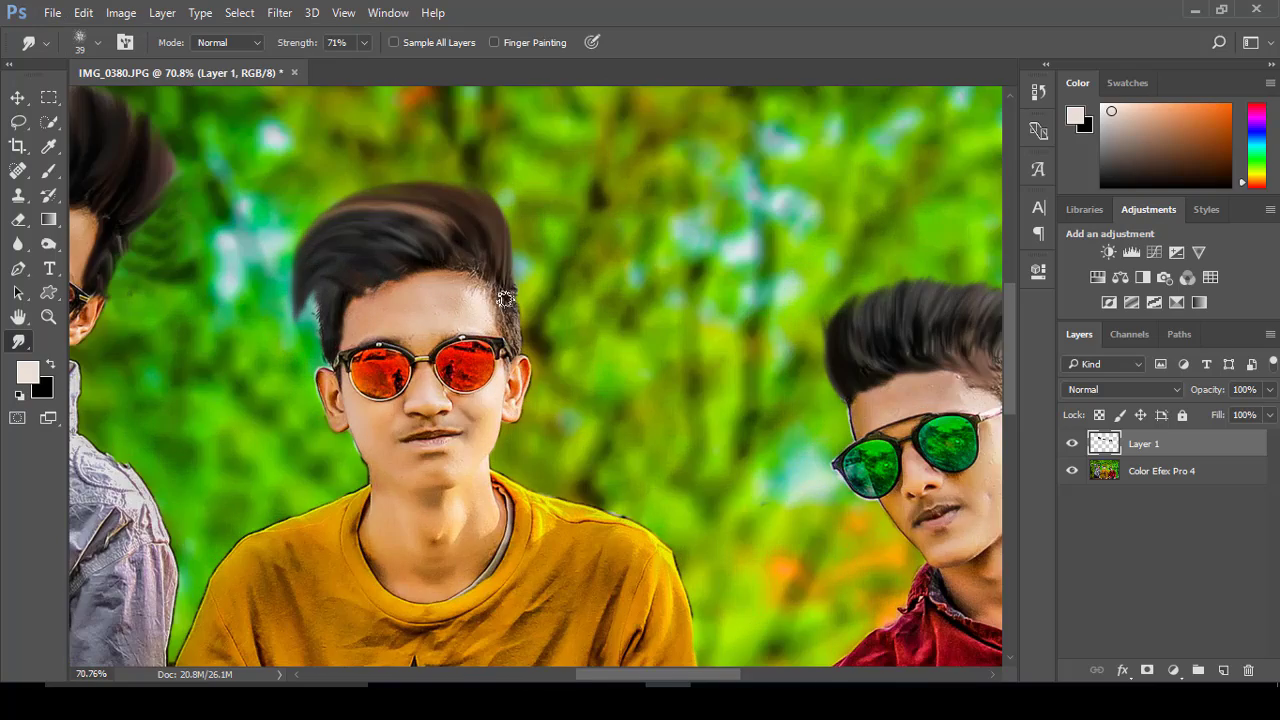
pyautogui.scroll(-3, 527, 302)
pyautogui.scroll(4, 456, 288)
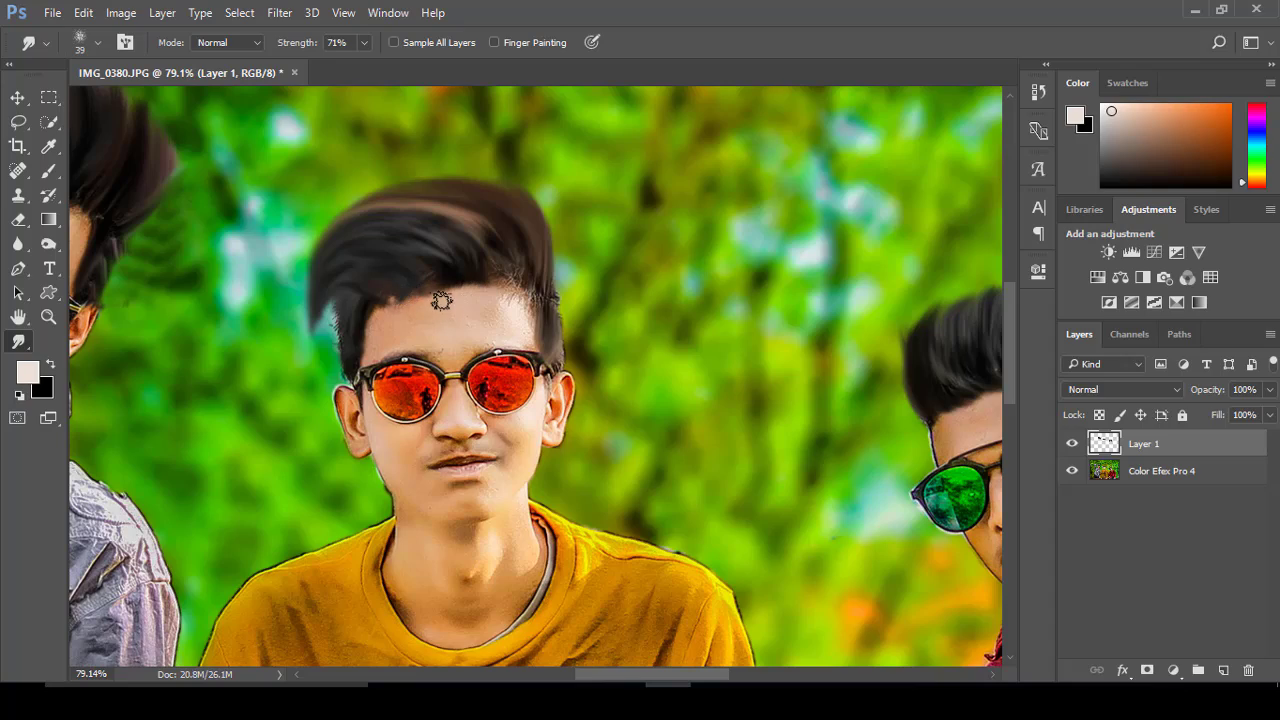
pyautogui.scroll(-3, 396, 310)
pyautogui.scroll(1, 626, 313)
pyautogui.scroll(1, 626, 313)
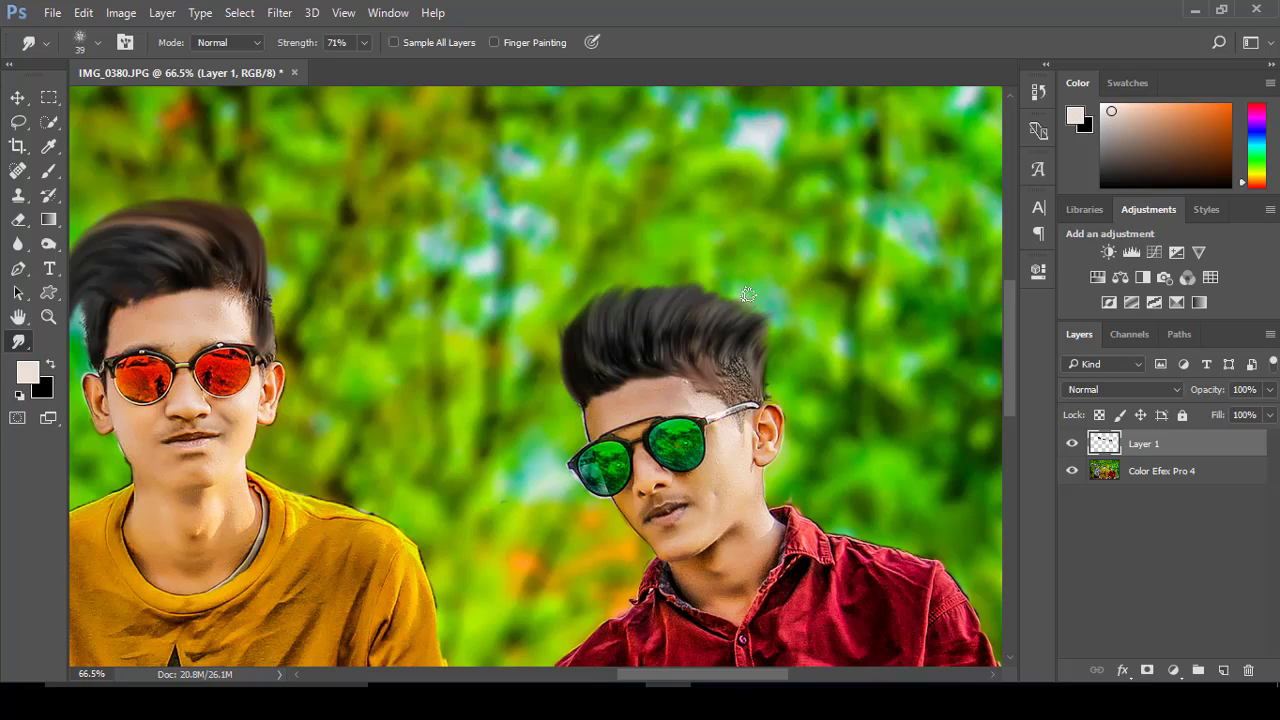
pyautogui.scroll(-1, 748, 295)
pyautogui.scroll(-2, 600, 295)
pyautogui.scroll(1, 524, 293)
pyautogui.scroll(1, 524, 293)
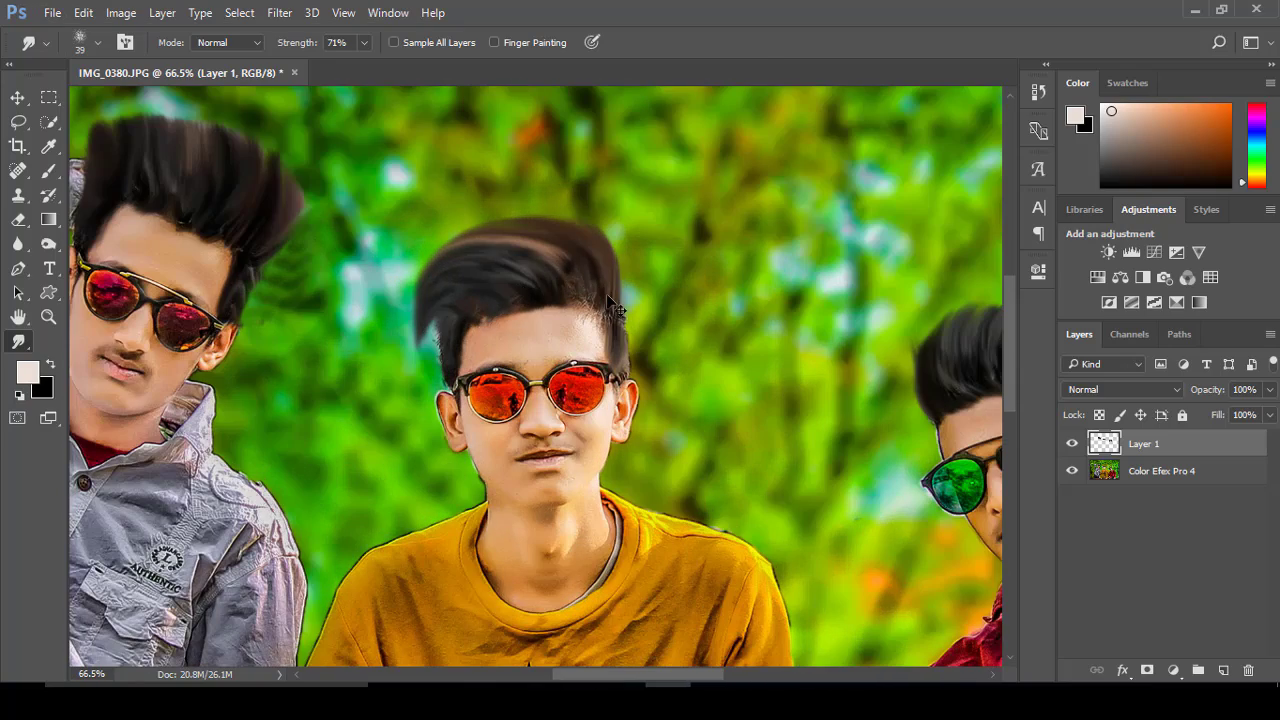
pyautogui.scroll(-1, 613, 308)
pyautogui.scroll(-2, 613, 308)
pyautogui.scroll(1, 500, 300)
# Apply a Camera Raw Filter to the hair layer with Clarity +62 and Shadows +9
pyautogui.click(279, 12)
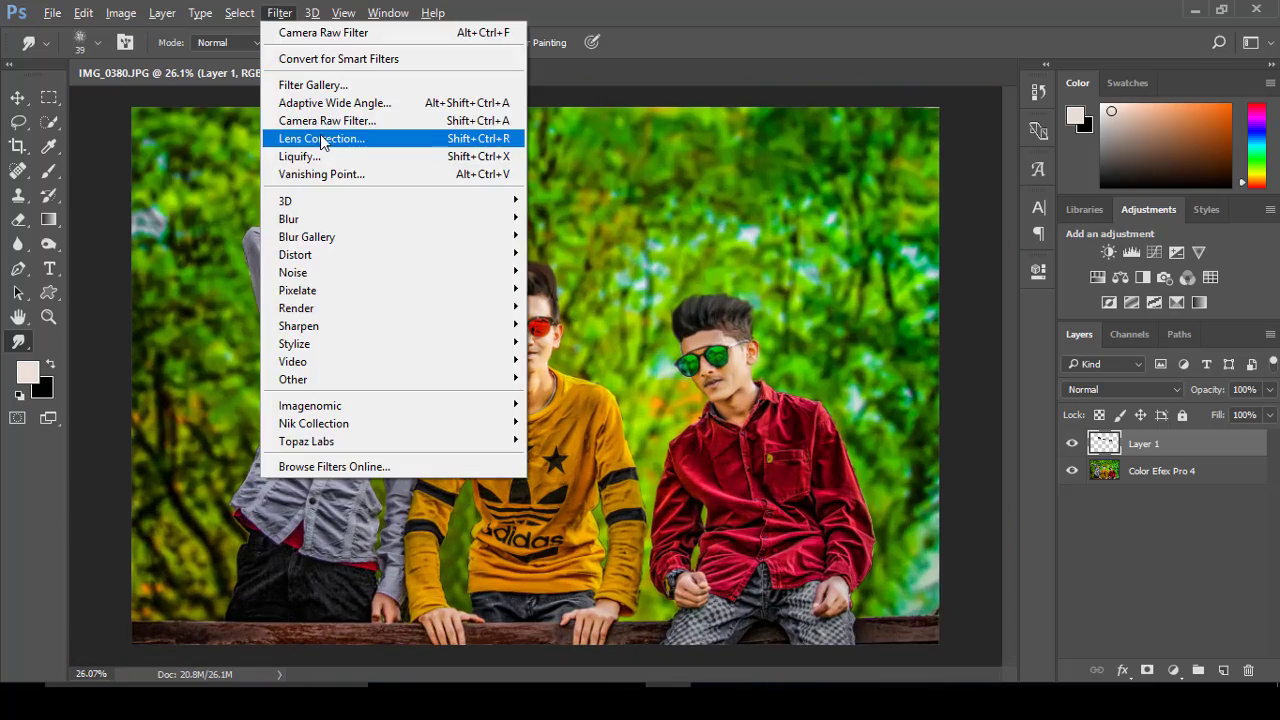
pyautogui.click(327, 120)
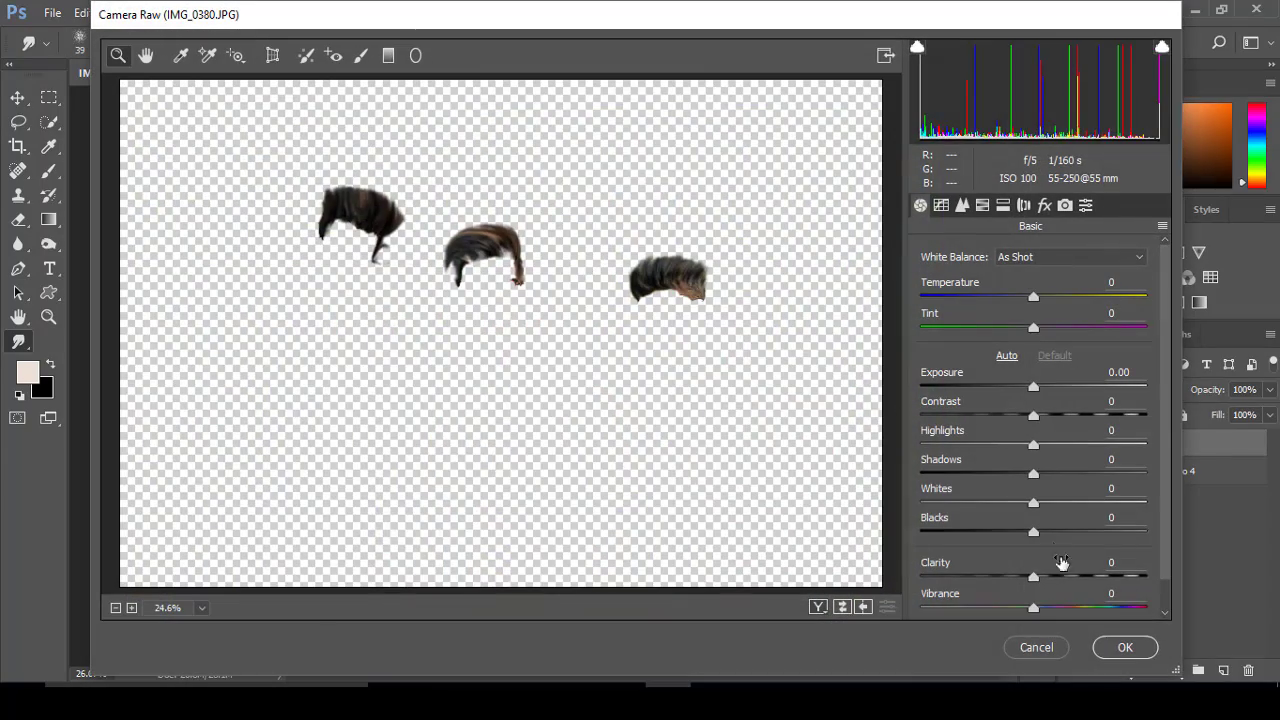
pyautogui.moveTo(1033, 577)
pyautogui.mouseDown()
pyautogui.moveTo(1120, 578)
pyautogui.moveTo(1105, 578)
pyautogui.mouseUp()
pyautogui.moveTo(1033, 473)
pyautogui.mouseDown()
pyautogui.moveTo(1063, 474)
pyautogui.moveTo(1044, 470)
pyautogui.mouseUp()
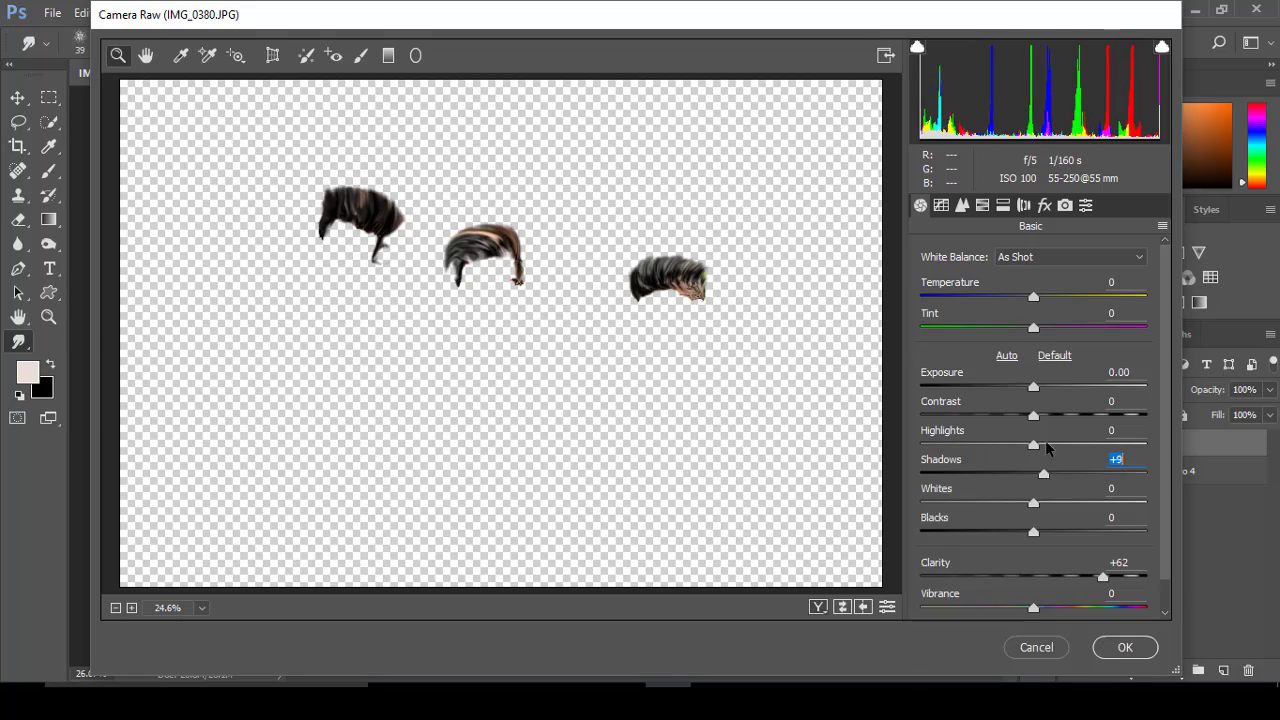
pyautogui.click(1120, 647)
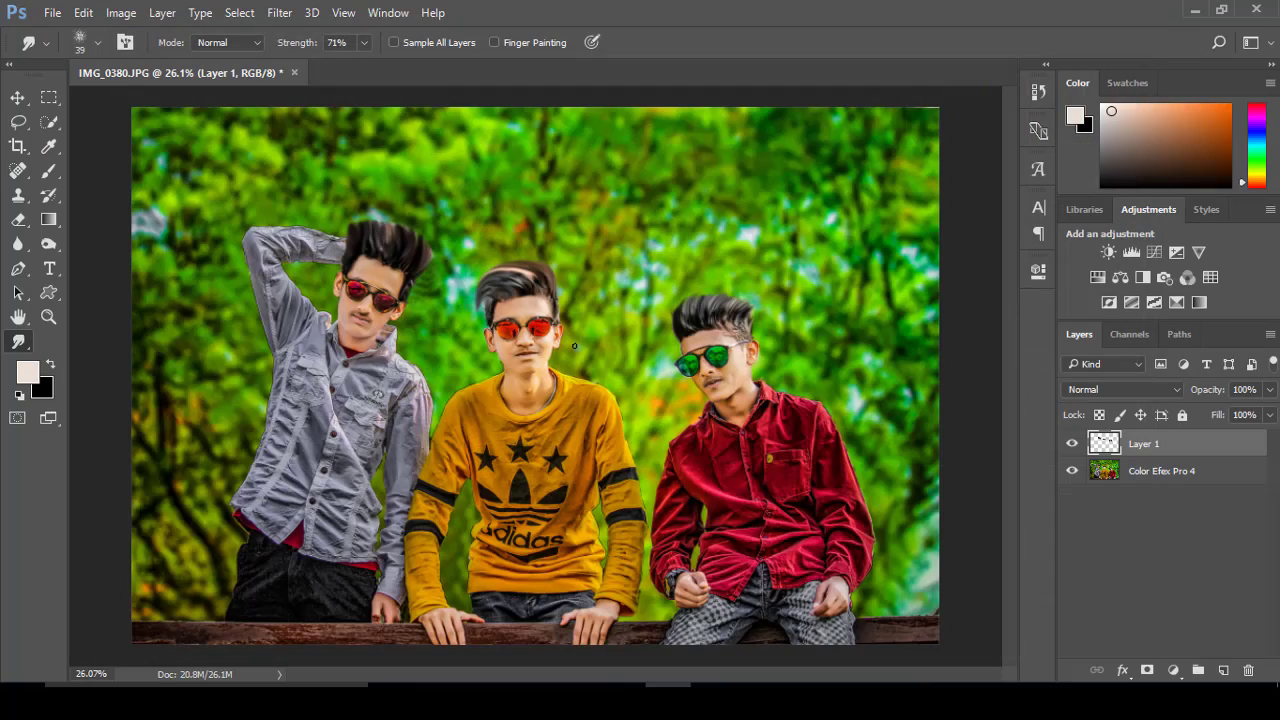
# Lasso-select the middle and right boys' heads
pyautogui.scroll(2, 523, 330)
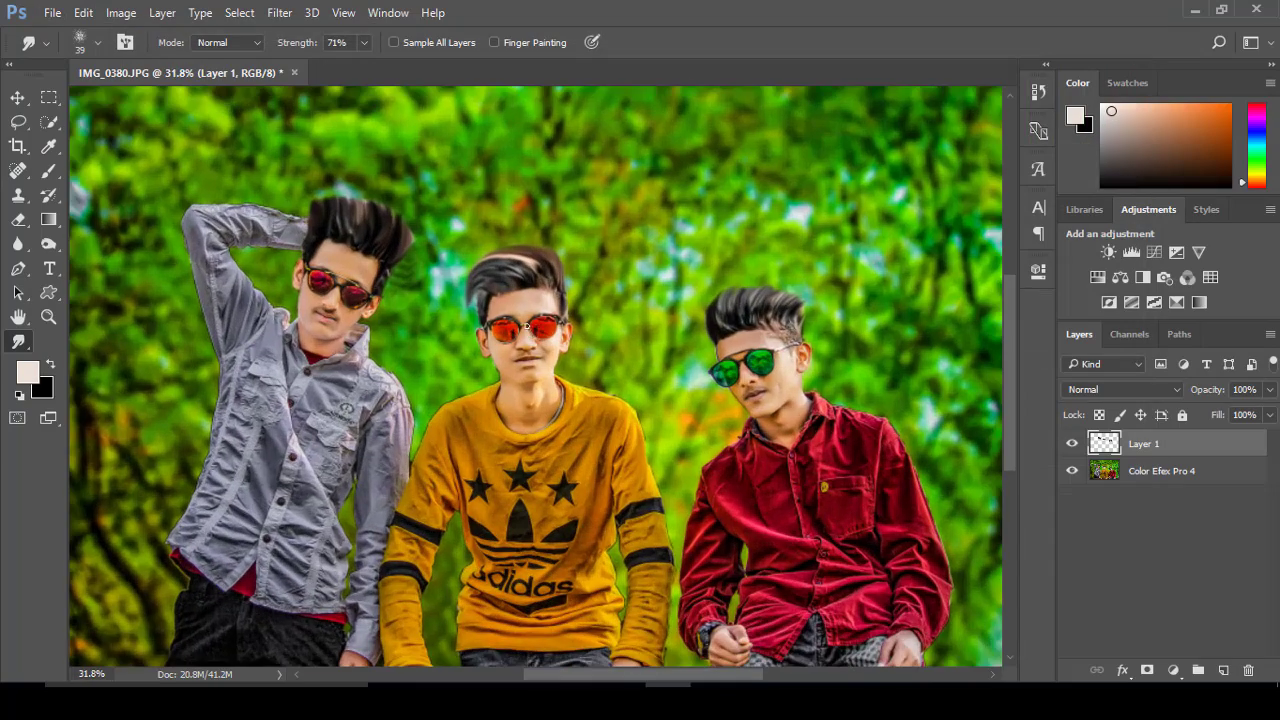
pyautogui.scroll(-3, 526, 327)
pyautogui.scroll(2, 543, 341)
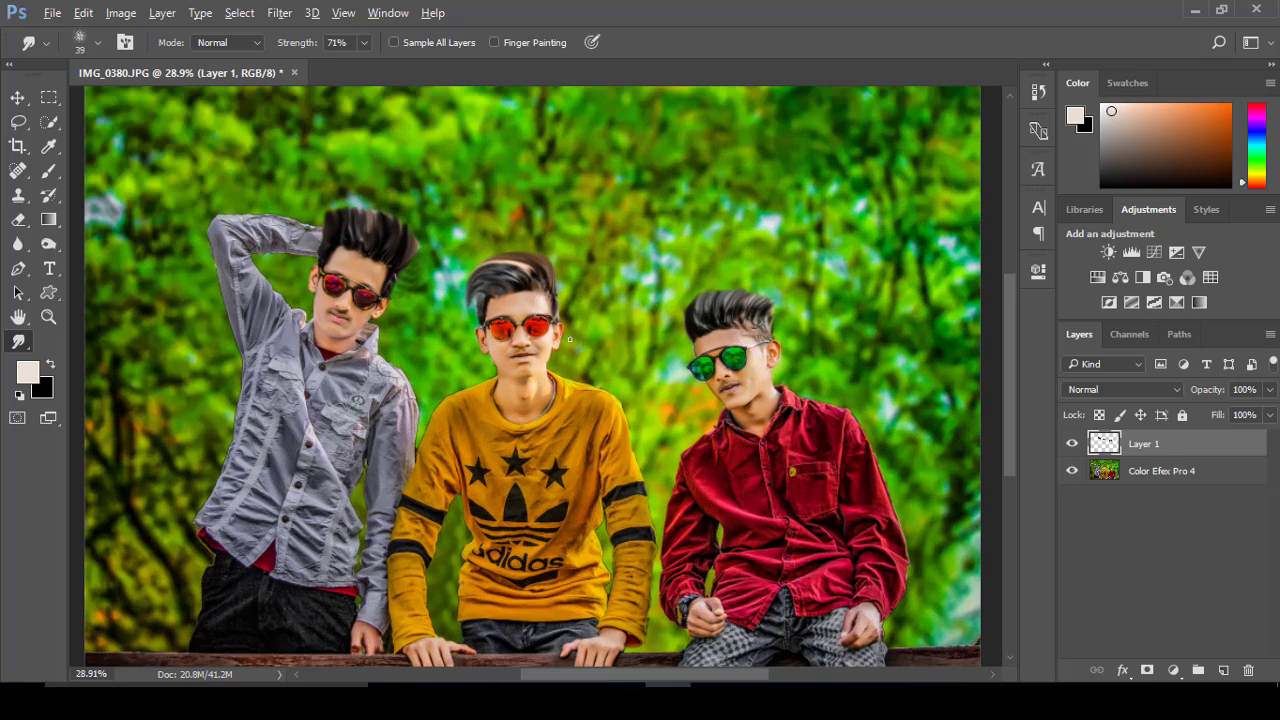
pyautogui.click(27, 124)
pyautogui.moveTo(453, 235); pyautogui.dragTo(810, 345)
pyautogui.moveTo(453, 236); pyautogui.dragTo(452, 238)
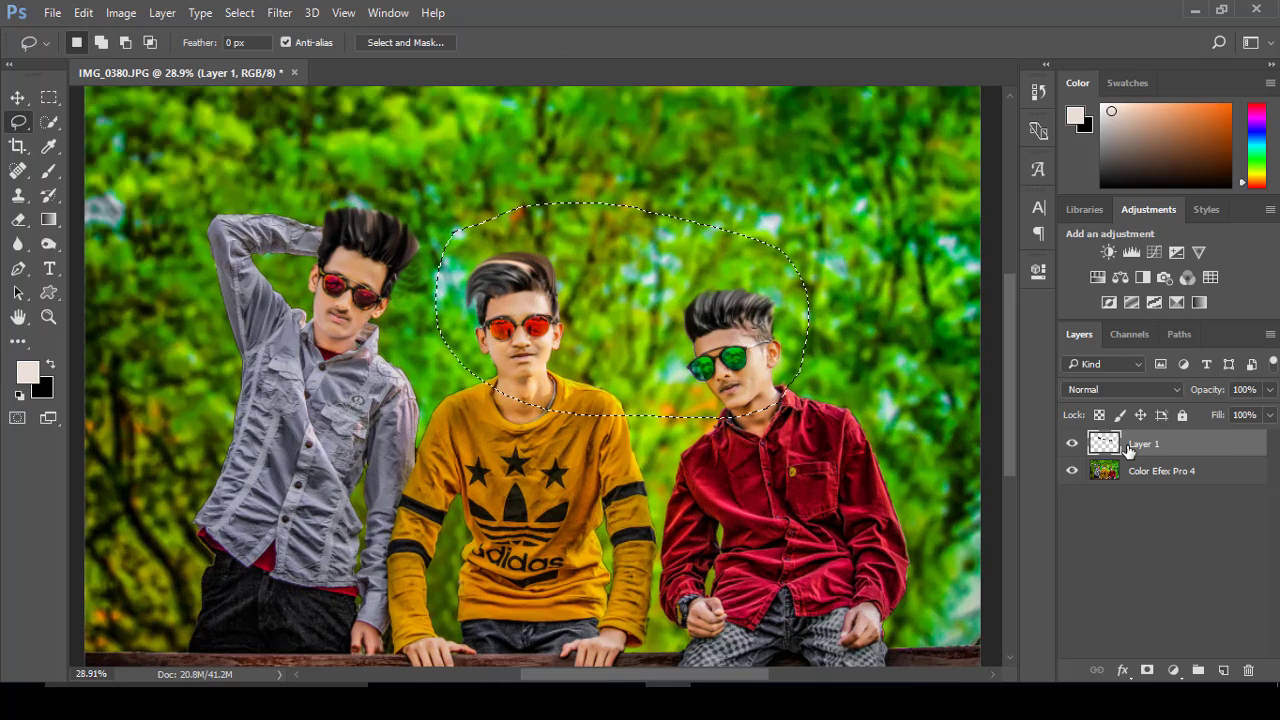
# Apply Camera Raw with Blacks -65 and Clarity +18 to the selection, then deselect
pyautogui.click(279, 12)
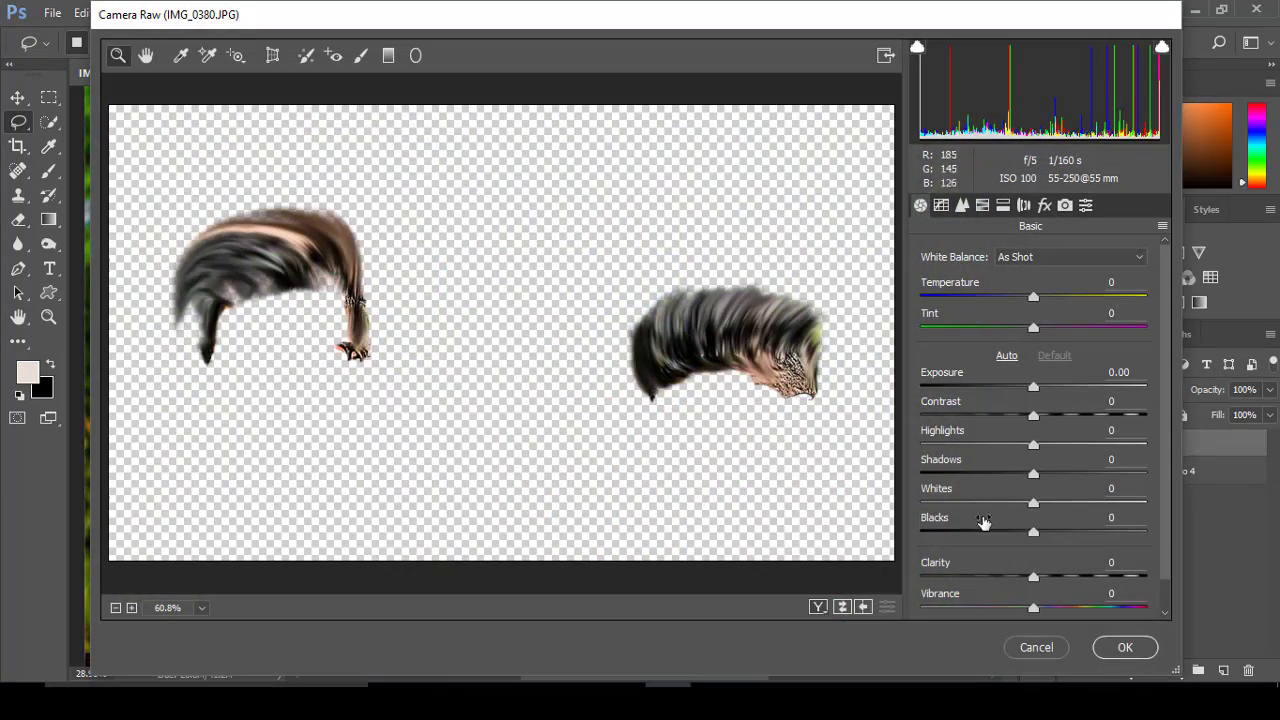
pyautogui.moveTo(980, 532); pyautogui.dragTo(959, 532)
pyautogui.click(1072, 578)
pyautogui.moveTo(1072, 578); pyautogui.dragTo(1049, 578)
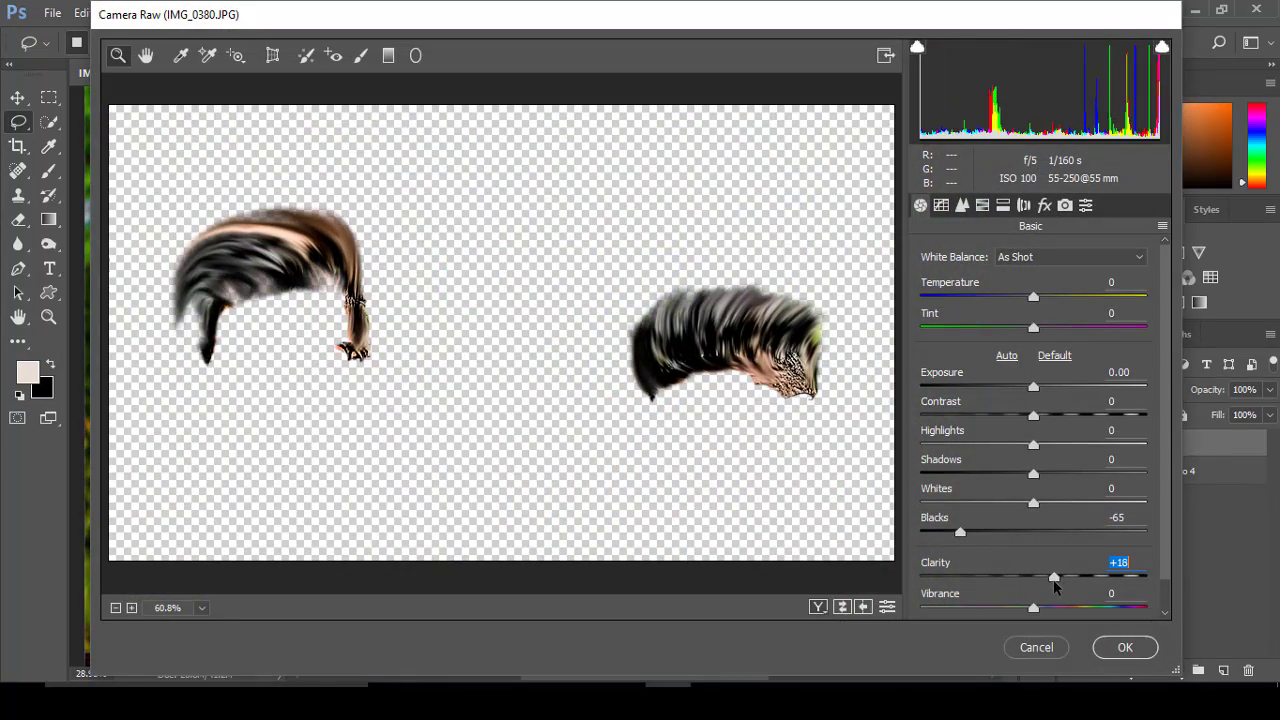
pyautogui.press('Return')
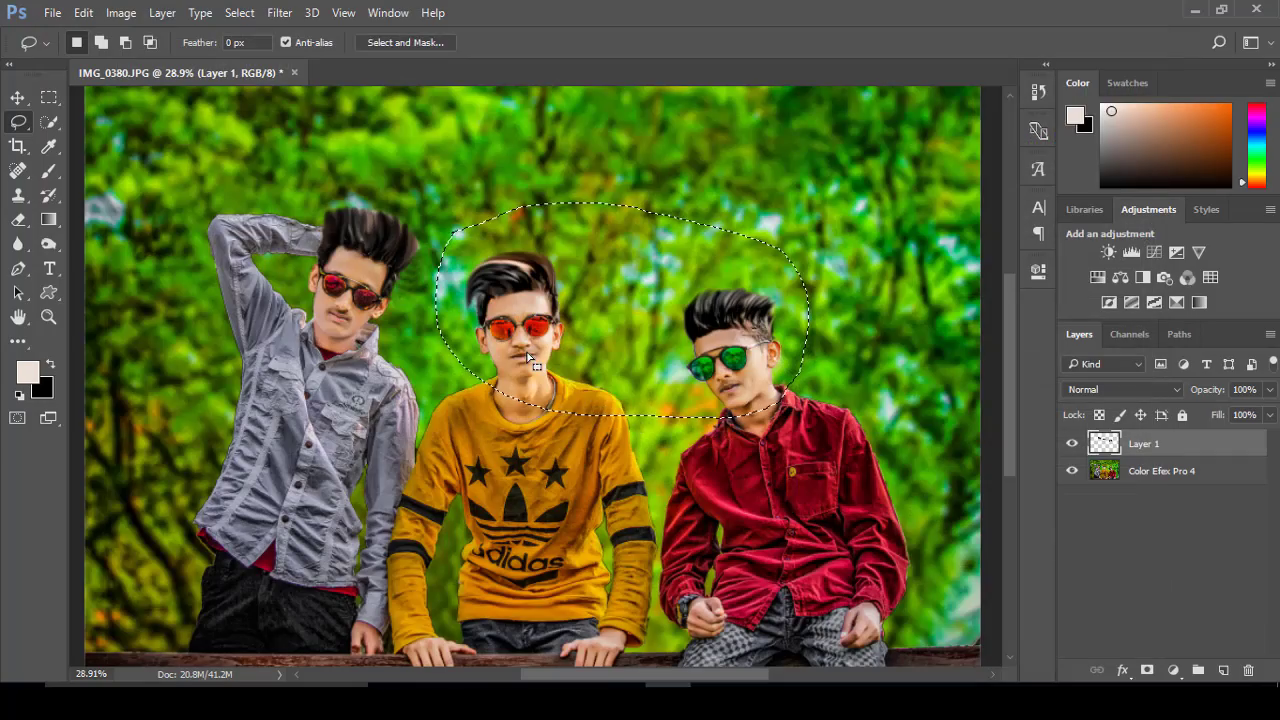
pyautogui.rightClick(57, 103)
pyautogui.click(160, 97)
pyautogui.hotkey('ctrl', 'd')
pyautogui.hotkey('ctrl', '0')
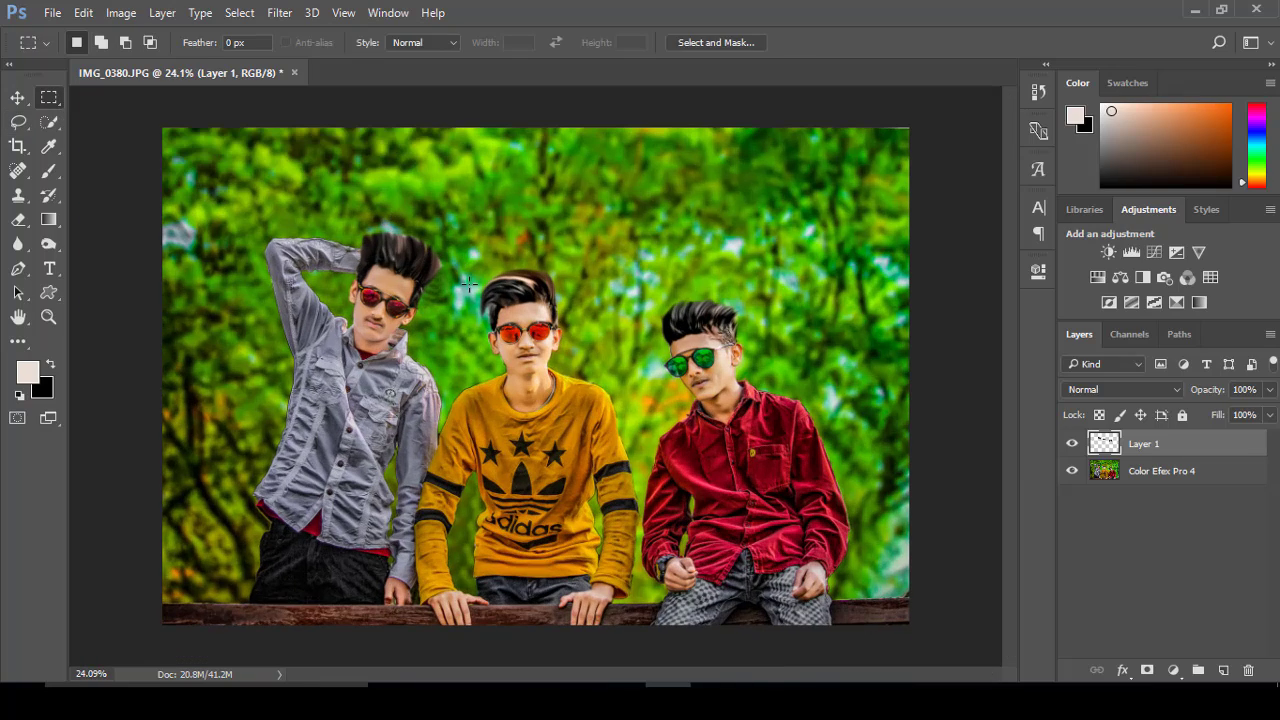
# Smudge the right boy's hair near his ear with a soft round brush, then zoom to review
pyautogui.click(18, 341)
pyautogui.scroll(5, 700, 330)
pyautogui.rightClick(681, 321)
pyautogui.doubleClick(784, 451)
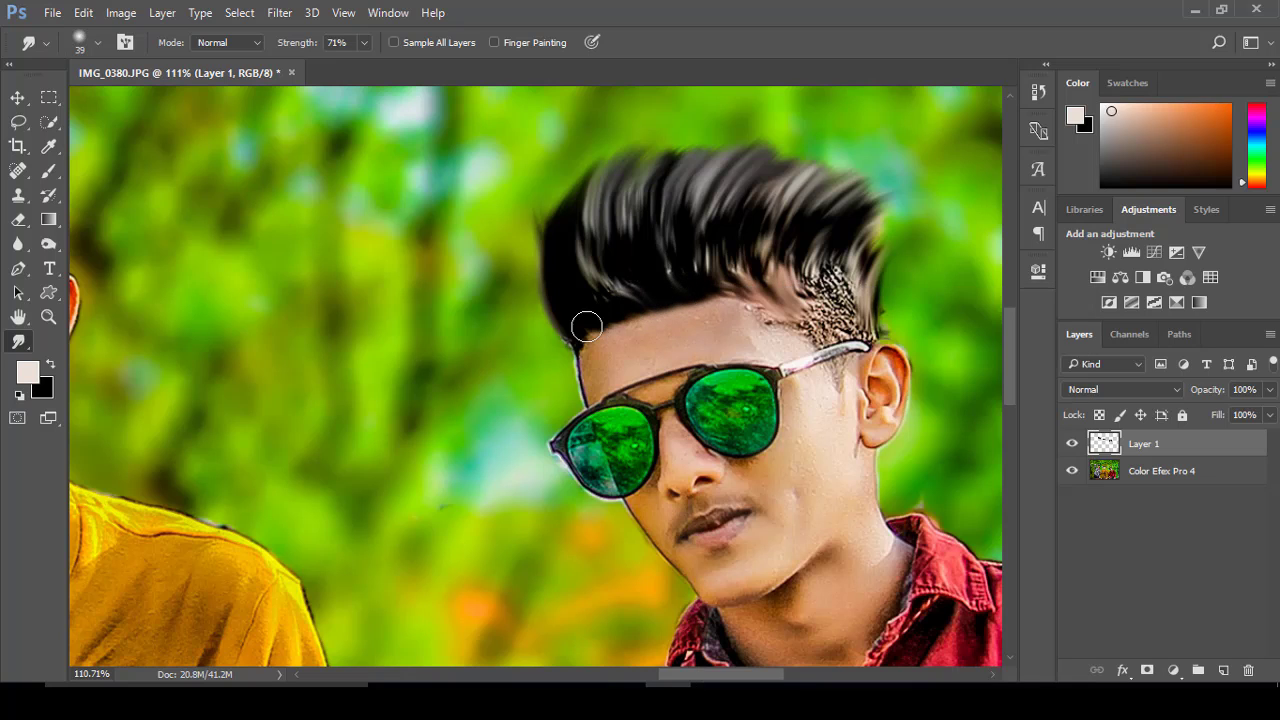
pyautogui.moveTo(815, 290)
pyautogui.mouseDown()
pyautogui.moveTo(835, 300)
pyautogui.moveTo(825, 270)
pyautogui.mouseUp()
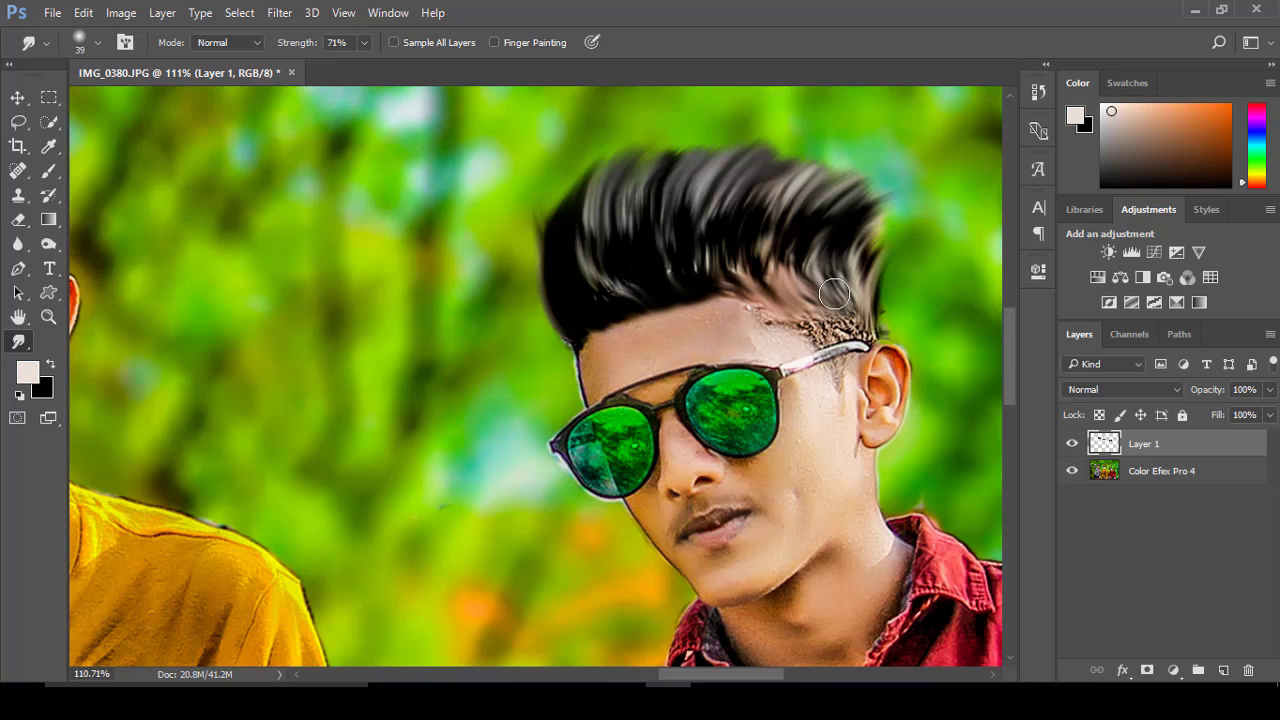
pyautogui.scroll(-5, 815, 300)
pyautogui.scroll(2, 808, 337)
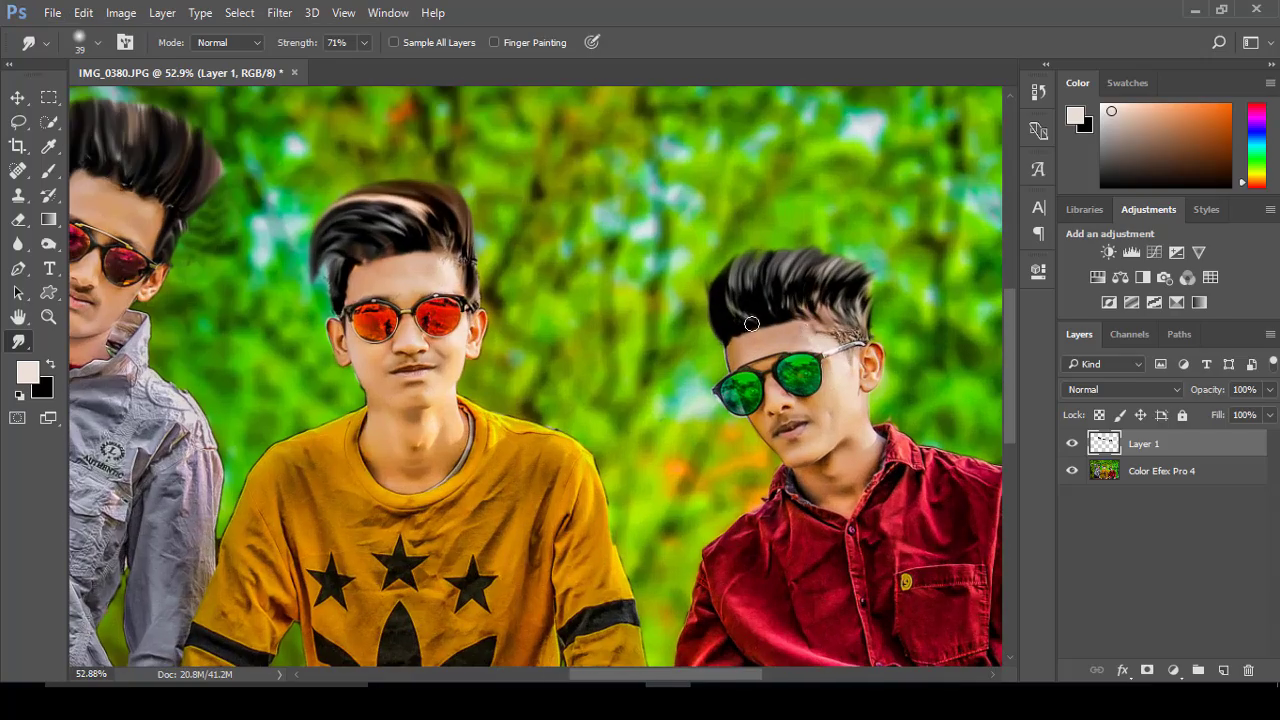
pyautogui.scroll(-4, 751, 324)
pyautogui.scroll(2, 690, 314)
pyautogui.scroll(2, 683, 351)
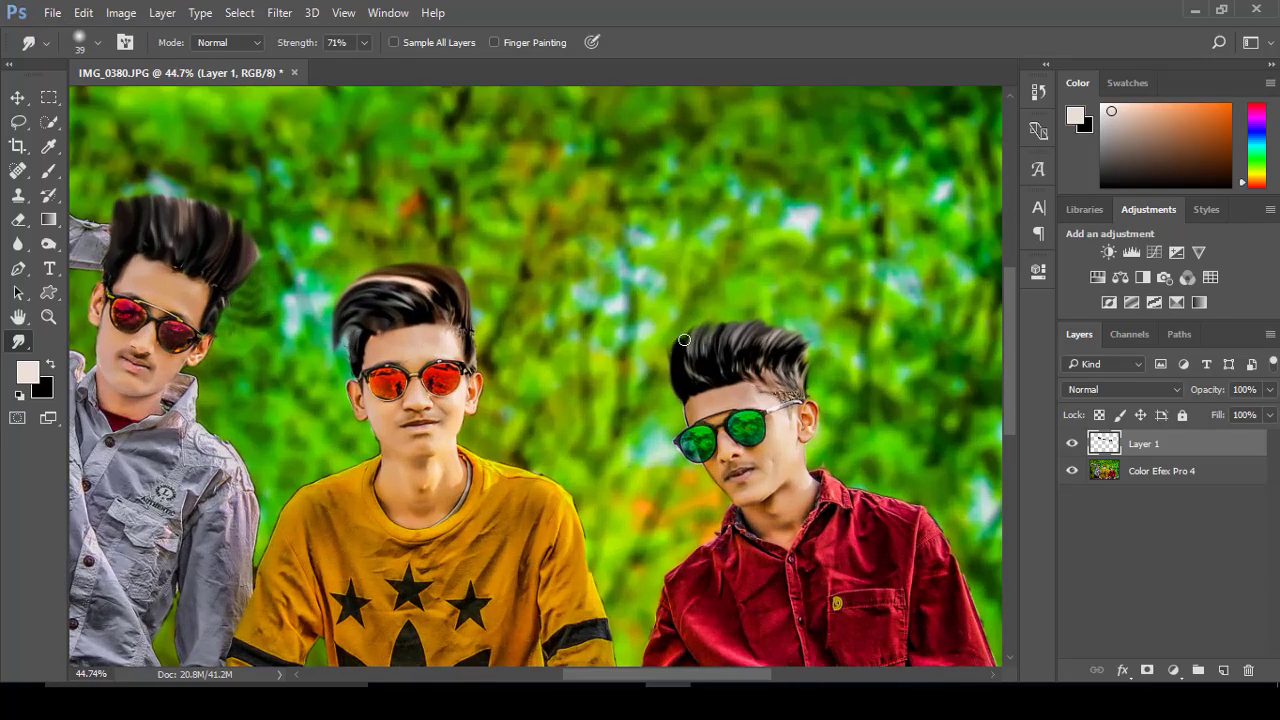
pyautogui.scroll(-3, 727, 327)
pyautogui.scroll(3, 718, 288)
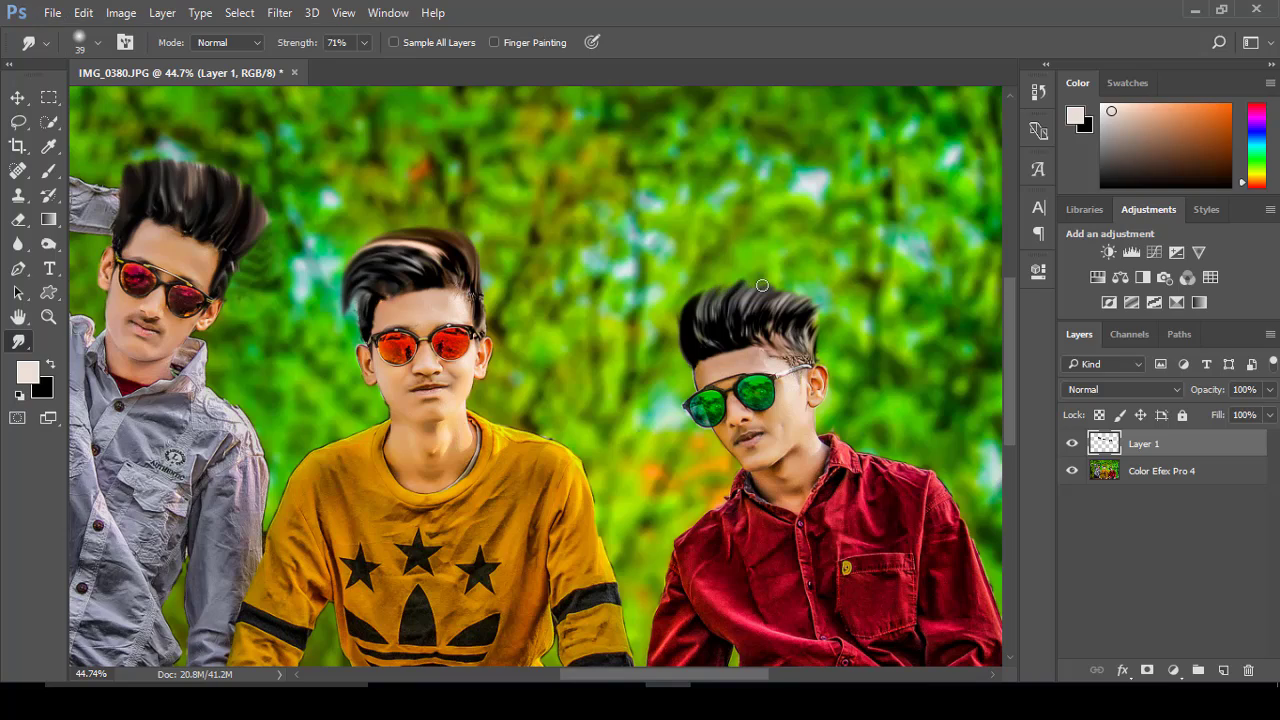
pyautogui.scroll(-4, 818, 300)
pyautogui.scroll(3, 714, 352)
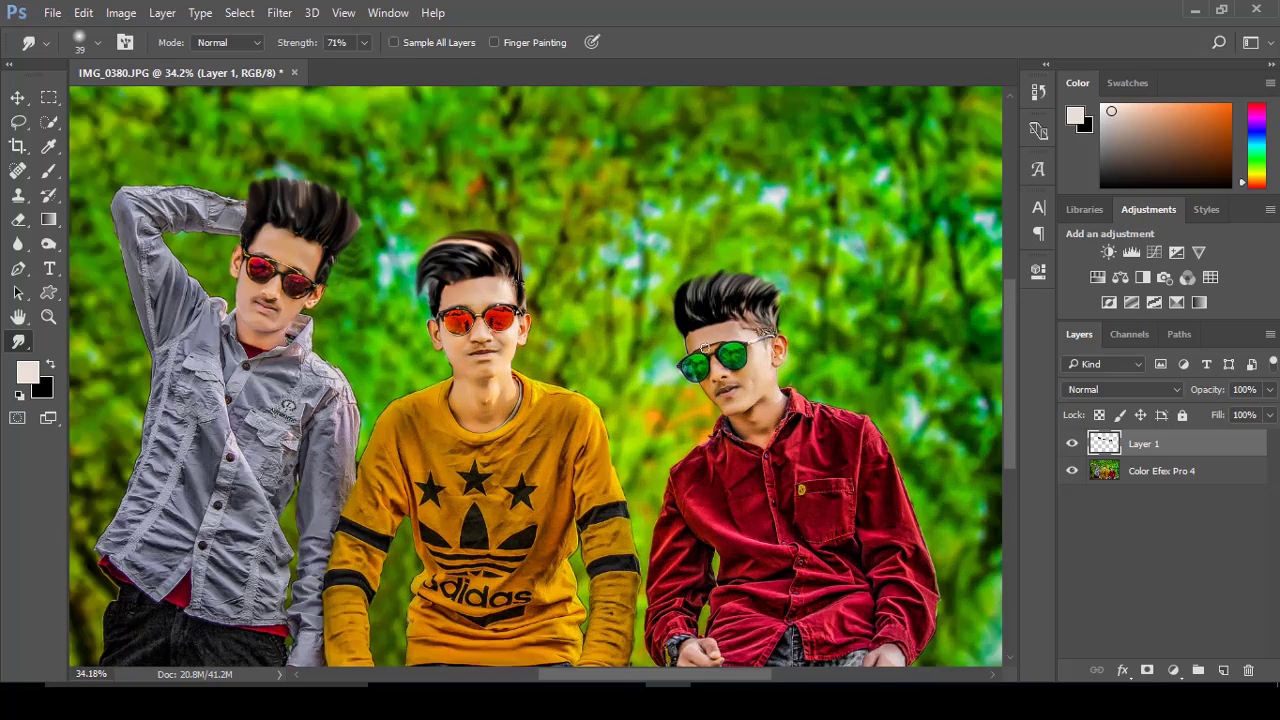
pyautogui.scroll(-1, 714, 352)
pyautogui.scroll(-1, 601, 328)
# Merge the two layers, then apply Camera Raw with Clarity +26, Shadows +38 and Contrast +4
pyautogui.keyDown('shift'); pyautogui.click(1143, 470); pyautogui.keyUp('shift')
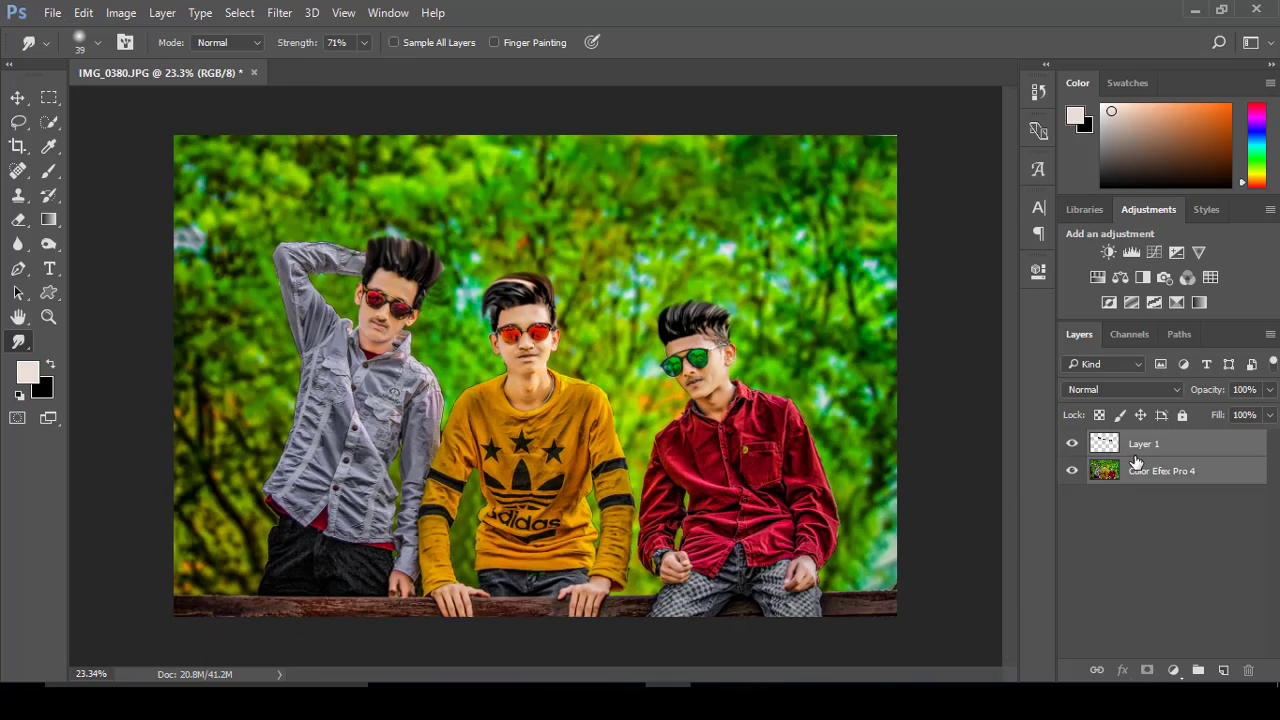
pyautogui.hotkey('ctrl', 'e')
pyautogui.click(279, 12)
pyautogui.click(315, 120)
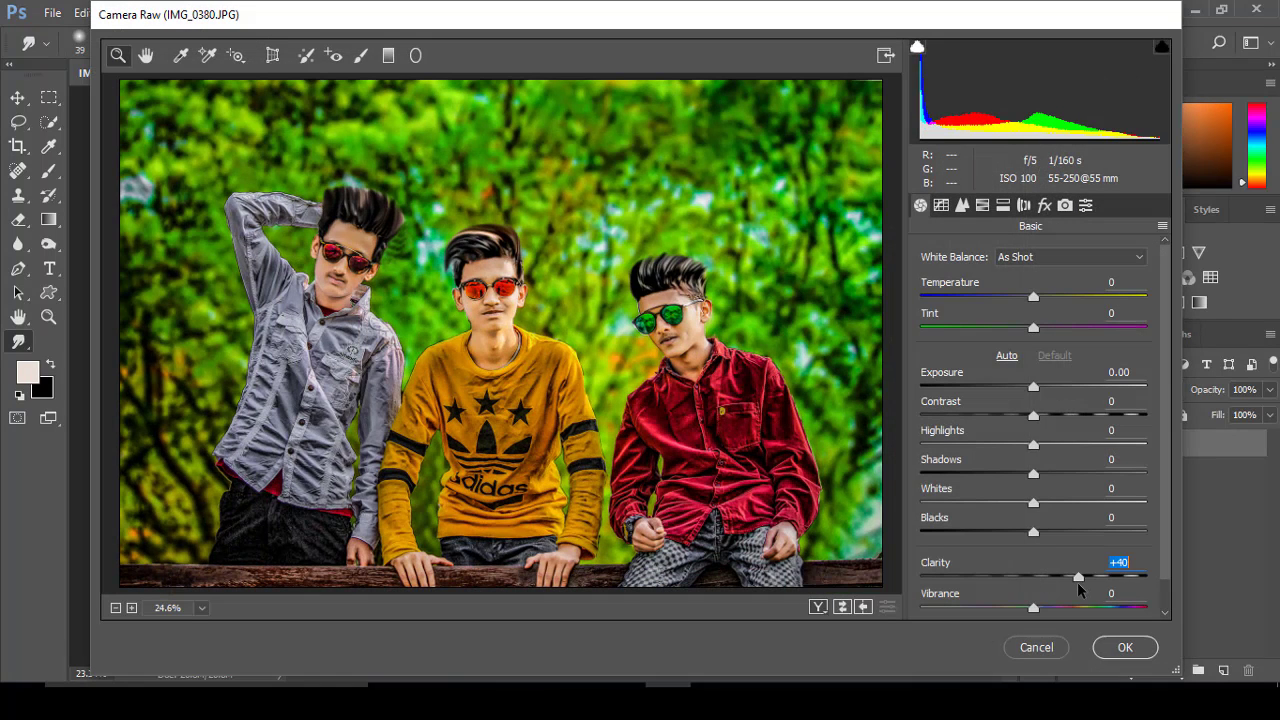
pyautogui.moveTo(1078, 581); pyautogui.dragTo(1063, 583)
pyautogui.moveTo(1034, 473); pyautogui.dragTo(1084, 474)
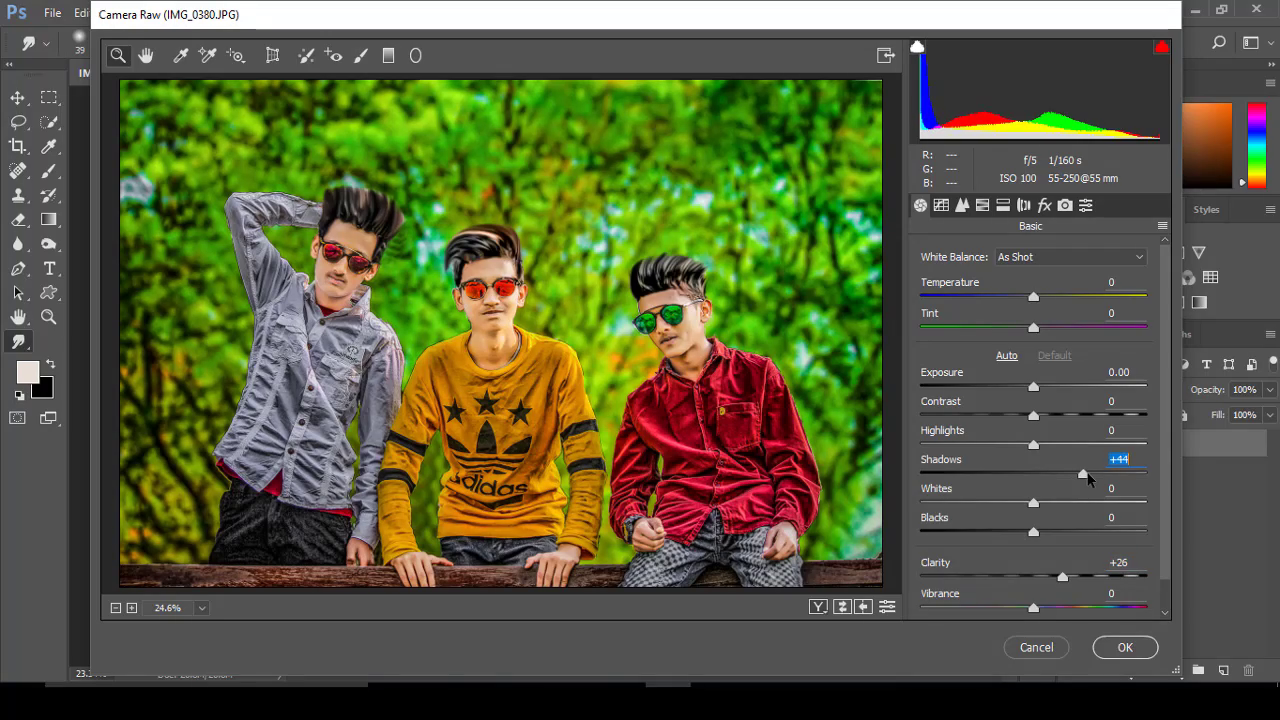
pyautogui.moveTo(1034, 415); pyautogui.dragTo(1036, 415)
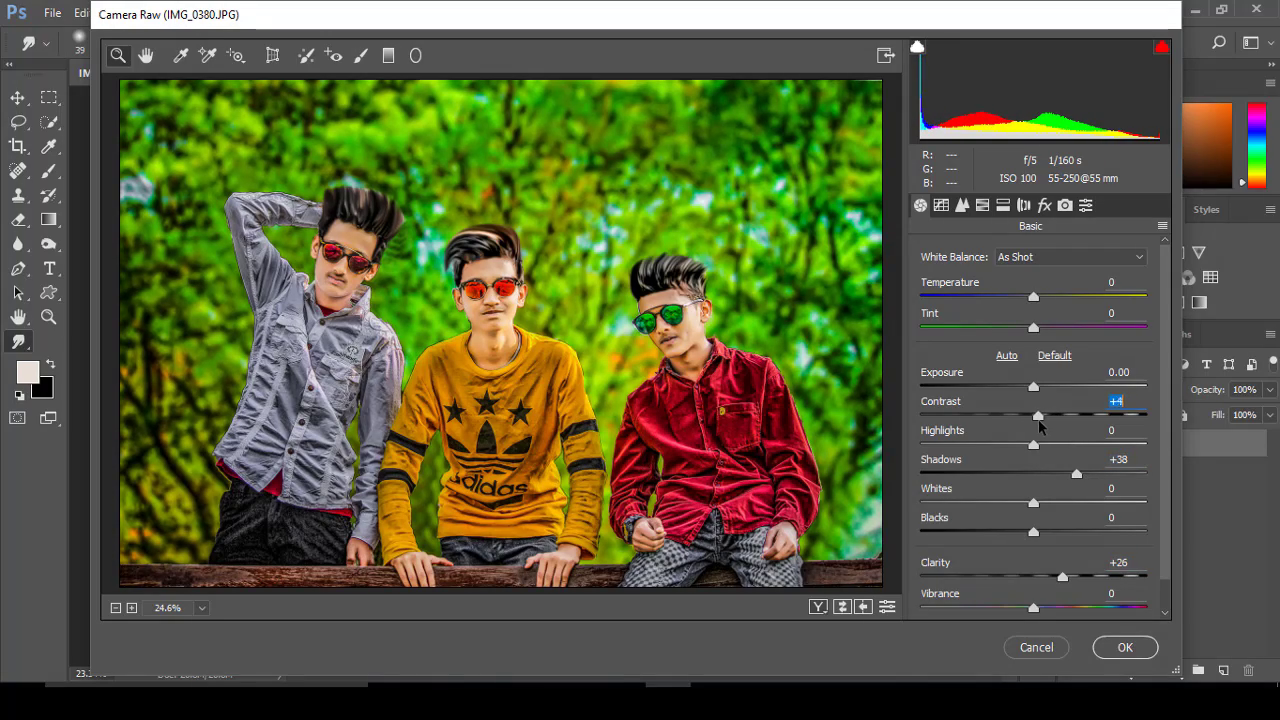
pyautogui.press('Return')
pyautogui.scroll(3, 475, 315)
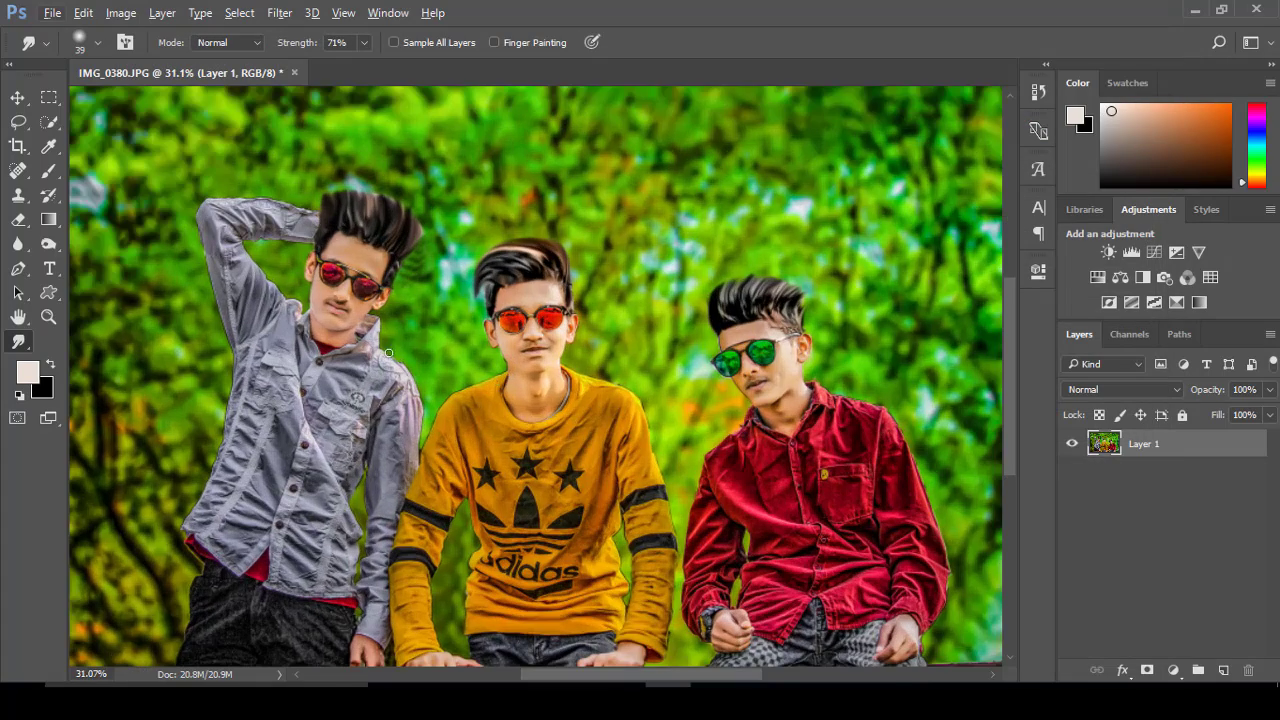
pyautogui.scroll(-1, 341, 303)
pyautogui.scroll(-1, 341, 303)
# Apply Dark Contrasts in Color Efex Pro 4 with control points on the sunglasses, chest and bench
pyautogui.click(279, 12)
pyautogui.moveTo(314, 423)
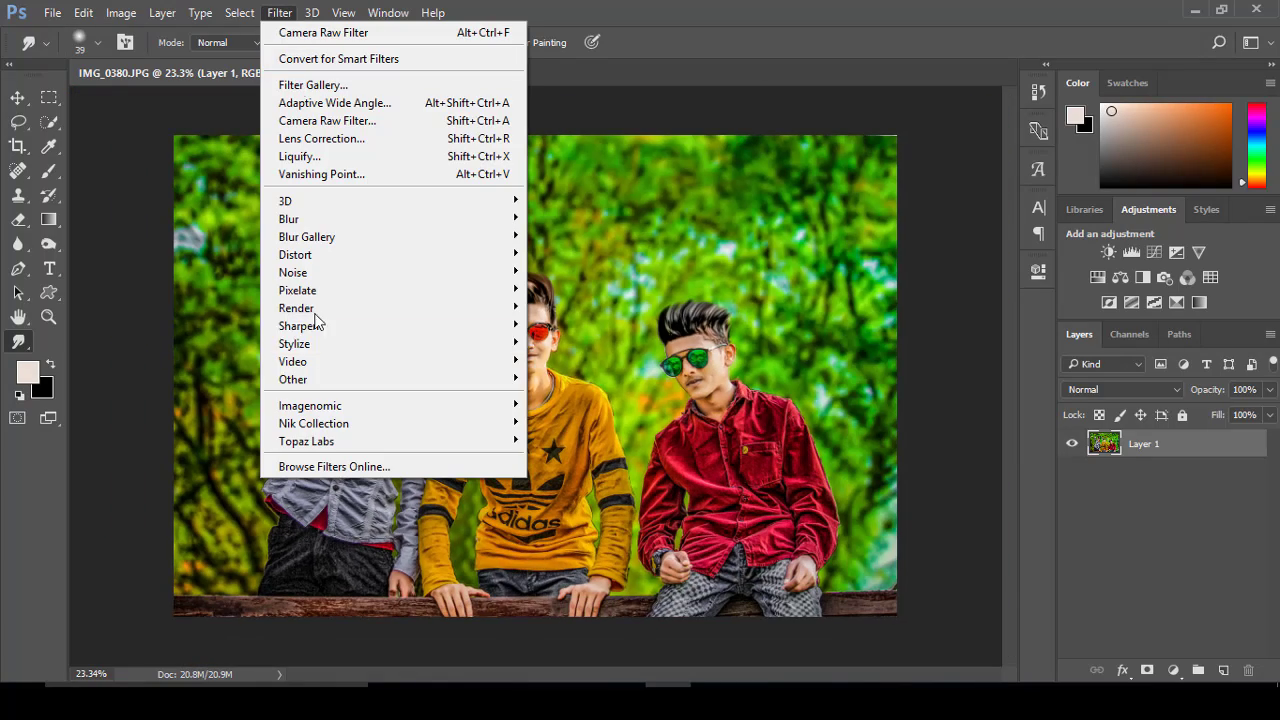
pyautogui.click(574, 440)
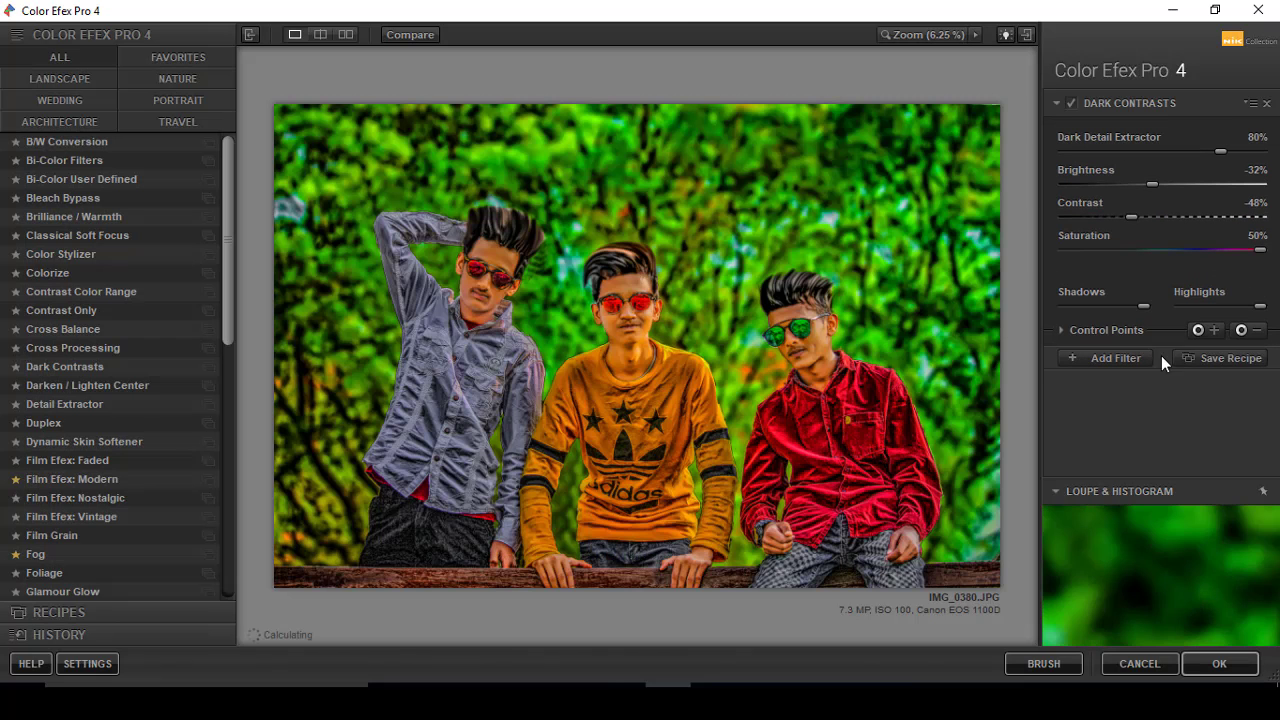
pyautogui.click(1198, 329)
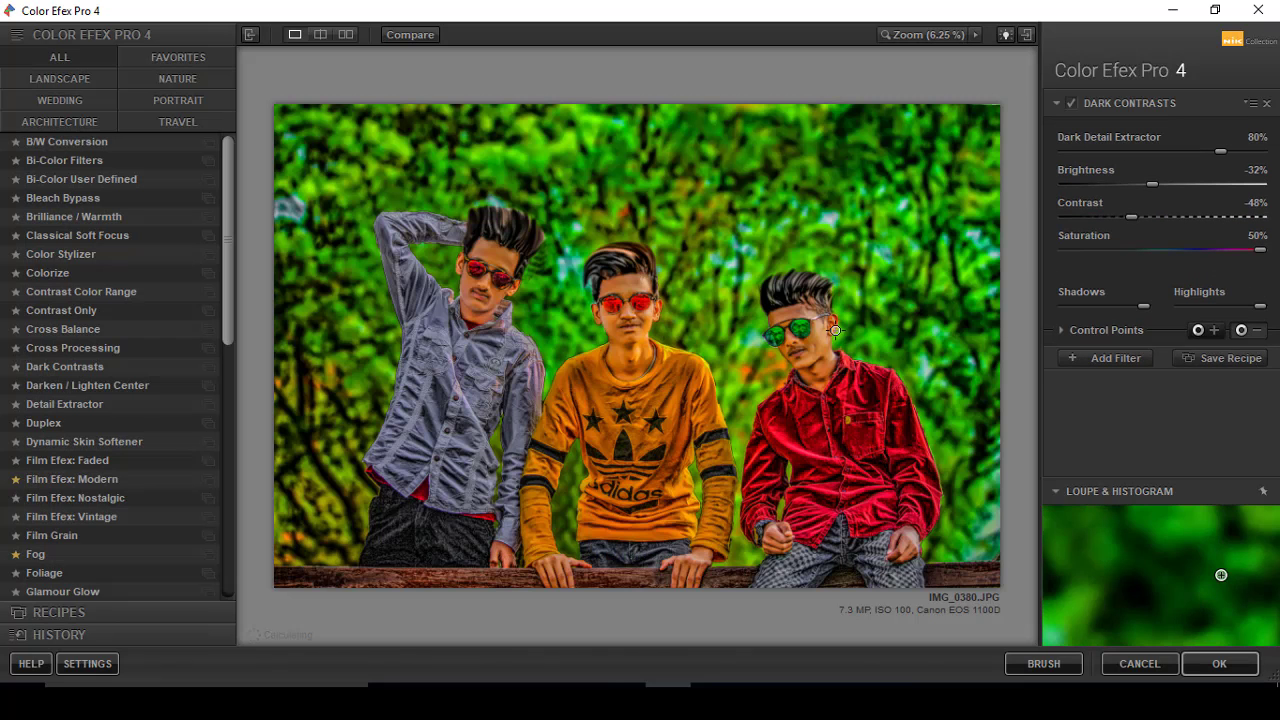
pyautogui.click(626, 297)
pyautogui.click(632, 345)
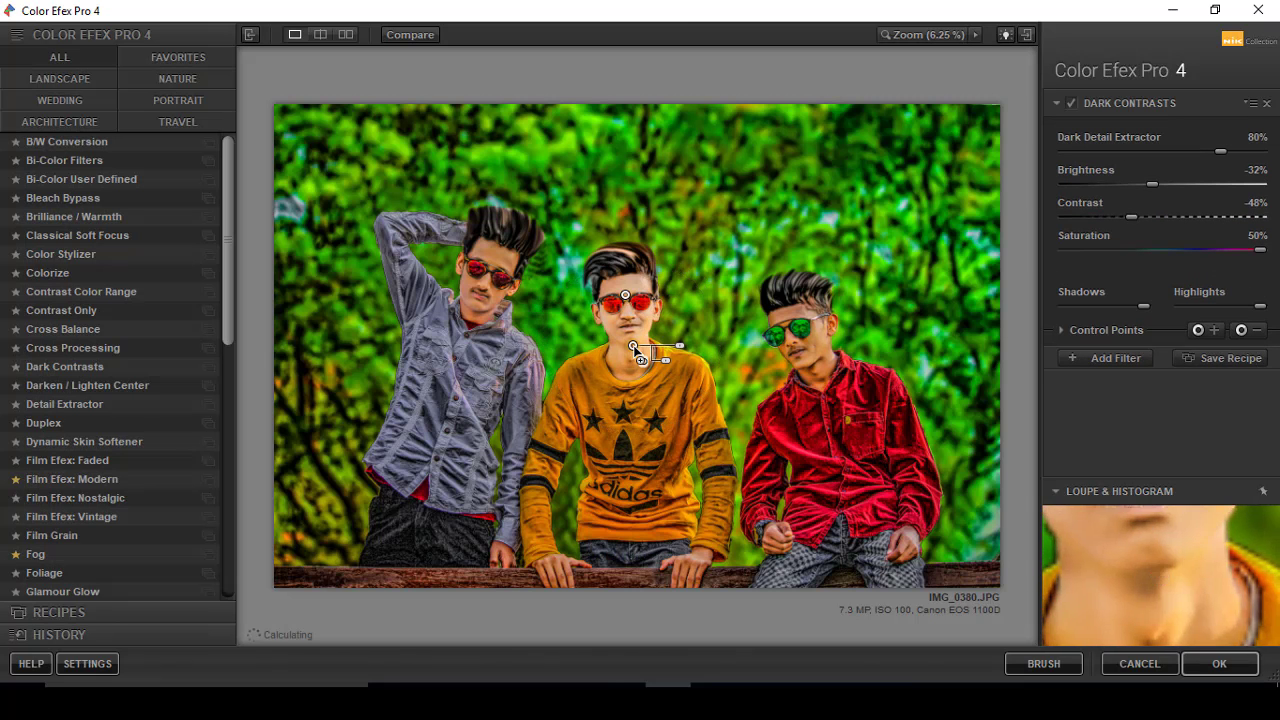
pyautogui.moveTo(632, 361)
pyautogui.mouseDown()
pyautogui.moveTo(560, 569)
pyautogui.moveTo(689, 573)
pyautogui.moveTo(787, 322)
pyautogui.moveTo(826, 327)
pyautogui.moveTo(790, 545)
pyautogui.moveTo(910, 541)
pyautogui.moveTo(857, 528)
pyautogui.moveTo(483, 304)
pyautogui.moveTo(496, 265)
pyautogui.moveTo(512, 575)
pyautogui.mouseUp()
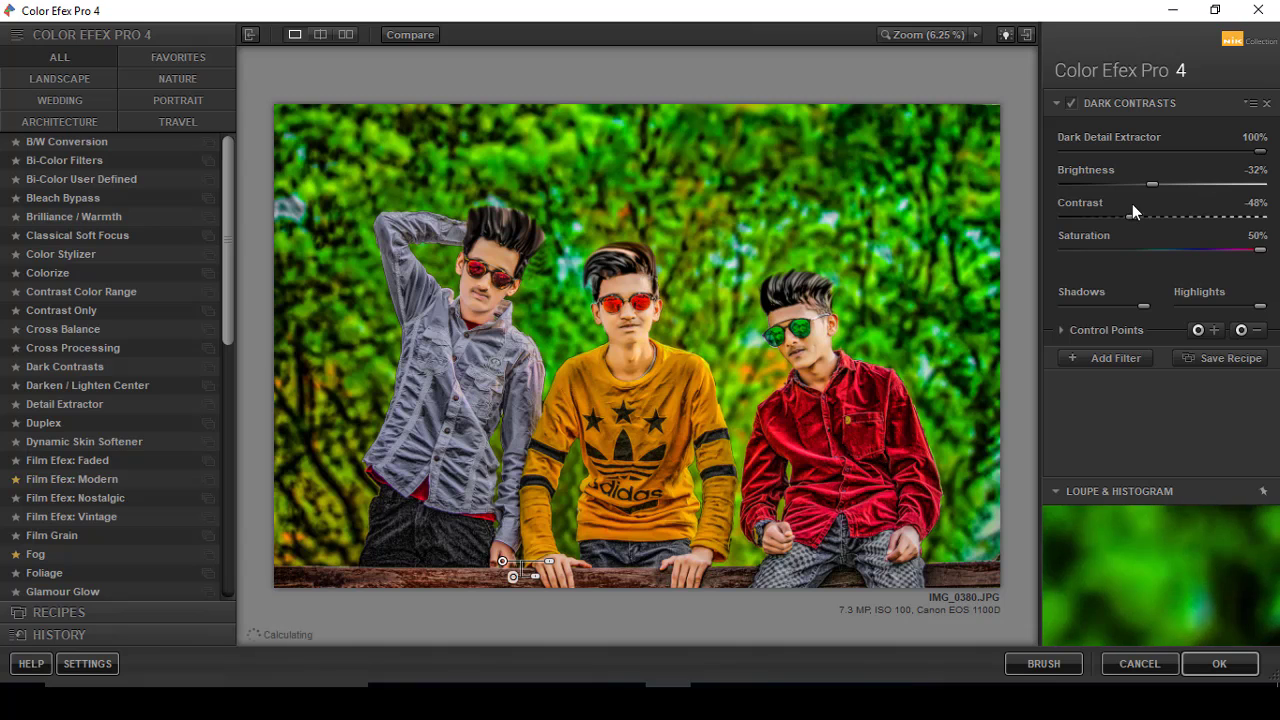
# Set the Dark Contrasts brightness to -50% and contrast to -36%
pyautogui.moveTo(1118, 183); pyautogui.dragTo(1101, 184)
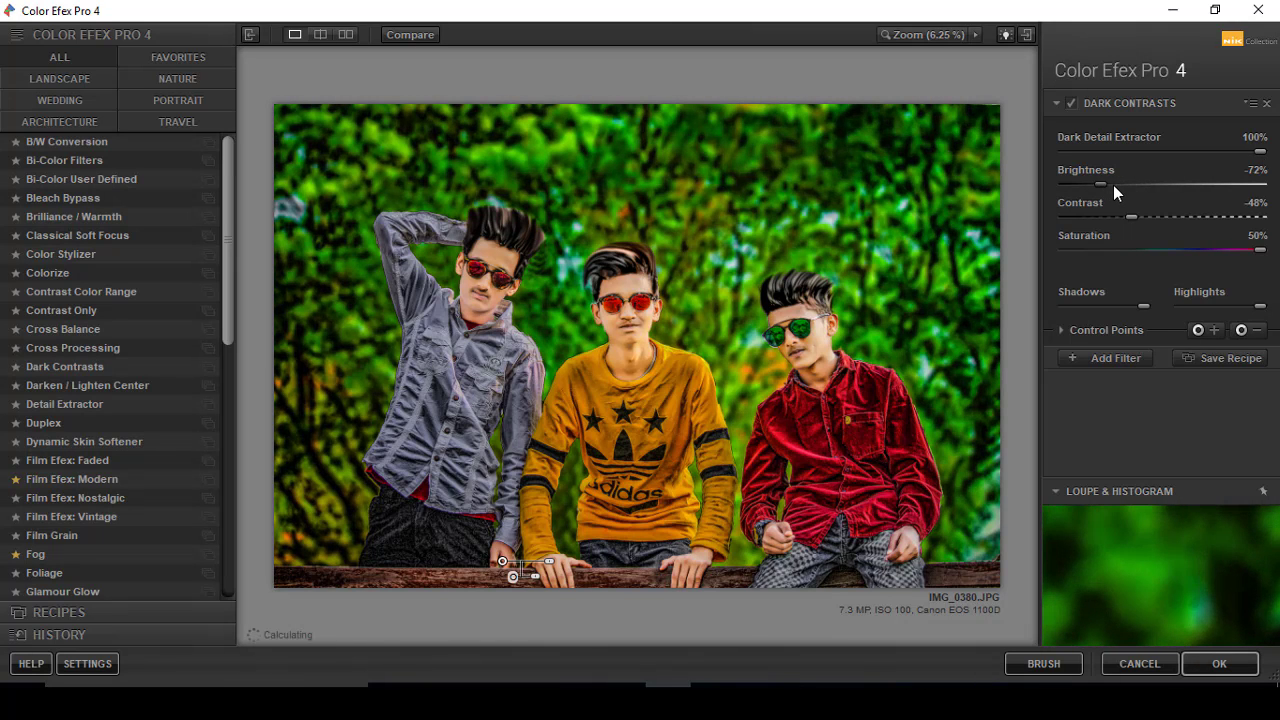
pyautogui.click(1126, 184)
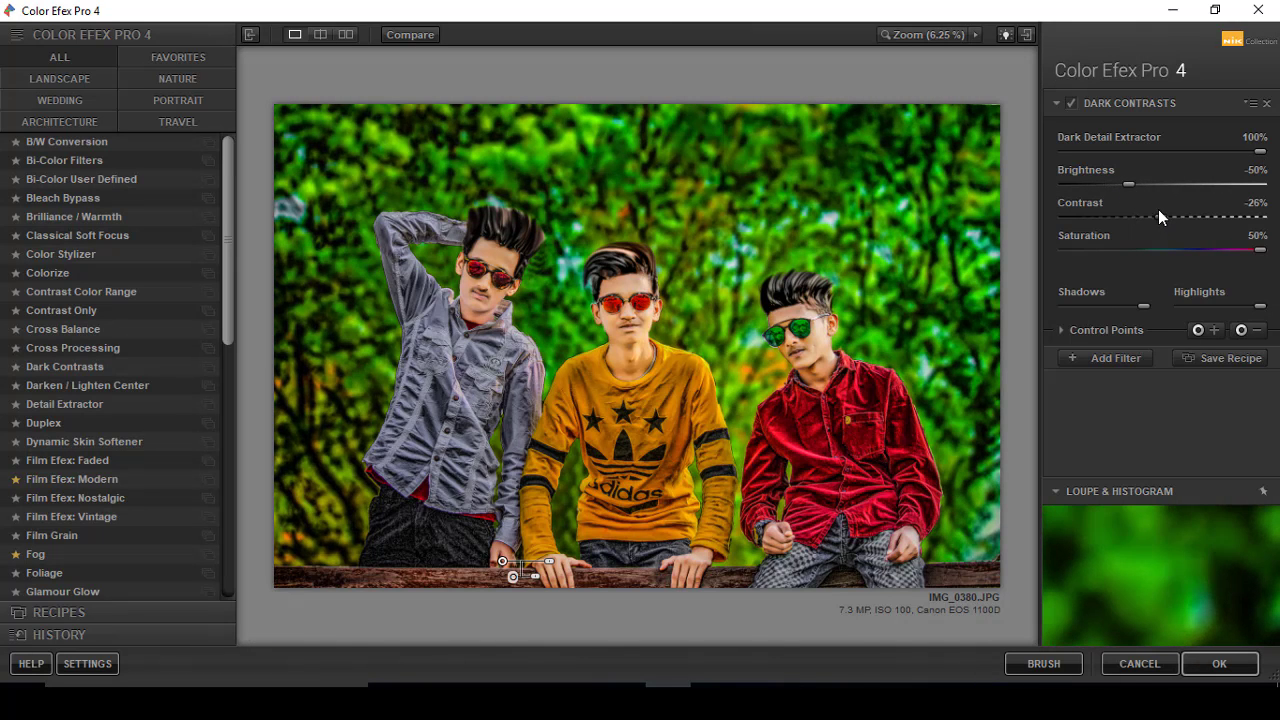
pyautogui.click(1157, 210)
# Add an Indian Summer filter to the stack using Method 1
pyautogui.click(1129, 358)
pyautogui.scroll(-5, 180, 386)
pyautogui.scroll(-5, 180, 386)
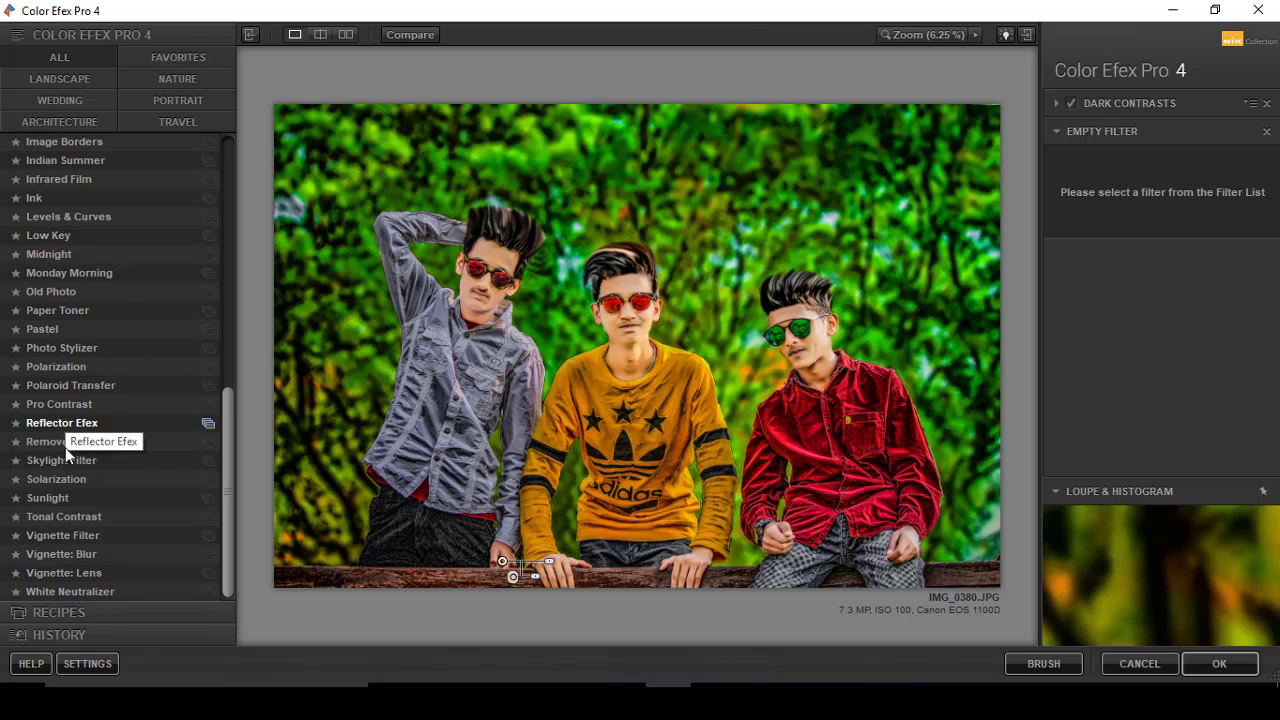
pyautogui.scroll(2, 62, 316)
pyautogui.scroll(2, 62, 316)
pyautogui.click(68, 276)
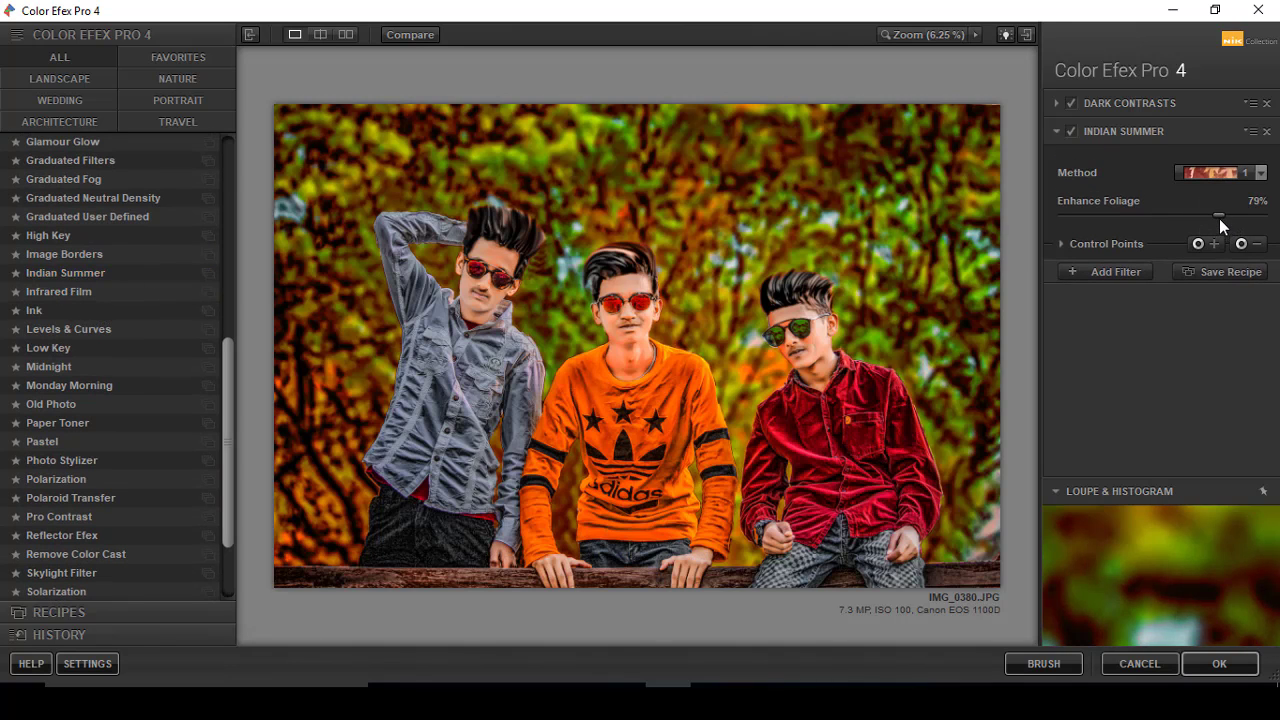
pyautogui.click(1215, 174)
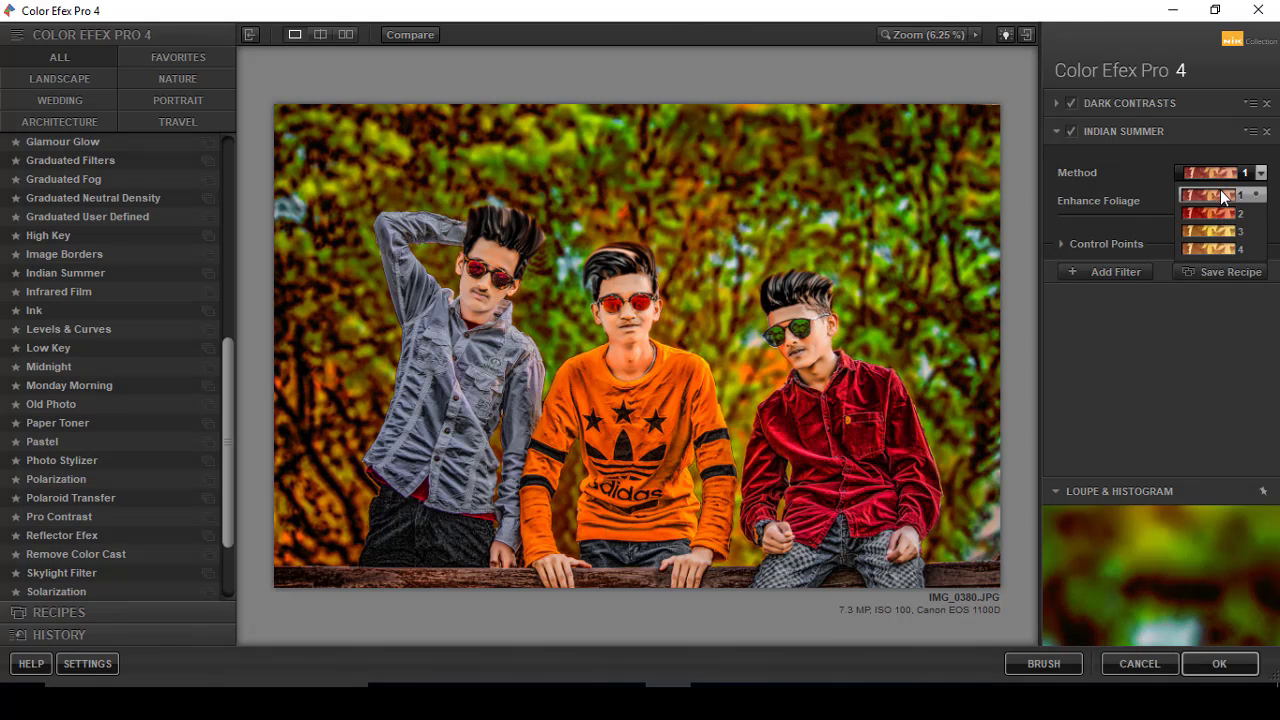
pyautogui.click(1220, 194)
# Place control points on the boys, set Enhance Foliage to 31%, and apply the filters
pyautogui.click(1256, 243)
pyautogui.click(499, 262)
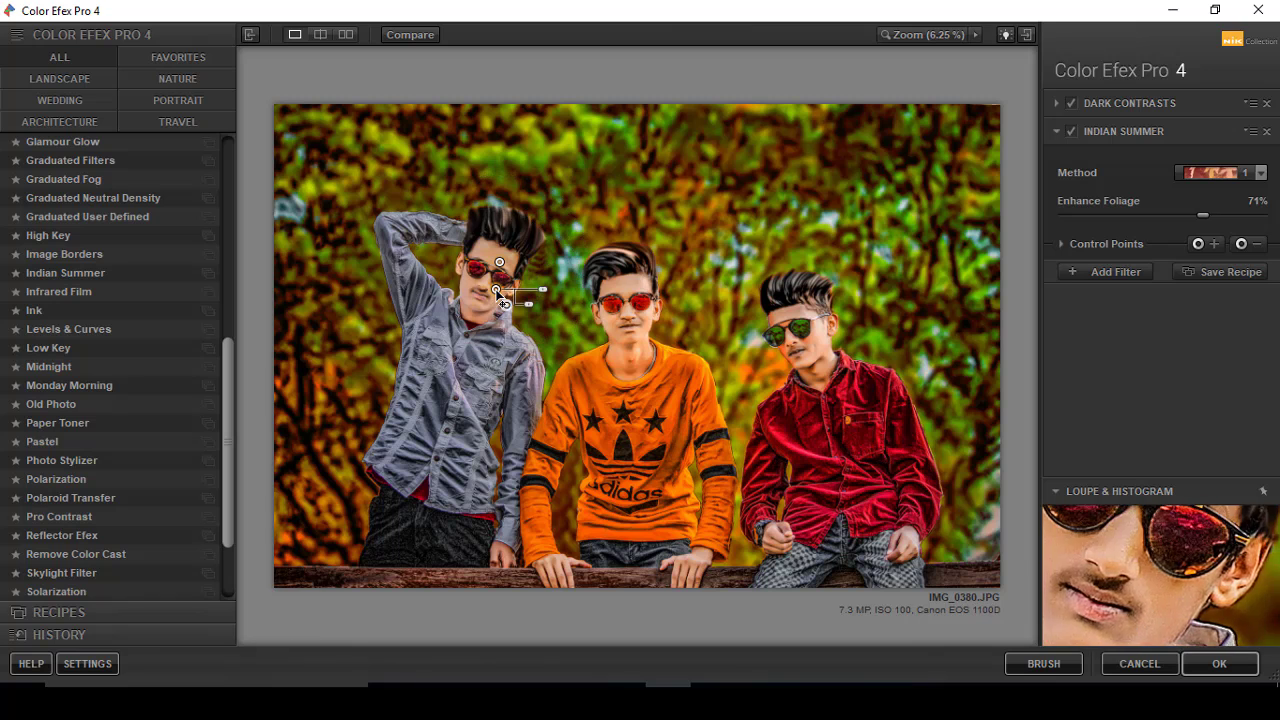
pyautogui.click(615, 293)
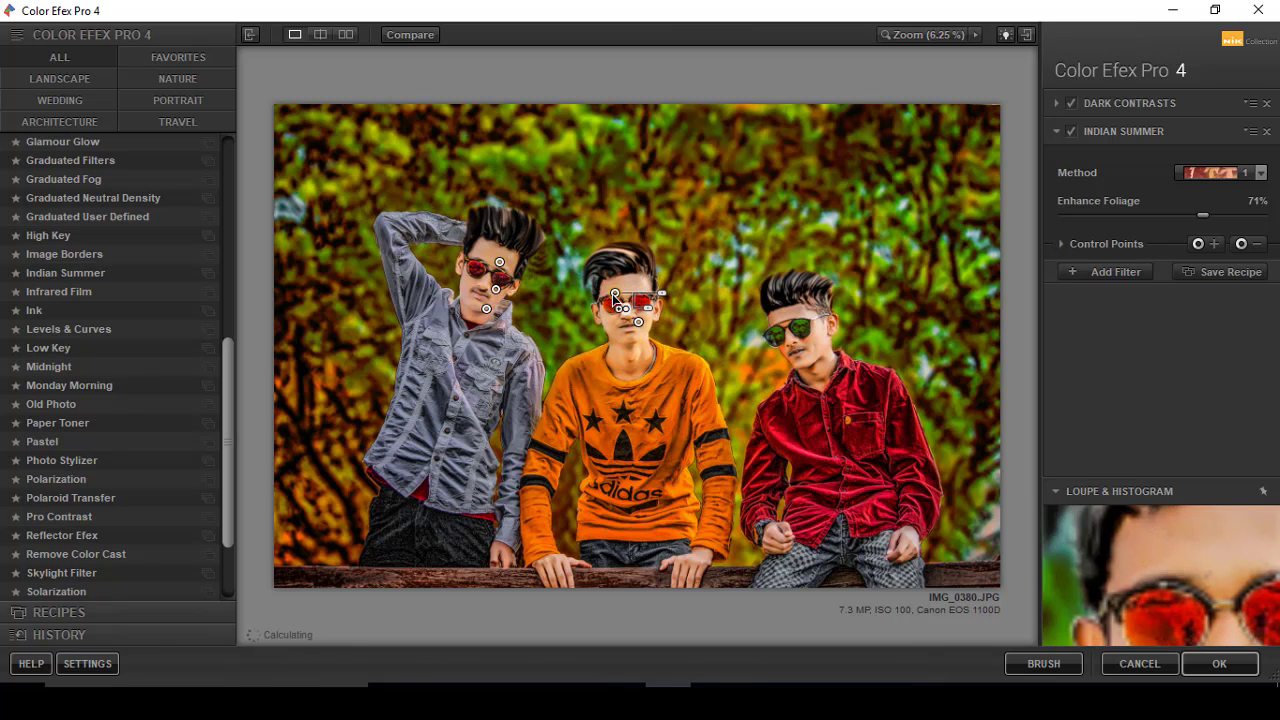
pyautogui.click(779, 315)
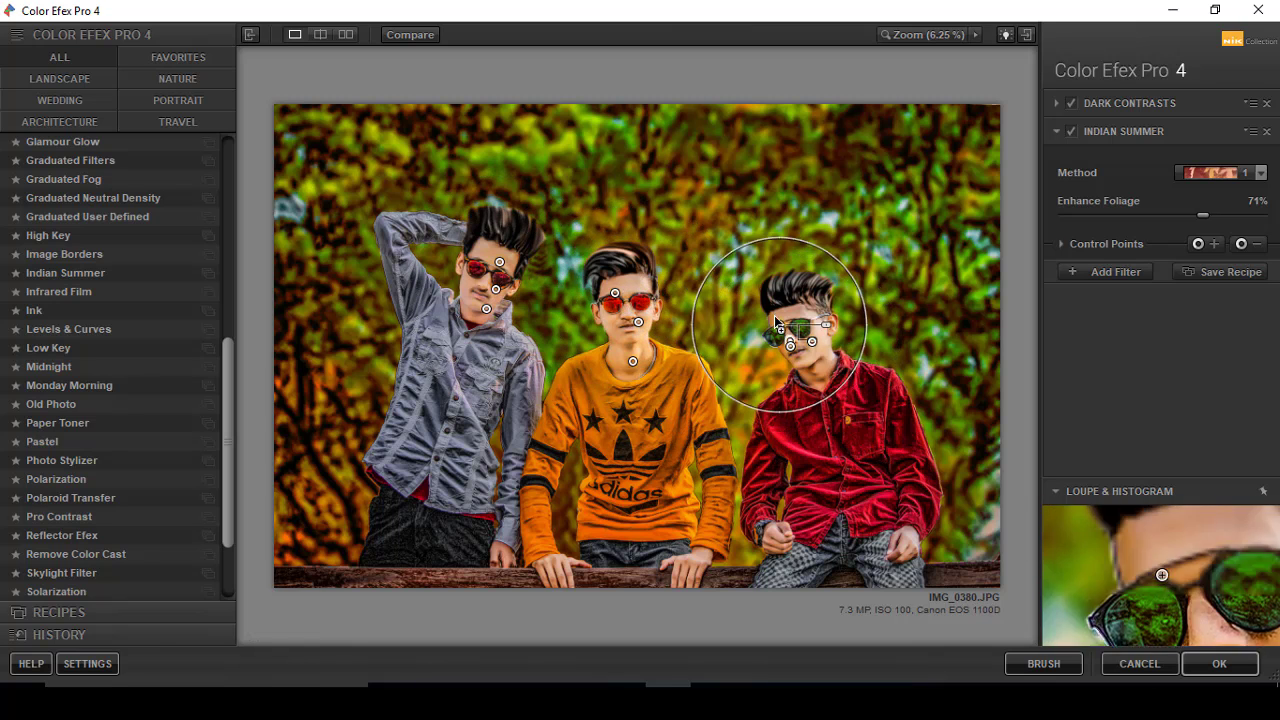
pyautogui.click(715, 517)
pyautogui.moveTo(715, 517); pyautogui.dragTo(902, 551)
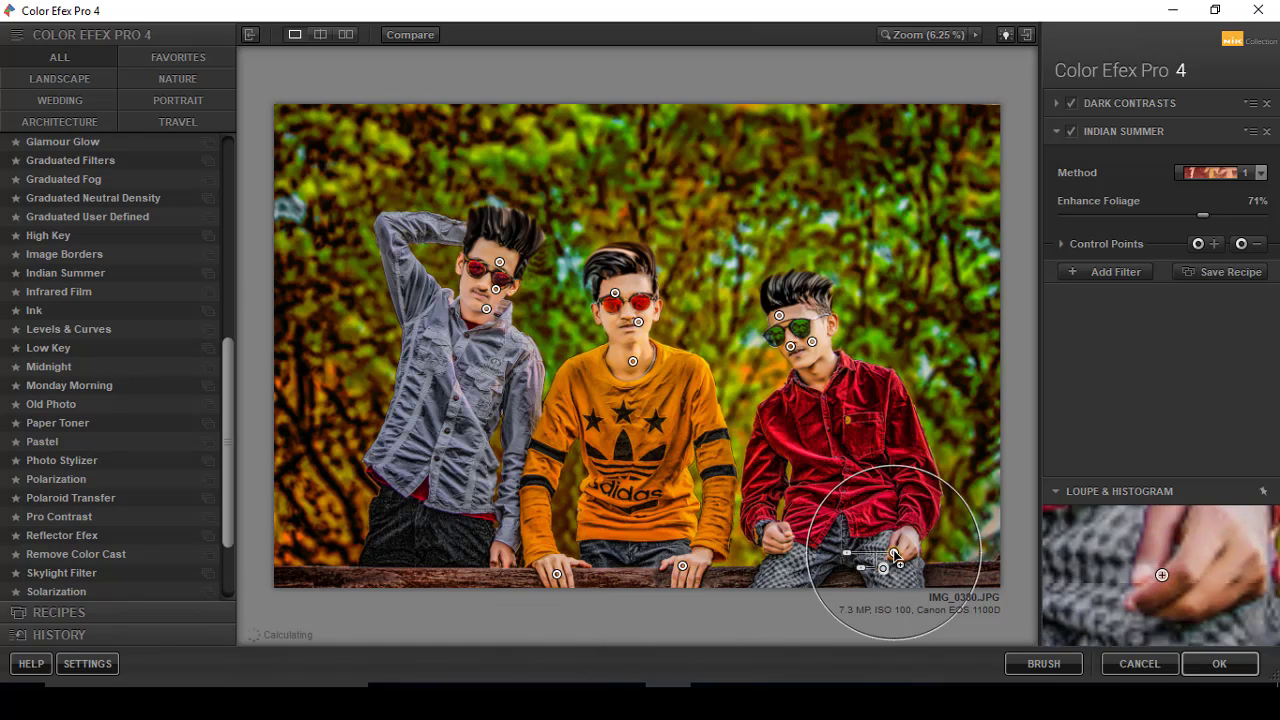
pyautogui.click(1069, 131)
pyautogui.click(1125, 216)
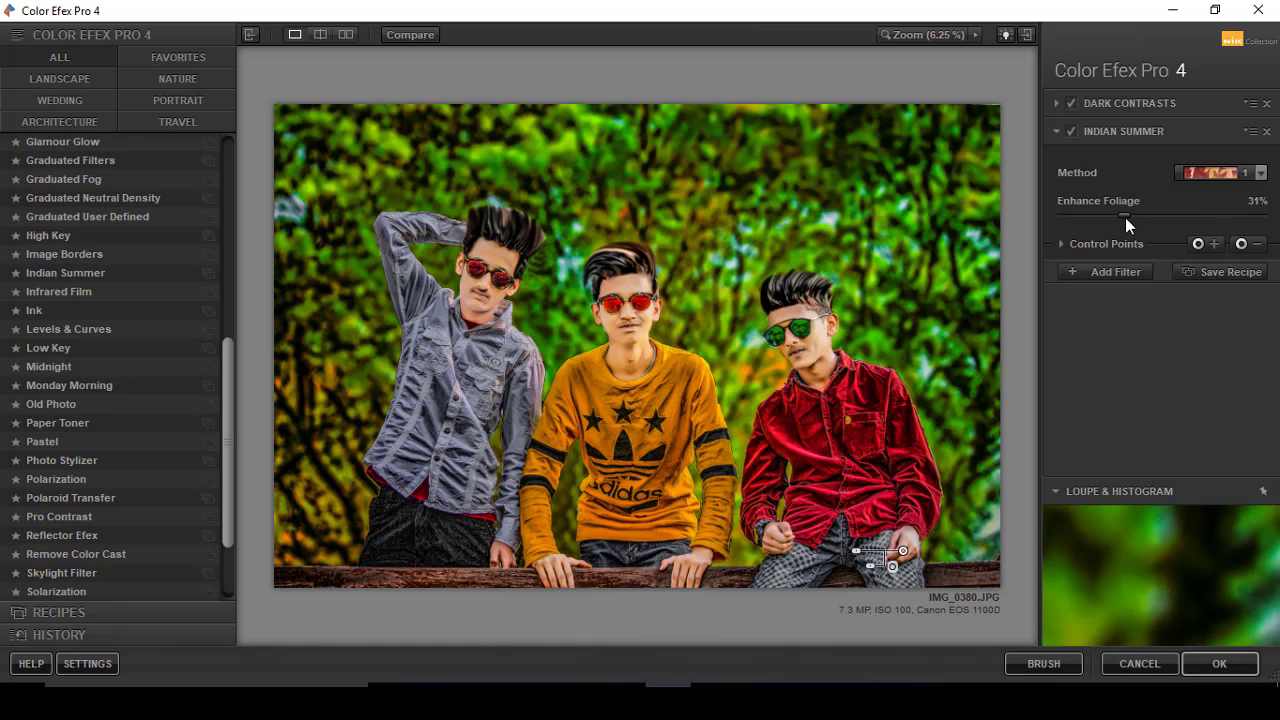
pyautogui.click(780, 316)
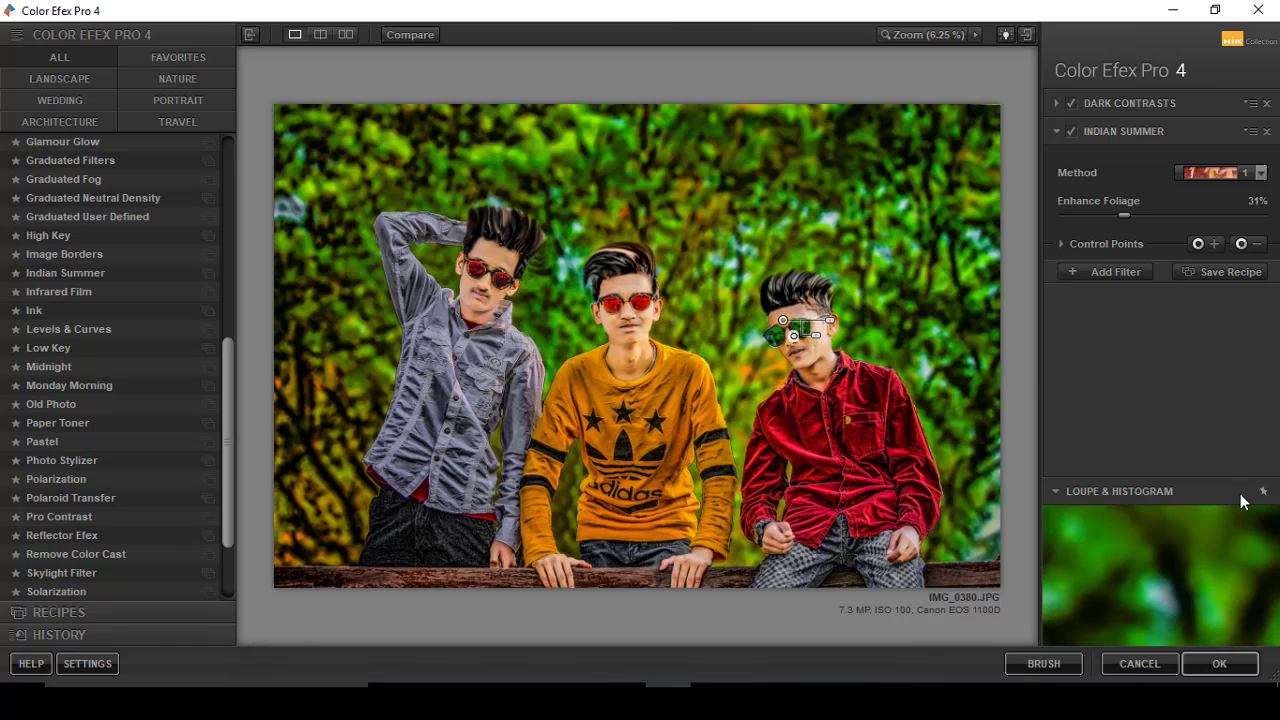
pyautogui.click(1222, 664)
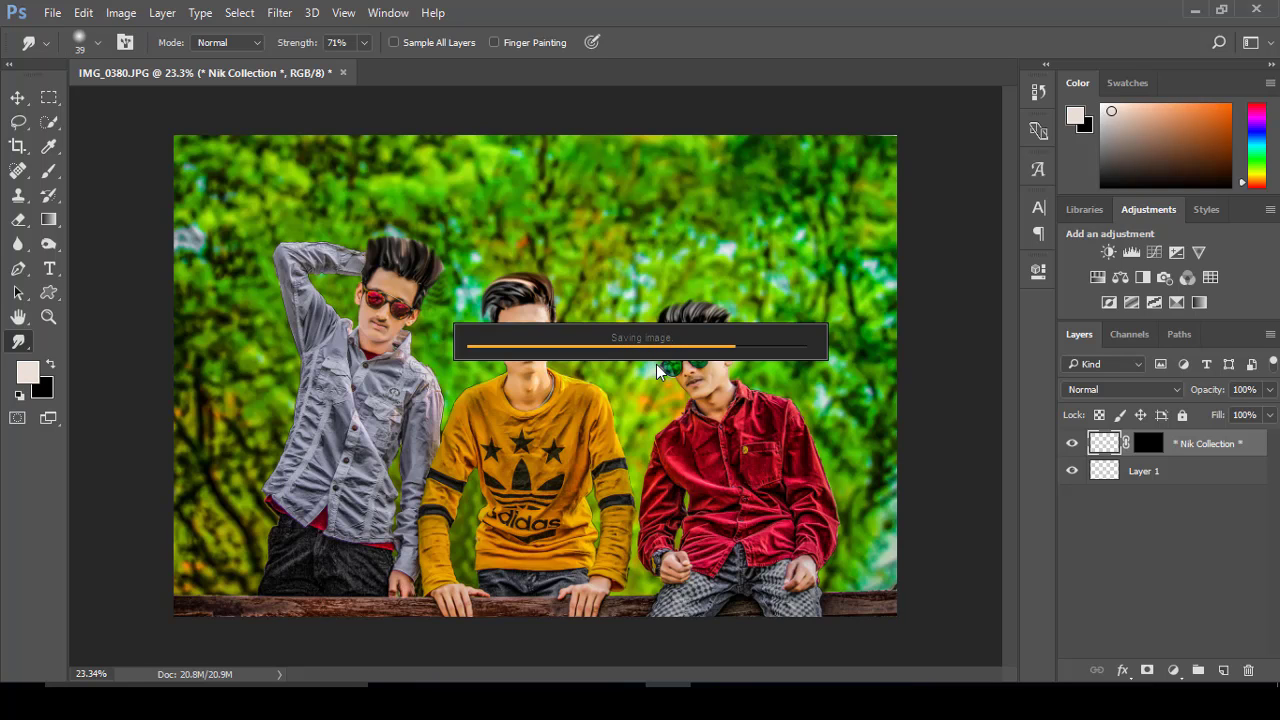
# Inspect the returned image while switching between the Lasso and Rectangular Marquee tools
pyautogui.scroll(2, 632, 309)
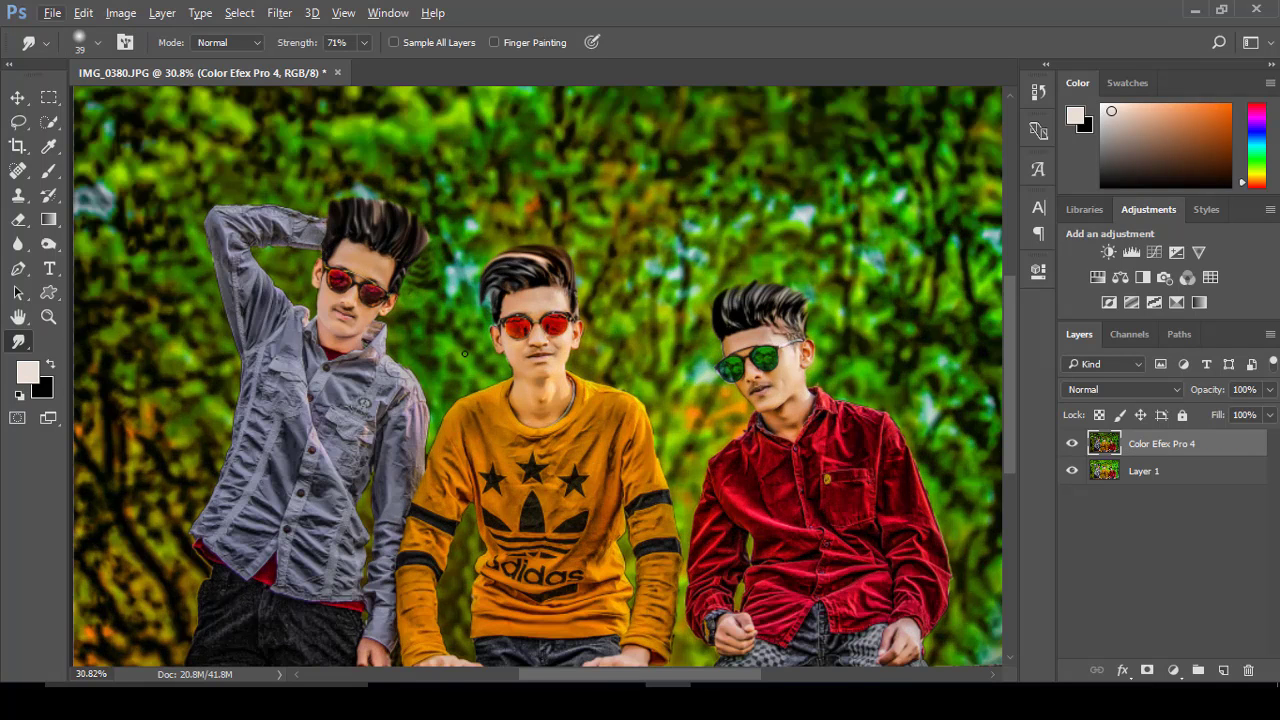
pyautogui.scroll(-1, 632, 309)
pyautogui.scroll(-2, 632, 309)
pyautogui.scroll(2, 557, 358)
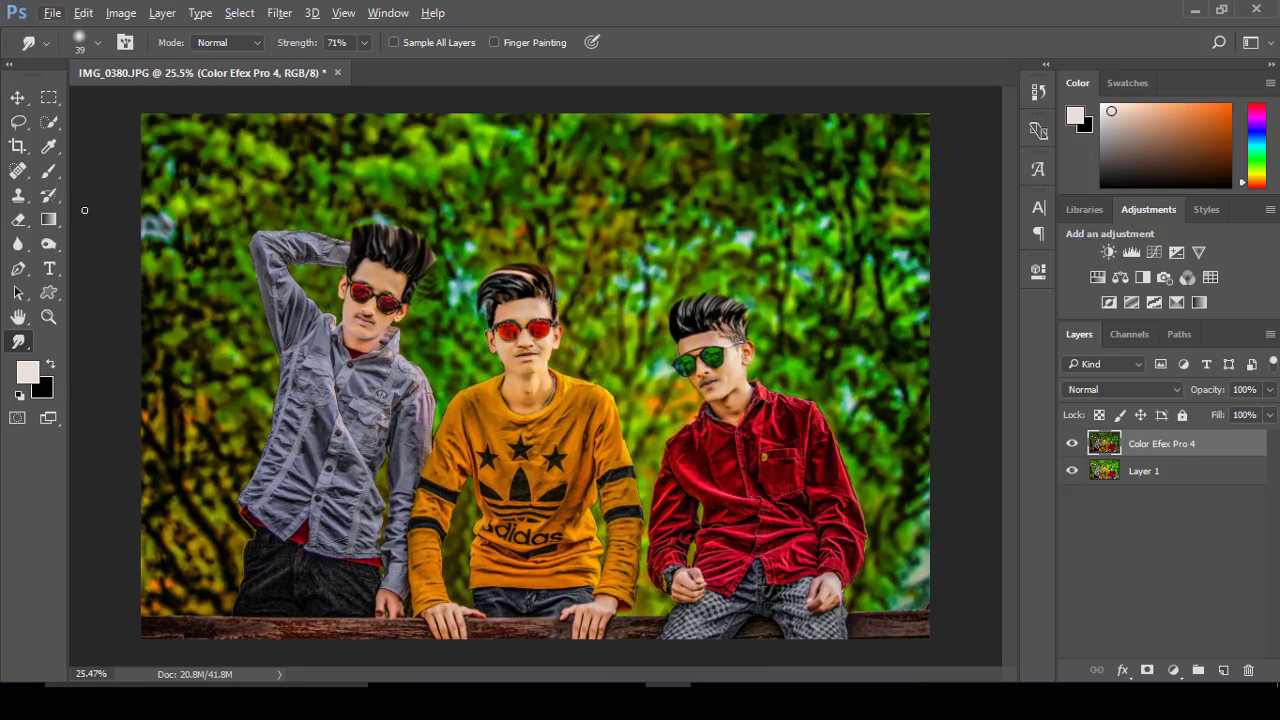
pyautogui.click(18, 121)
pyautogui.scroll(3, 378, 316)
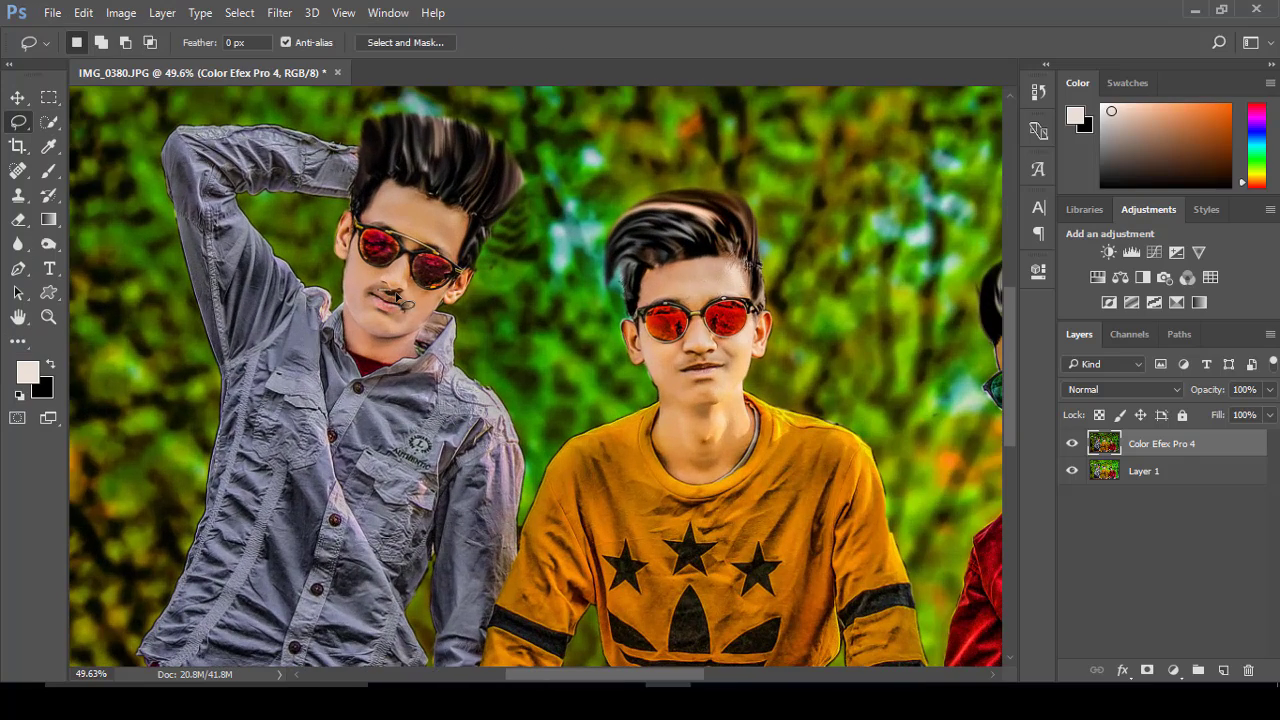
pyautogui.press('shift')
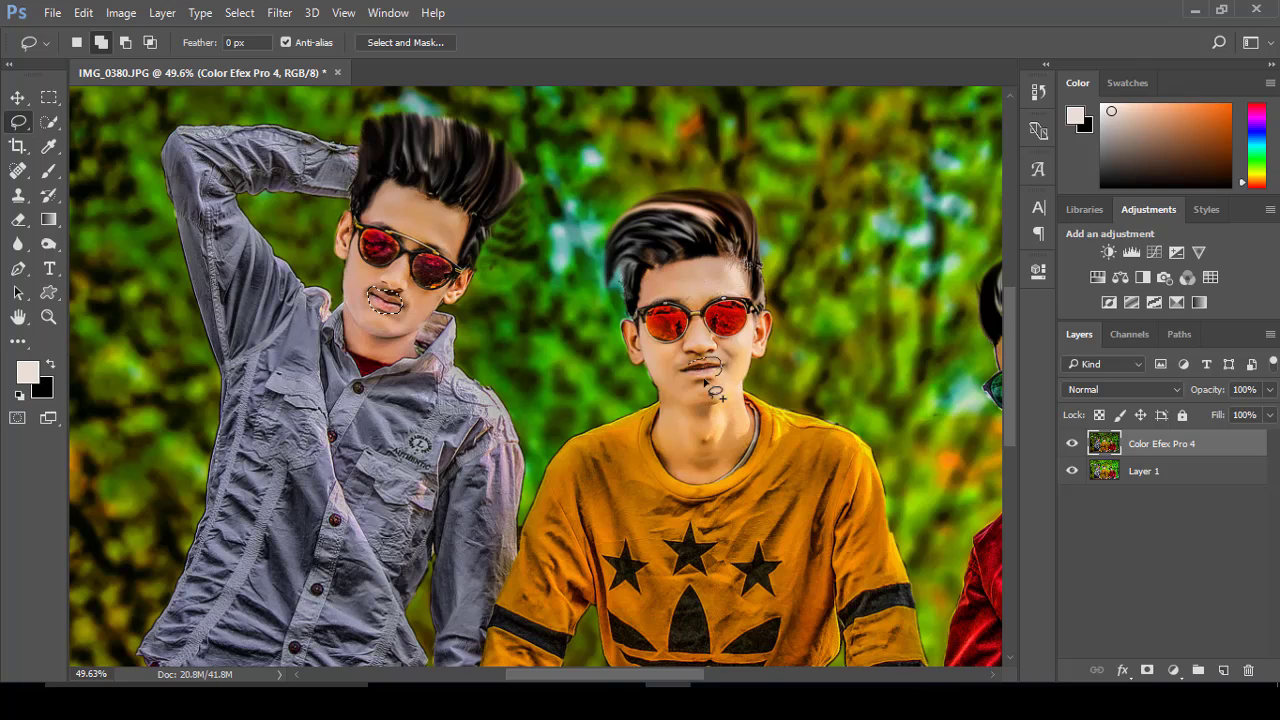
pyautogui.click(49, 97)
pyautogui.scroll(-3, 585, 357)
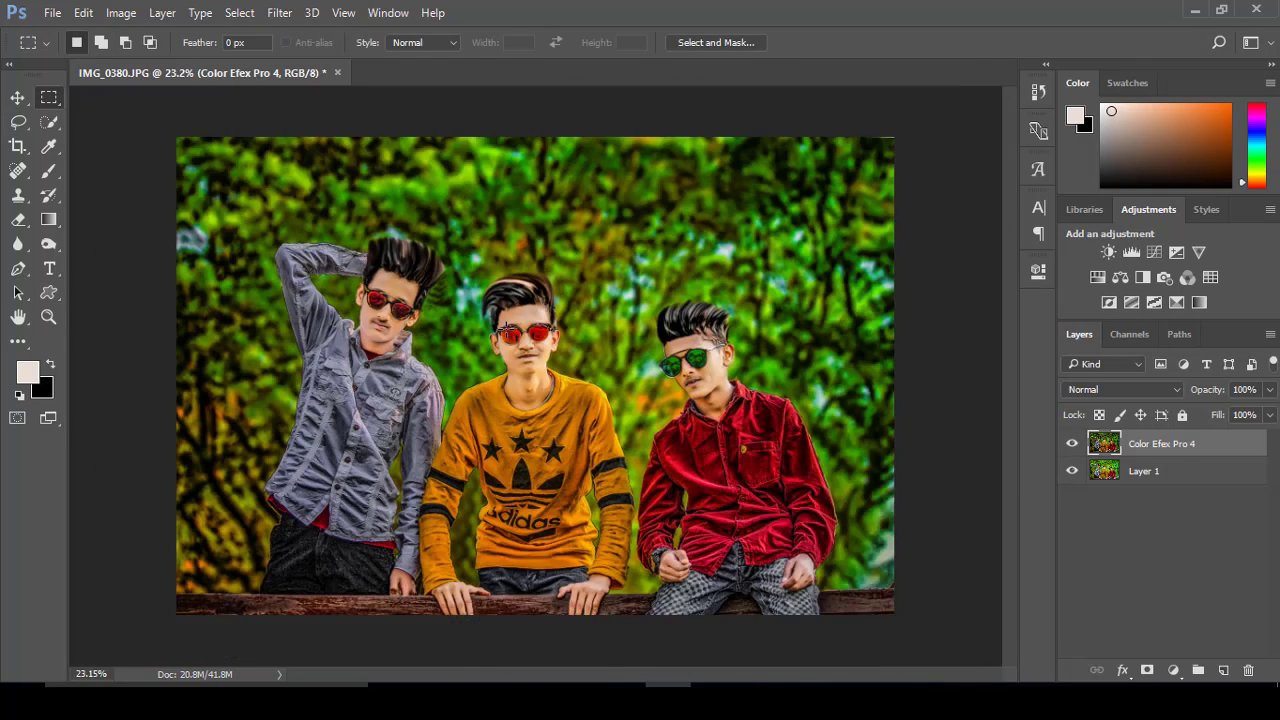
pyautogui.scroll(-1, 681, 389)
pyautogui.scroll(-1, 651, 466)
pyautogui.scroll(1, 664, 464)
# Compare the Color Efex Pro 4 layer, set its opacity to 93%, and merge it into Layer 1
pyautogui.click(1072, 443)
pyautogui.click(1269, 389)
pyautogui.moveTo(1223, 420); pyautogui.dragTo(1260, 409)
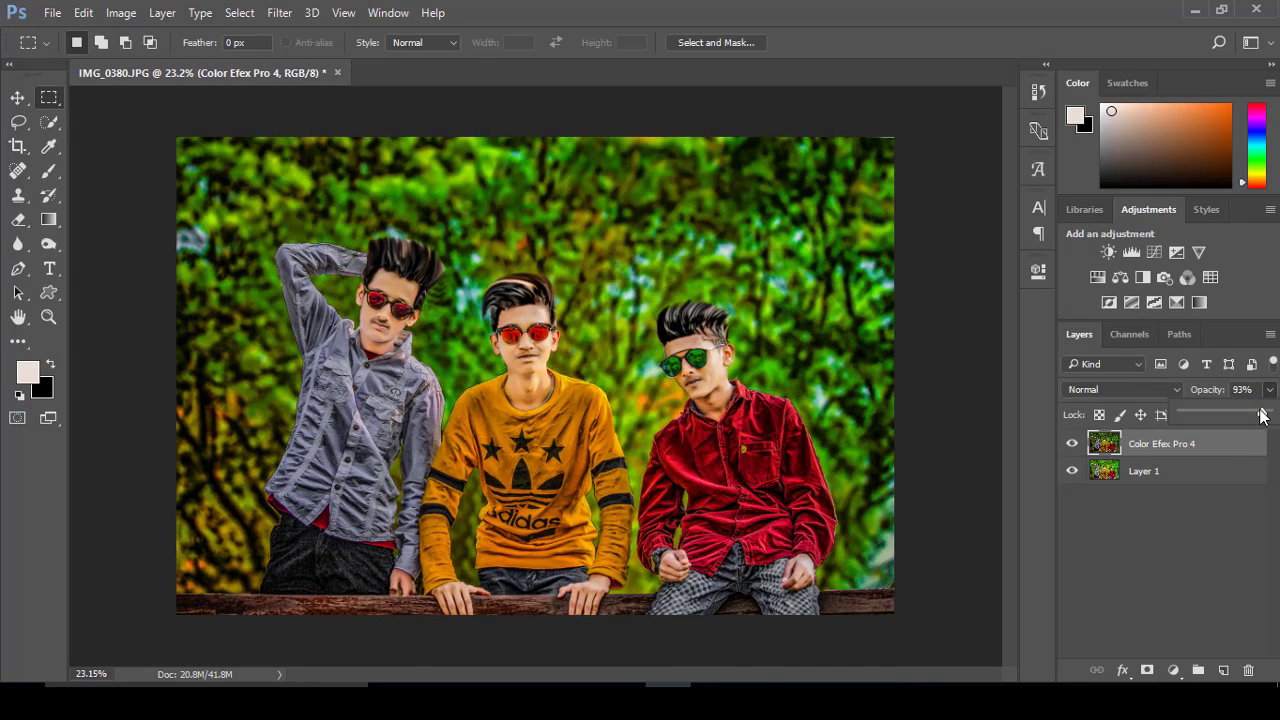
pyautogui.rightClick(1205, 465)
pyautogui.click(860, 643)
pyautogui.scroll(-1, 800, 470)
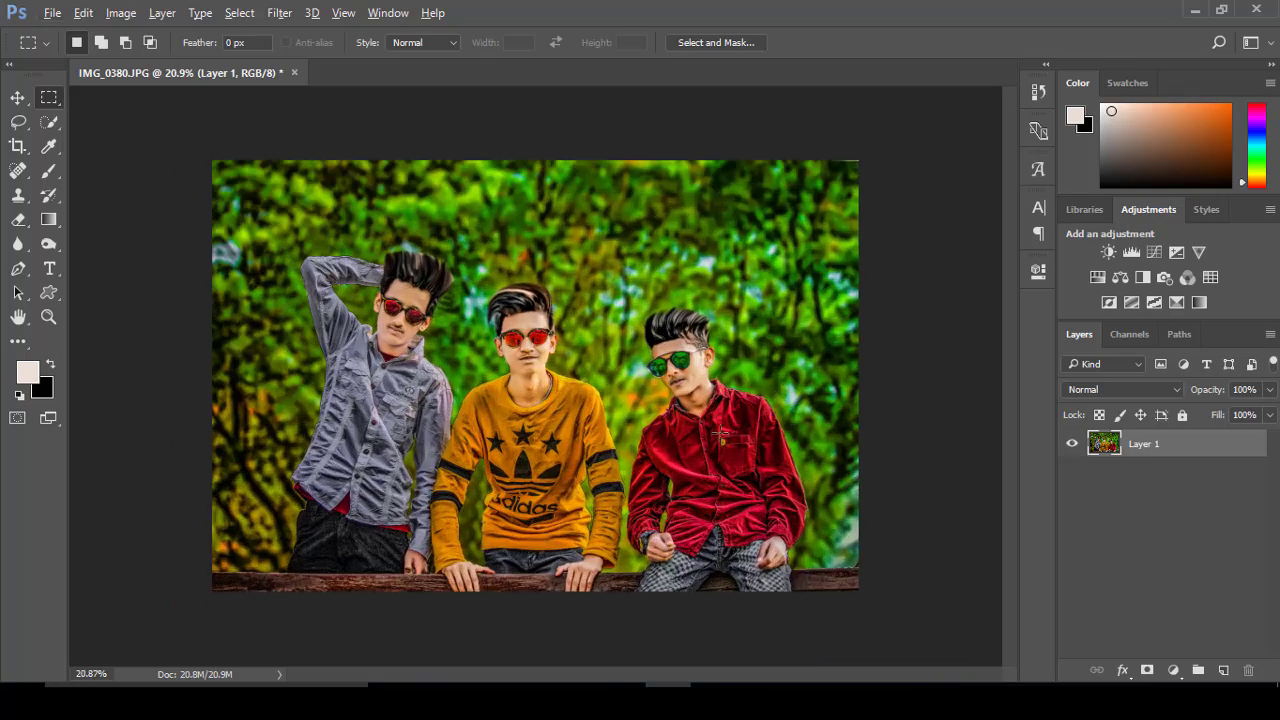
pyautogui.scroll(1, 700, 430)
pyautogui.scroll(-2, 640, 403)
pyautogui.scroll(1, 606, 398)
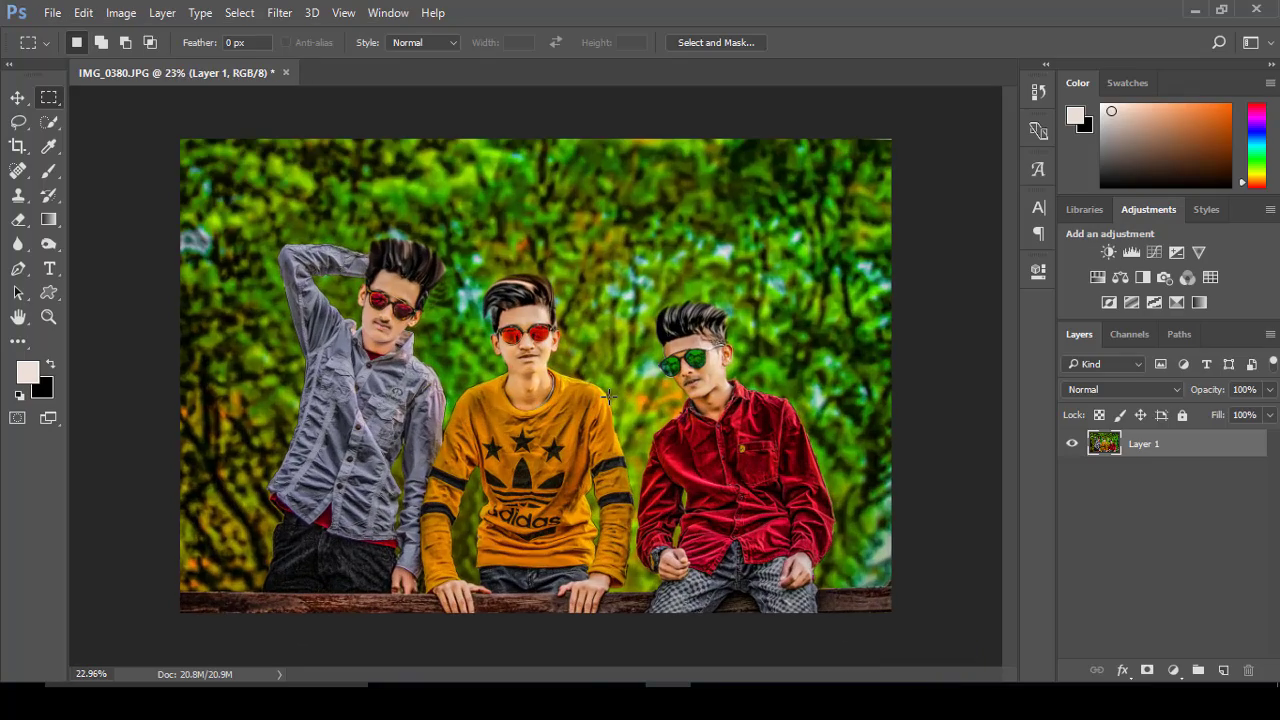